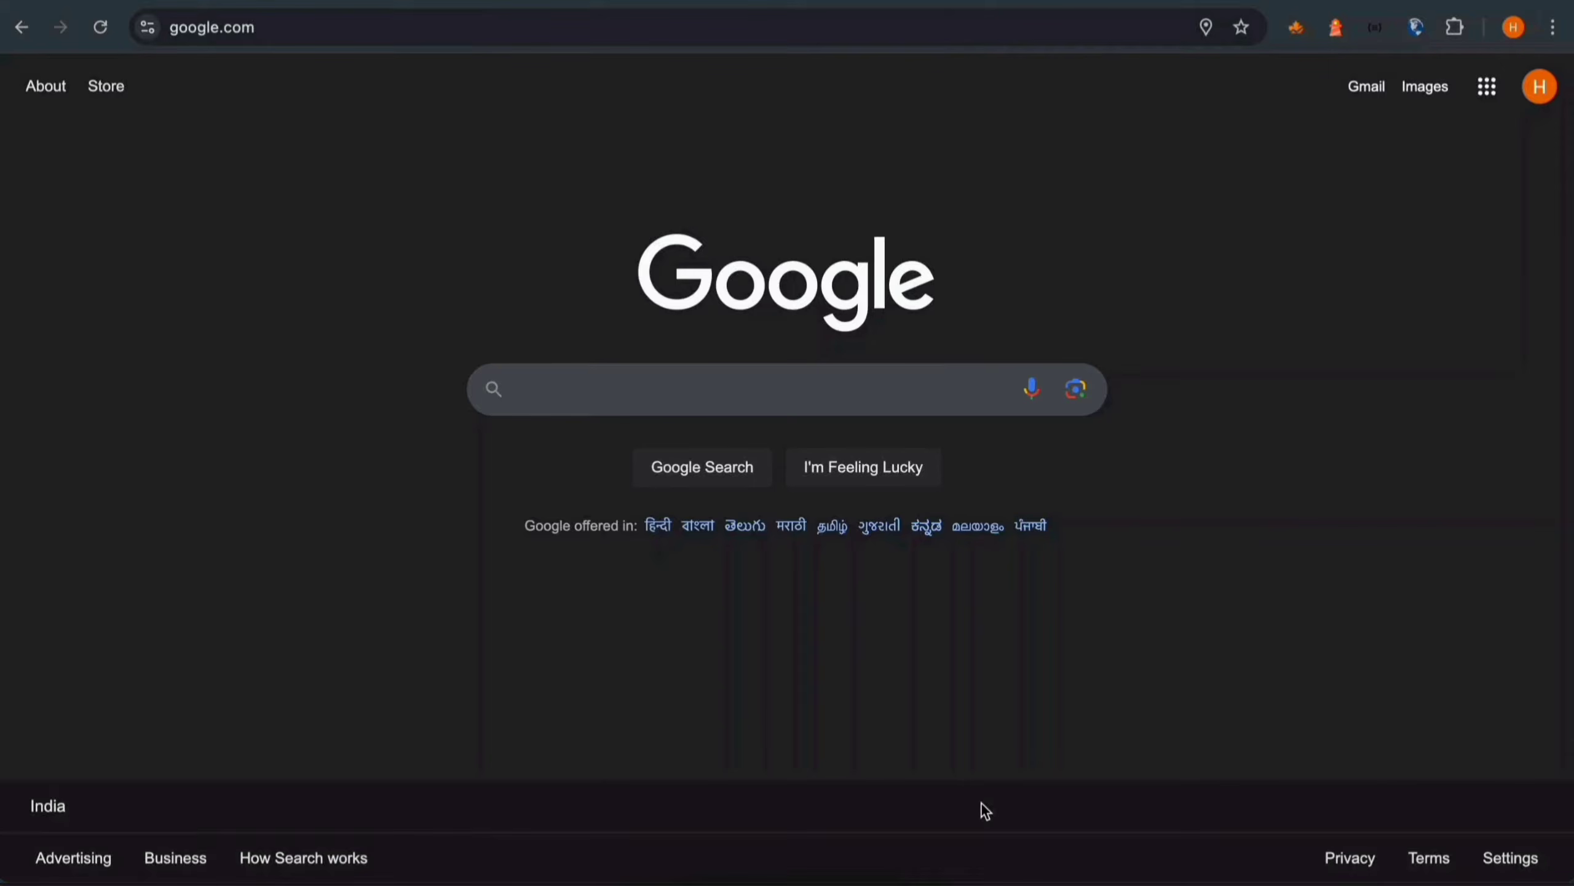
Go to business.facebook.com/settings and open the Haptik business portfolio
{"action": "left_click", "coordinate": [248, 28]}
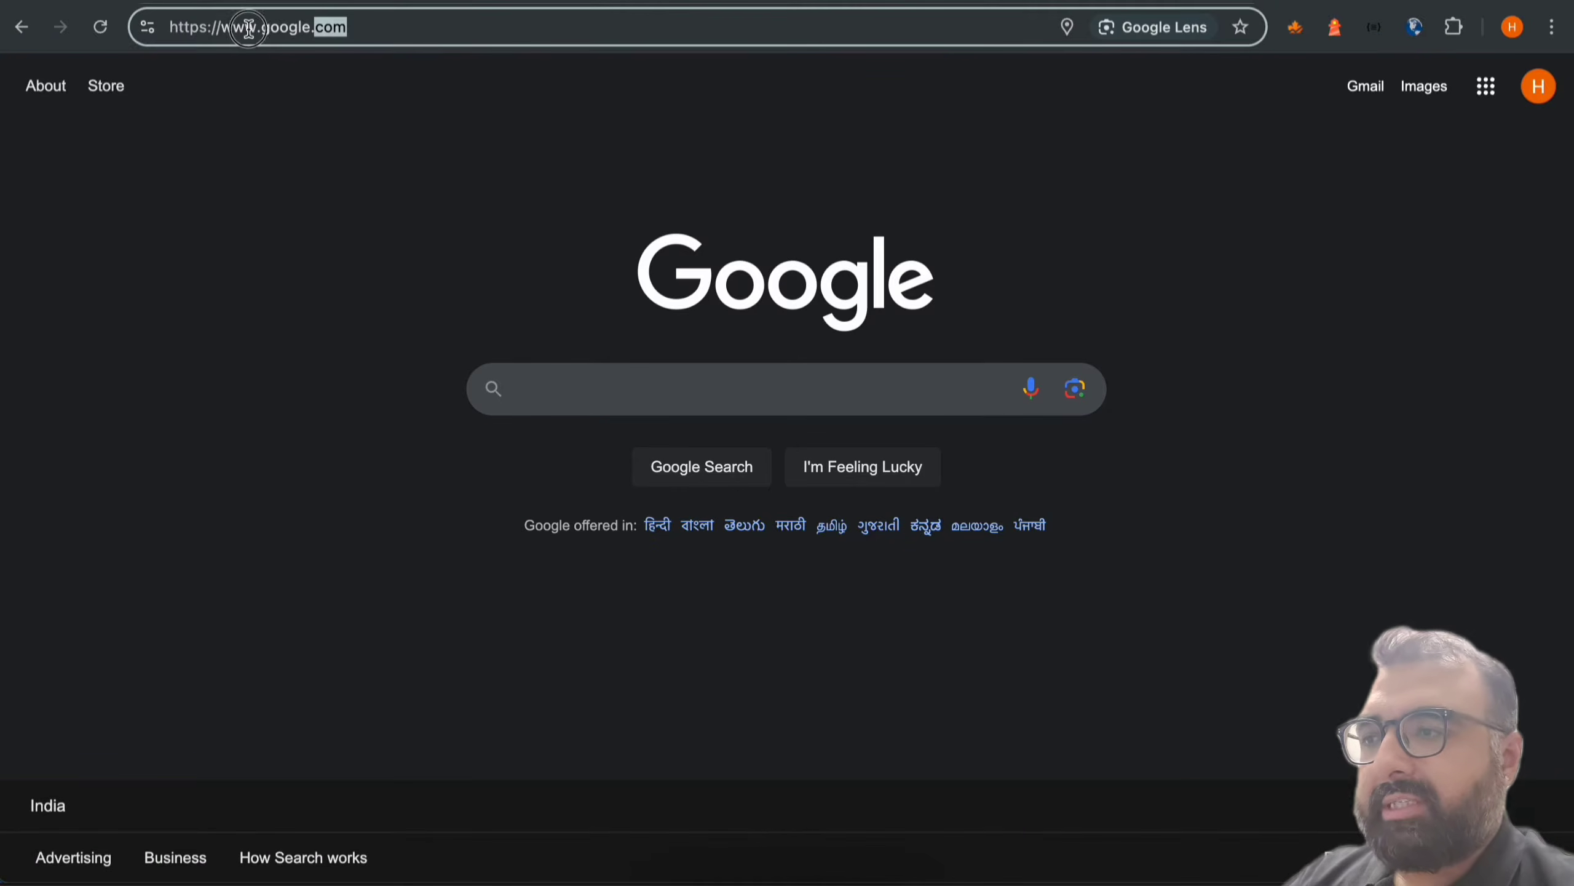
{"action": "type", "text": "business.facebook"}
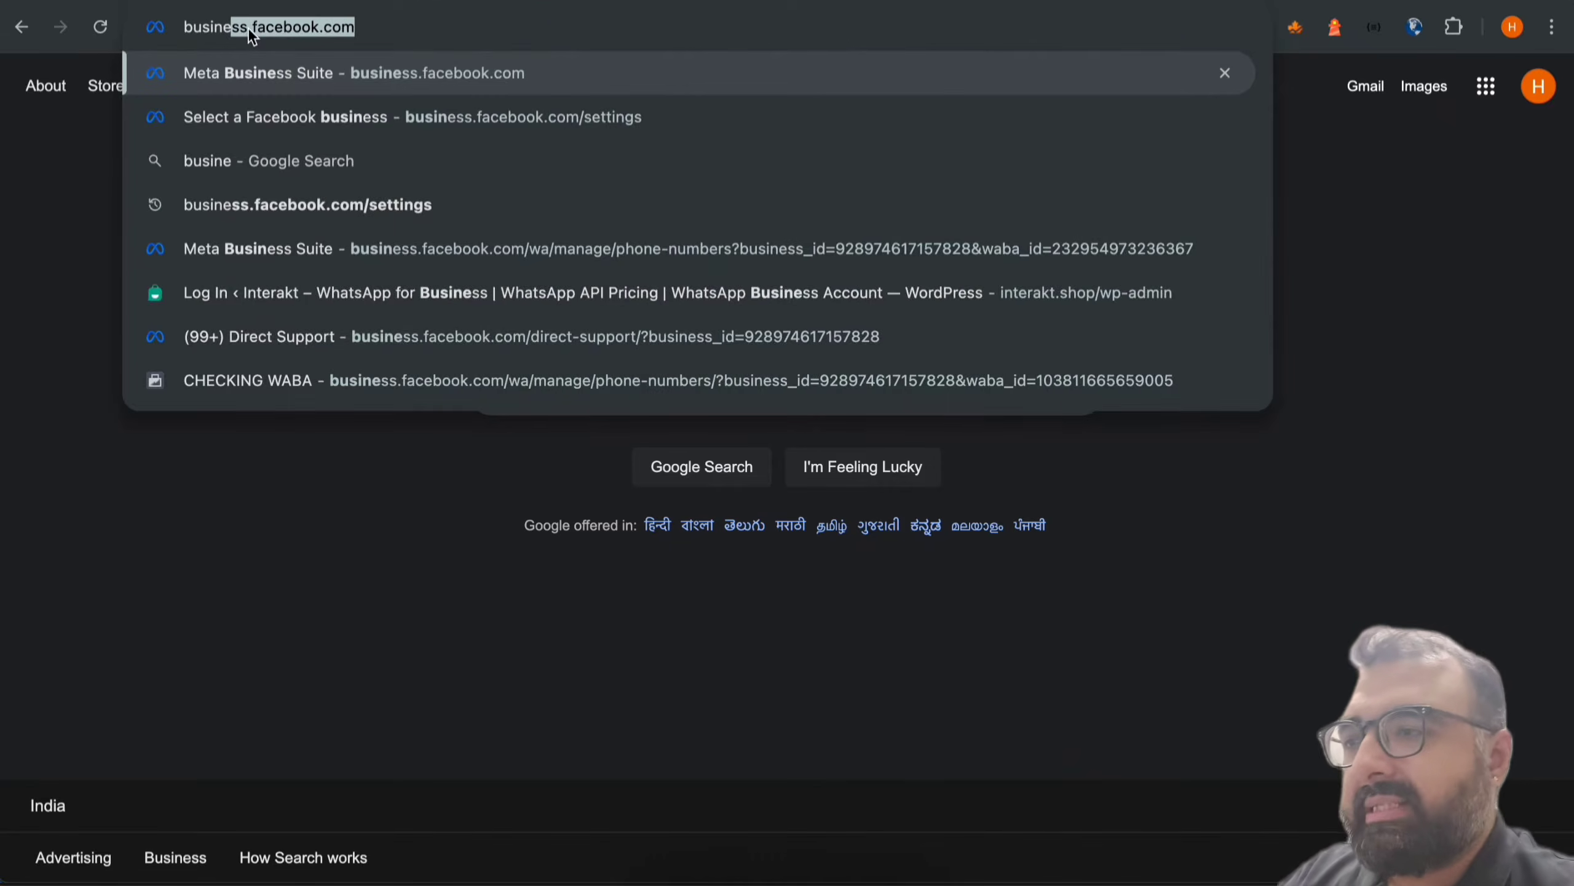
{"action": "type", "text": ".com/setti"}
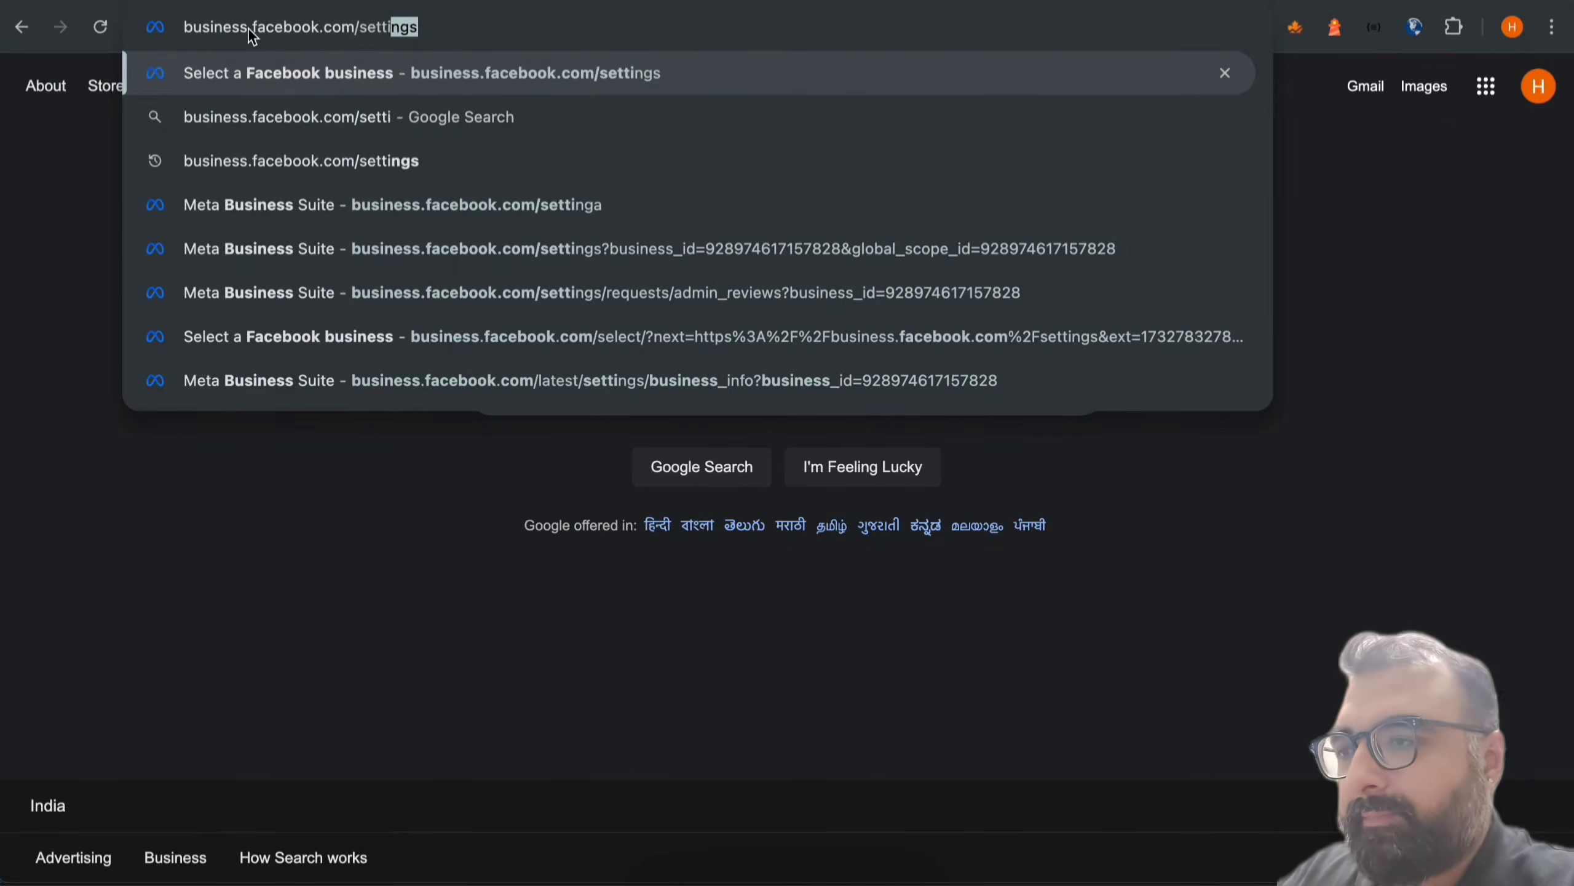
{"action": "key", "text": "Return"}
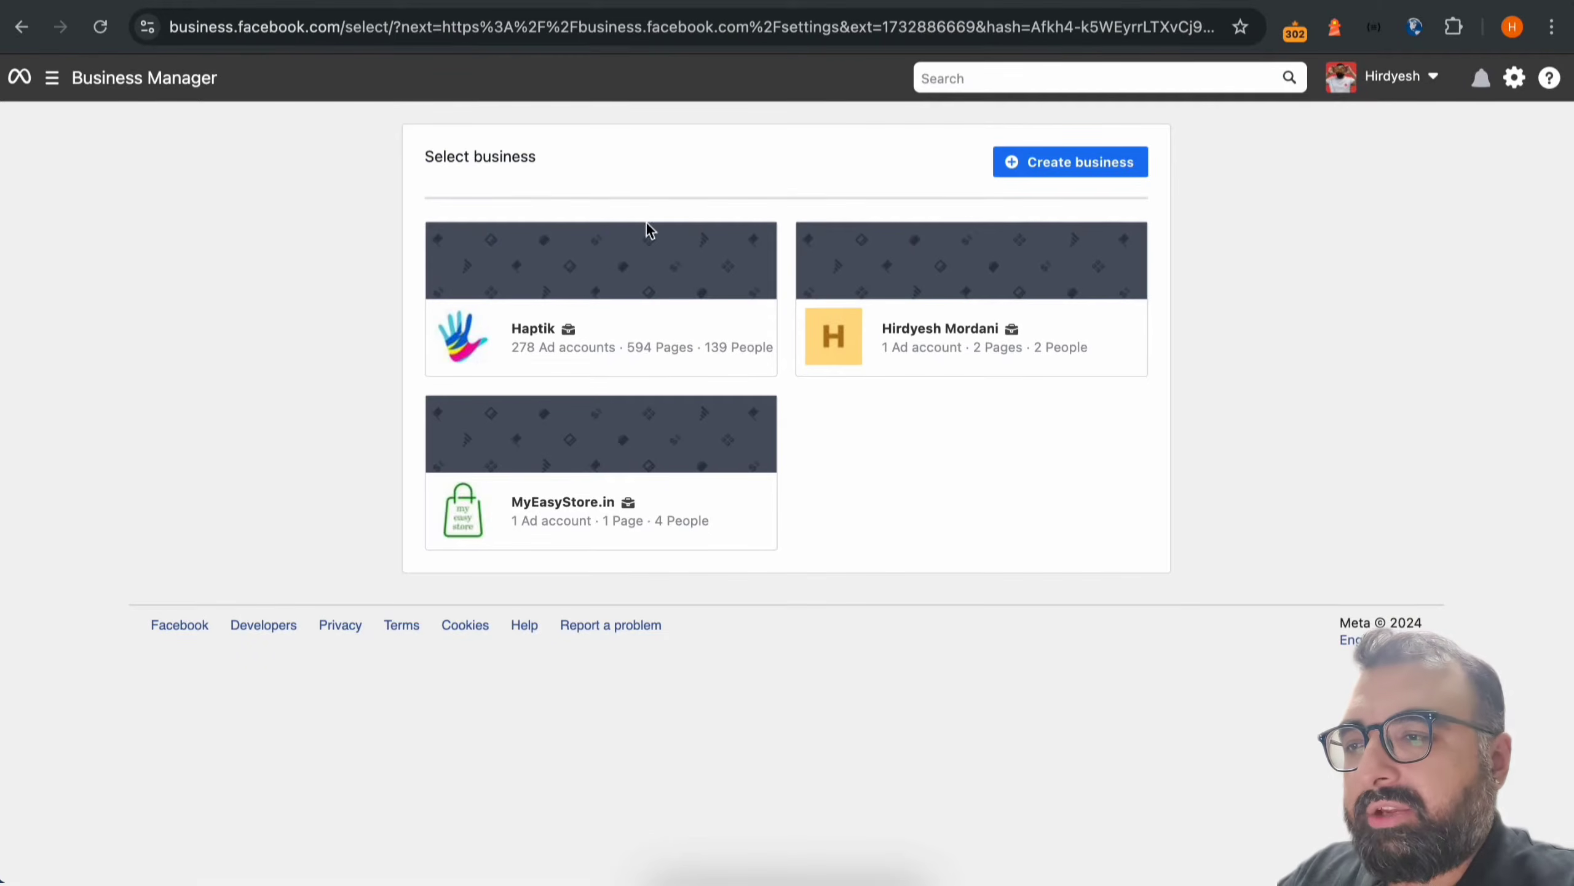
{"action": "left_click", "coordinate": [640, 260]}
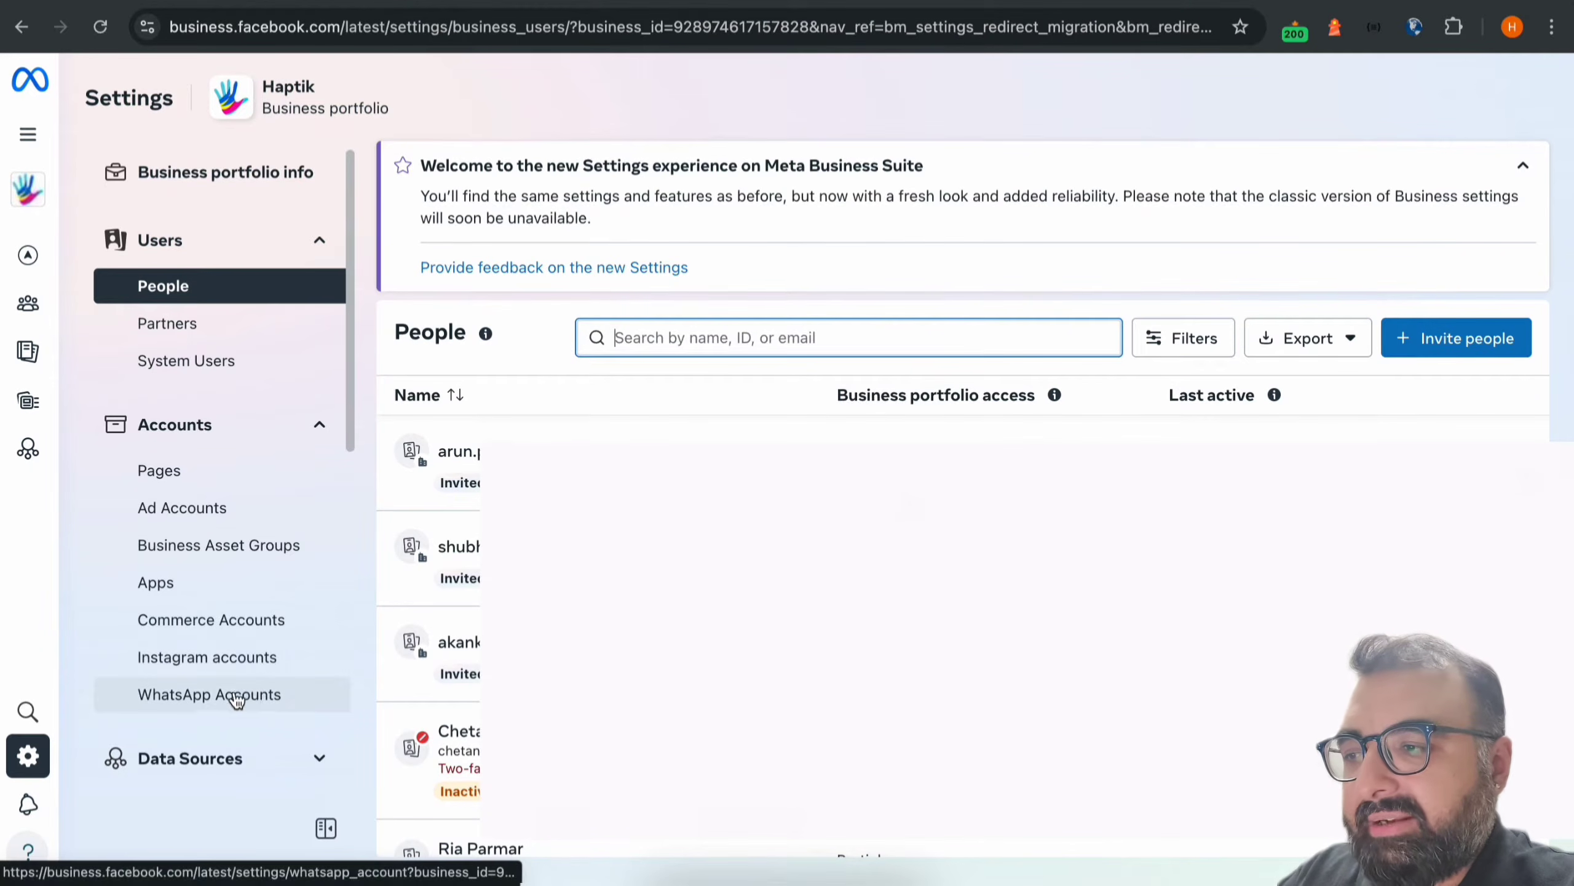
Show the portfolio's WhatsApp accounts and open WhatsApp Manager for the Interakt Digest account
{"action": "left_click", "coordinate": [216, 697]}
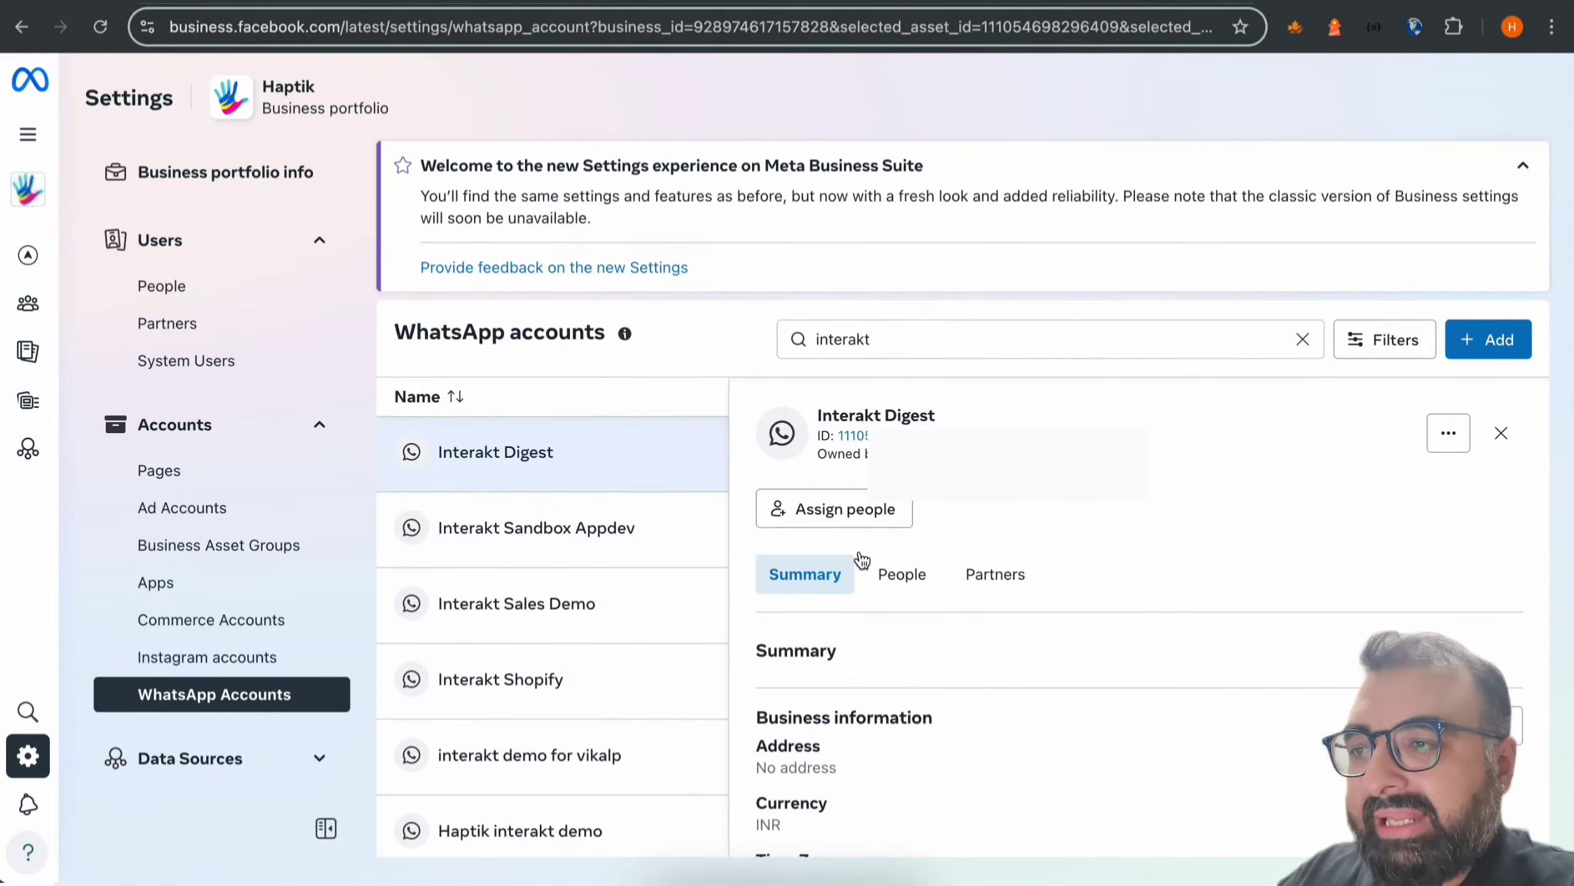
{"action": "scroll", "coordinate": [1029, 519], "scroll_direction": "down", "scroll_amount": 3}
{"action": "scroll", "coordinate": [1029, 519], "scroll_direction": "down", "scroll_amount": 5}
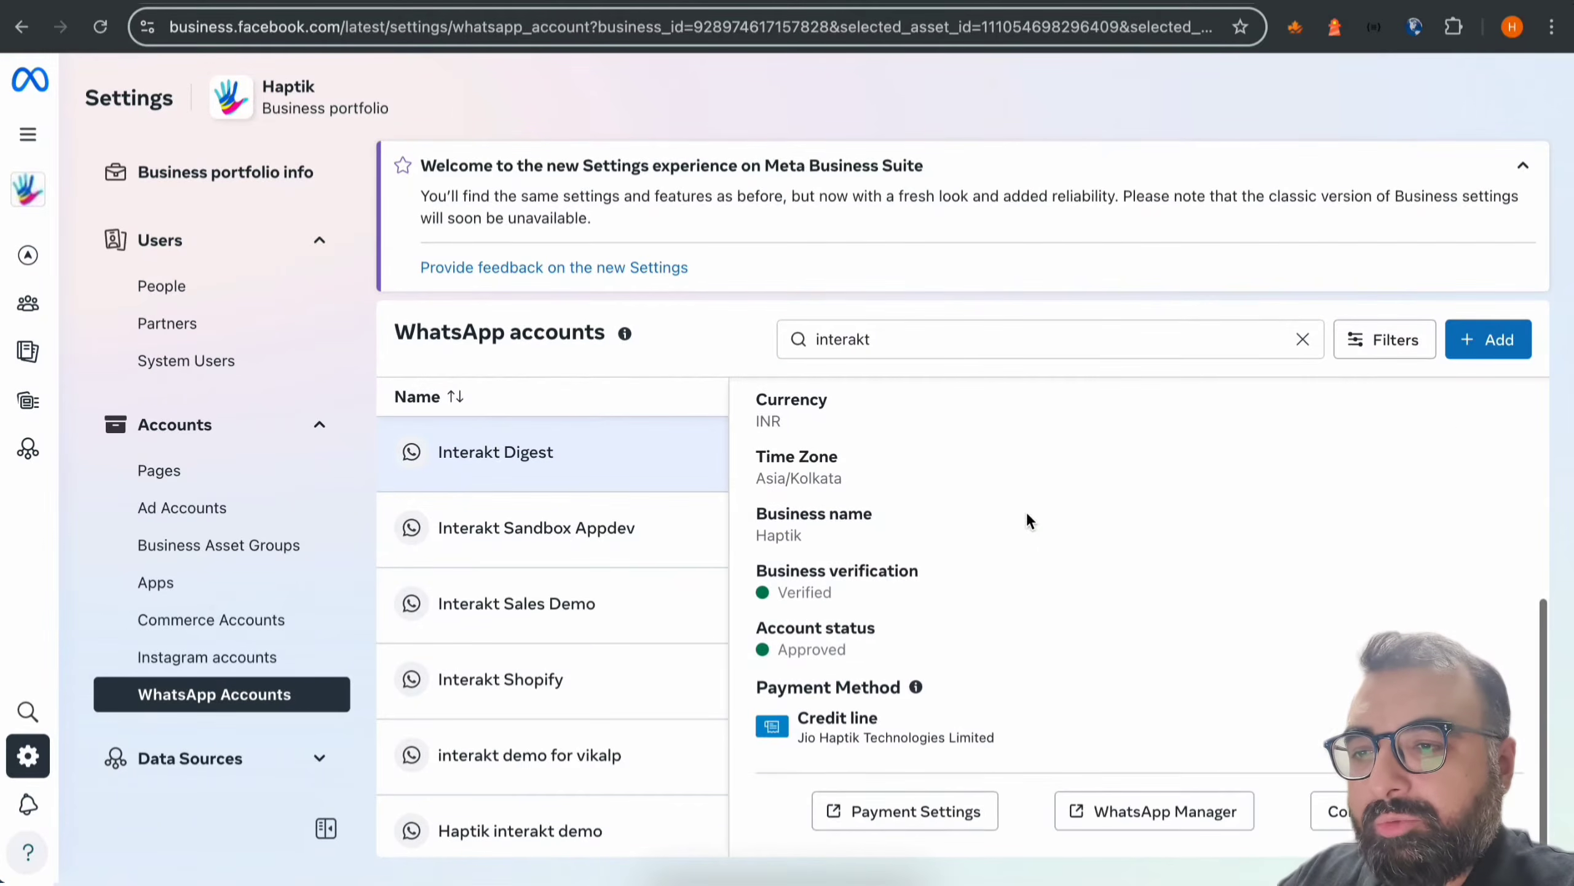
{"action": "left_click", "coordinate": [1144, 813]}
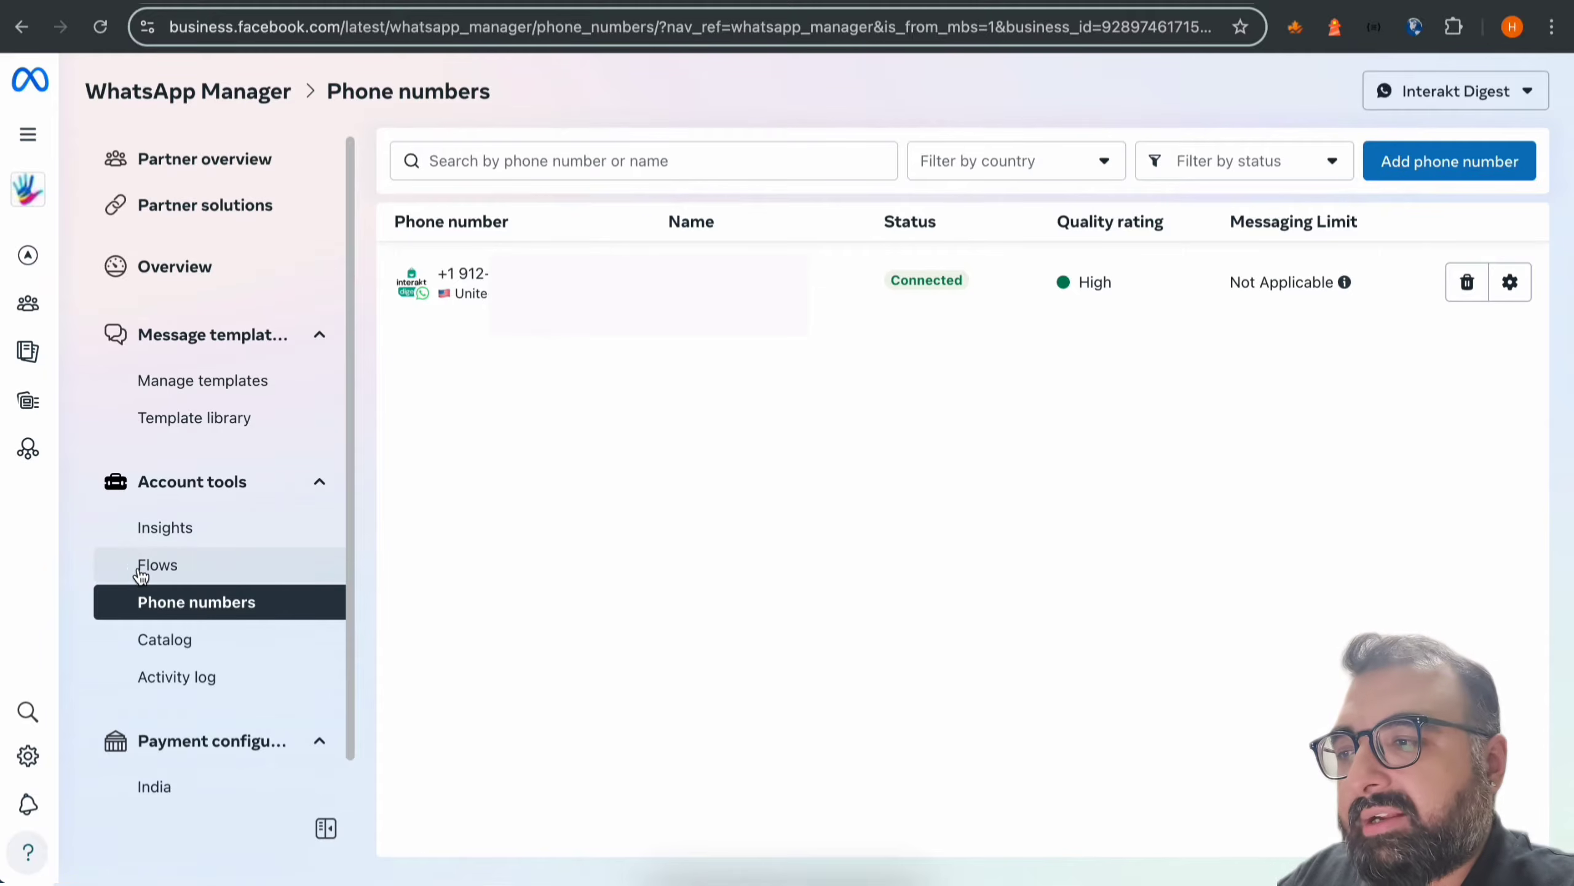
Start a new WhatsApp flow named "Feedback on my services" in the Survey category
{"action": "left_click", "coordinate": [188, 567]}
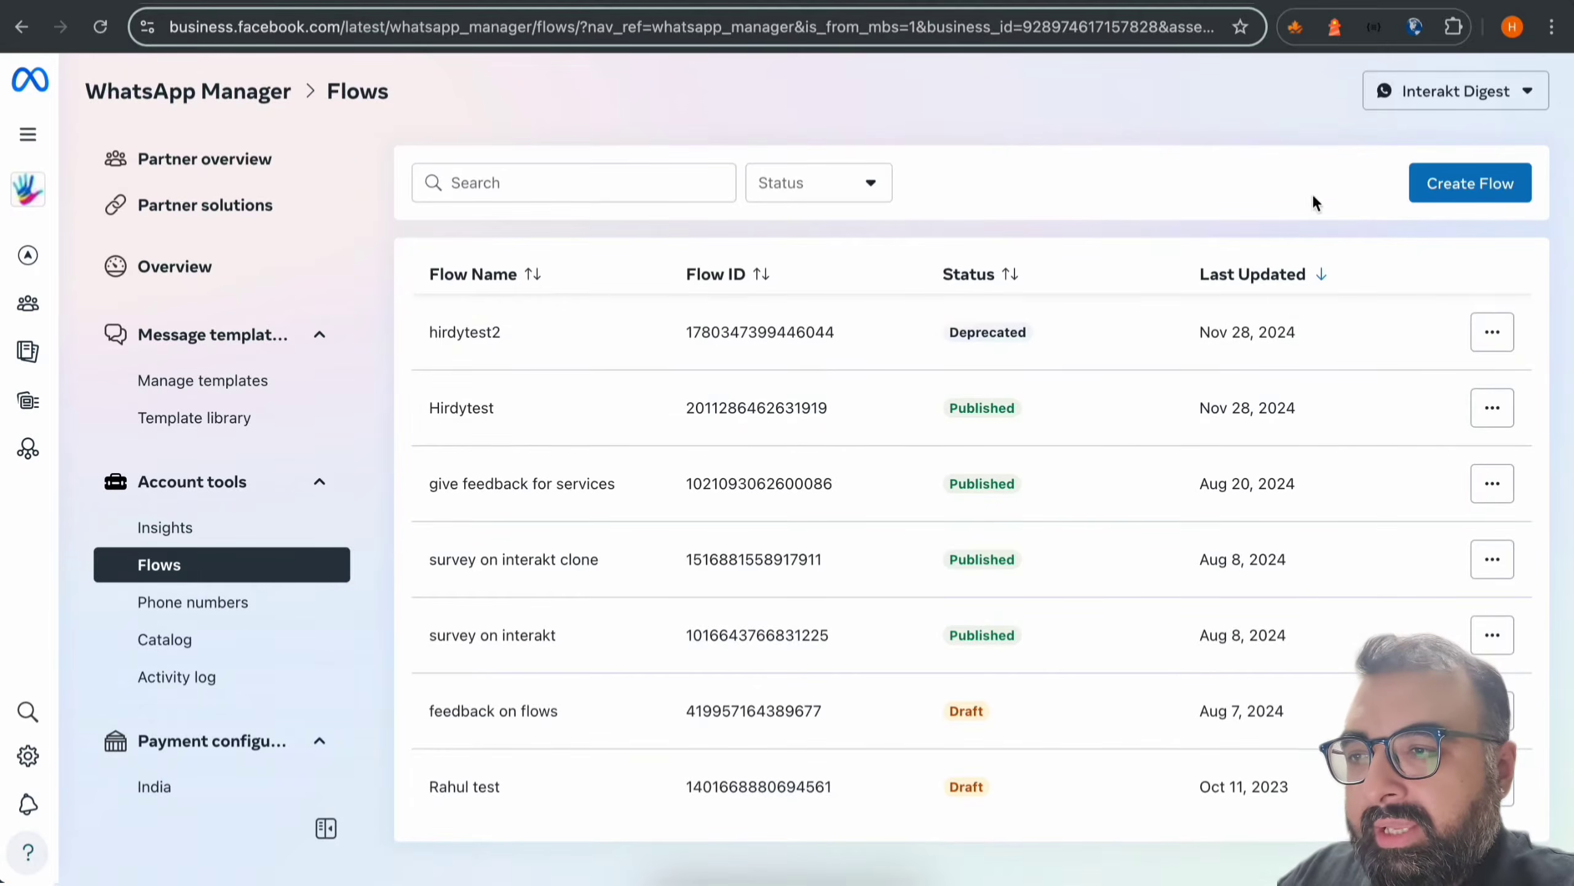
{"action": "left_click", "coordinate": [1469, 185]}
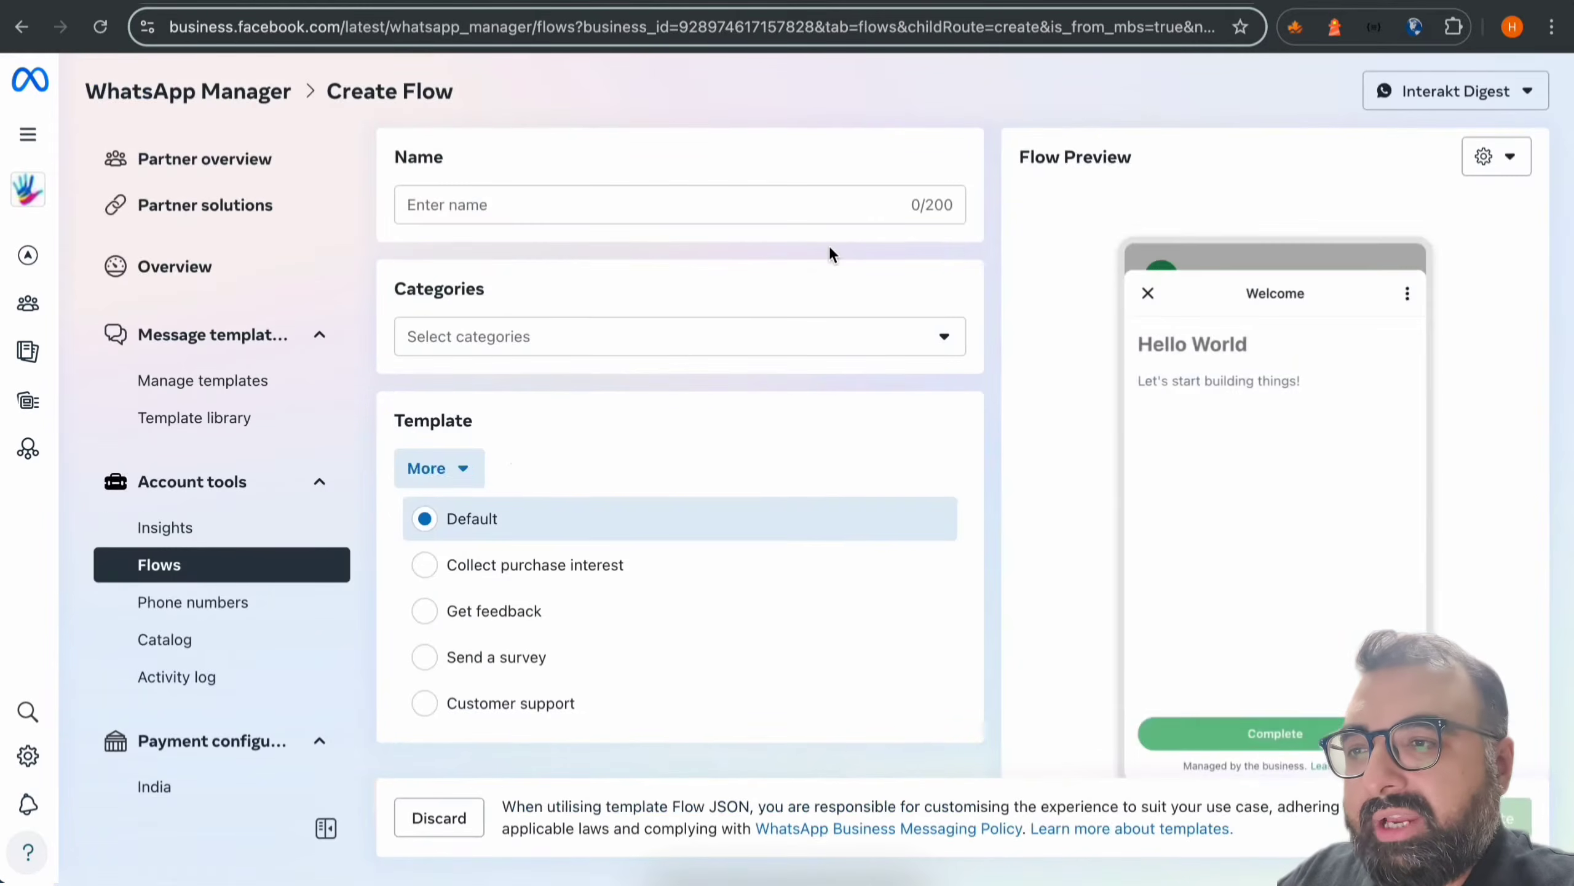
{"action": "left_click", "coordinate": [447, 205]}
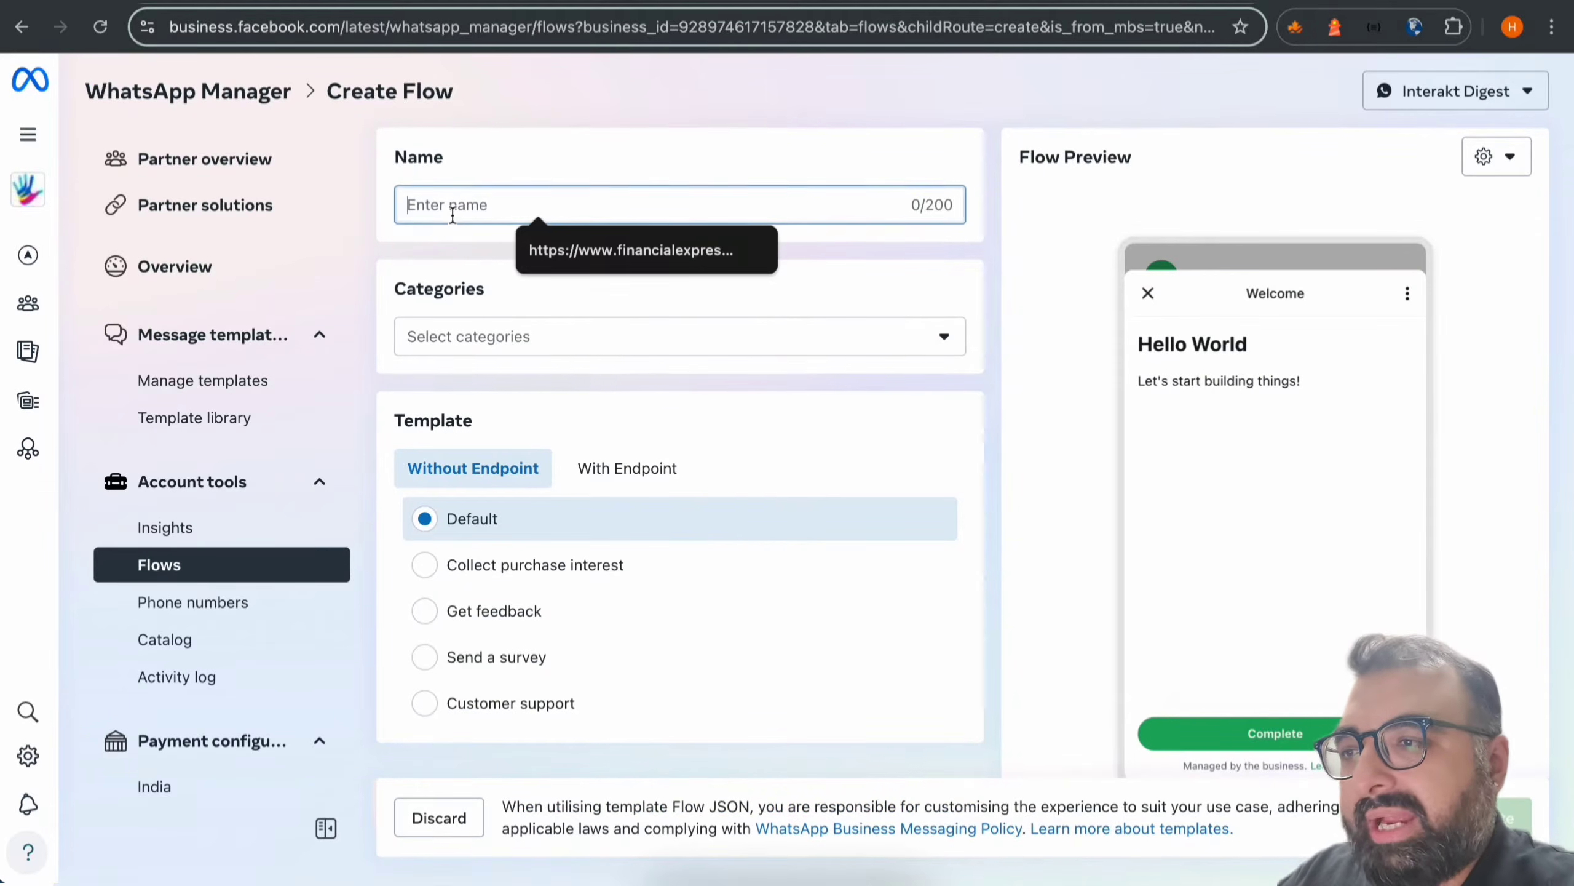
{"action": "type", "text": "Feedback on my services"}
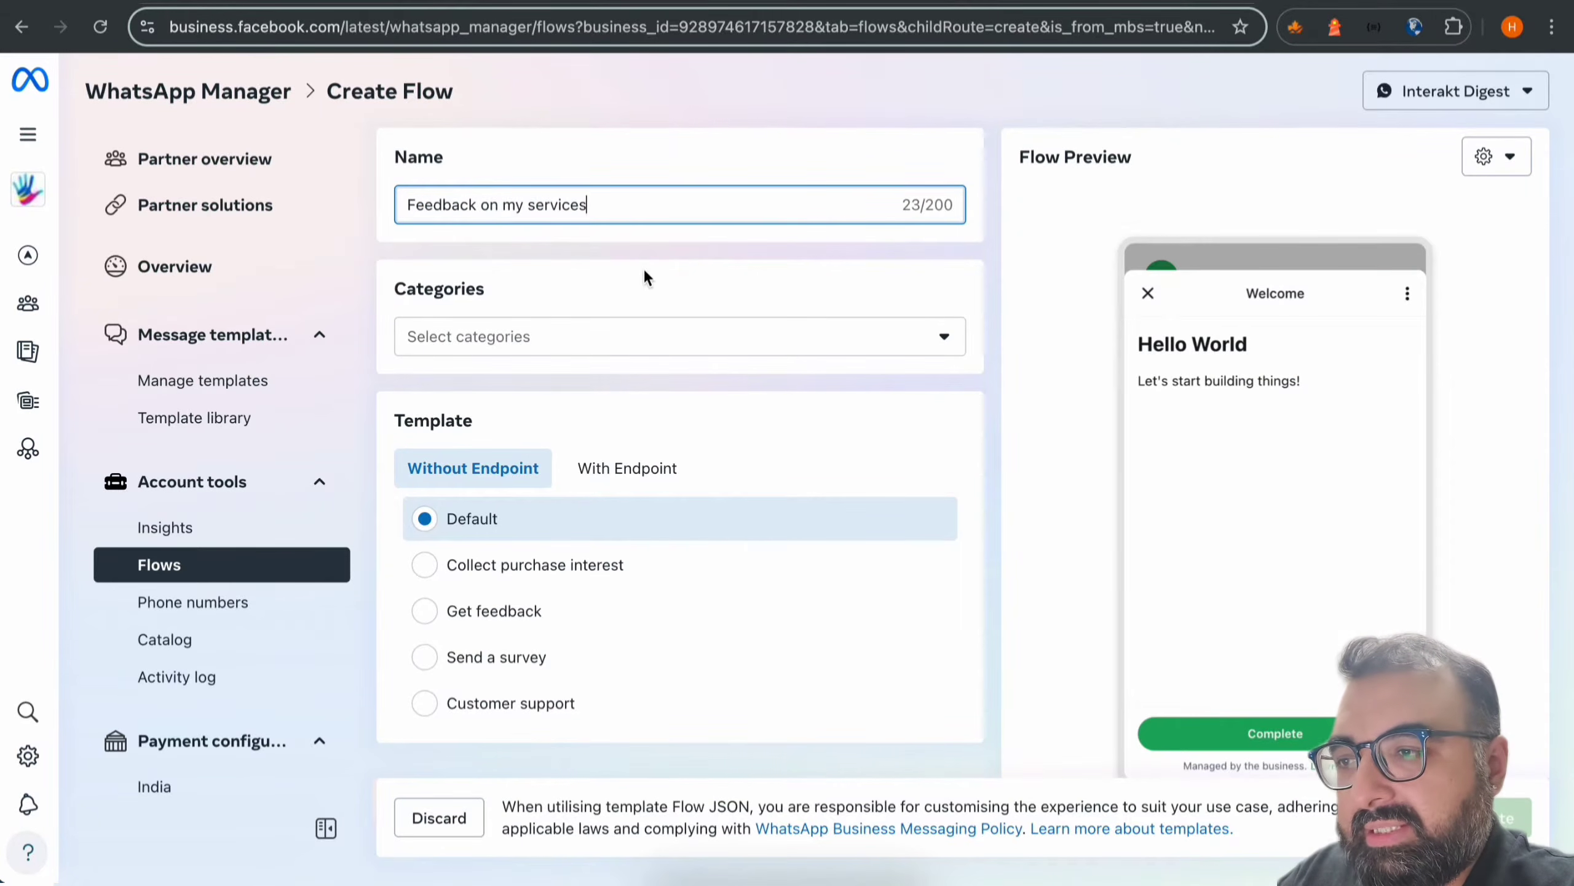
{"action": "left_click", "coordinate": [736, 340]}
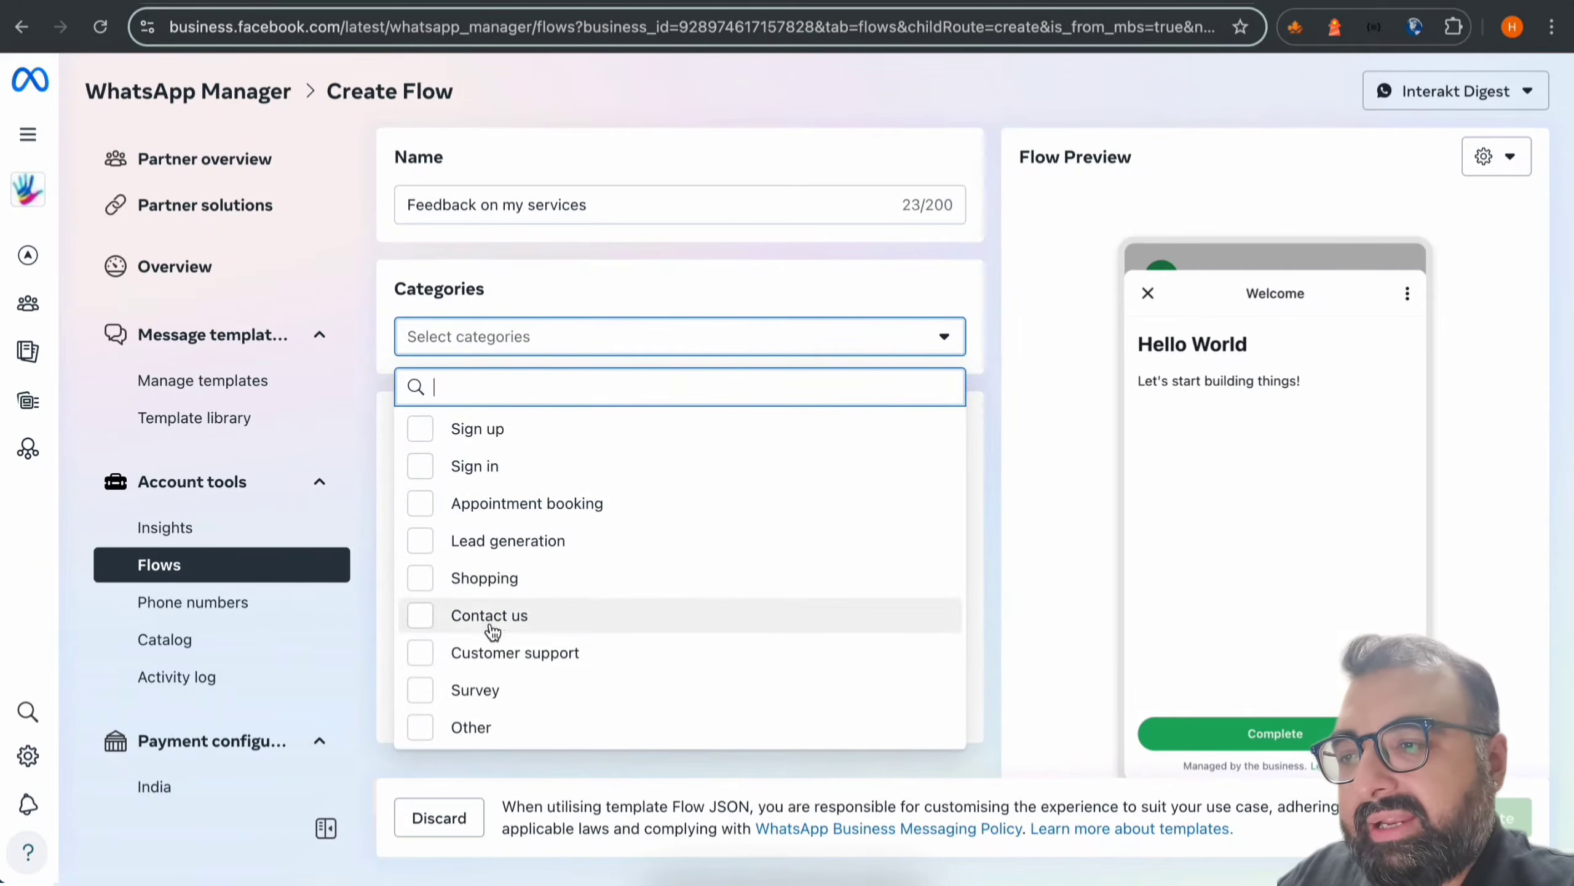
{"action": "left_click", "coordinate": [479, 691]}
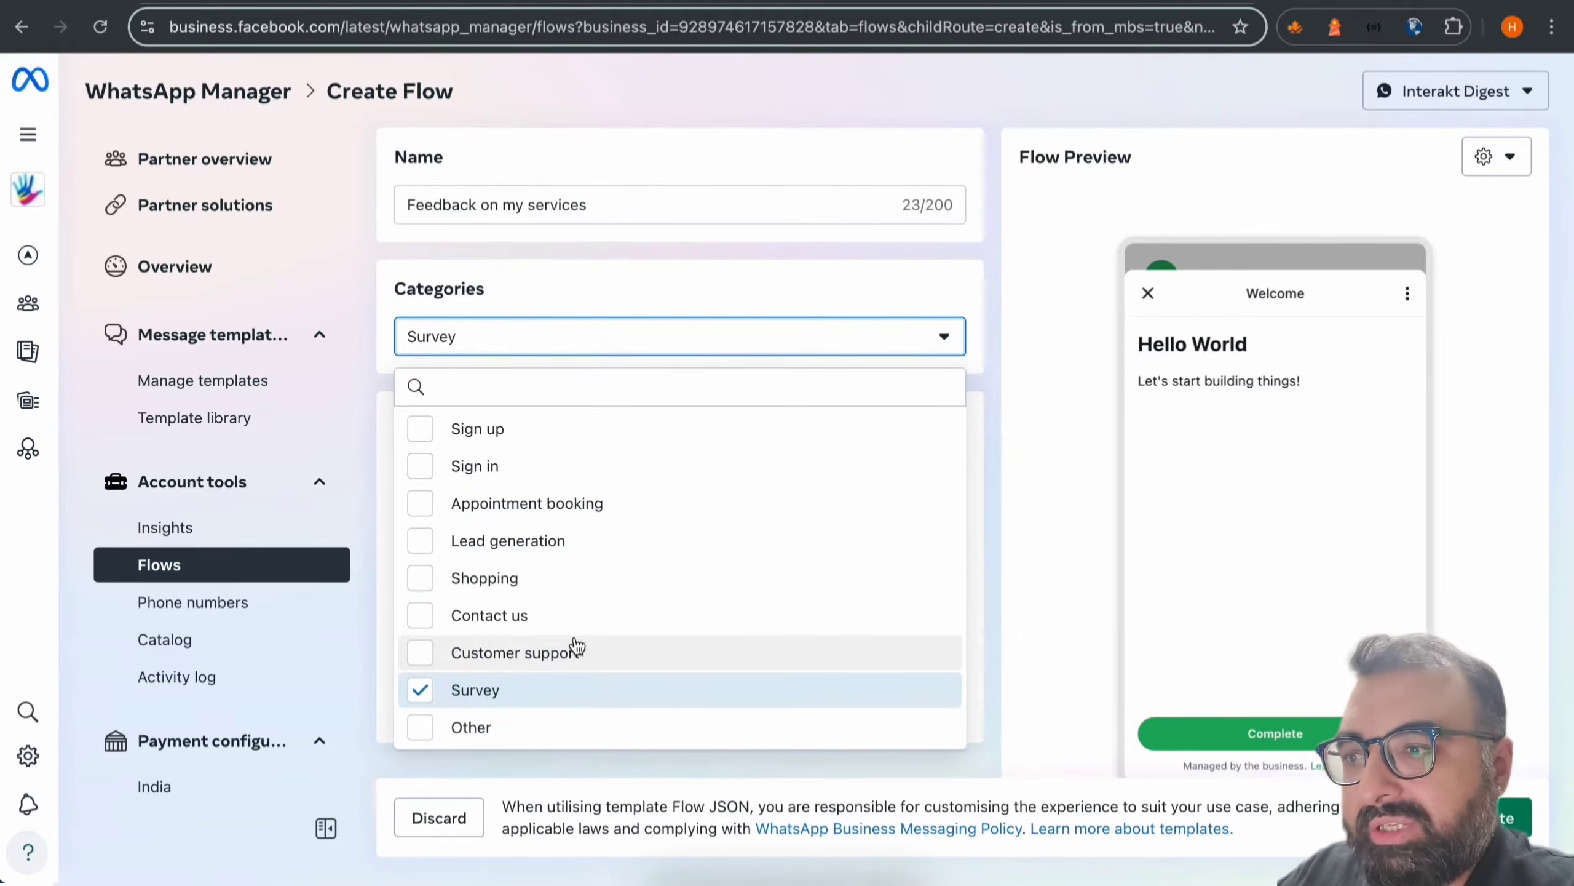
{"action": "left_click", "coordinate": [975, 547]}
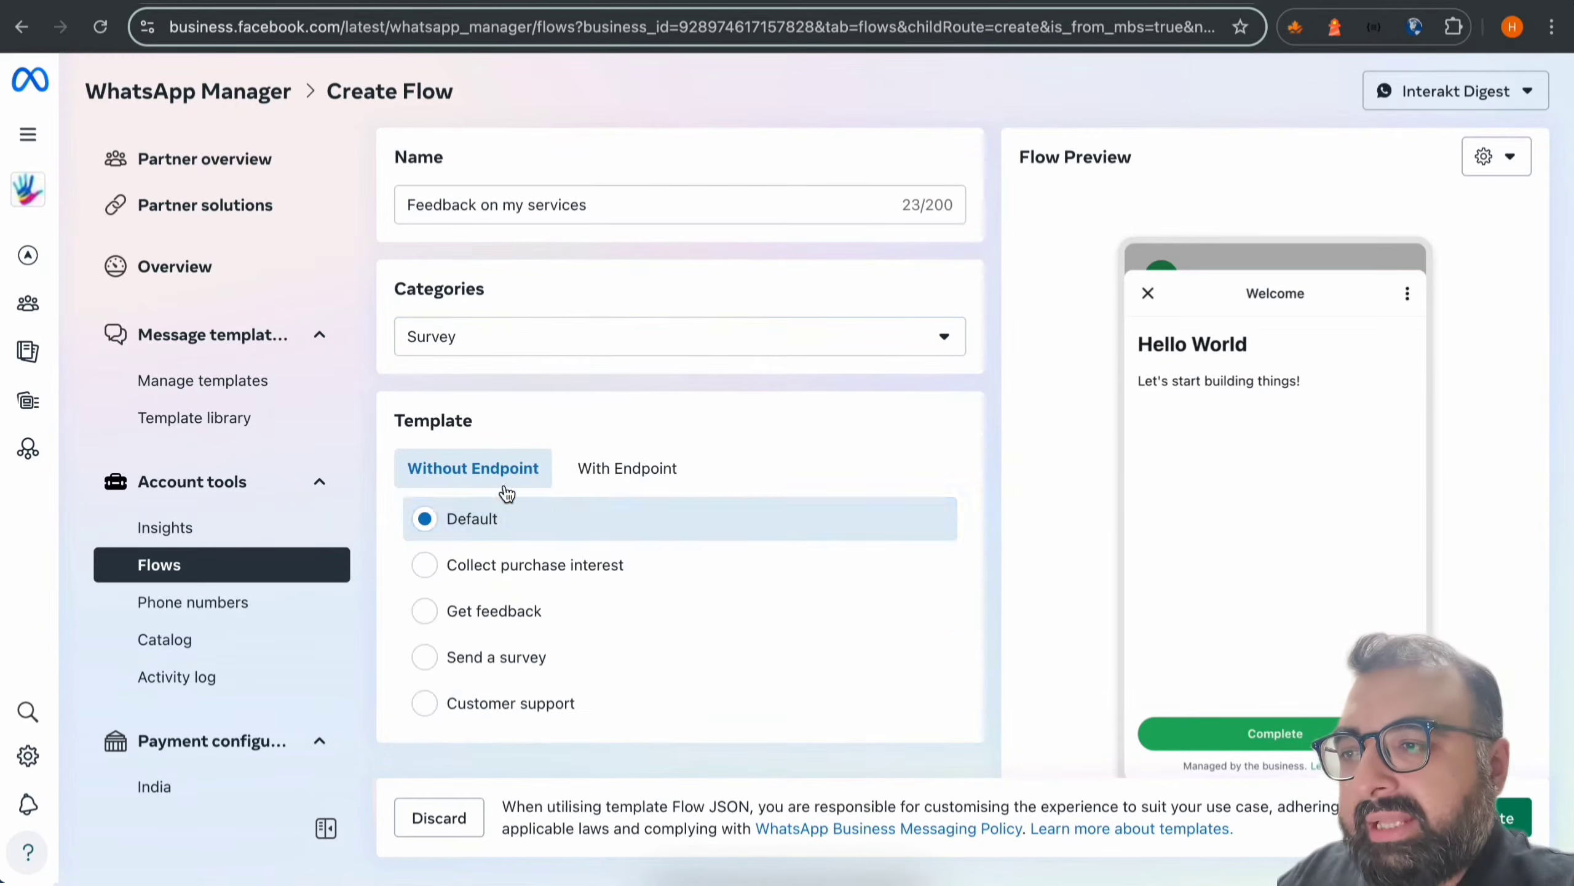
Preview the purchase interest, feedback, survey and customer support templates without endpoint, then return to the Default template
{"action": "left_click", "coordinate": [459, 574]}
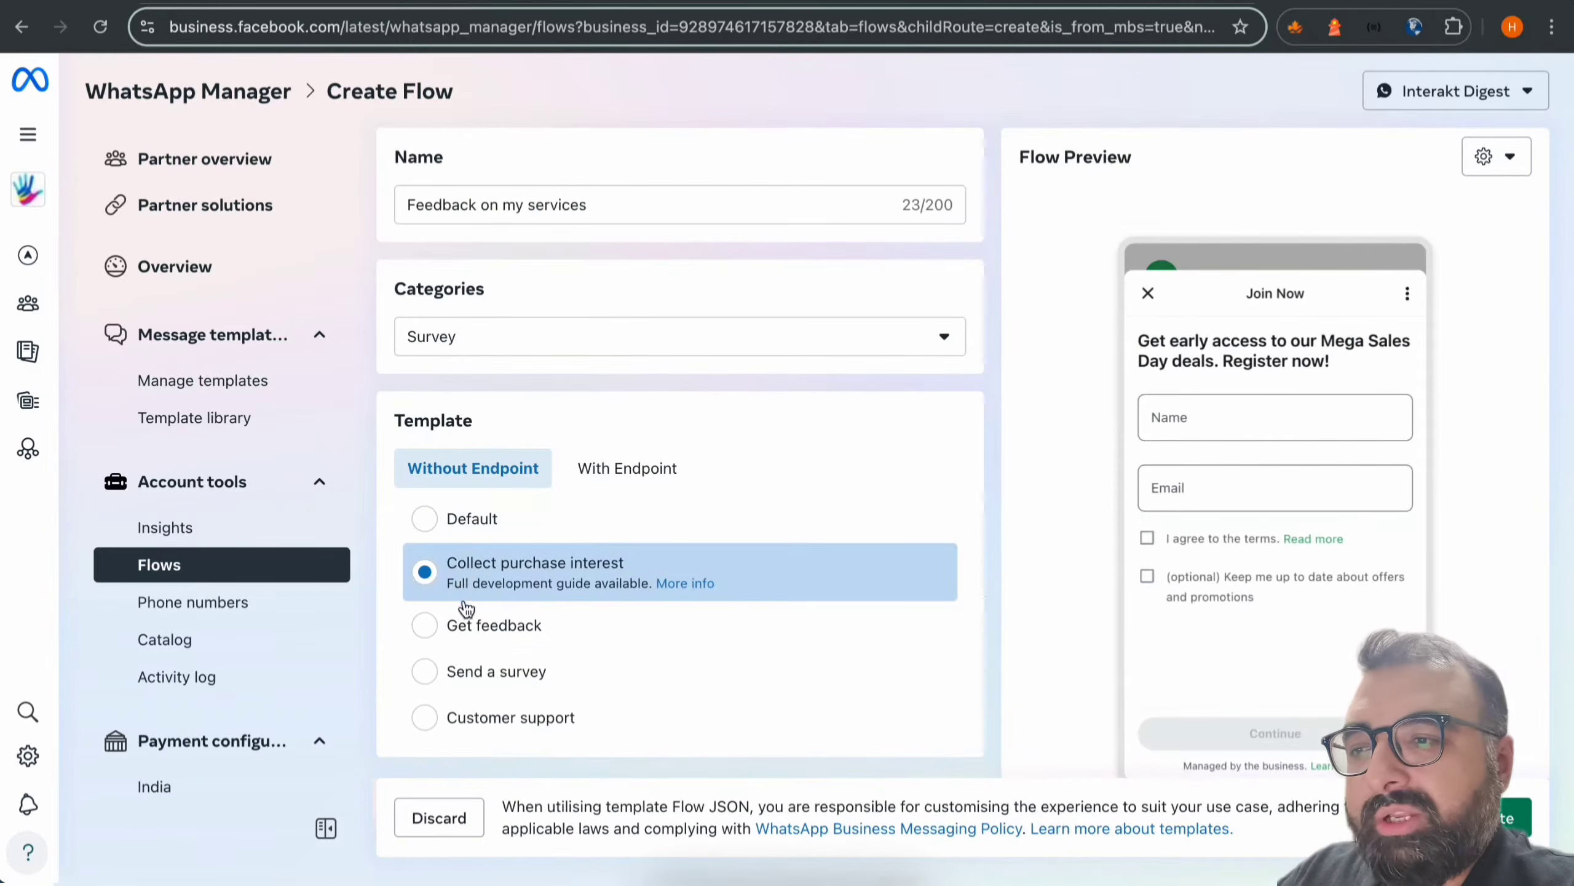
{"action": "left_click", "coordinate": [466, 609]}
{"action": "left_click", "coordinate": [468, 669]}
{"action": "left_click", "coordinate": [468, 703]}
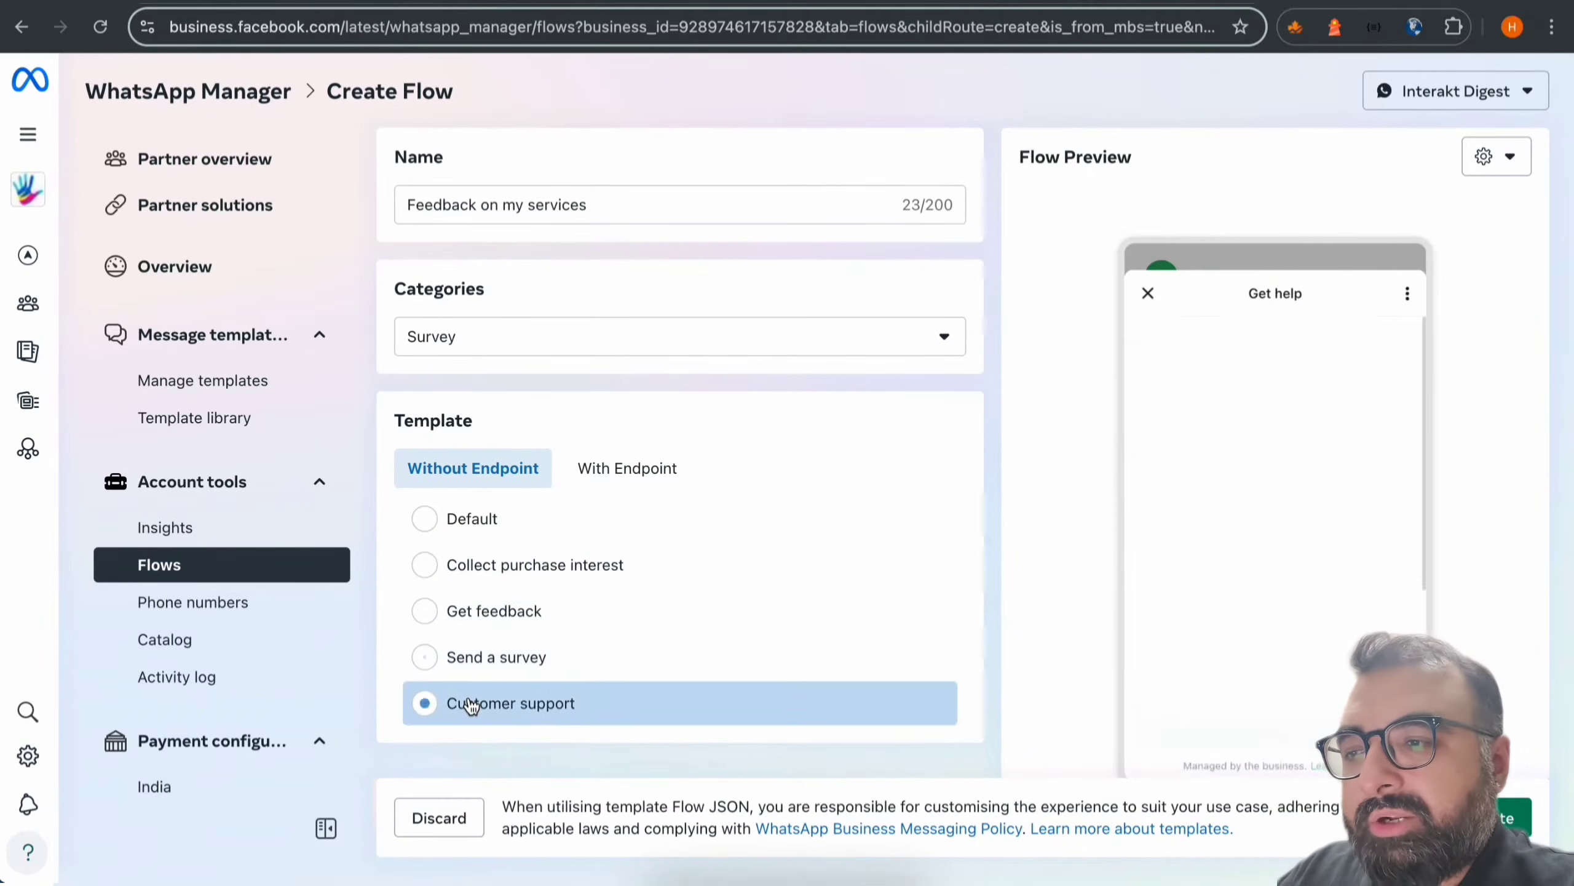
{"action": "left_click", "coordinate": [471, 656]}
{"action": "left_click", "coordinate": [471, 609]}
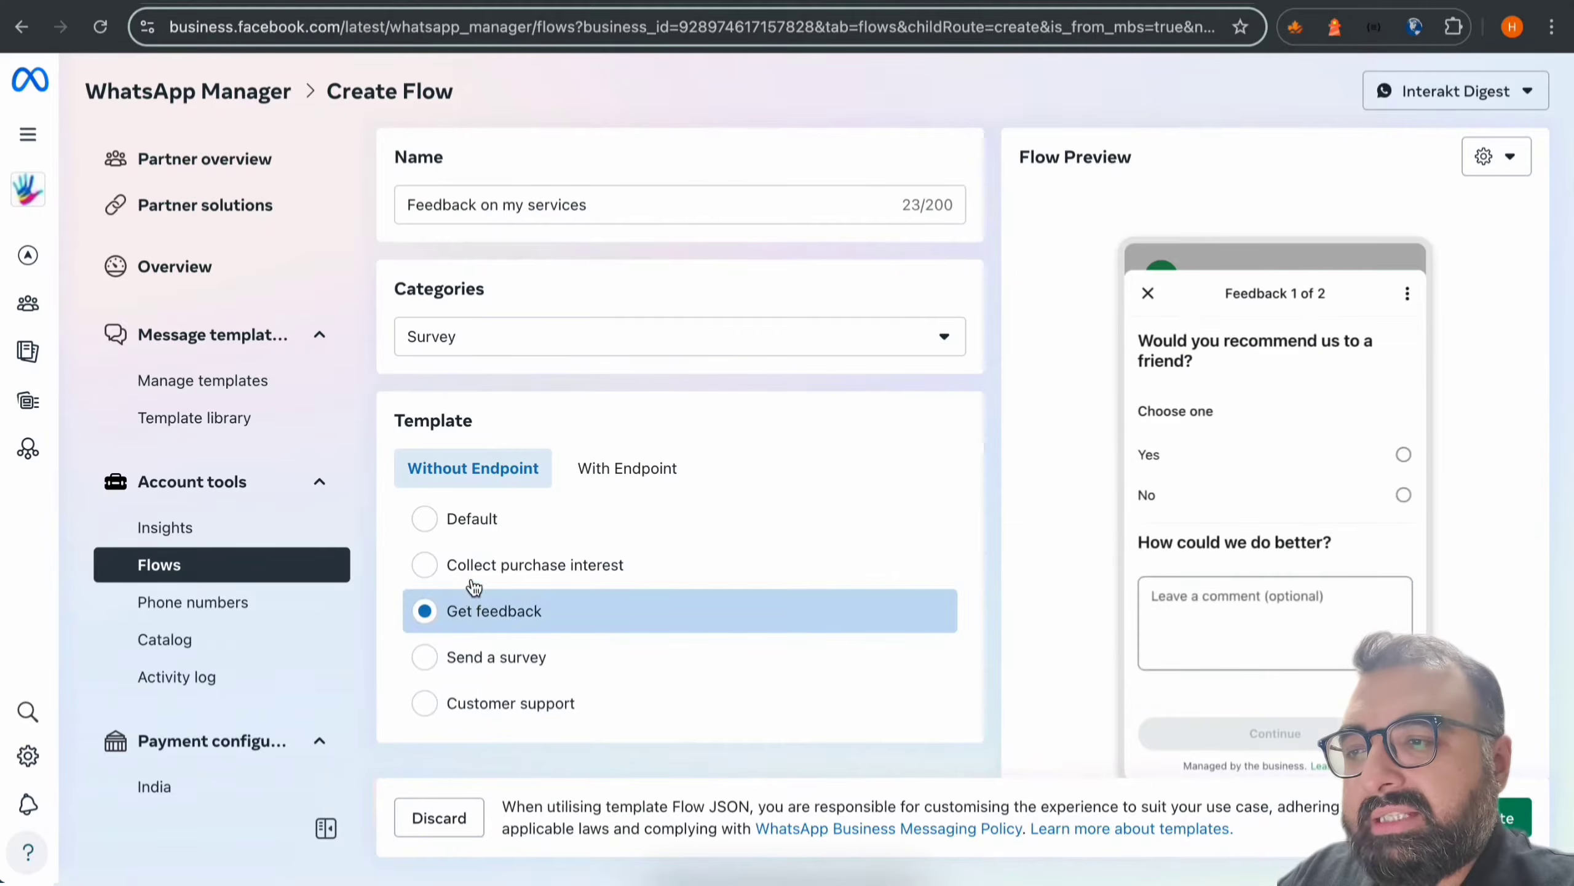
{"action": "left_click", "coordinate": [475, 541]}
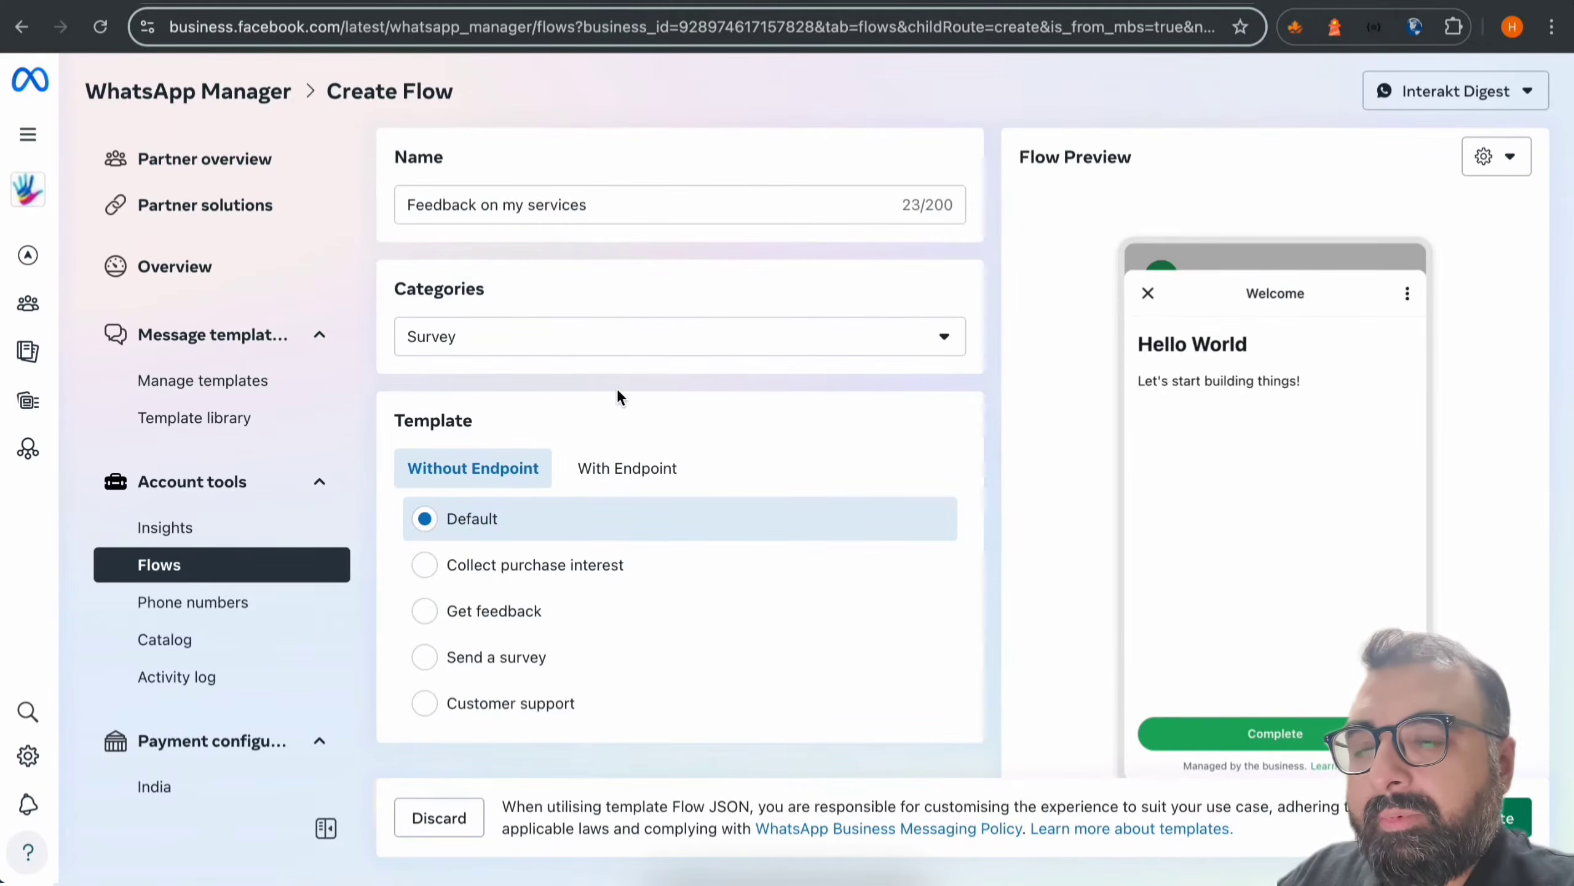
Search Google for "whatsapp playground" and open the WhatsApp Flows Playground page on Meta for Developers
{"action": "left_click", "coordinate": [995, 3]}
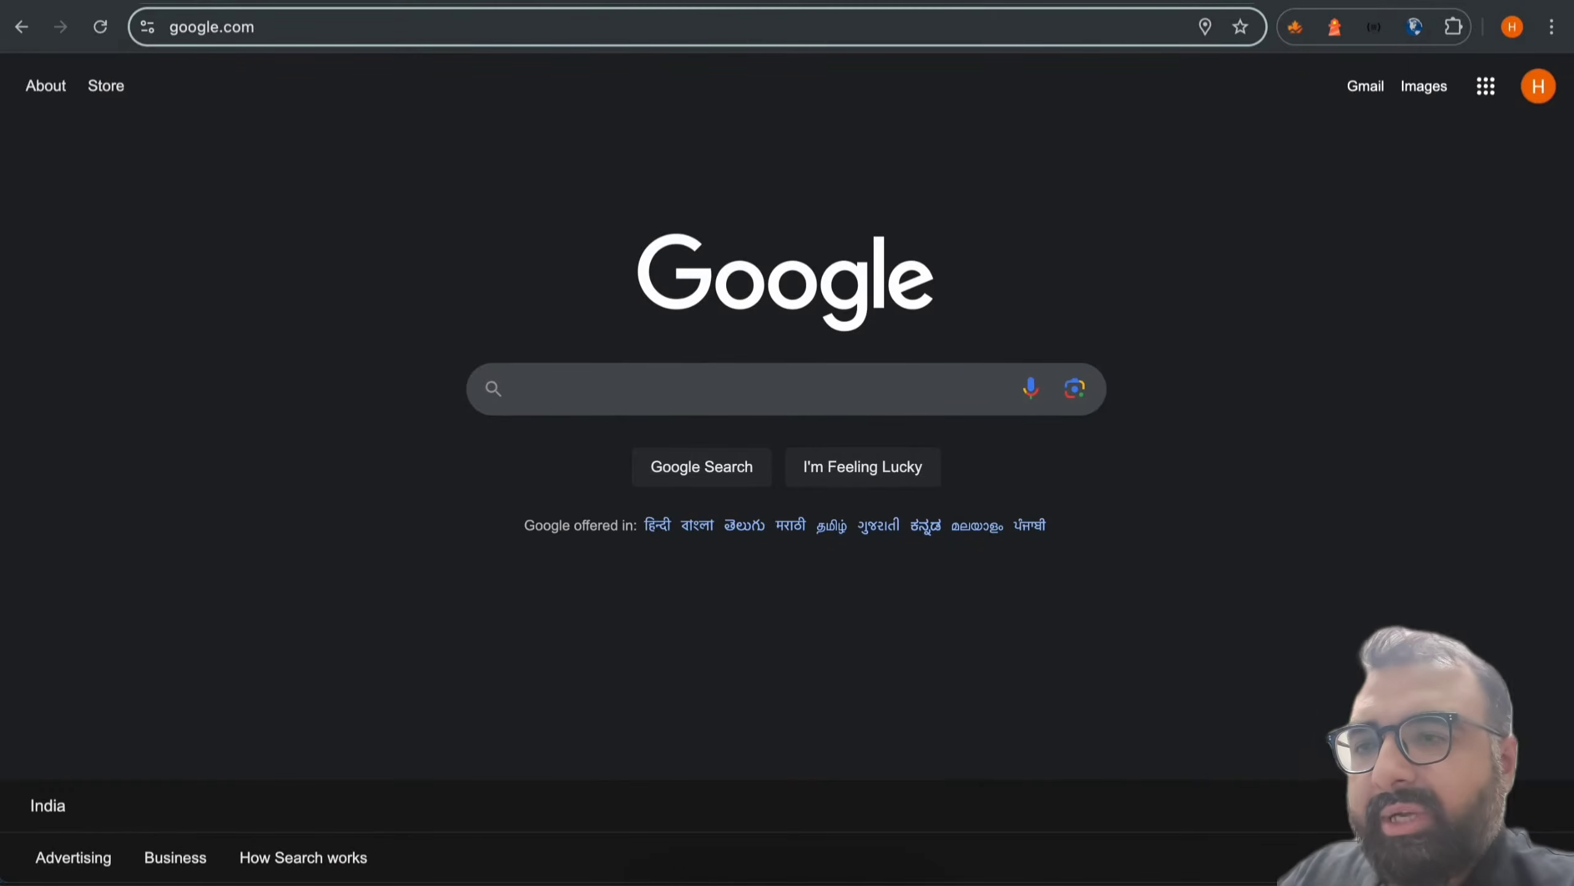
{"action": "type", "text": "whatsapp play"}
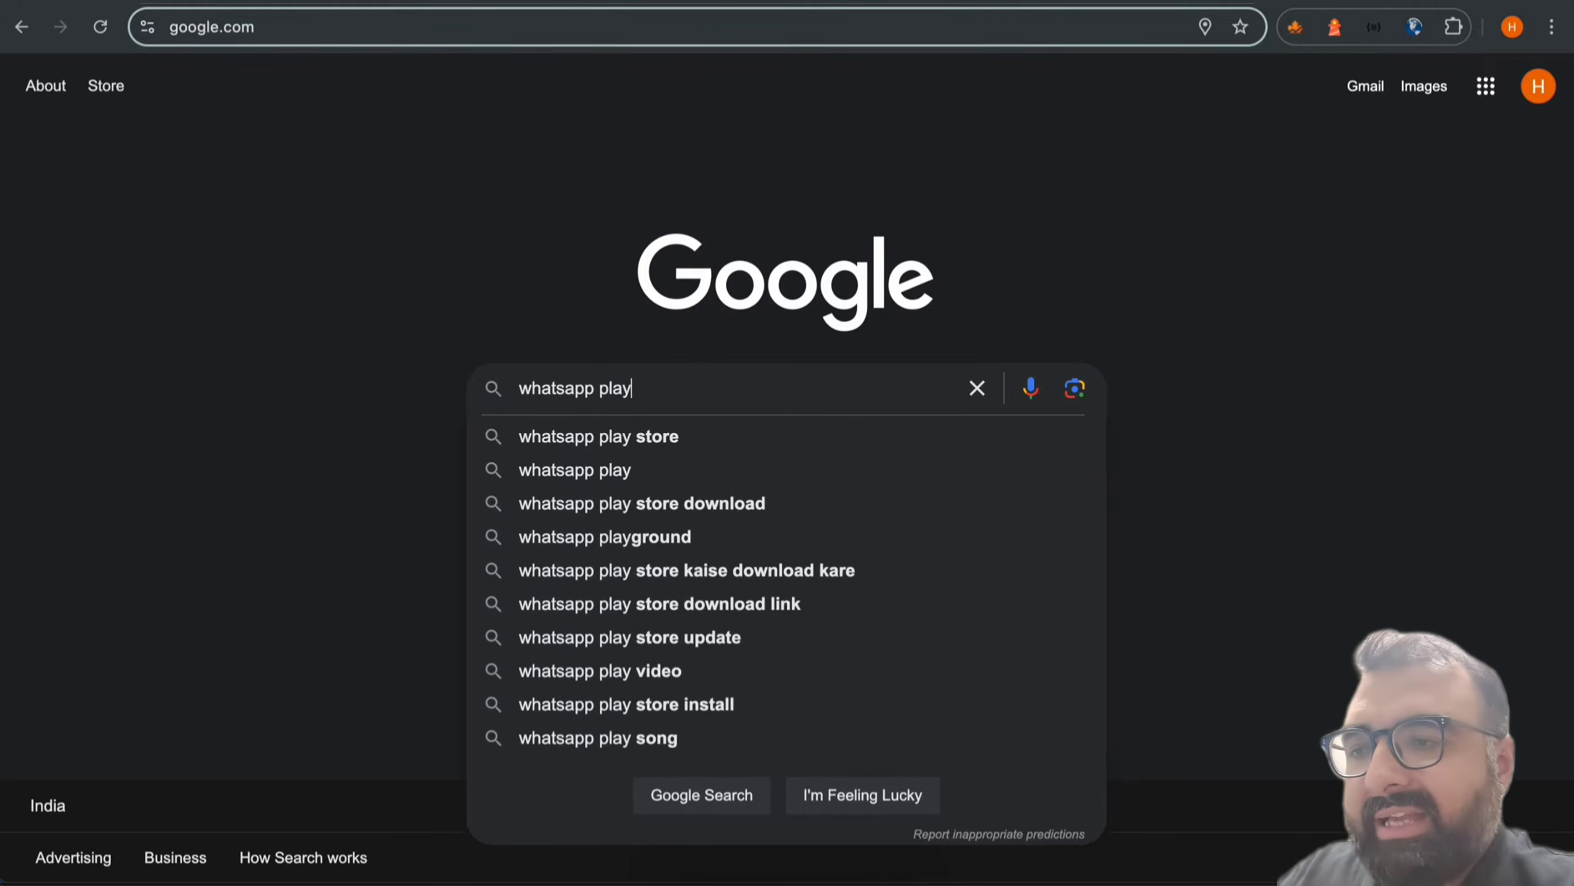
{"action": "type", "text": "ground"}
{"action": "key", "text": "Return"}
{"action": "scroll", "coordinate": [625, 390], "scroll_direction": "down", "scroll_amount": 5}
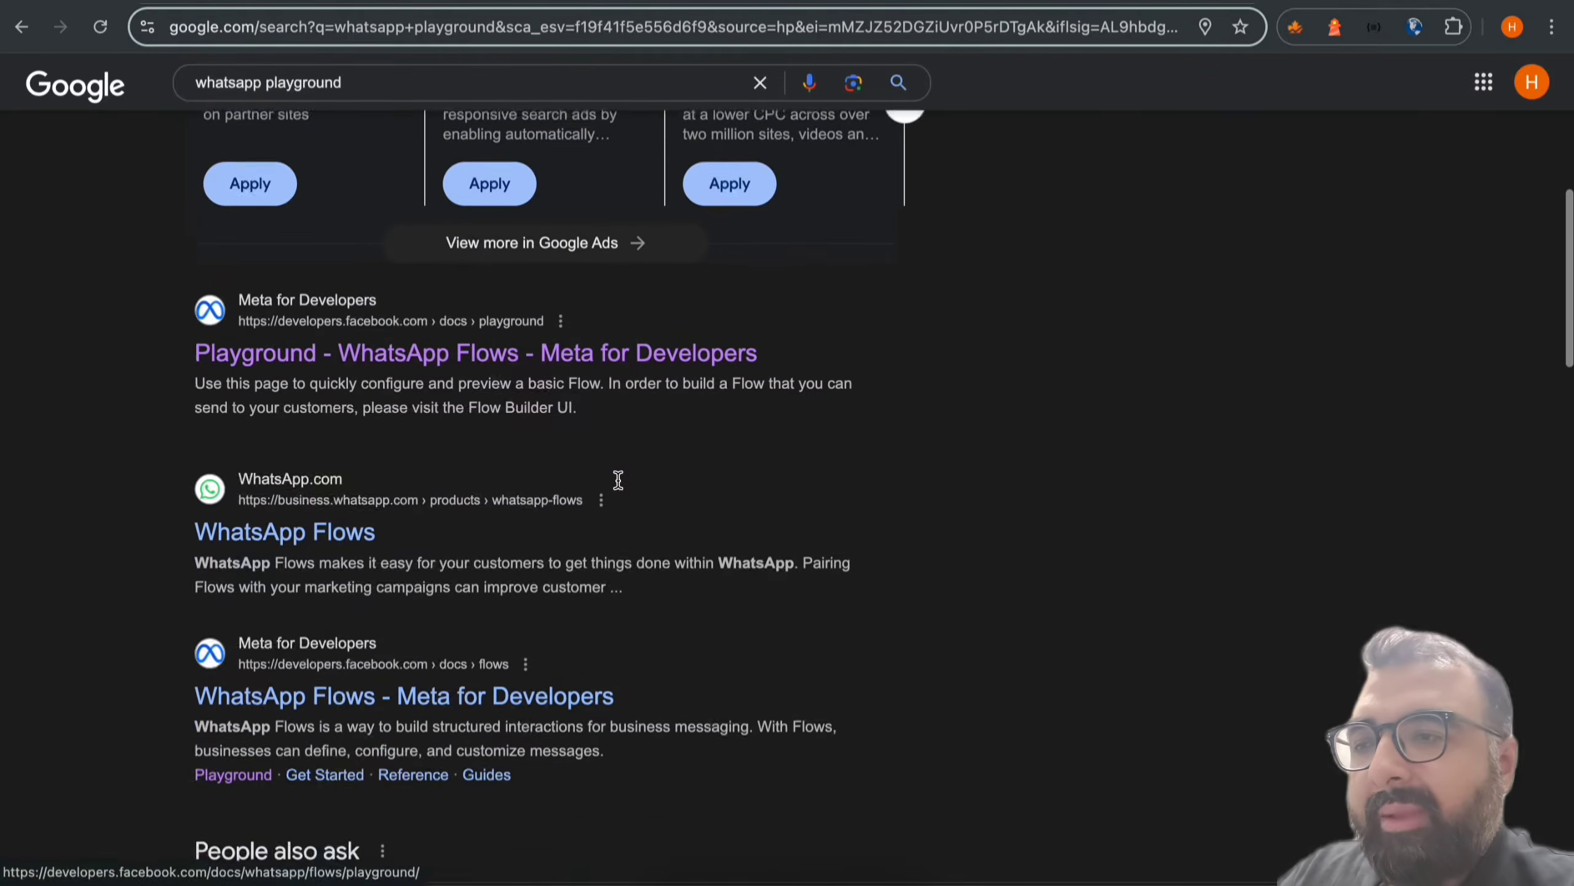
{"action": "scroll", "coordinate": [618, 479], "scroll_direction": "down", "scroll_amount": 1}
{"action": "left_click", "coordinate": [444, 272]}
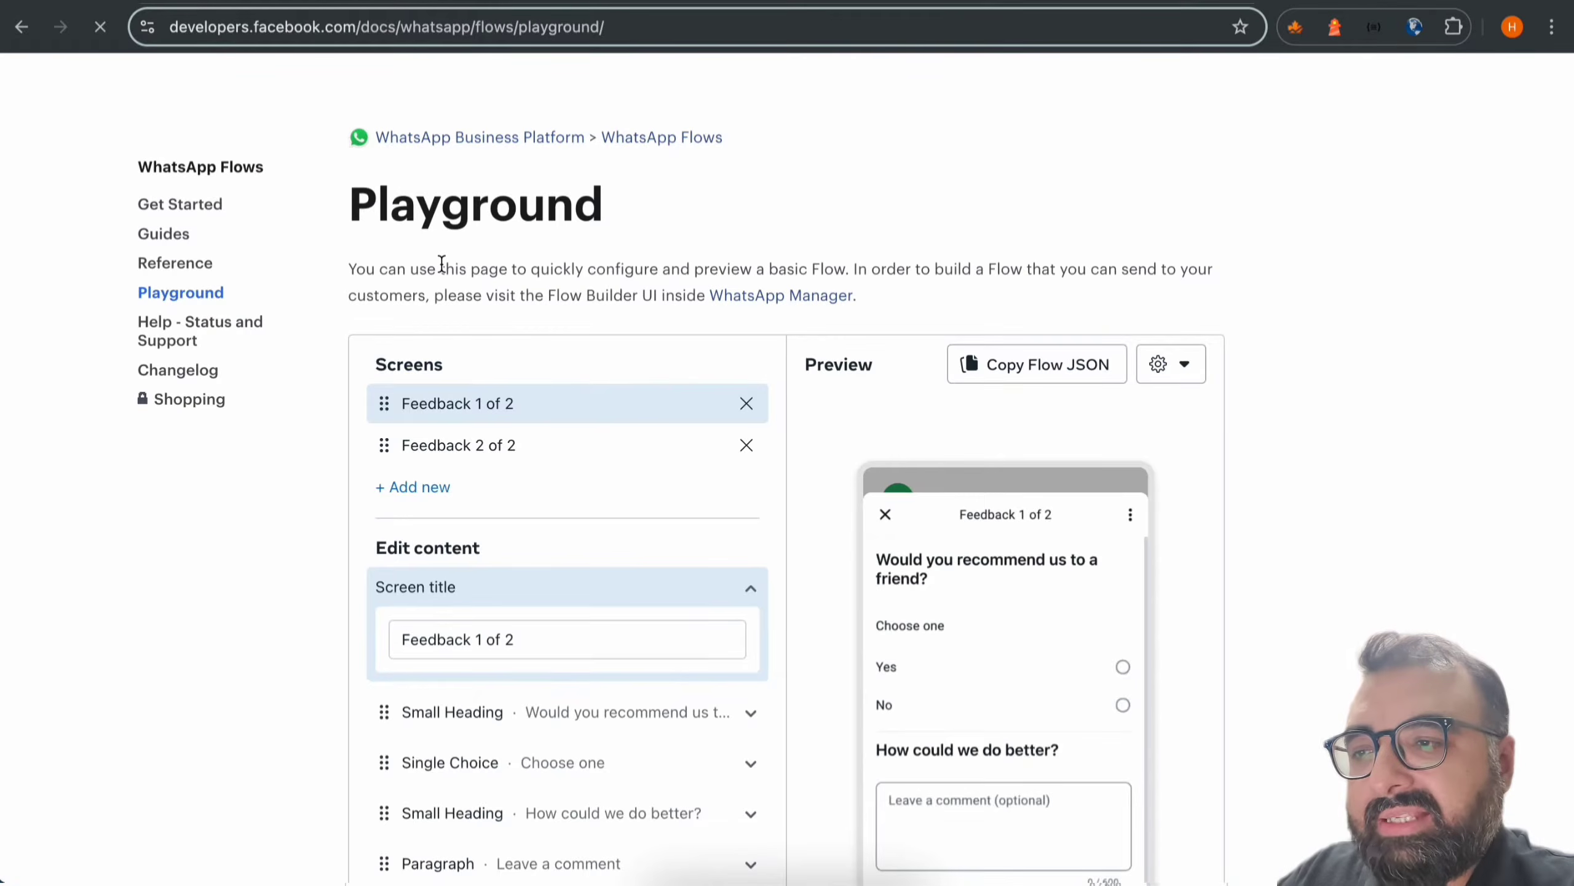
Examine the playground's sample feedback screens, their content blocks and the phone preview
{"action": "scroll", "coordinate": [621, 350], "scroll_direction": "down", "scroll_amount": 2}
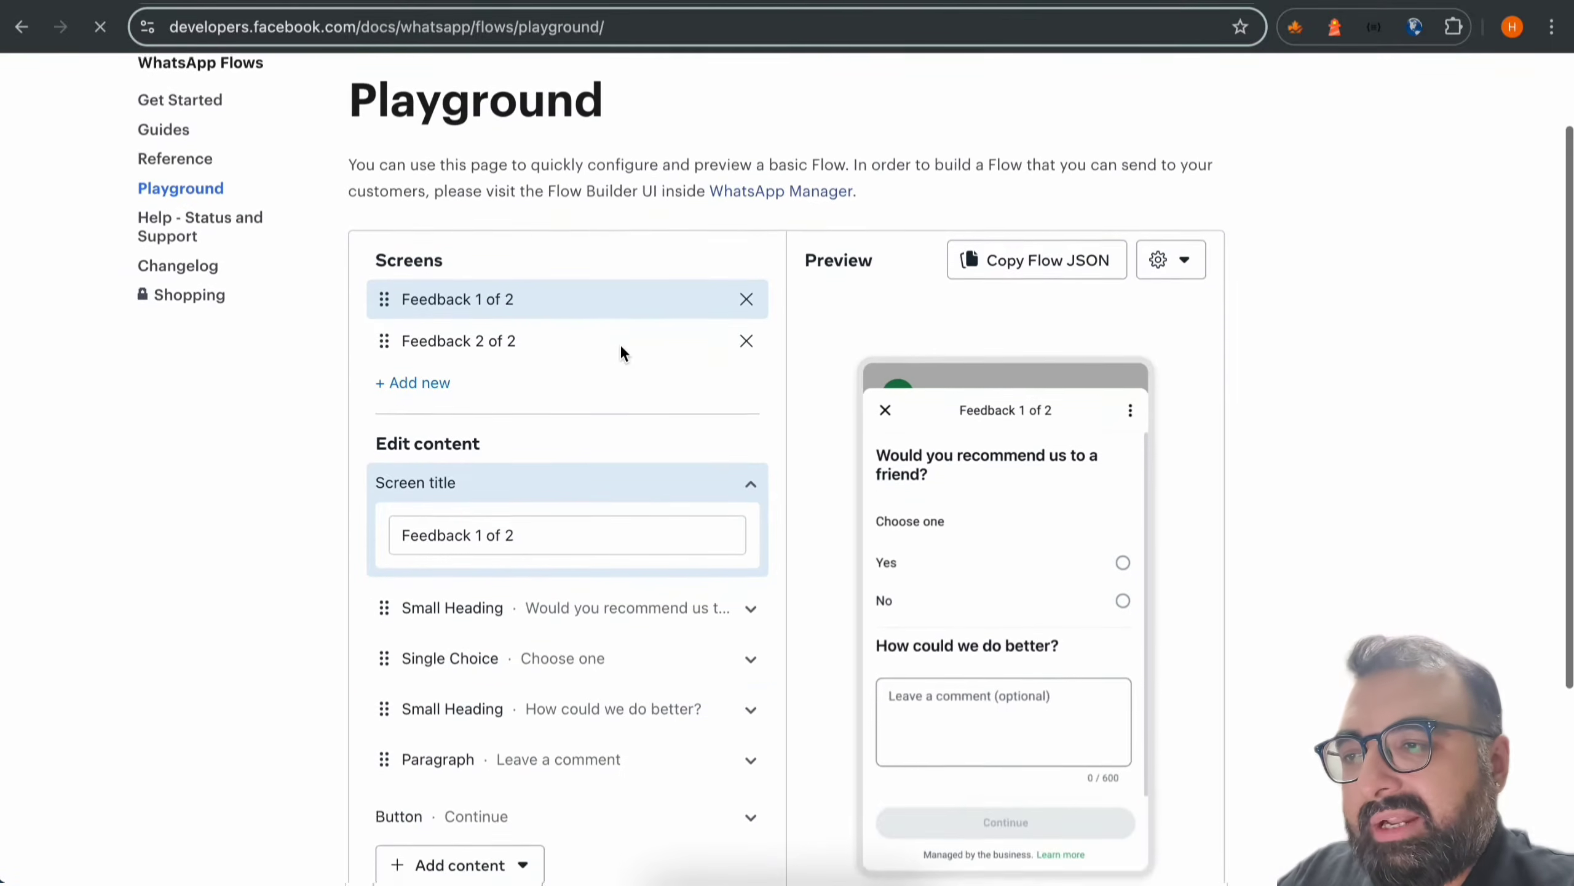
{"action": "scroll", "coordinate": [586, 471], "scroll_direction": "down", "scroll_amount": 2}
{"action": "scroll", "coordinate": [577, 487], "scroll_direction": "down", "scroll_amount": 1}
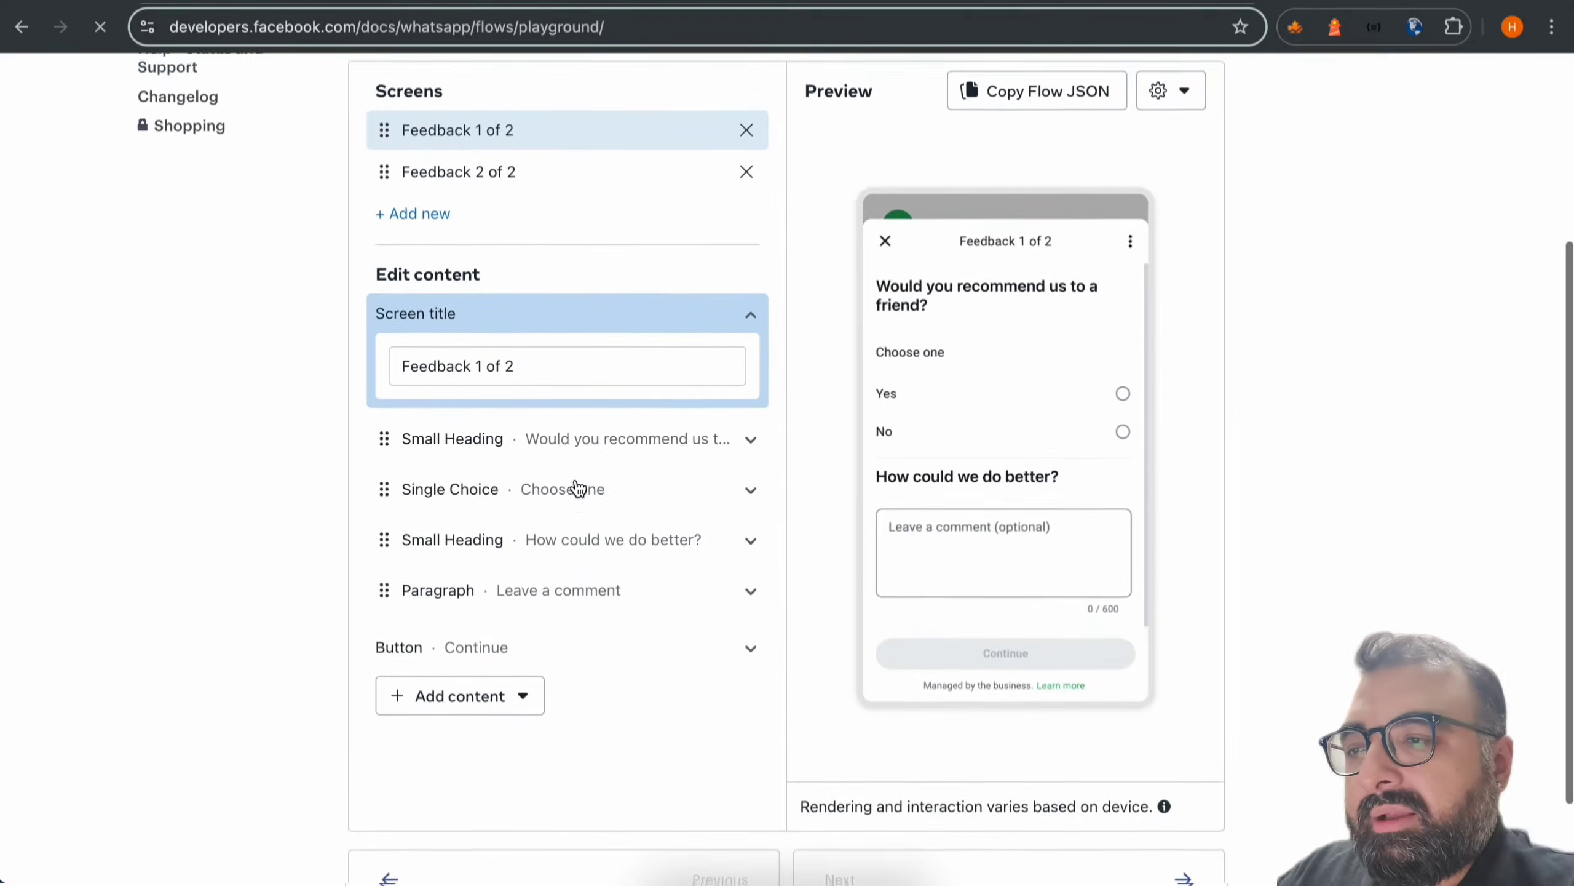
{"action": "left_click", "coordinate": [545, 299]}
{"action": "left_click", "coordinate": [566, 265]}
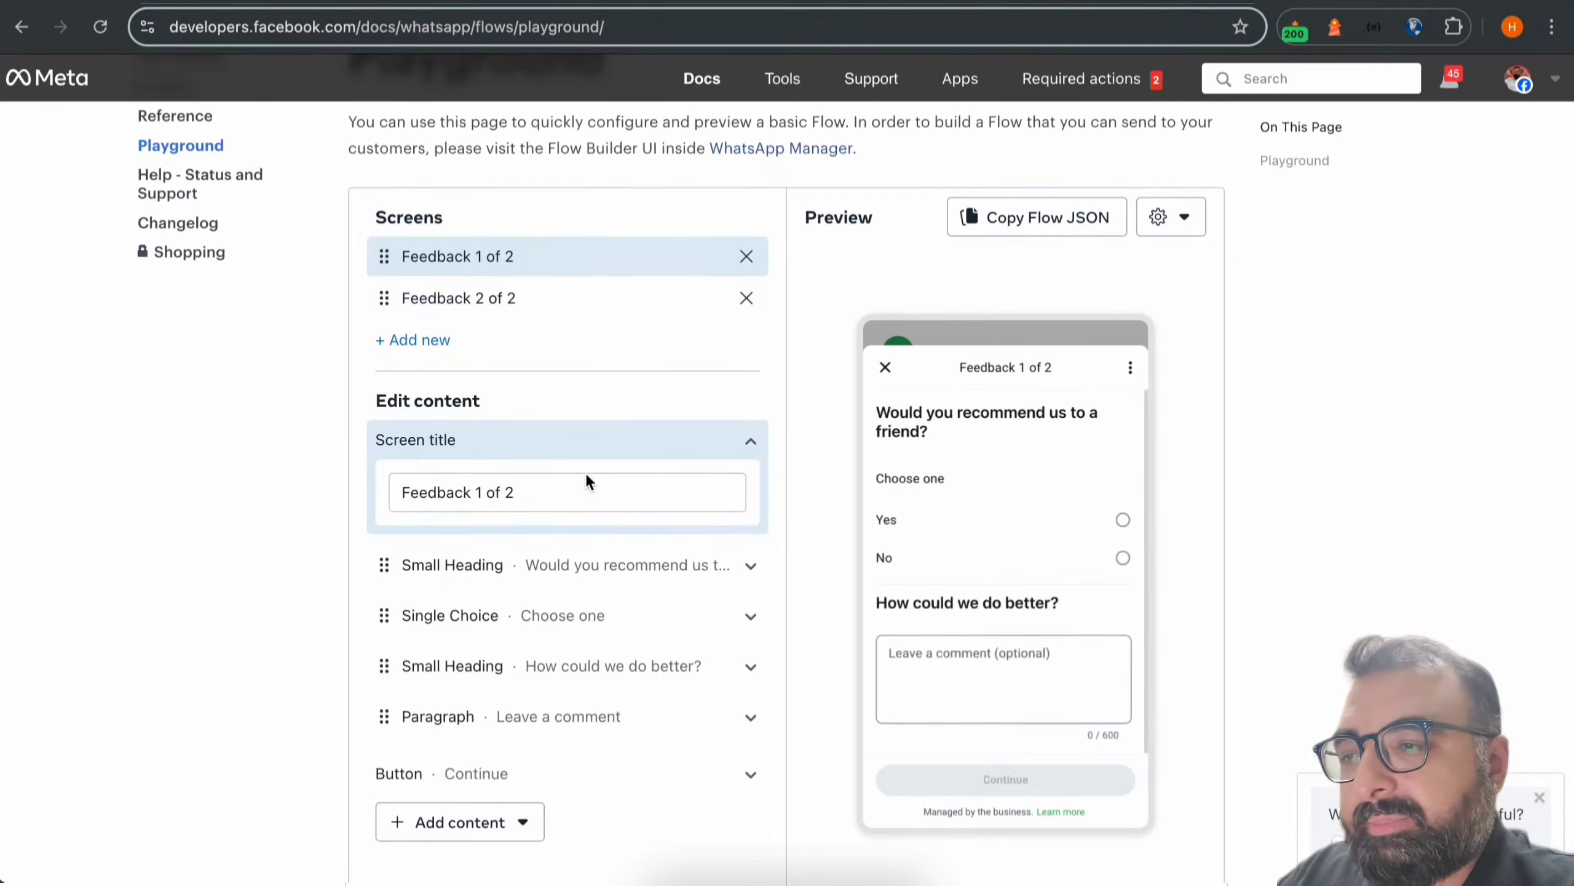
{"action": "scroll", "coordinate": [586, 478], "scroll_direction": "down", "scroll_amount": 1}
{"action": "left_click", "coordinate": [617, 504]}
{"action": "left_click", "coordinate": [617, 506]}
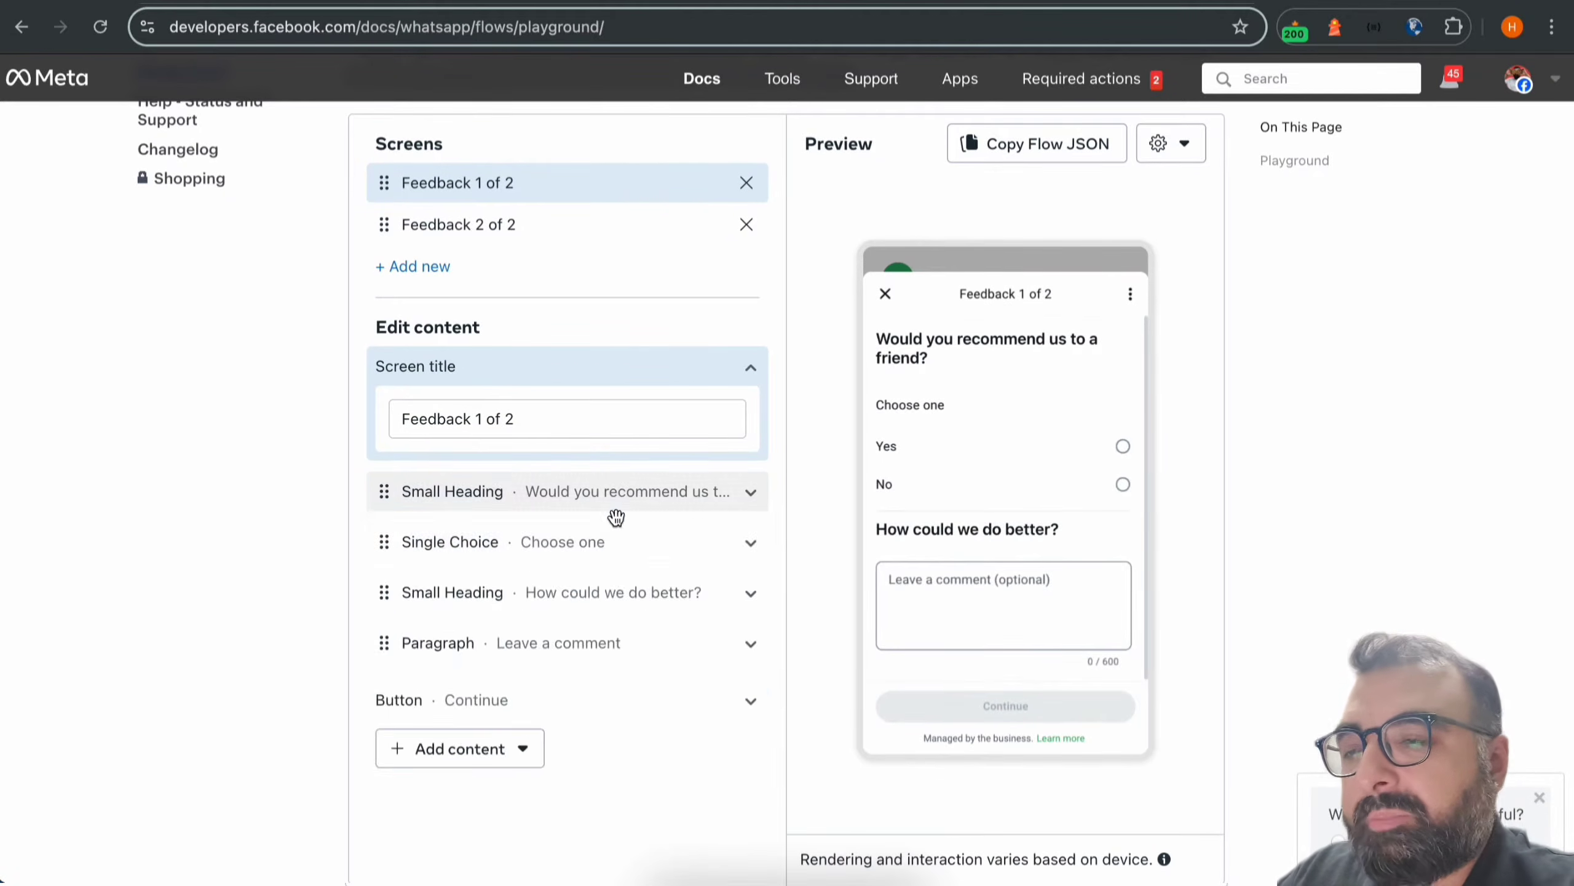
{"action": "left_click", "coordinate": [606, 544]}
{"action": "left_click", "coordinate": [626, 545]}
{"action": "scroll", "coordinate": [626, 550], "scroll_direction": "down", "scroll_amount": 2}
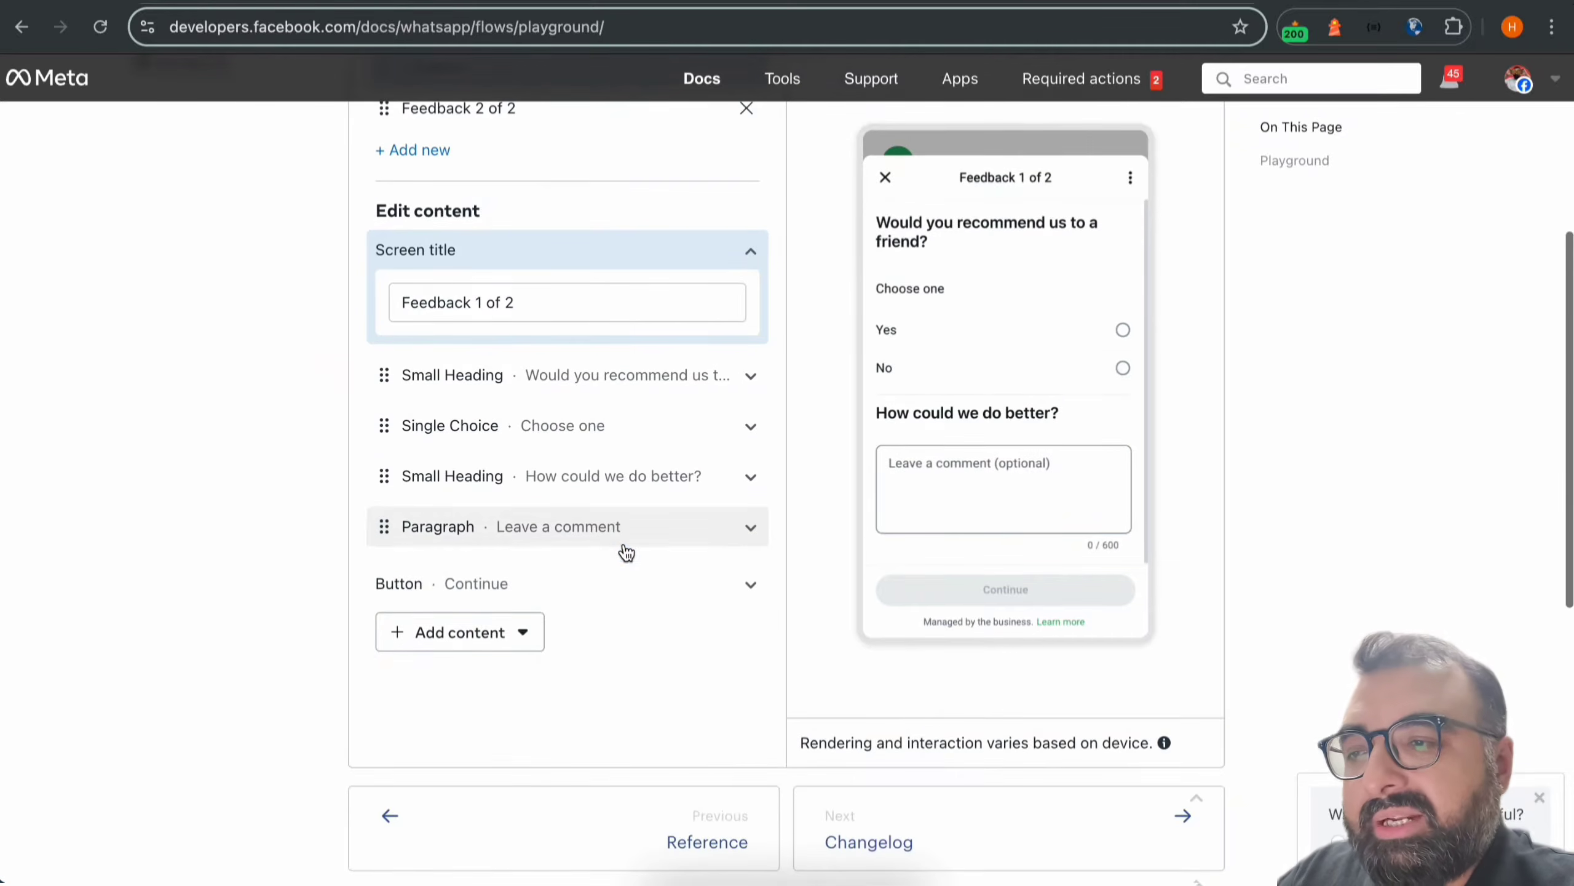
Look through the text, media, text answer and selection content types that can be added to the screen
{"action": "left_click", "coordinate": [530, 631]}
{"action": "scroll", "coordinate": [518, 623], "scroll_direction": "down", "scroll_amount": 1}
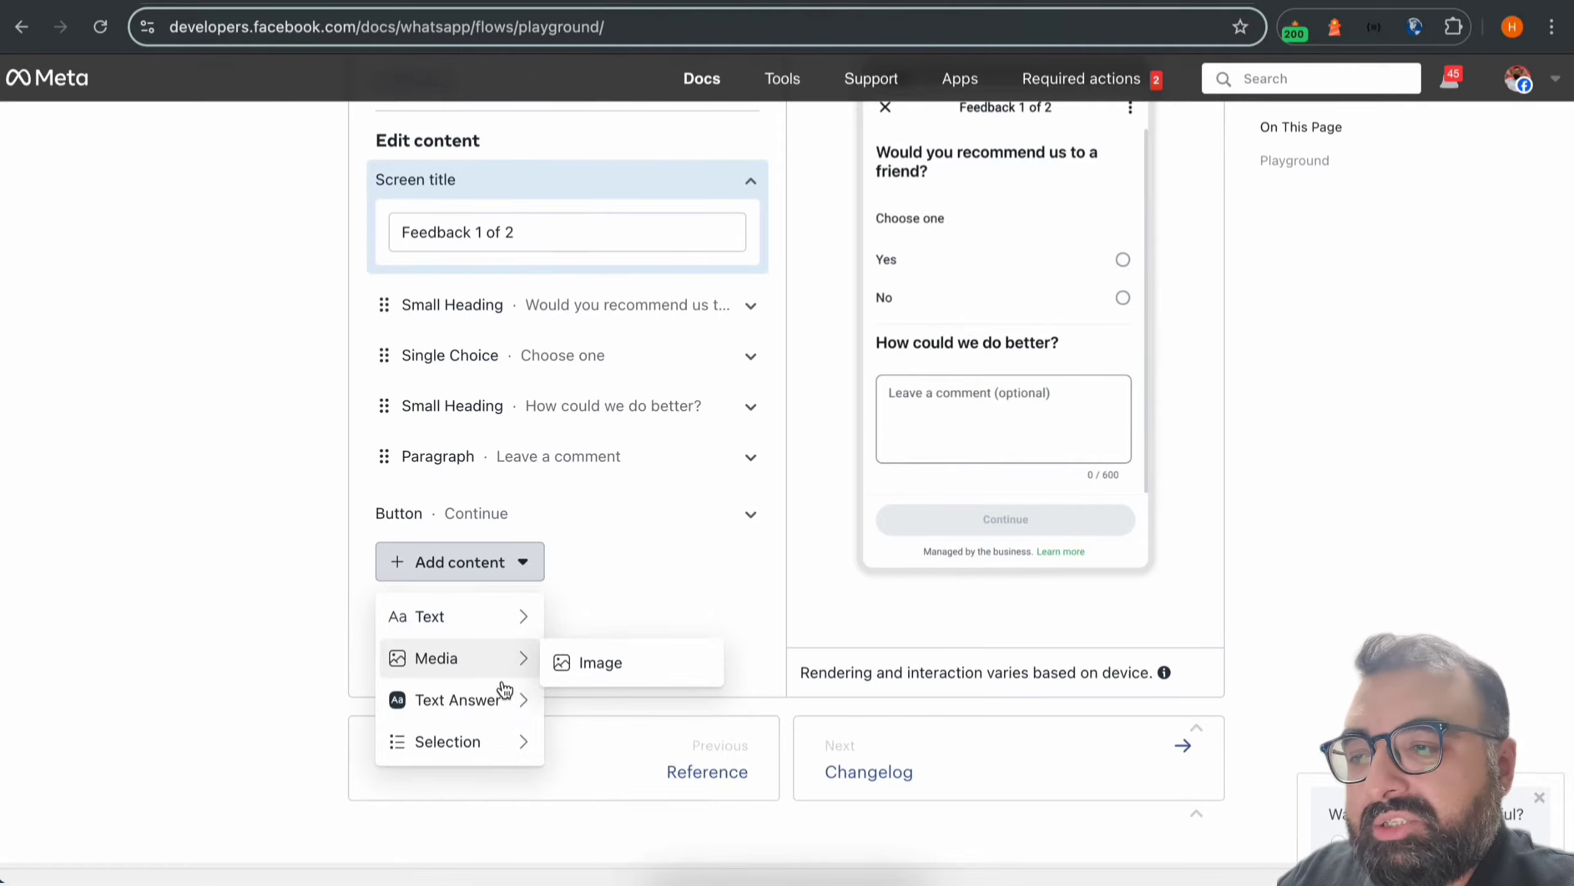
{"action": "mouse_move", "coordinate": [502, 744]}
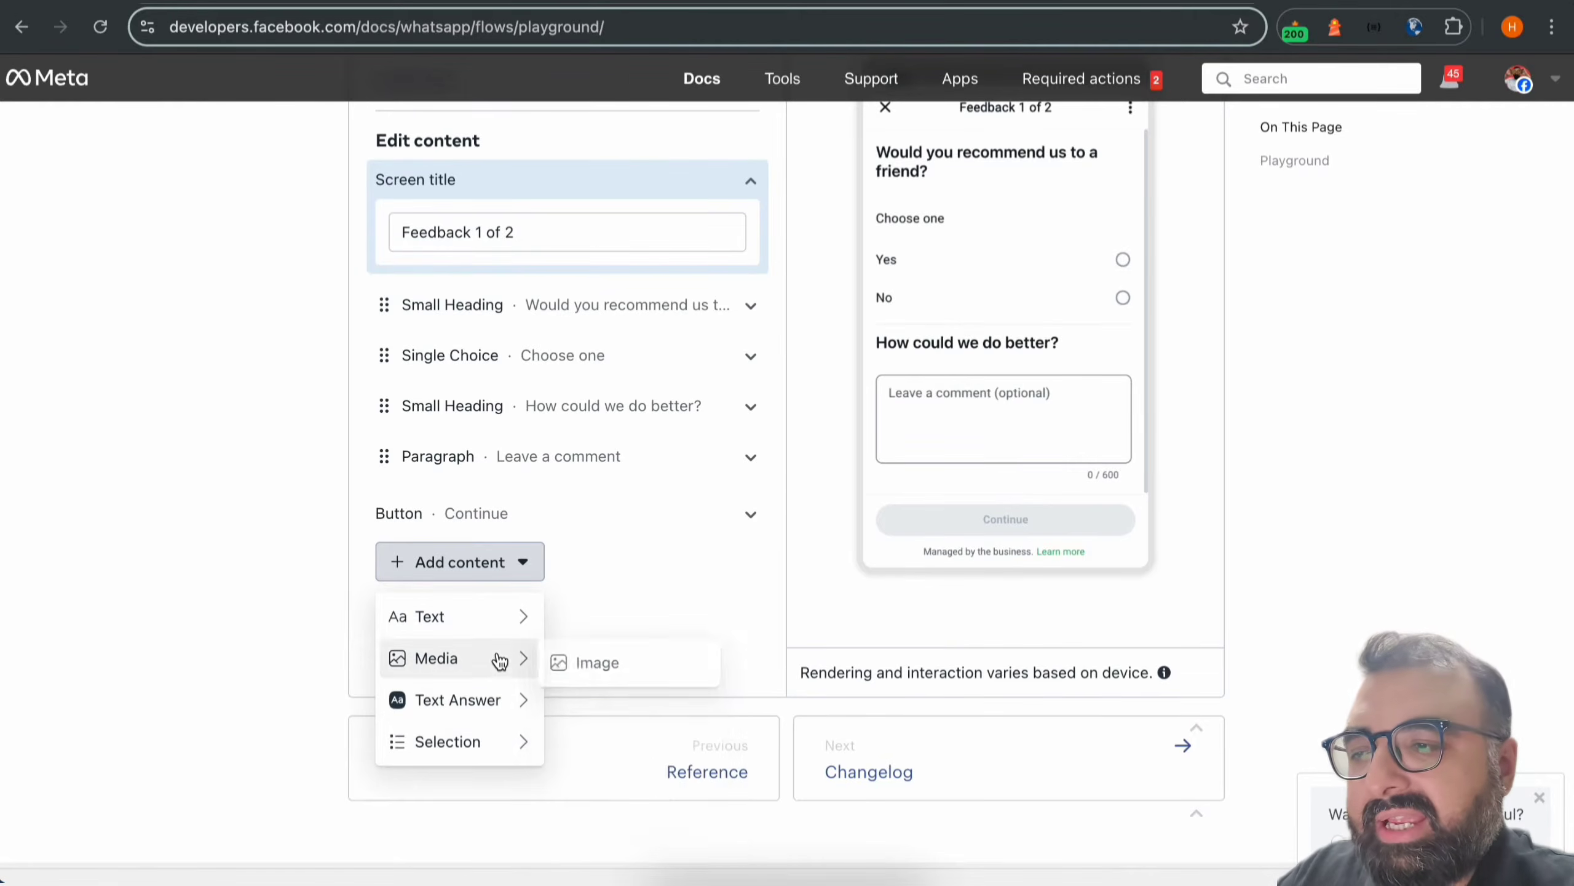
{"action": "left_click", "coordinate": [647, 556]}
Change the first feedback screen's title to "Tell us how we're doing!"
{"action": "scroll", "coordinate": [647, 556], "scroll_direction": "up", "scroll_amount": 4}
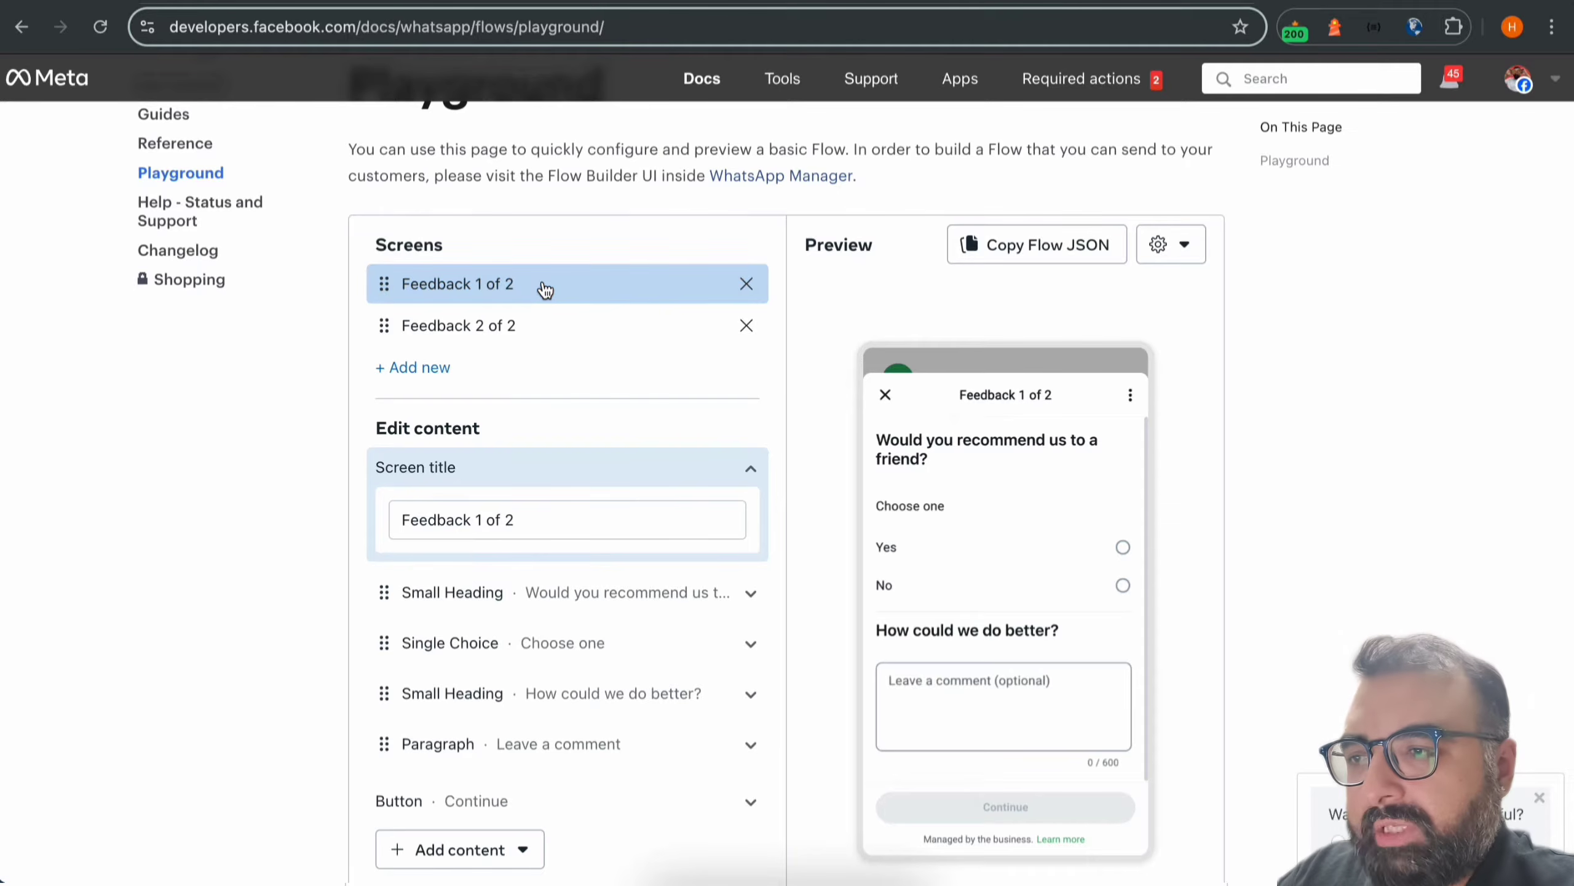
{"action": "scroll", "coordinate": [586, 363], "scroll_direction": "down", "scroll_amount": 2}
{"action": "left_click_drag", "start_coordinate": [538, 423], "coordinate": [362, 410]}
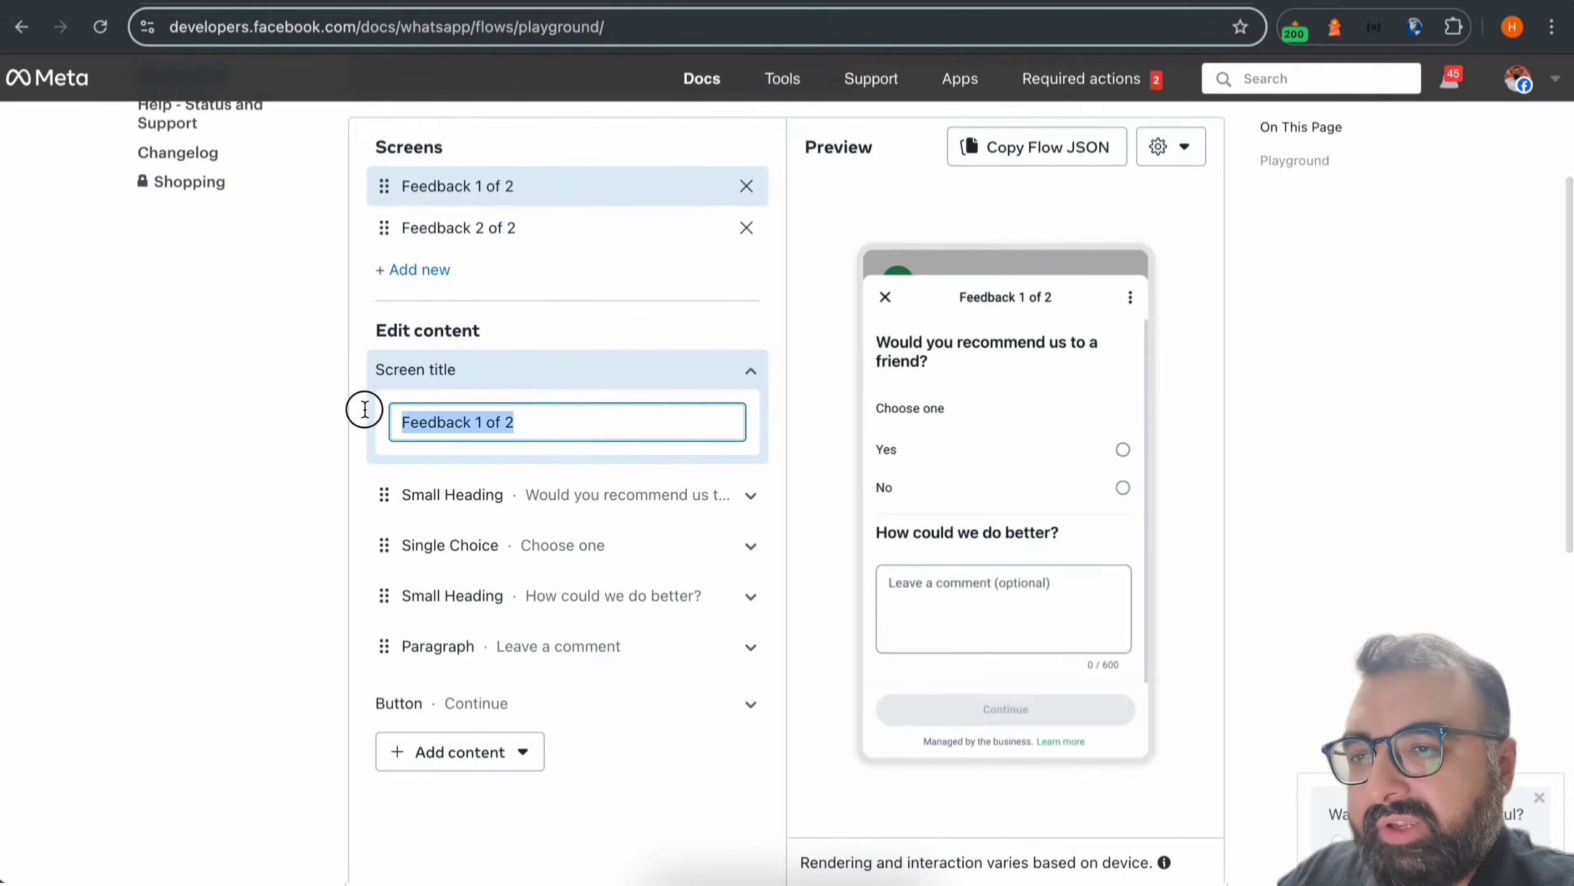
{"action": "type", "text": "Tell us how w"}
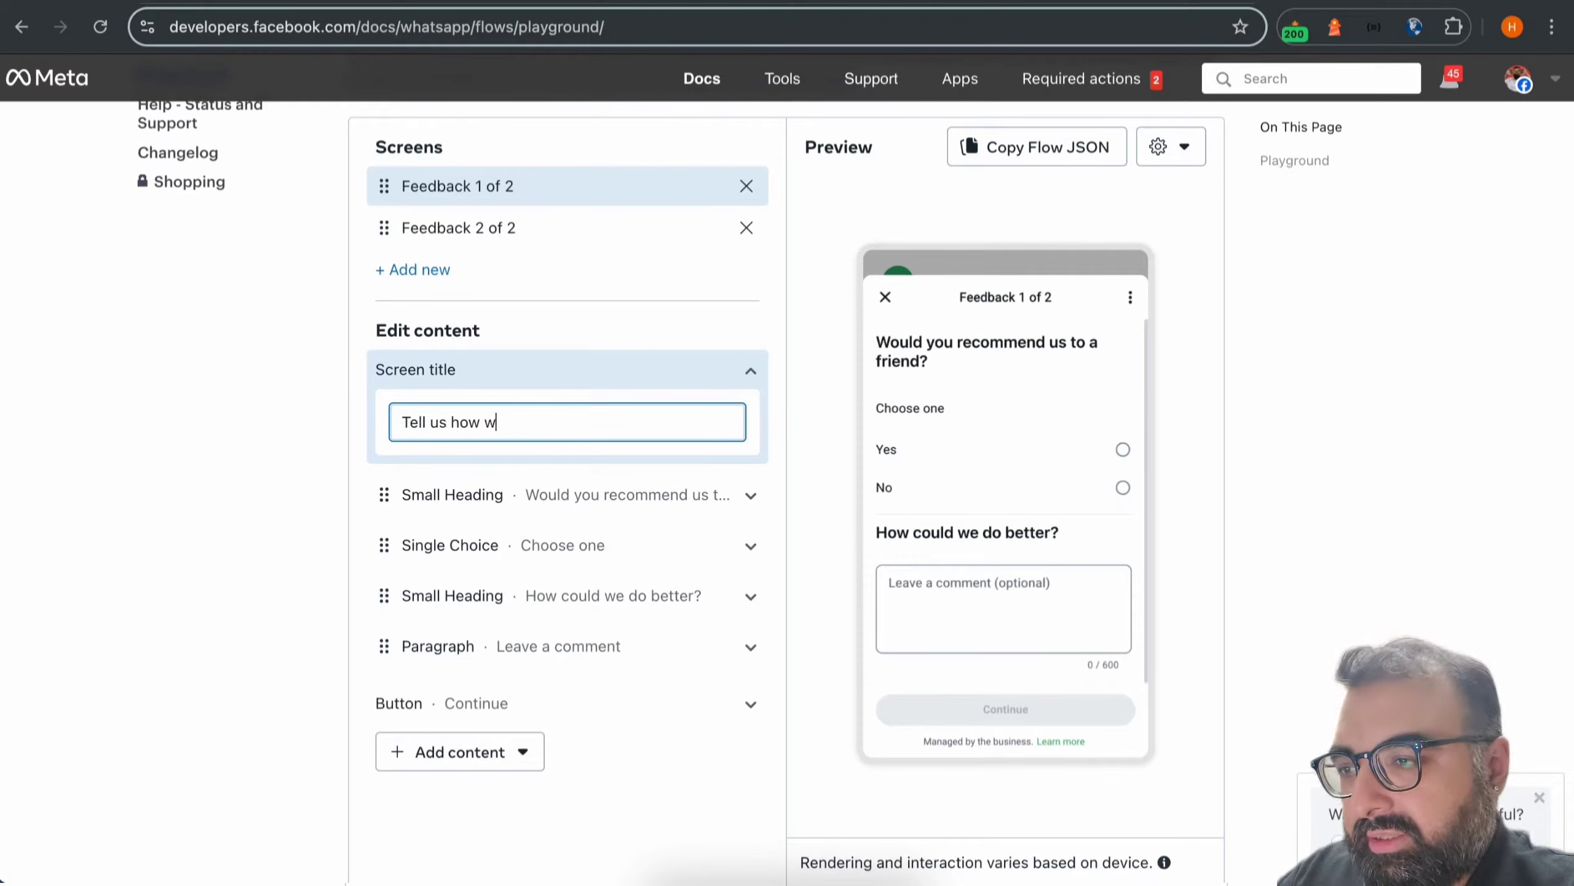
{"action": "type", "text": "e're doing!"}
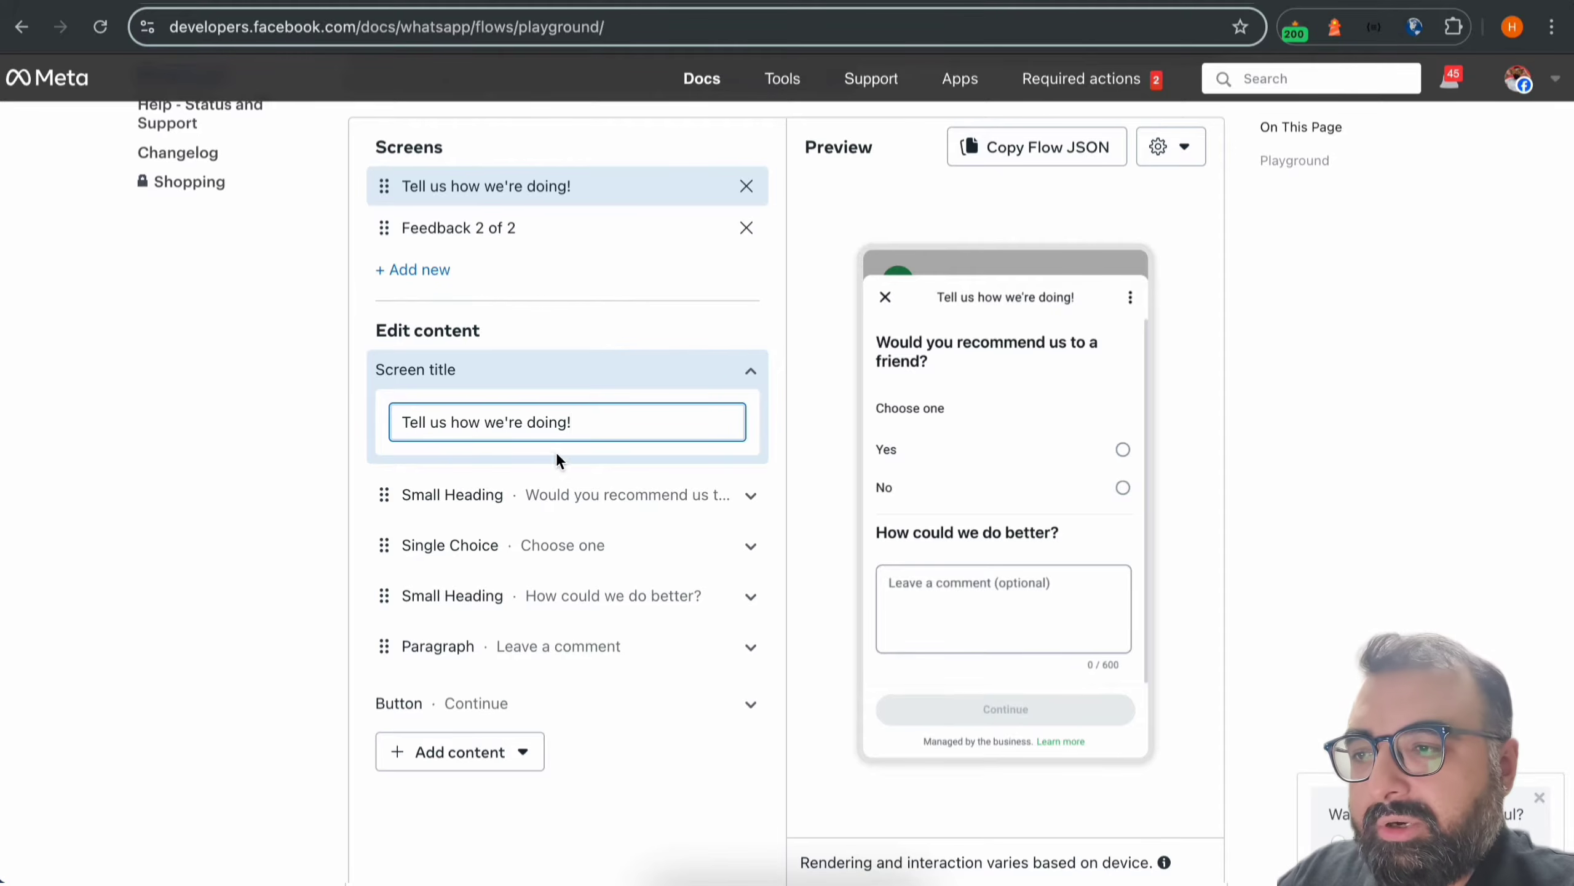
Change the first small heading's text to "We want to know what you think about Interakt's services"
{"action": "left_click", "coordinate": [573, 495]}
{"action": "left_click", "coordinate": [601, 600]}
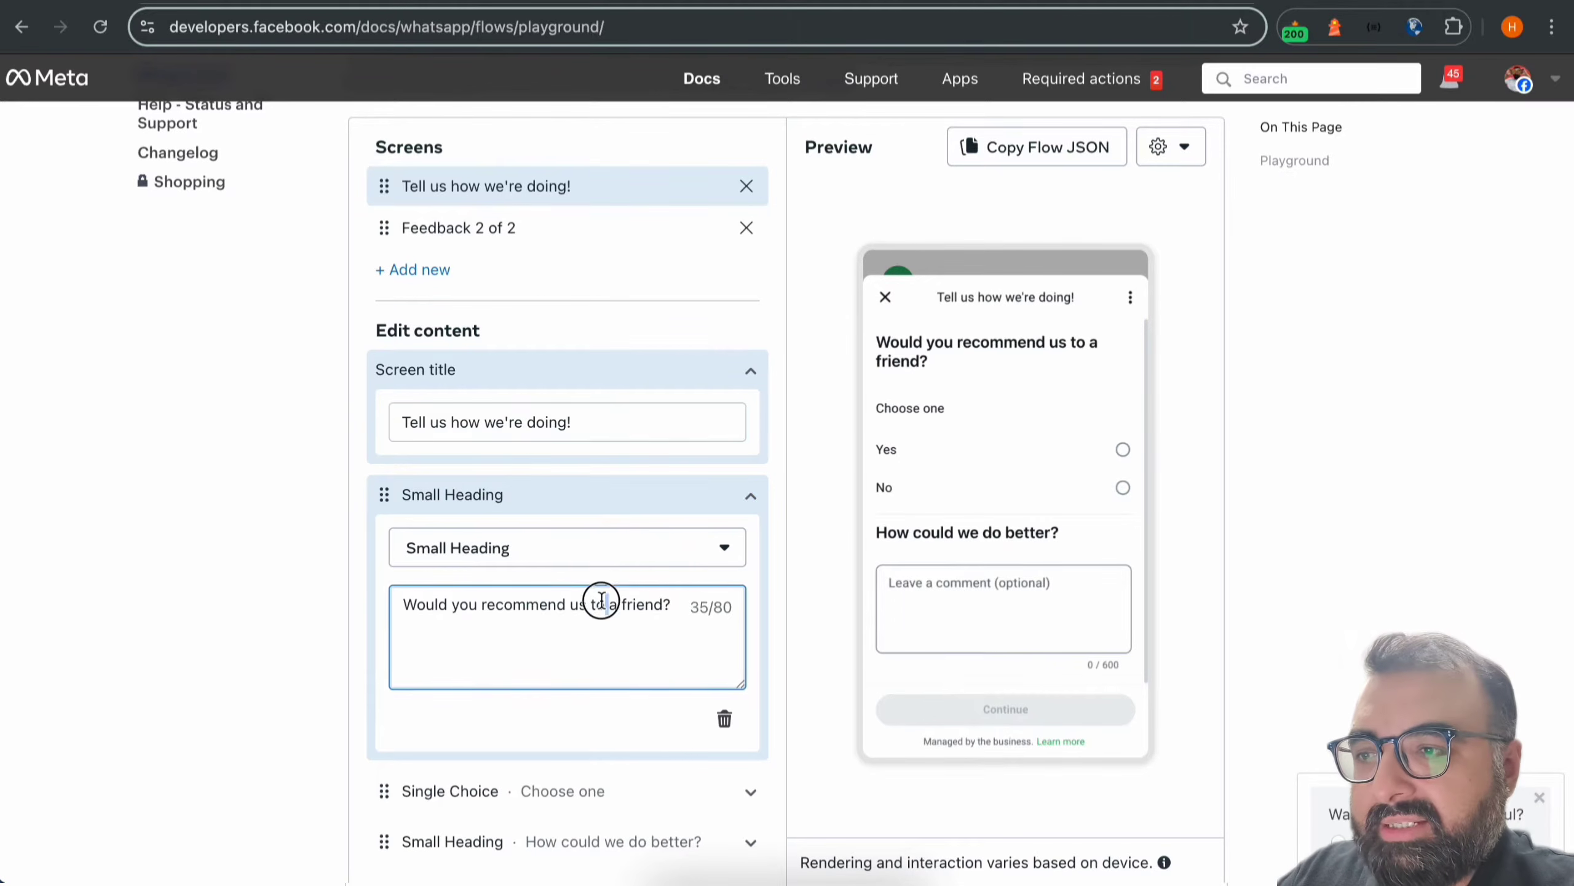
{"action": "triple_click", "coordinate": [602, 600]}
{"action": "type", "text": "We"}
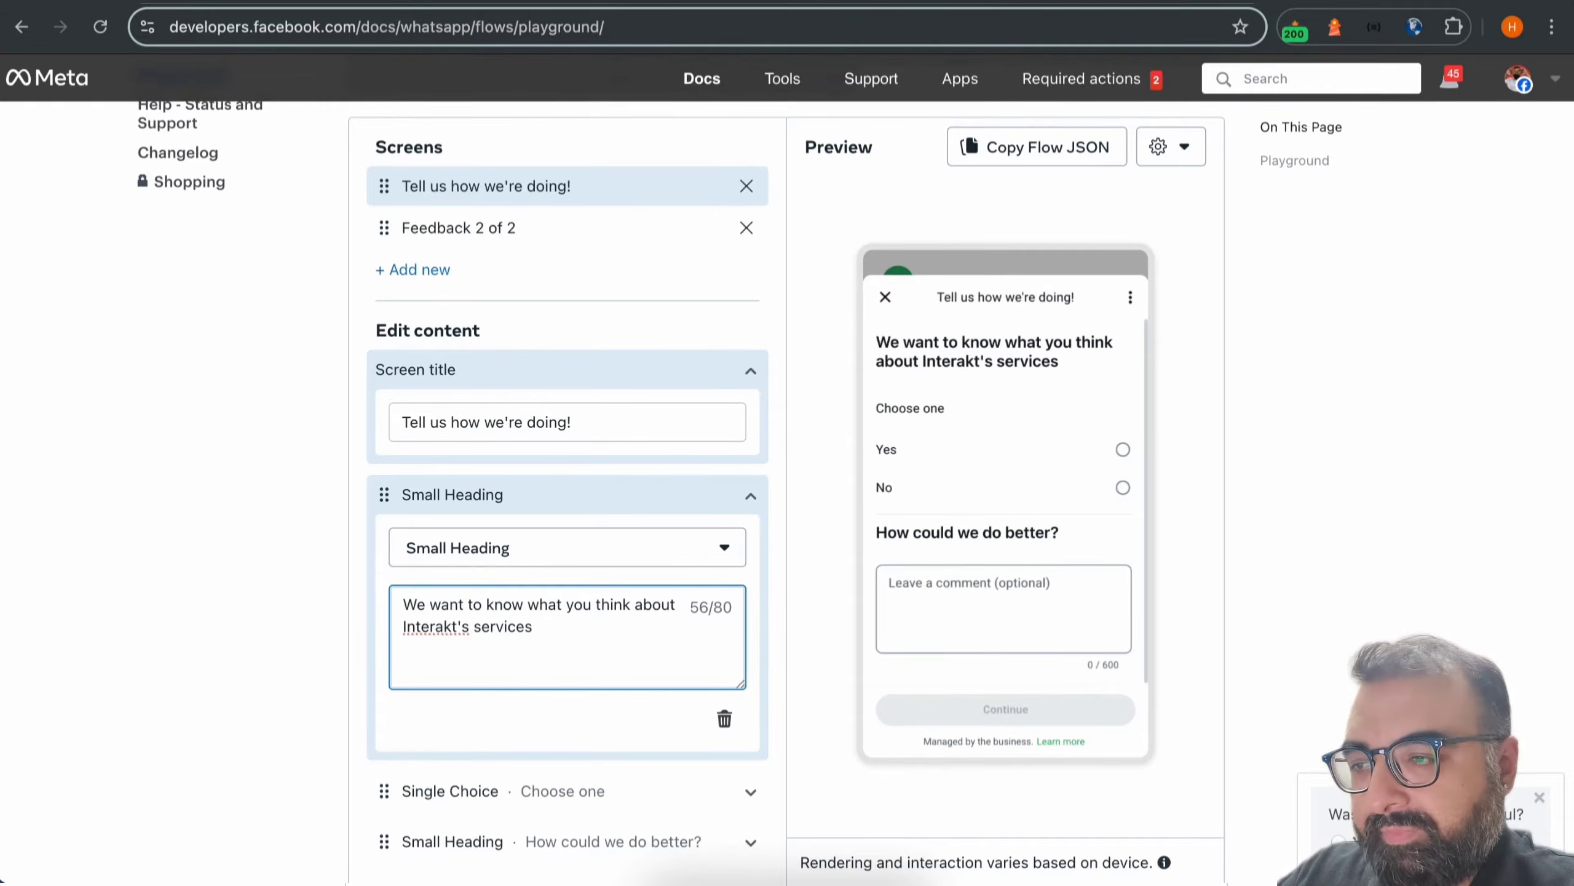
Change the single choice question's label to "Choose a rating"
{"action": "scroll", "coordinate": [674, 552], "scroll_direction": "down", "scroll_amount": 3}
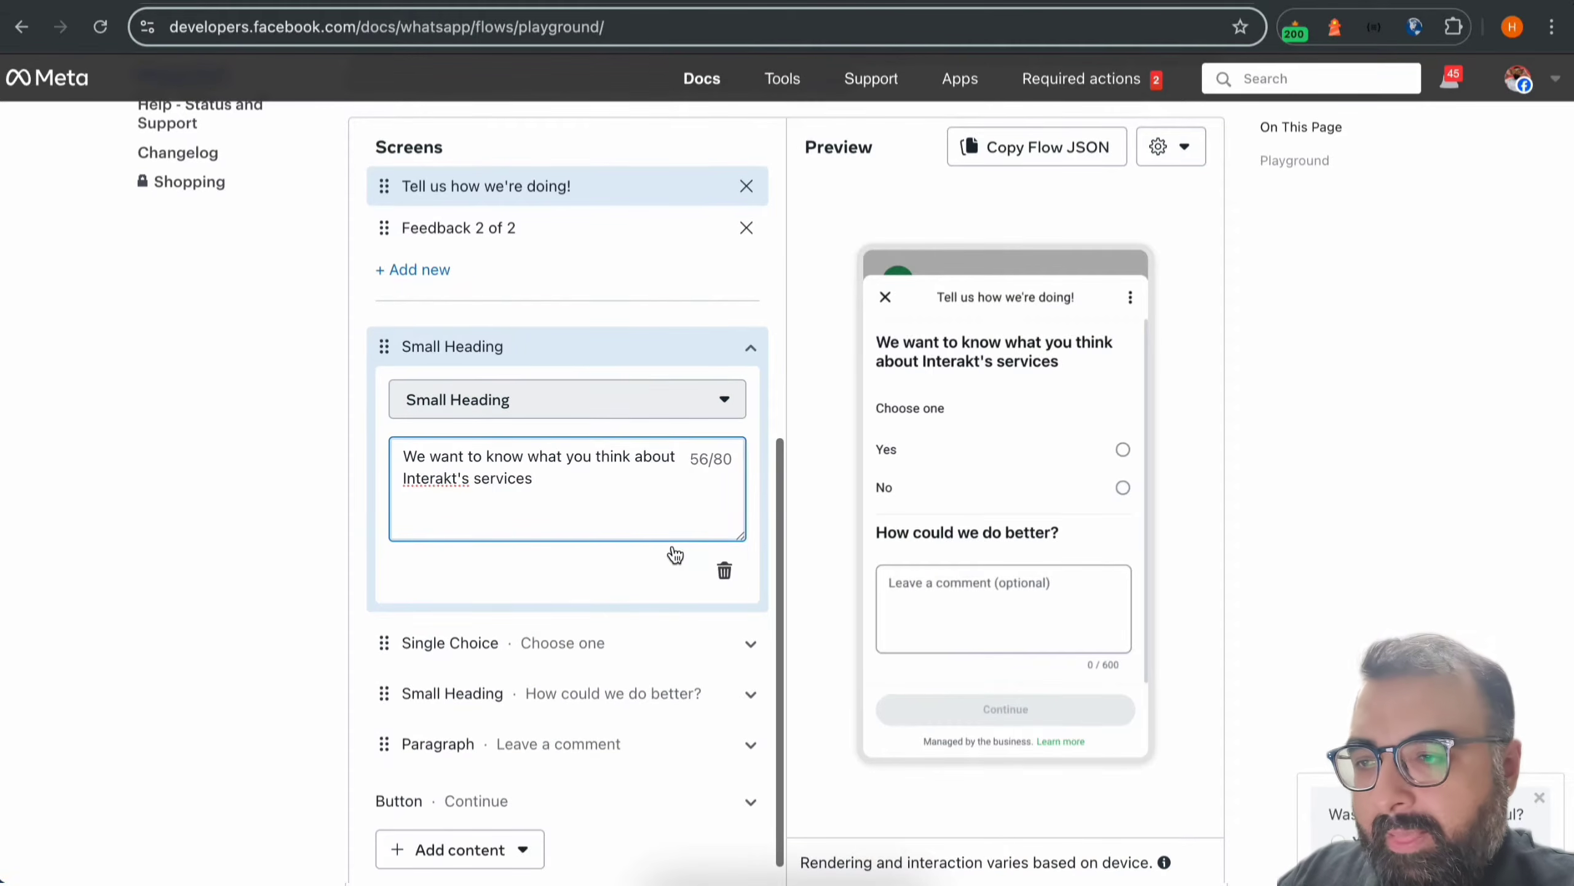
{"action": "left_click", "coordinate": [599, 645]}
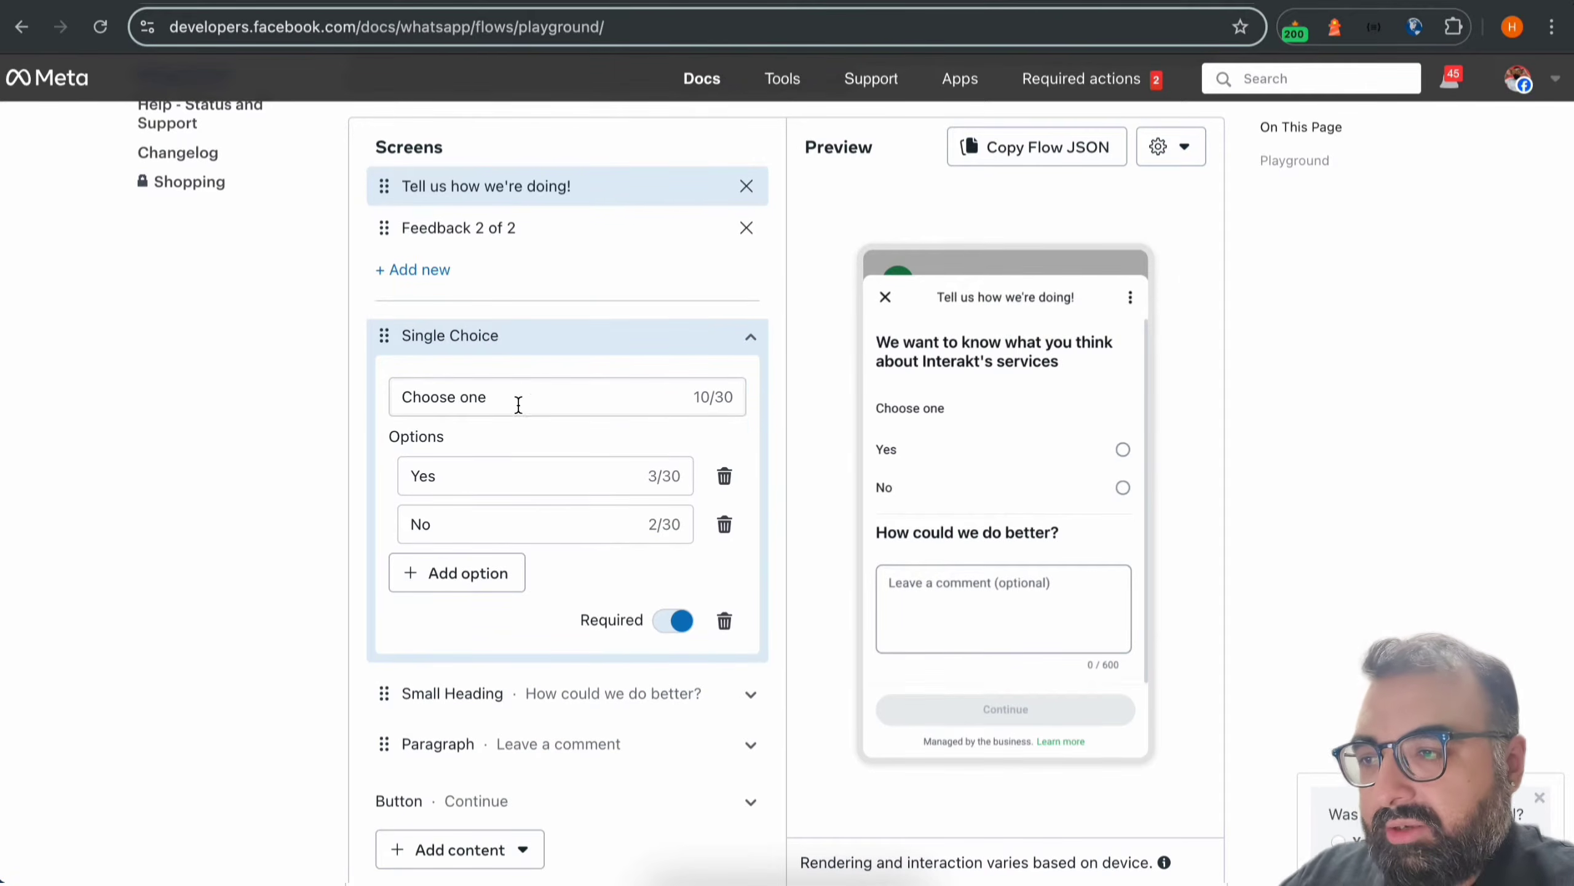
{"action": "left_click_drag", "start_coordinate": [519, 404], "coordinate": [385, 401]}
{"action": "key", "text": "Right"}
{"action": "key", "text": "BackSpace"}
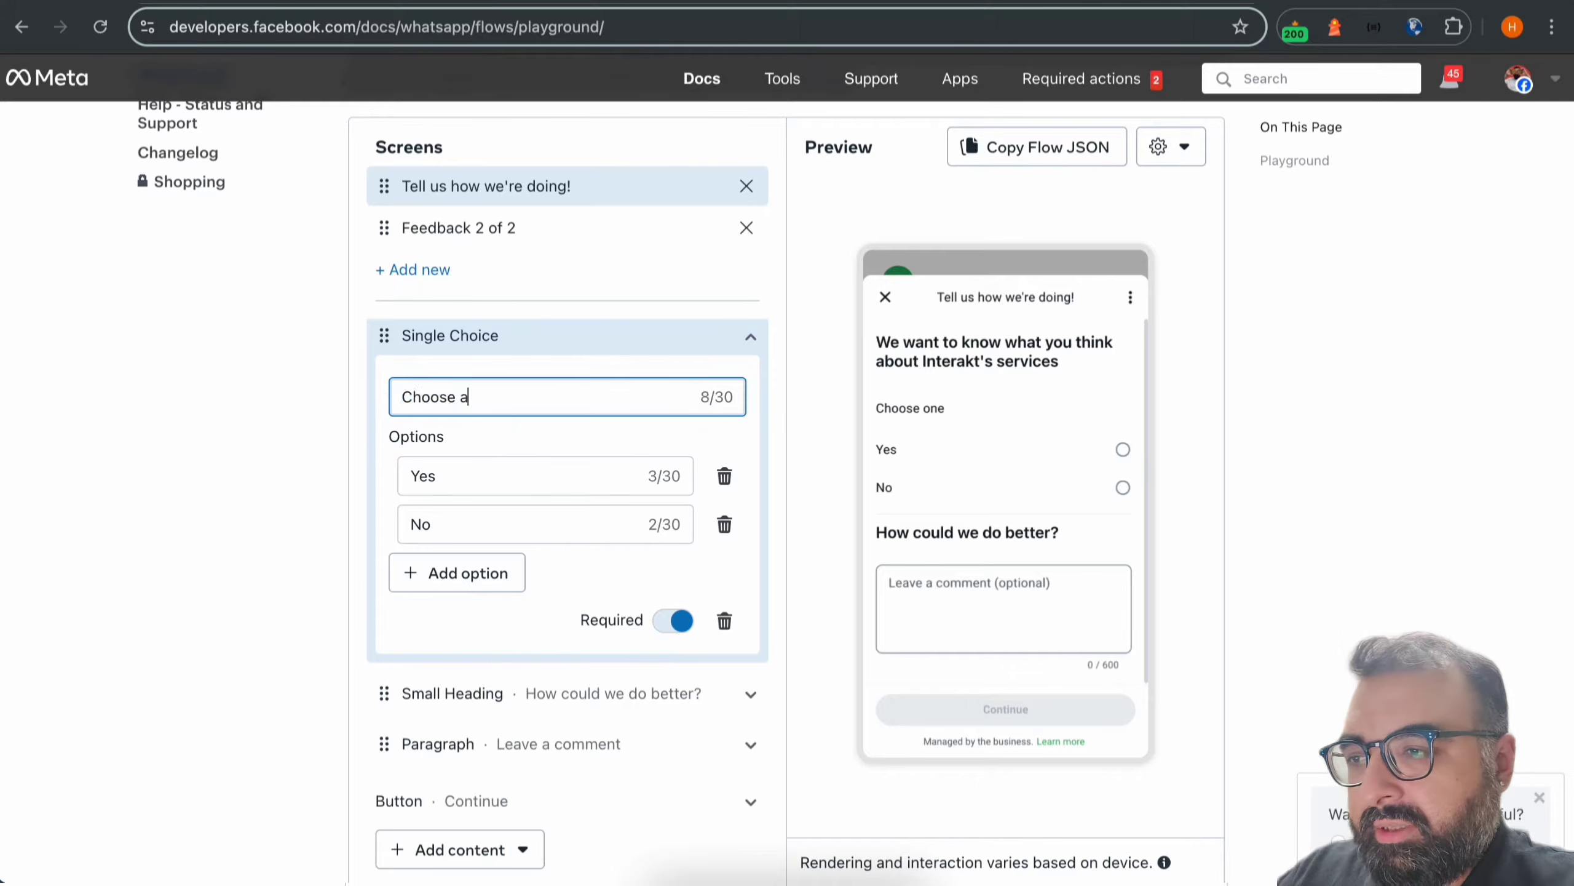
{"action": "type", "text": "a rating!"}
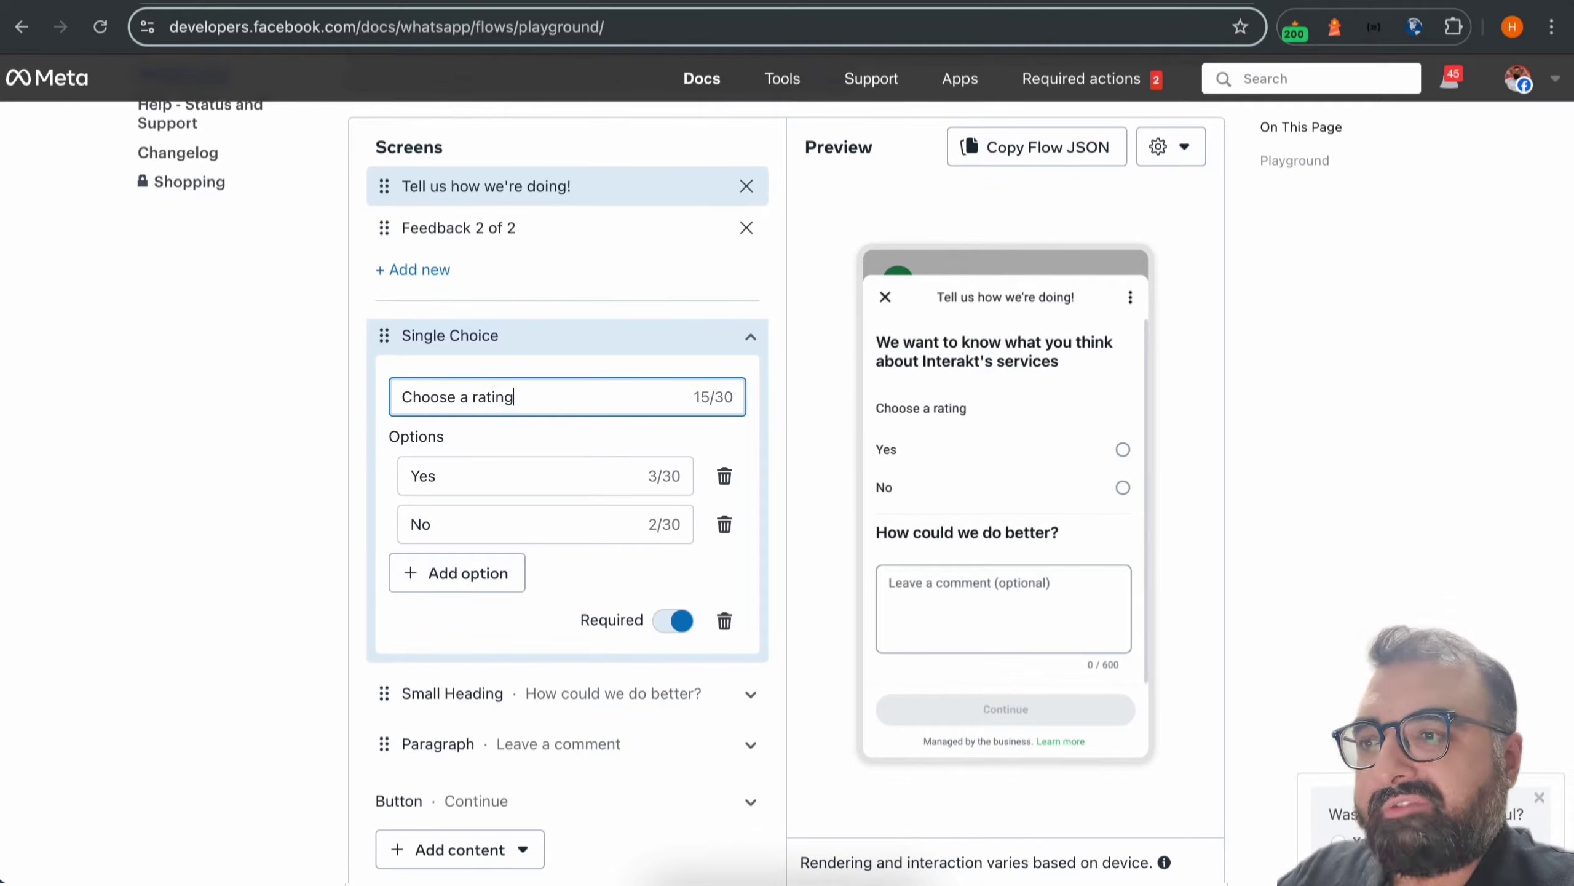
Rename the Yes and No choices of the rating question to "5 stars" and "4 stars"
{"action": "left_click", "coordinate": [453, 477]}
{"action": "double_click", "coordinate": [445, 474]}
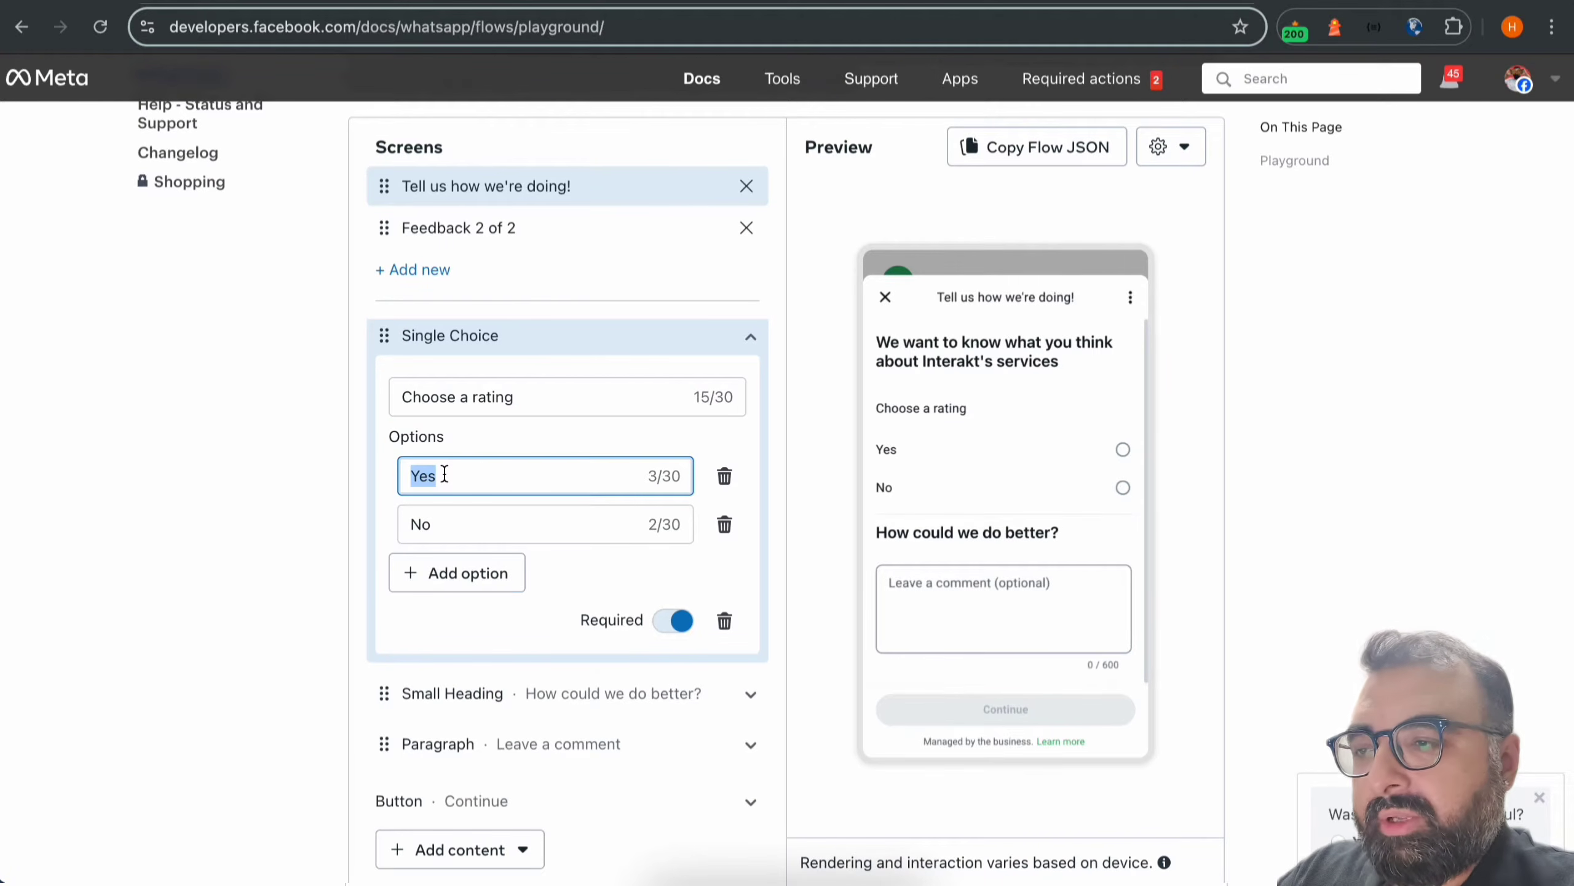
{"action": "type", "text": "5 stars"}
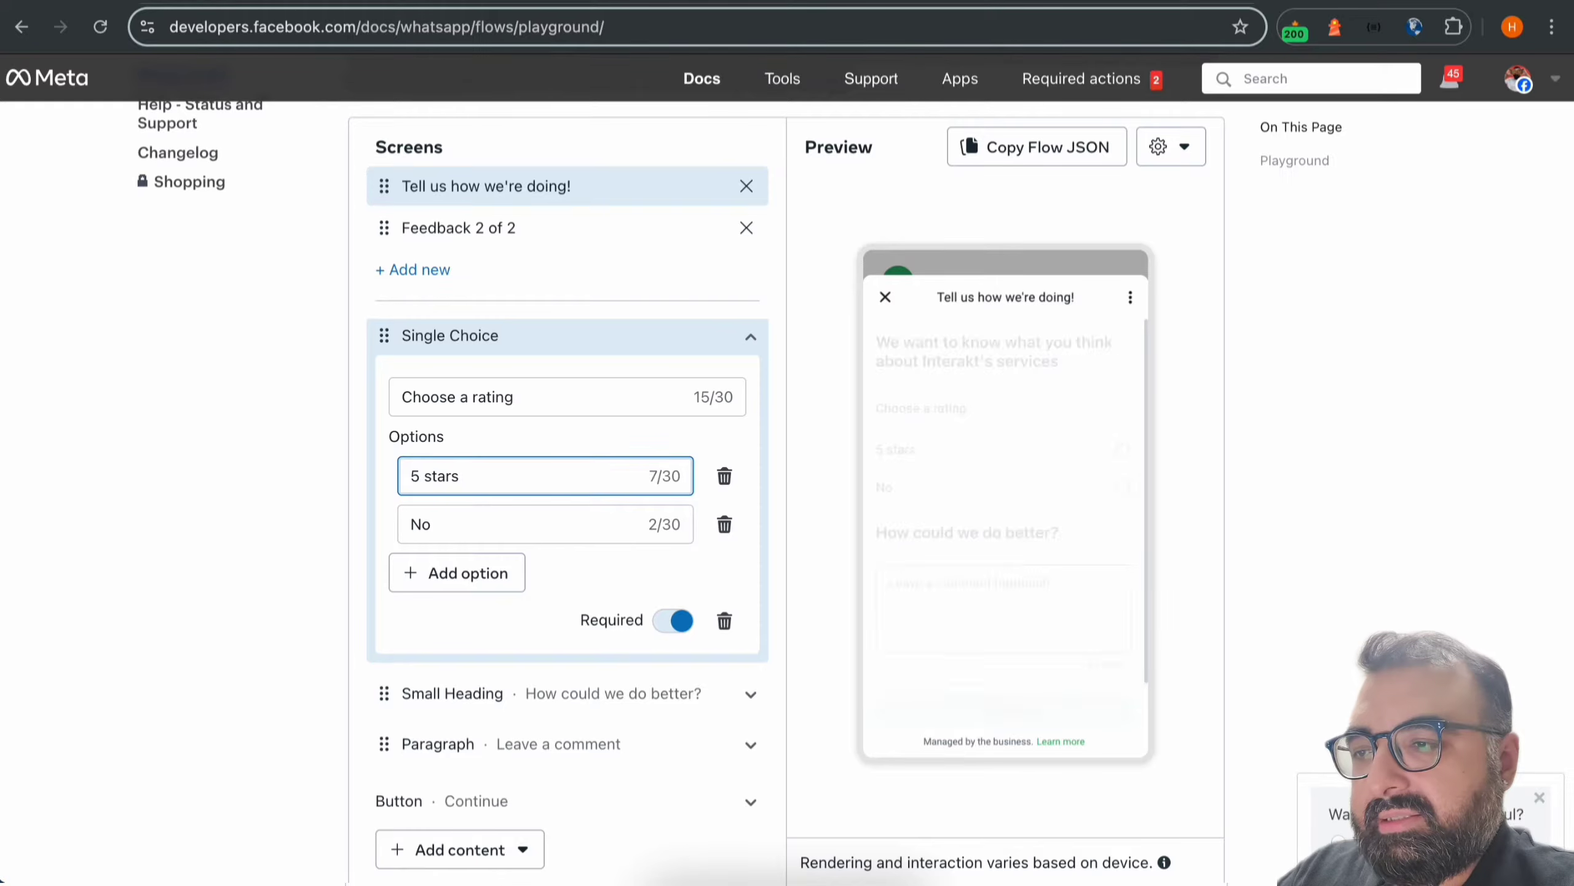
{"action": "double_click", "coordinate": [442, 523]}
{"action": "type", "text": "4 stars"}
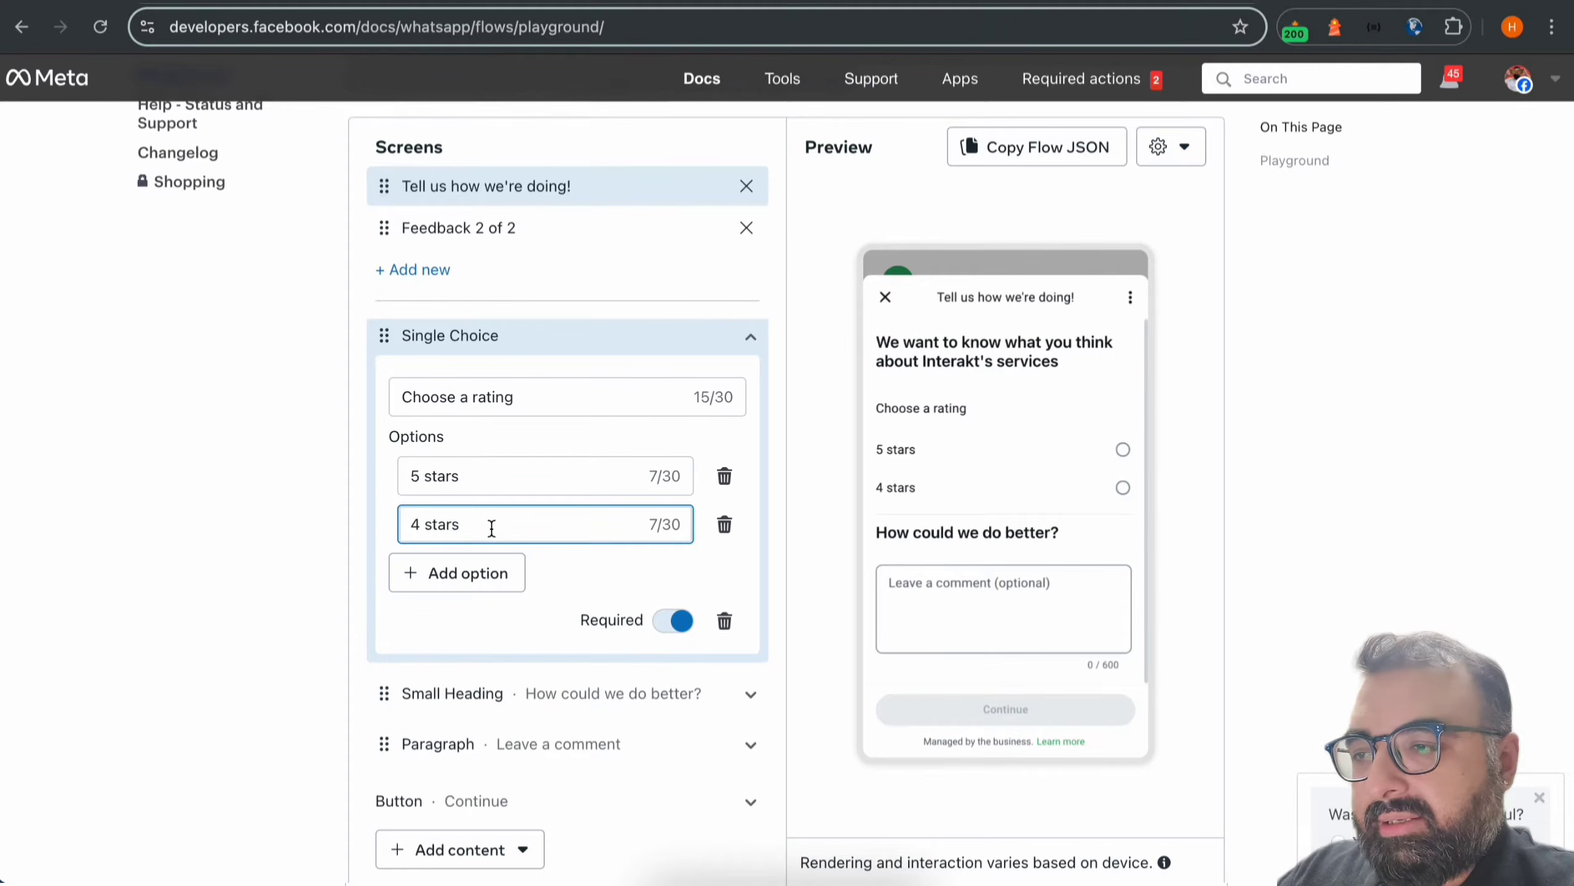
Add three more answer options to the rating question
{"action": "left_click", "coordinate": [474, 583]}
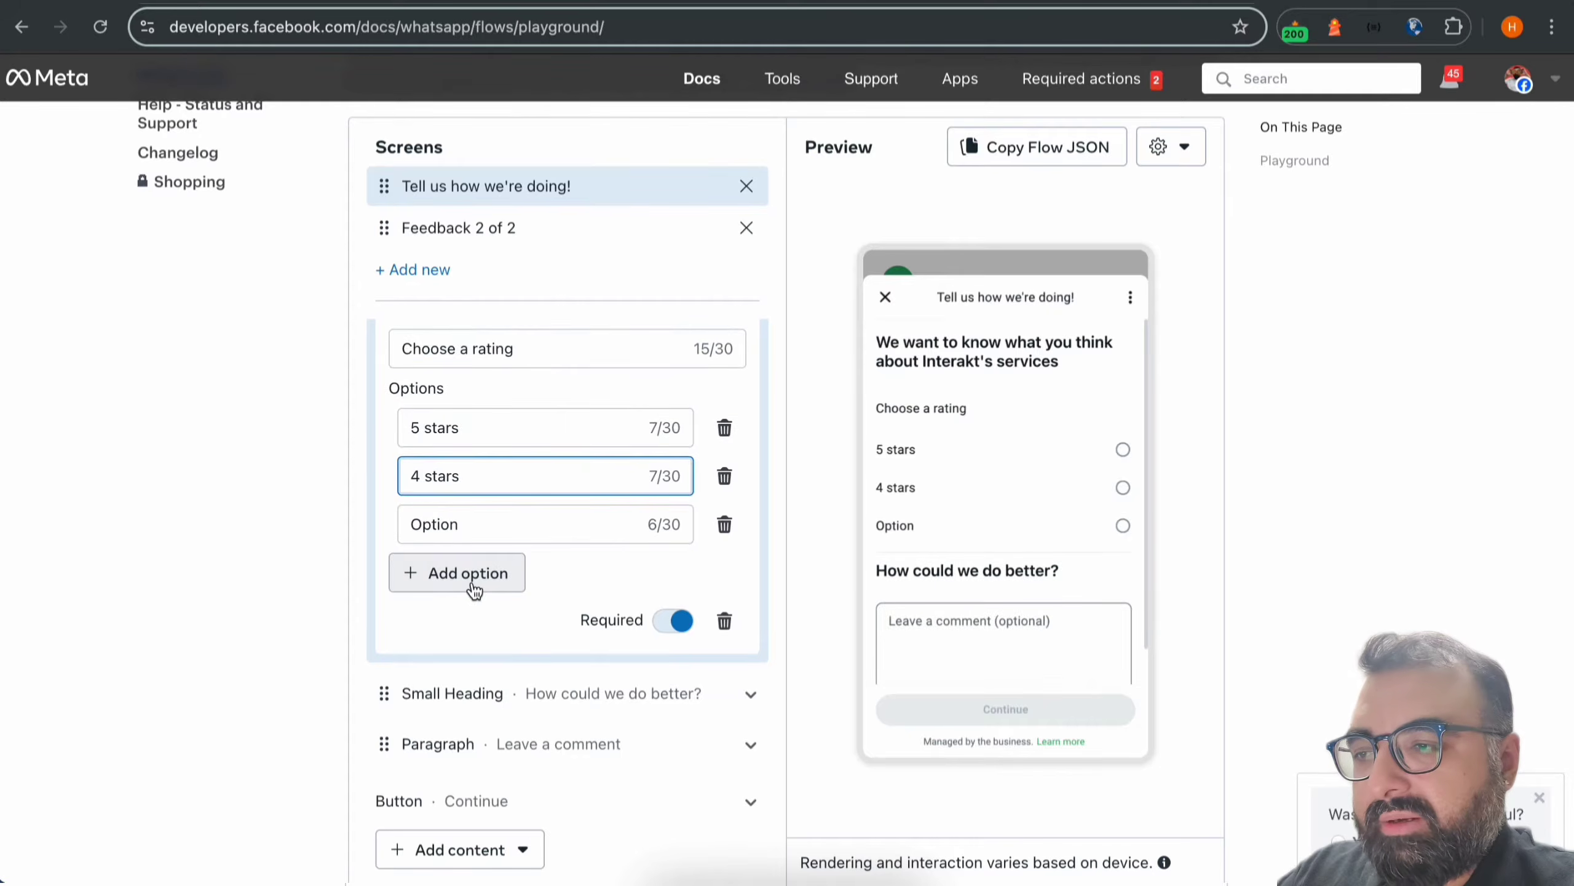
{"action": "left_click", "coordinate": [472, 586]}
{"action": "left_click", "coordinate": [469, 586]}
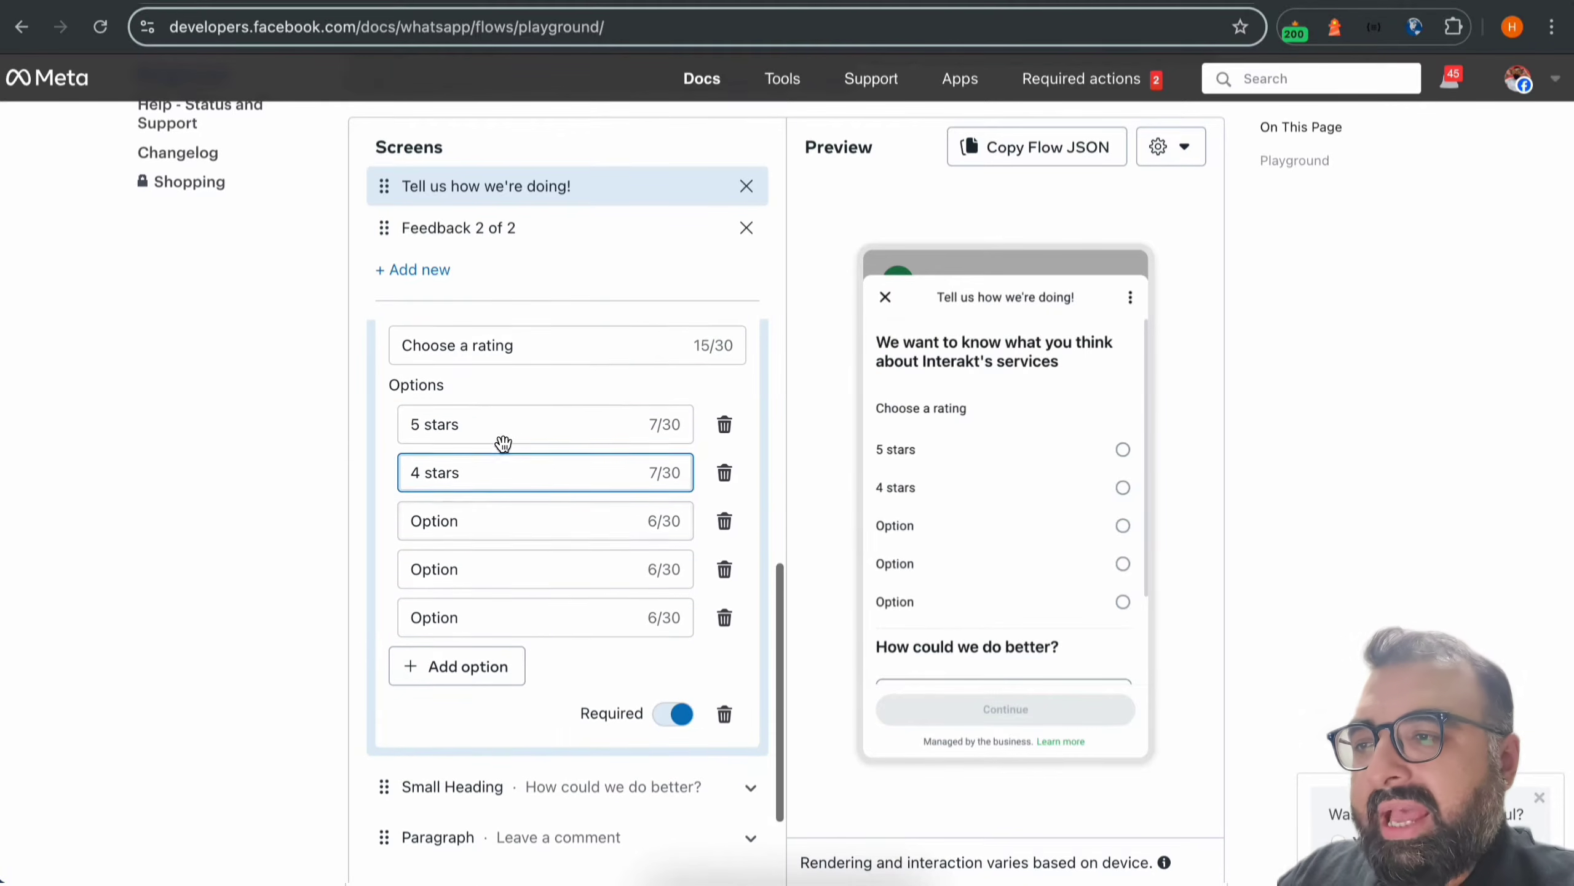
Replace the first two rating options' text with five star emojis (⭐⭐⭐⭐⭐) and four star emojis (⭐⭐⭐⭐)
{"action": "left_click", "coordinate": [470, 423]}
{"action": "key", "text": "ctrl+a"}
{"action": "key", "text": "BackSpace"}
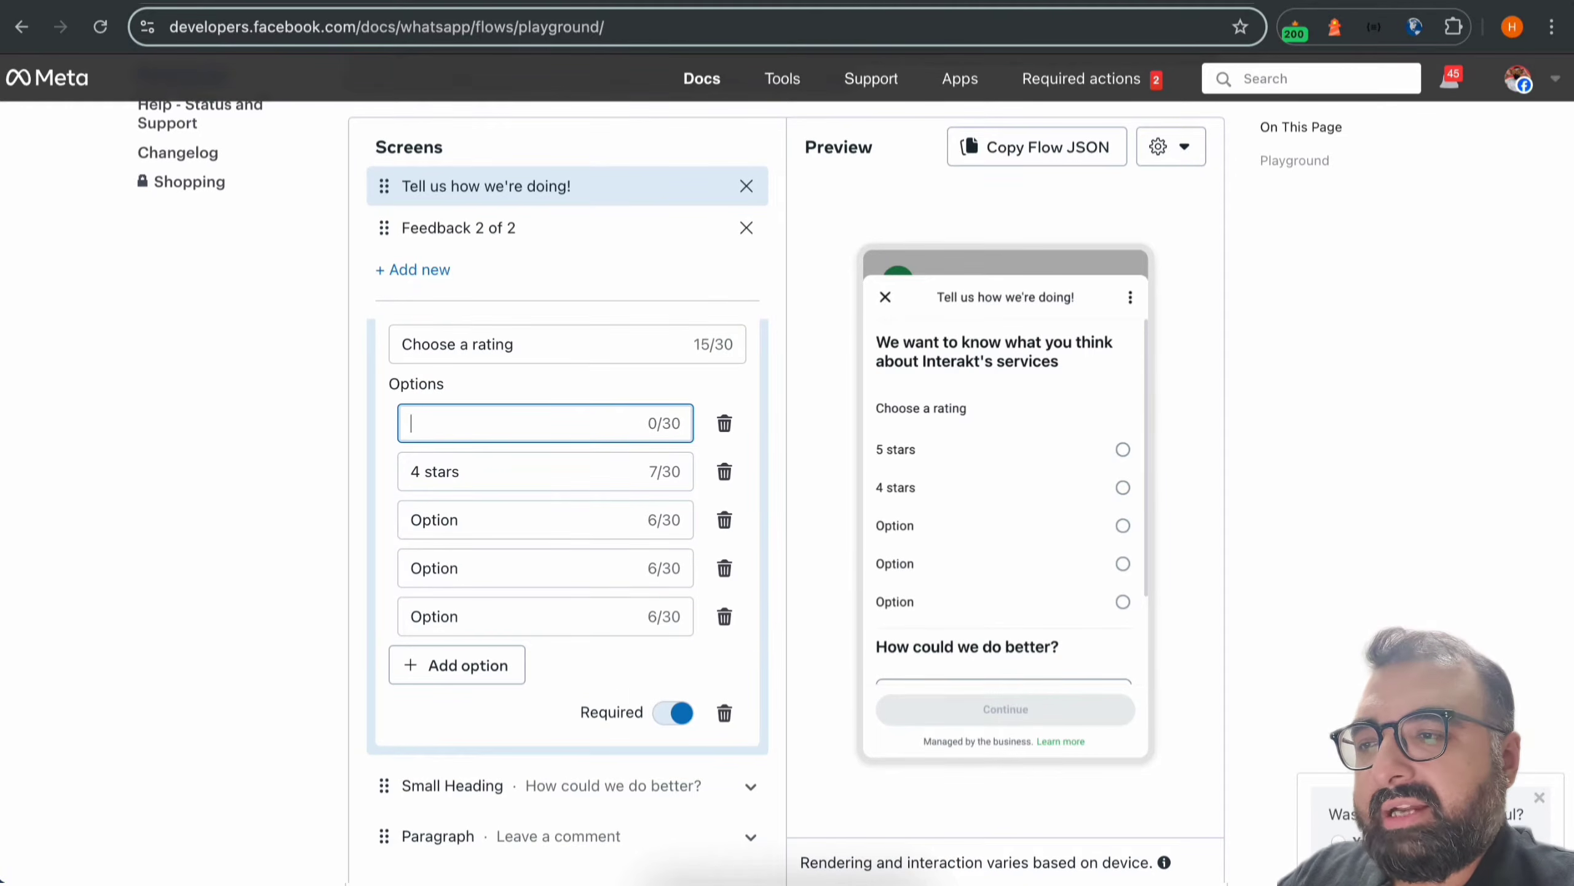
{"action": "type", "text": "⭐⭐⭐⭐⭐"}
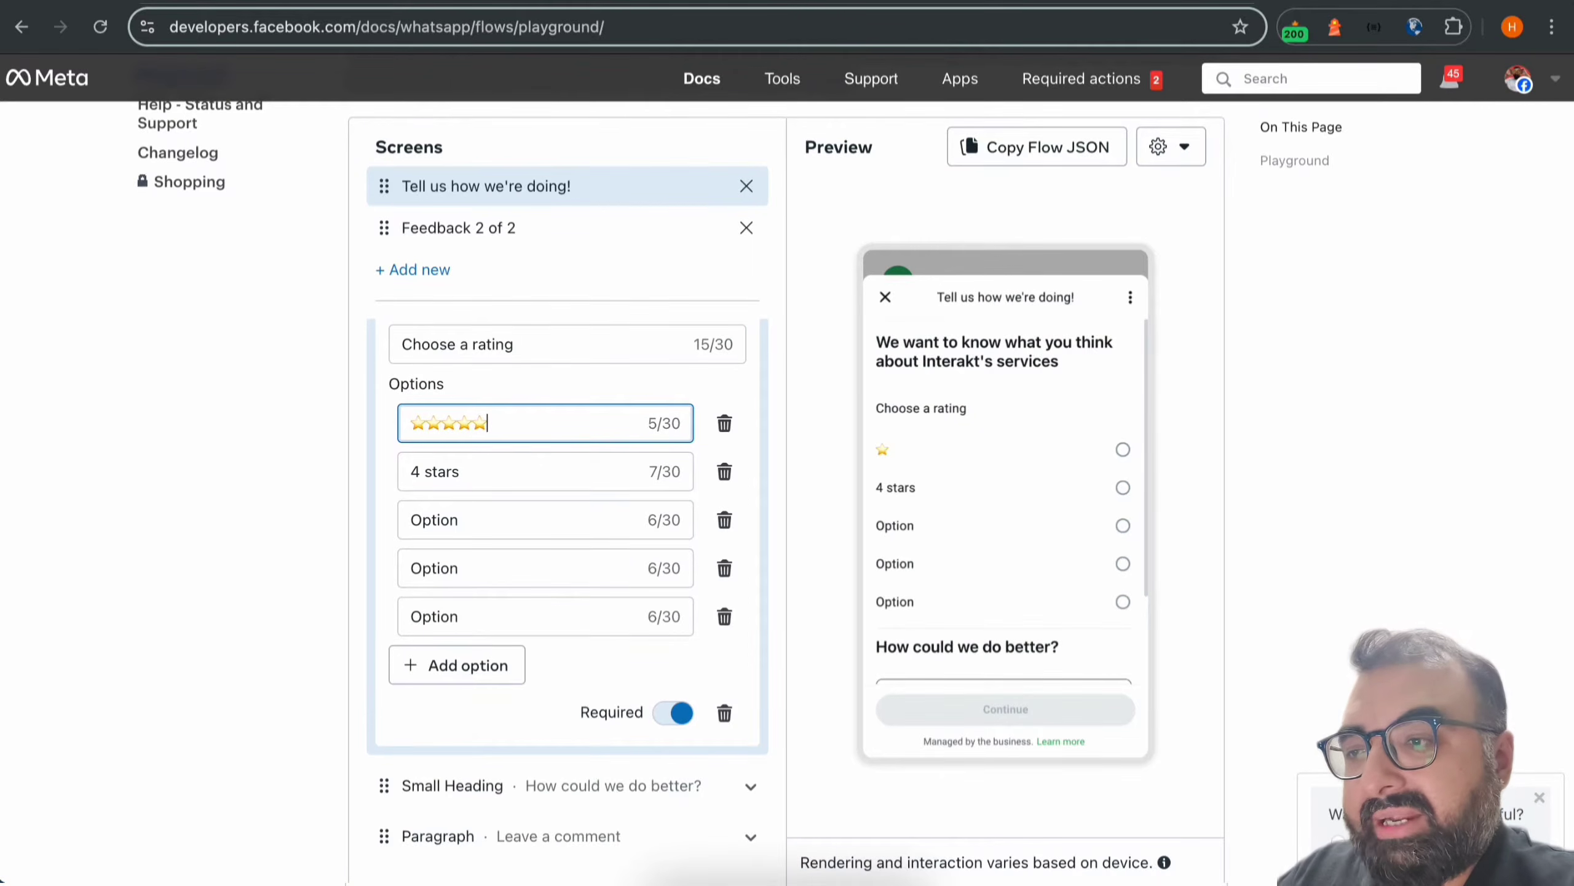
{"action": "left_click", "coordinate": [450, 468]}
{"action": "key", "text": "ctrl+a"}
{"action": "type", "text": "⭐"}
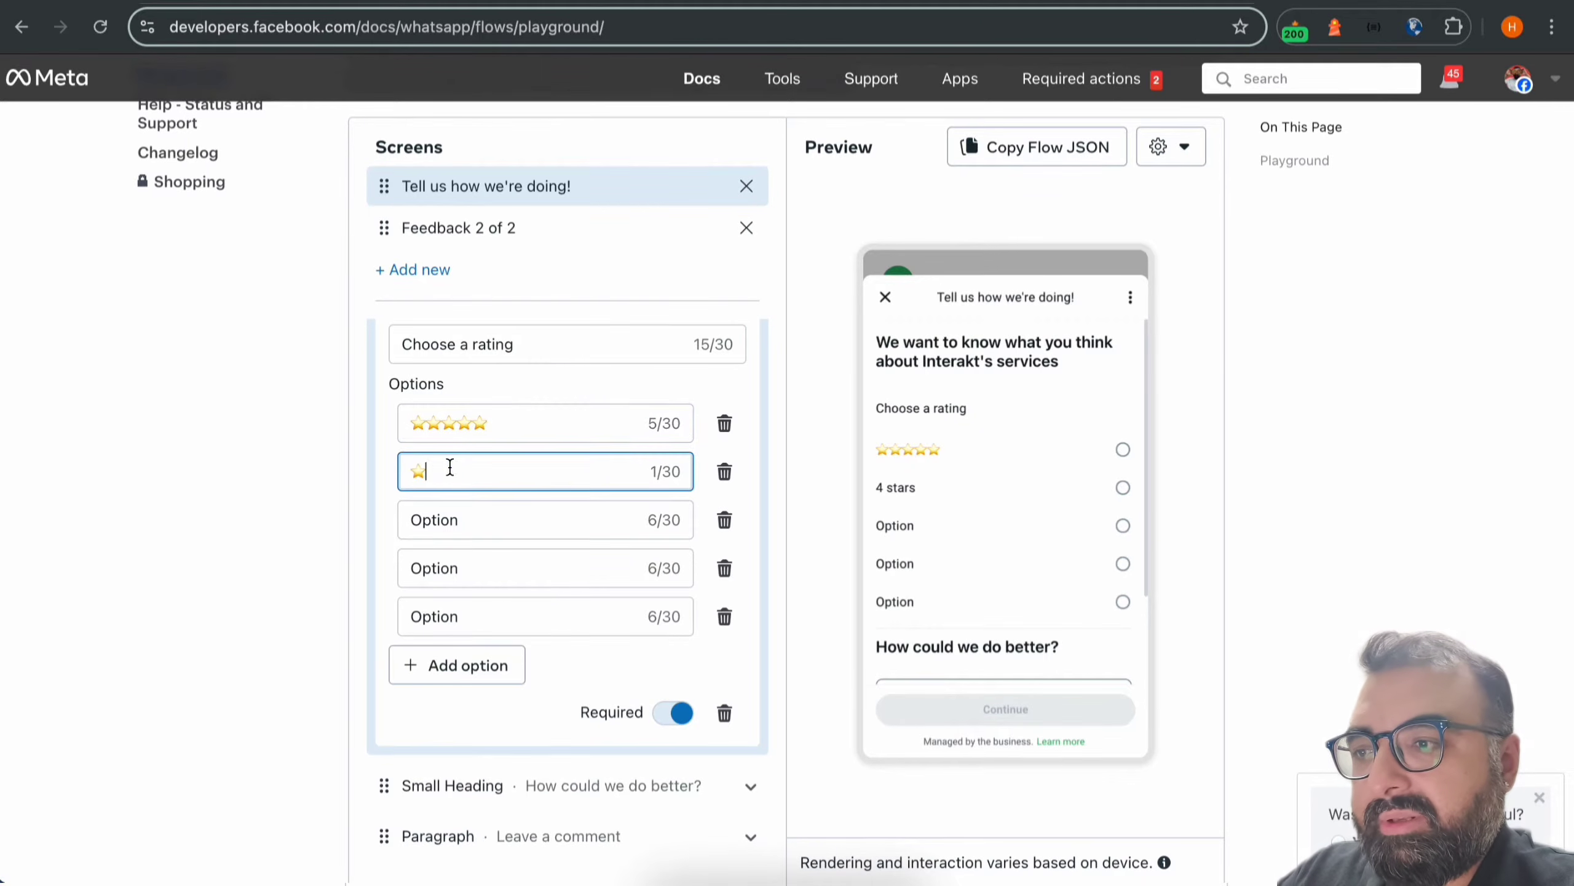
{"action": "type", "text": "⭐⭐⭐"}
Label the remaining three rating options with three, two and one star emojis, in descending order
{"action": "left_click", "coordinate": [446, 518]}
{"action": "key", "text": "ctrl+a"}
{"action": "type", "text": "⭐"}
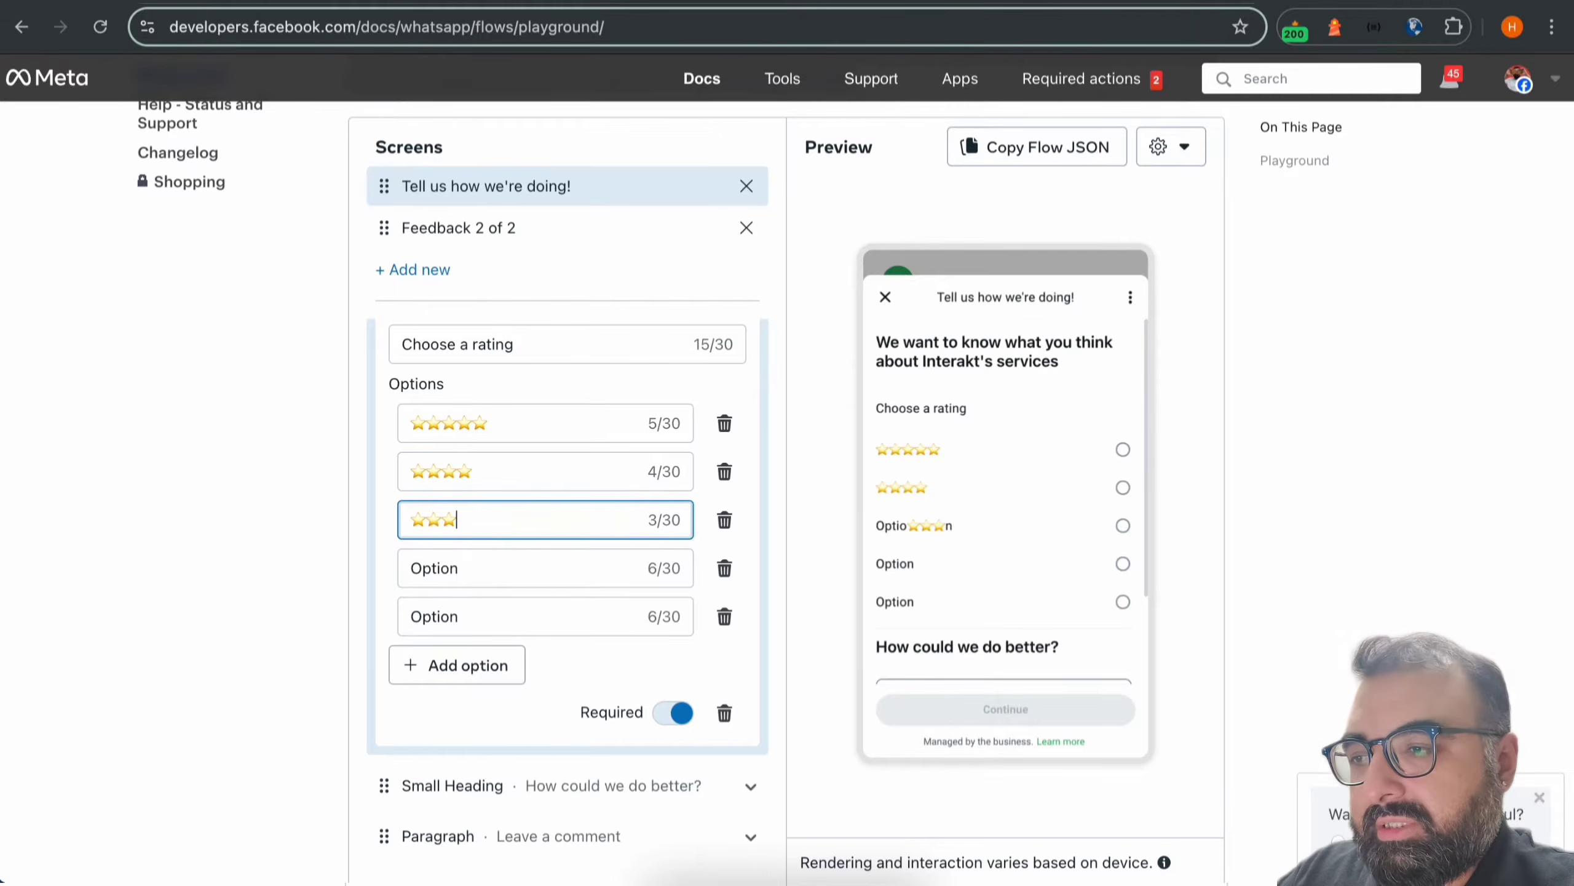
{"action": "left_click", "coordinate": [450, 567]}
{"action": "key", "text": "ctrl+a"}
{"action": "type", "text": "⭐"}
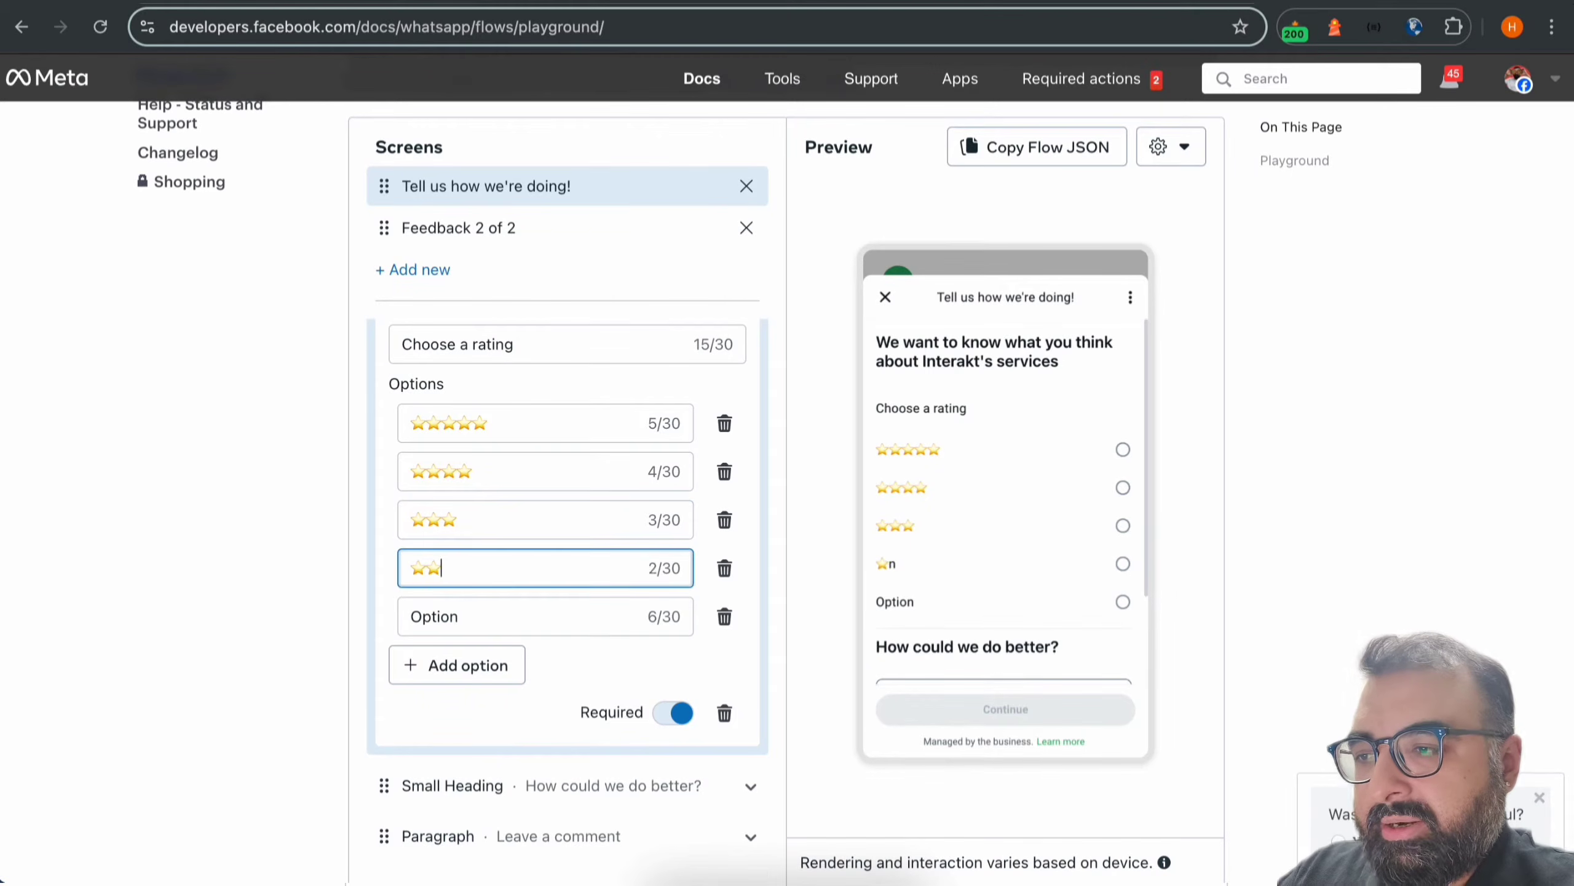
{"action": "left_click", "coordinate": [462, 619]}
{"action": "key", "text": "ctrl+a"}
{"action": "type", "text": "⭐"}
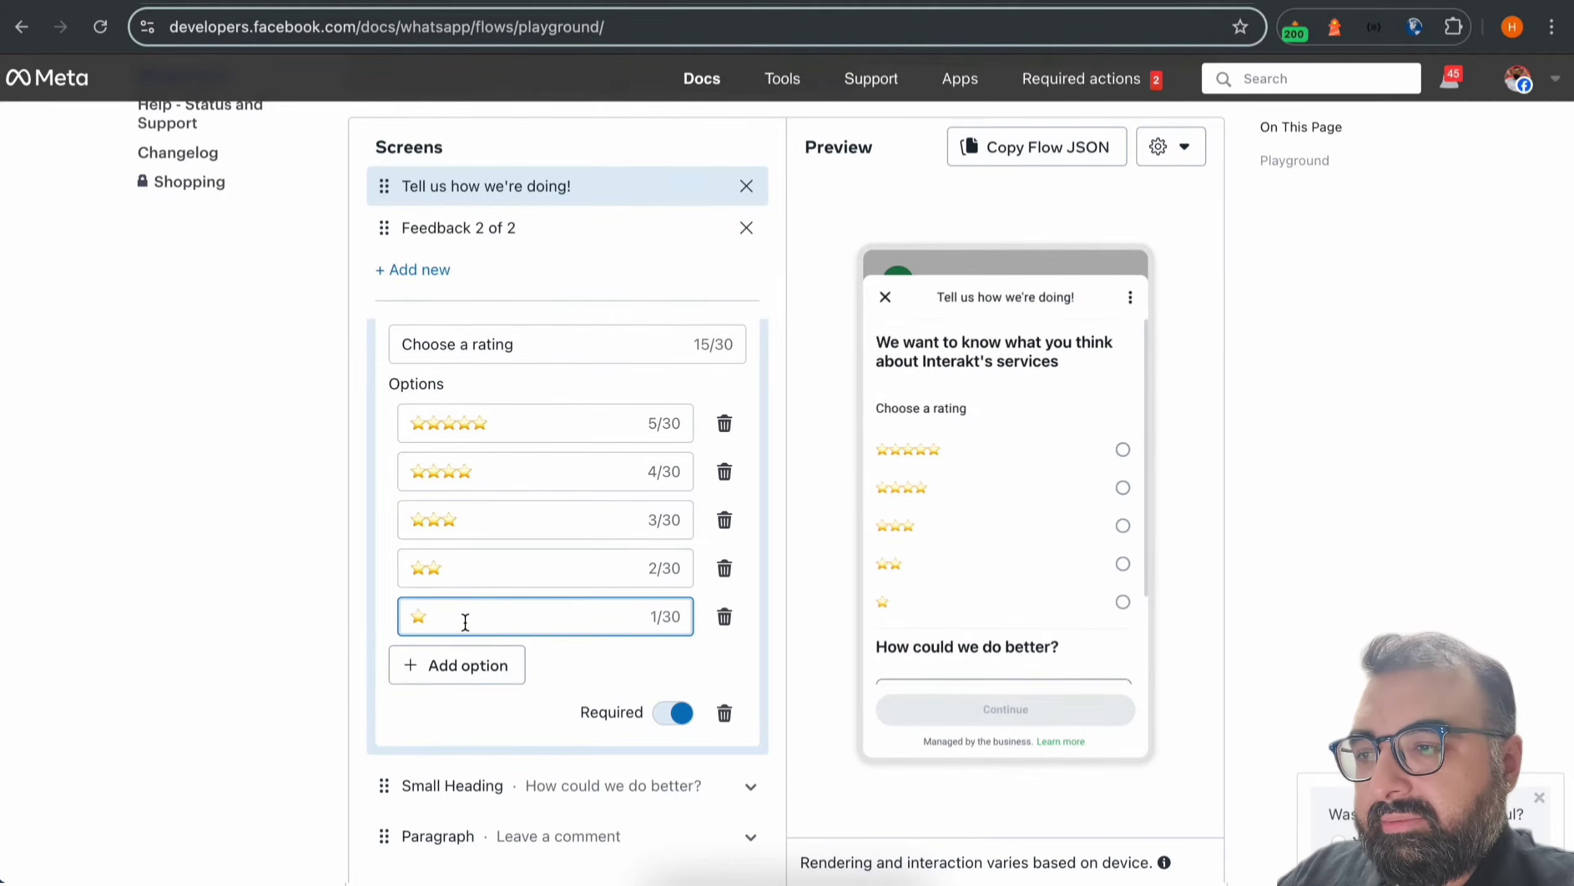
Change the second small heading, above the comment box, to "How can we improve our services?"
{"action": "scroll", "coordinate": [604, 580], "scroll_direction": "down", "scroll_amount": 2}
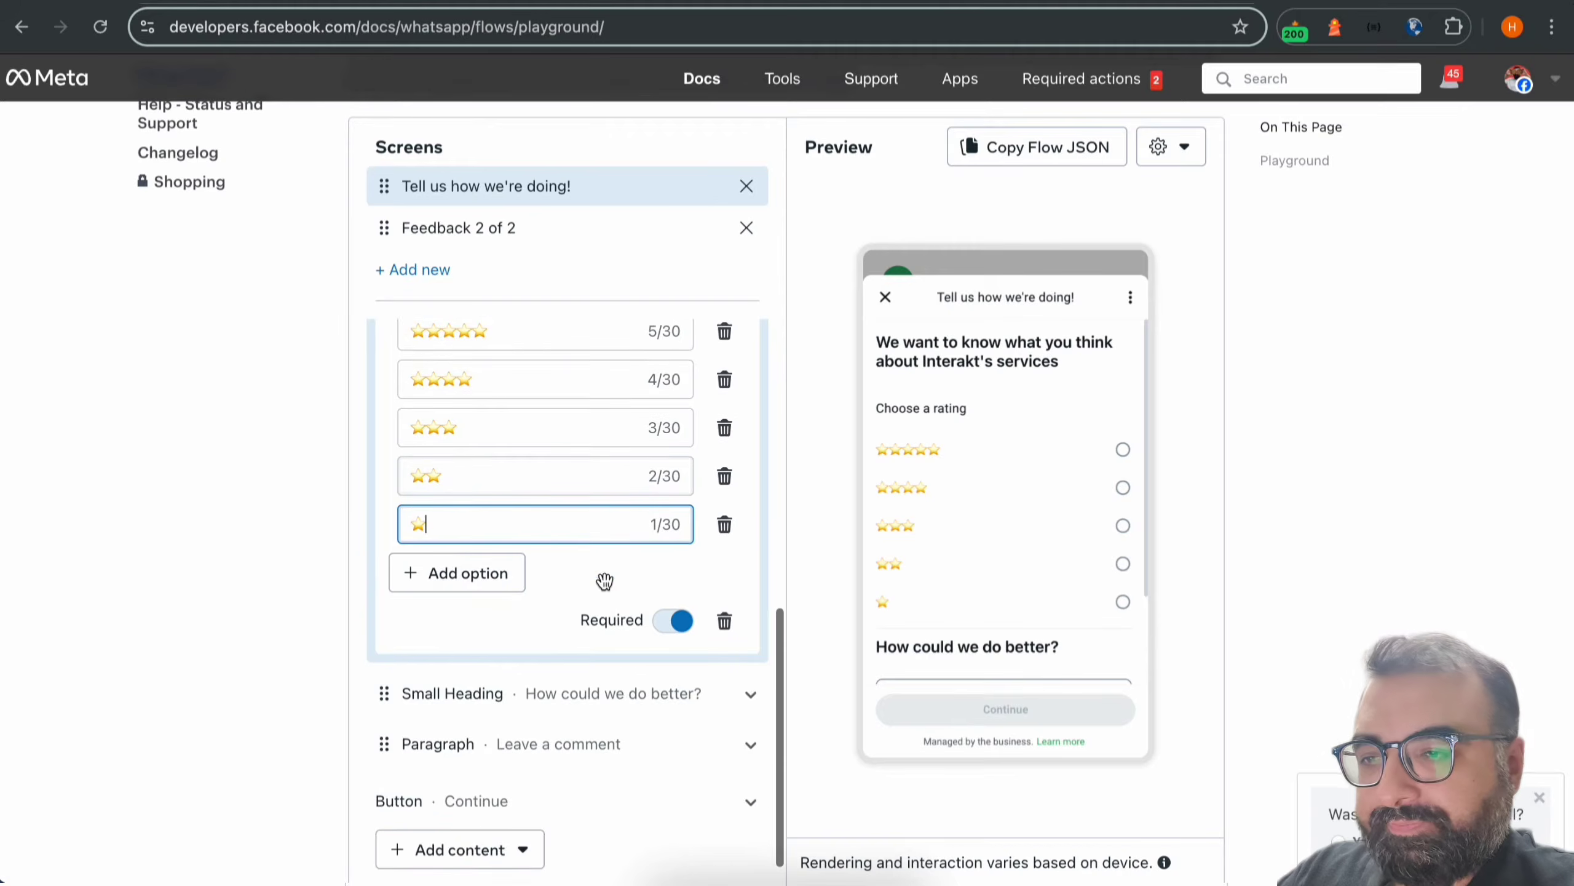
{"action": "left_click", "coordinate": [592, 701]}
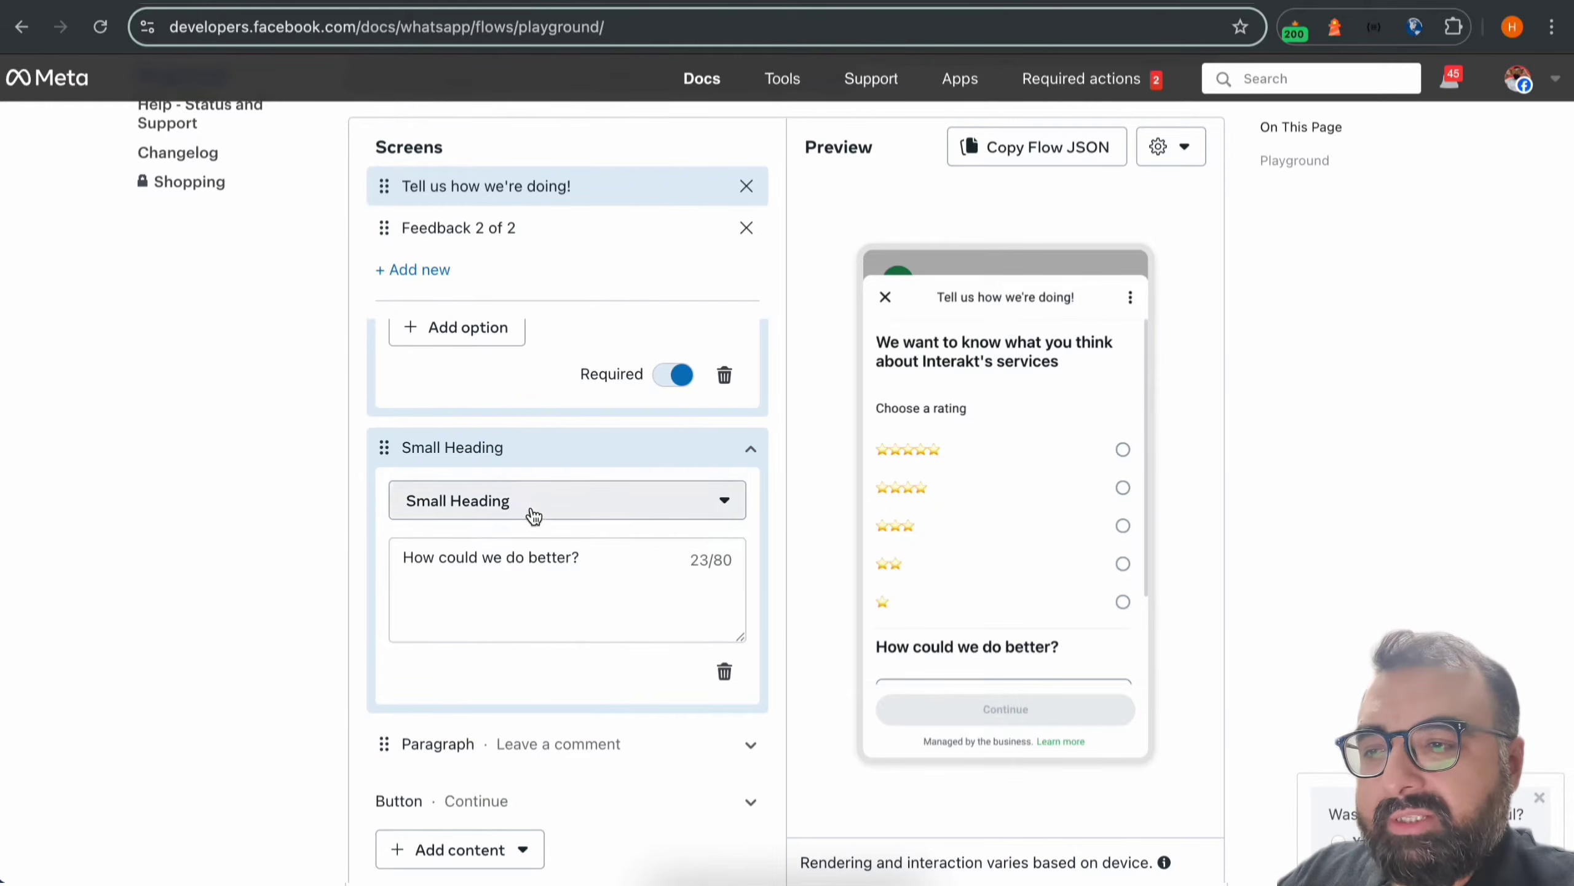
{"action": "double_click", "coordinate": [516, 558]}
{"action": "key", "text": "ctrl+a"}
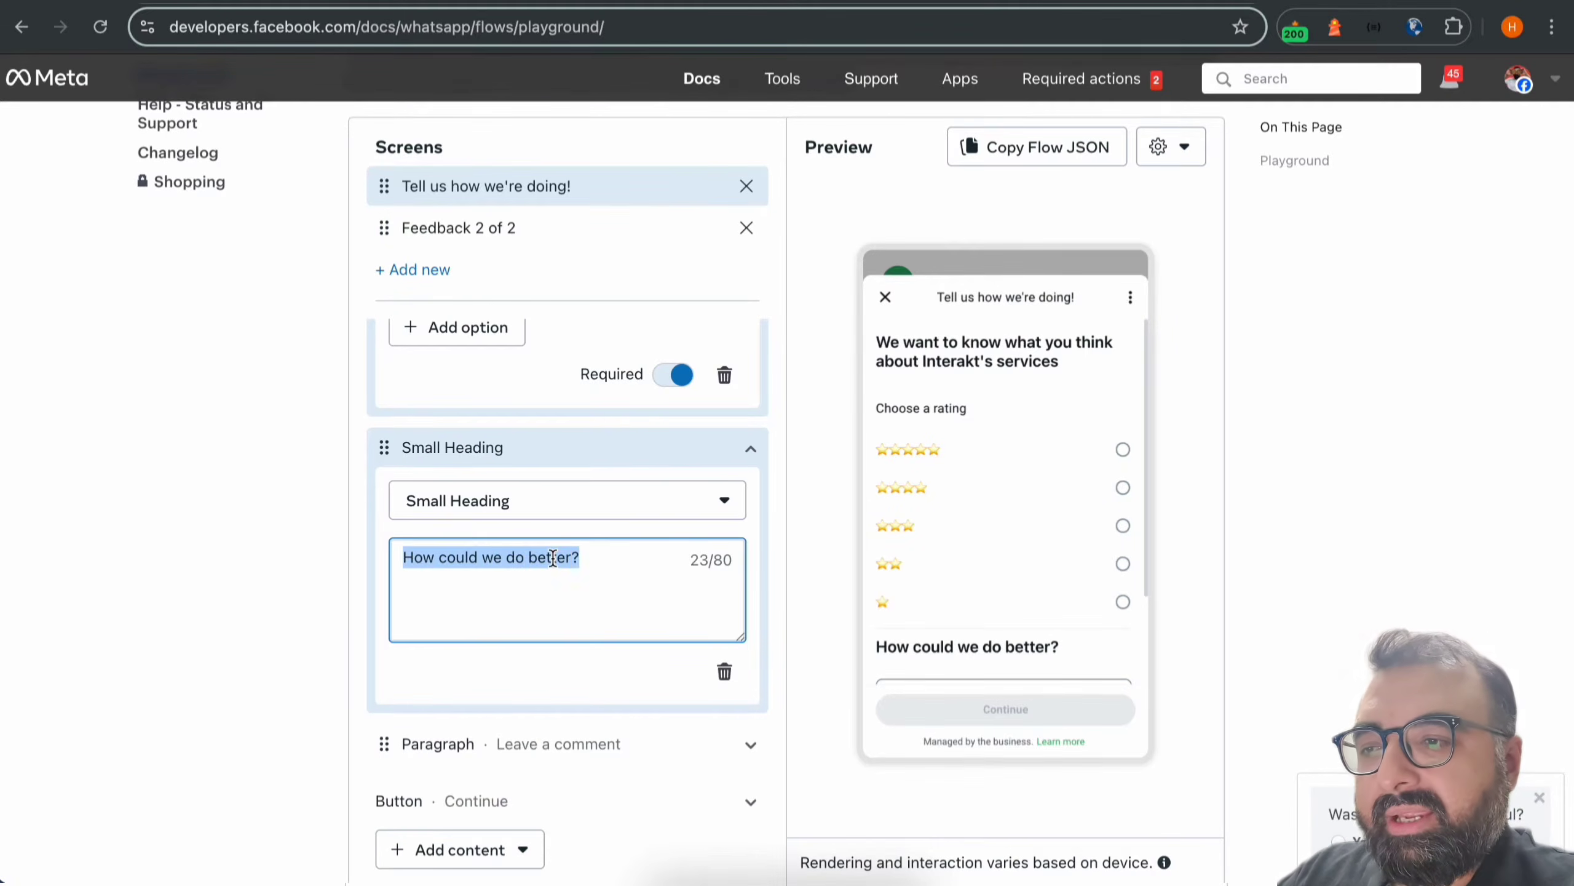
{"action": "type", "text": "How can we impro"}
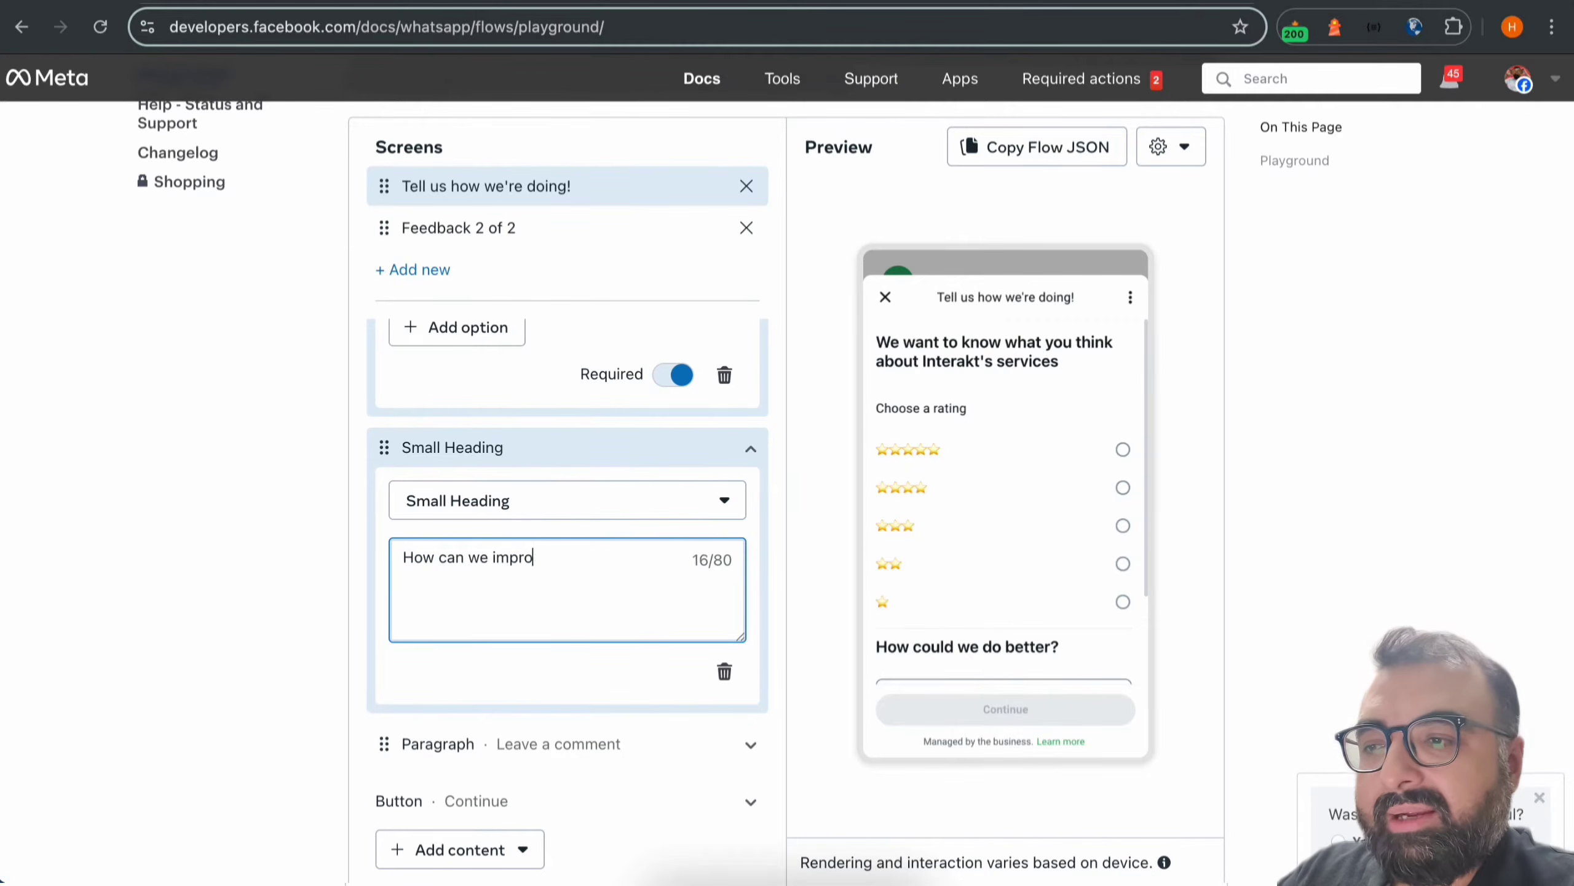
{"action": "type", "text": "ve ou"}
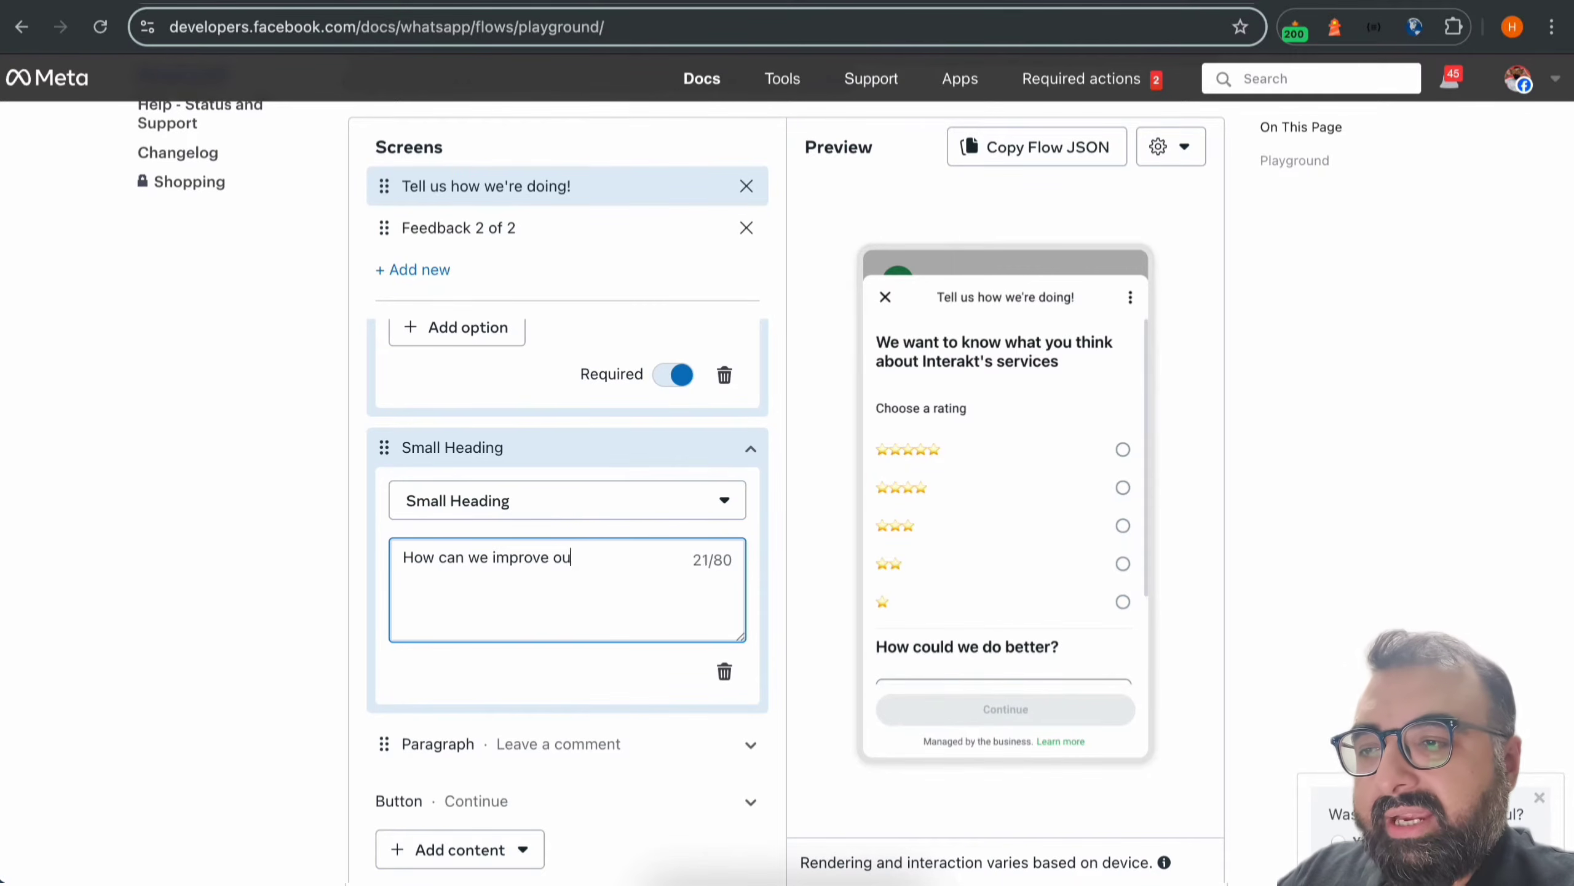
{"action": "type", "text": "r services?"}
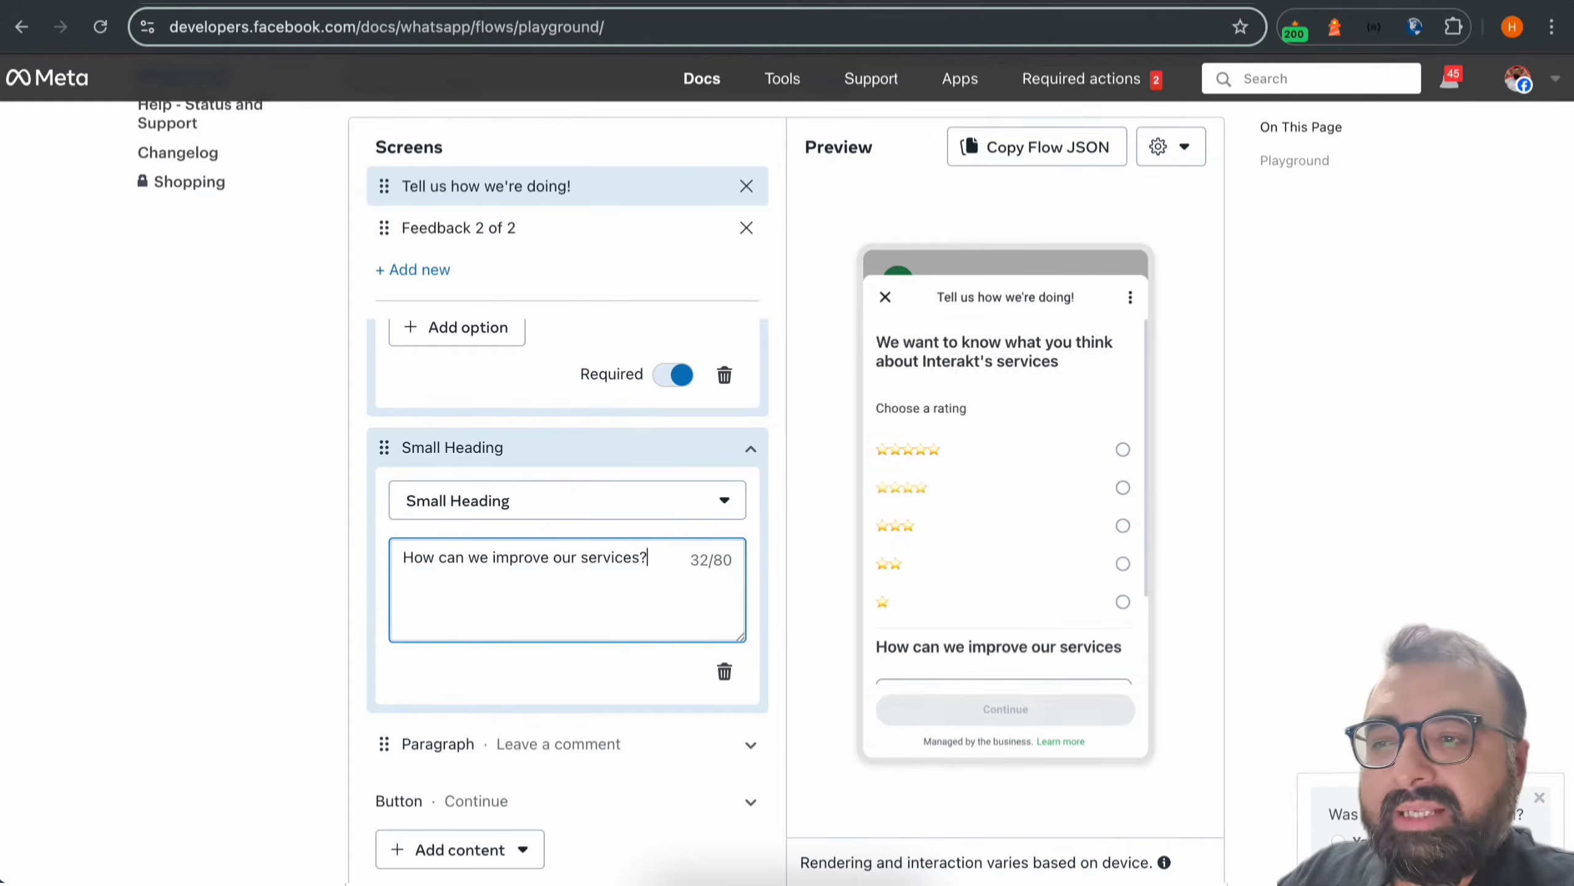
Expand the "Leave a comment" paragraph block and review its settings alongside the comment box in the preview
{"action": "scroll", "coordinate": [700, 574], "scroll_direction": "down", "scroll_amount": 2}
{"action": "left_click", "coordinate": [632, 646]}
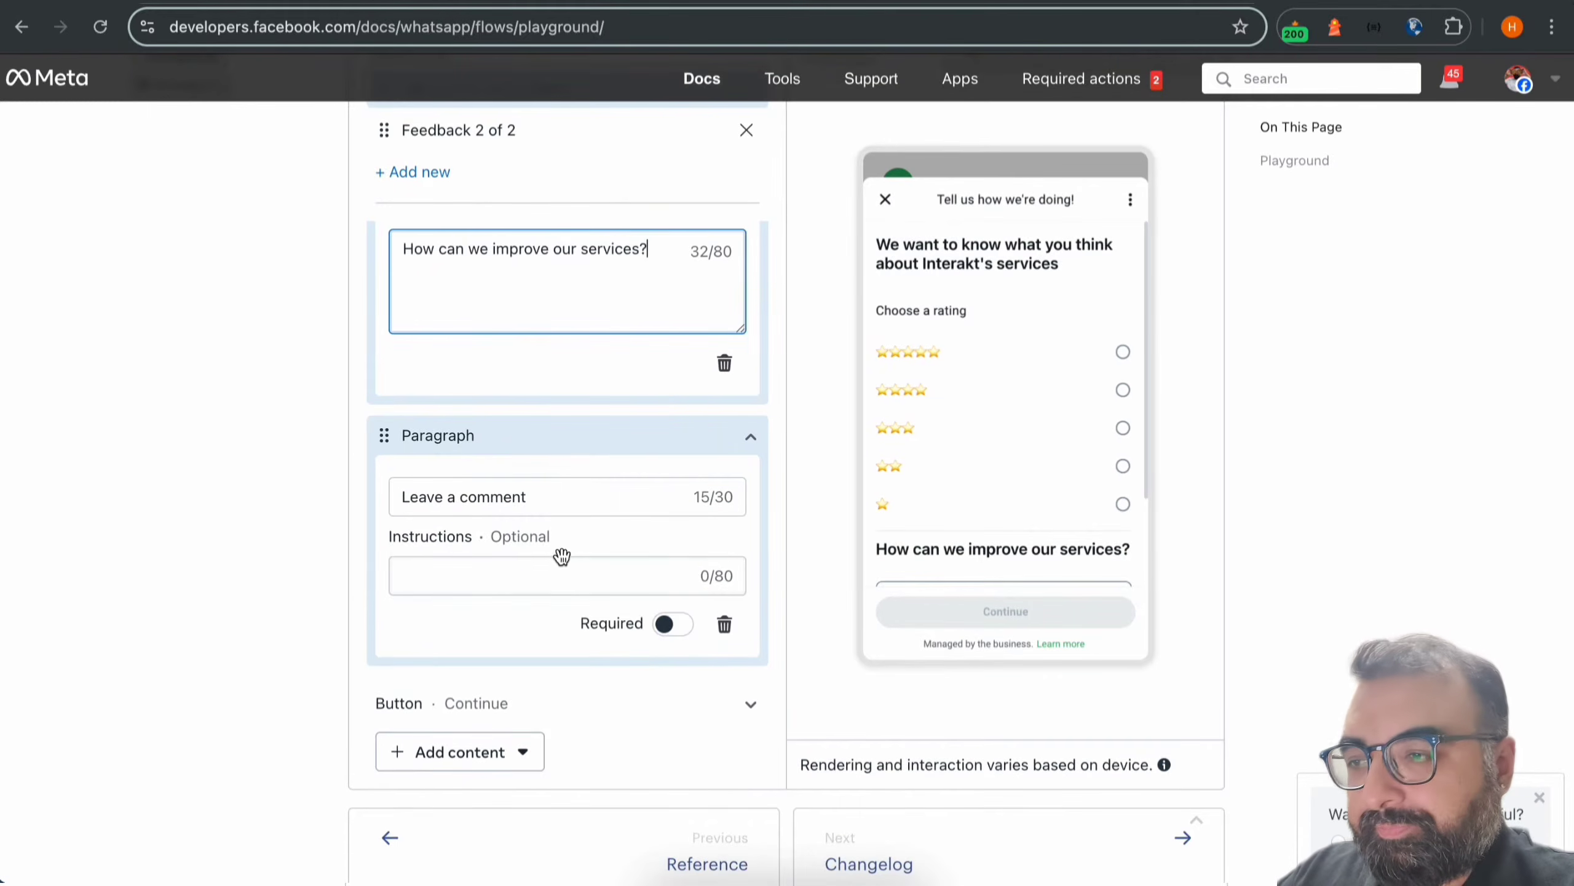
{"action": "scroll", "coordinate": [587, 485], "scroll_direction": "up", "scroll_amount": 3}
{"action": "scroll", "coordinate": [589, 485], "scroll_direction": "down", "scroll_amount": 3}
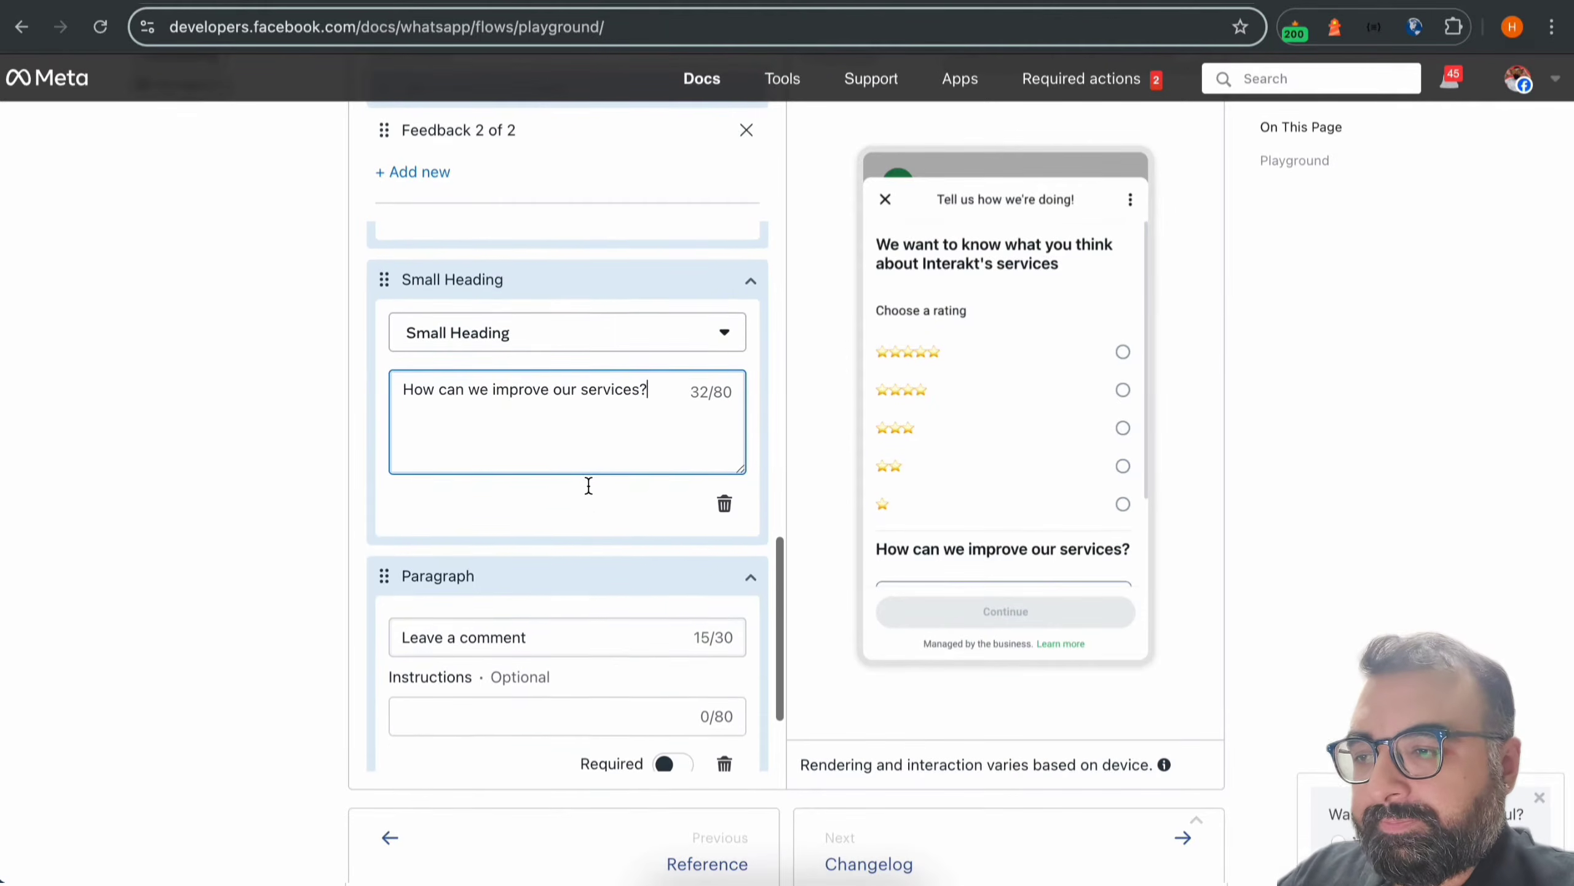
{"action": "scroll", "coordinate": [1045, 440], "scroll_direction": "down", "scroll_amount": 2}
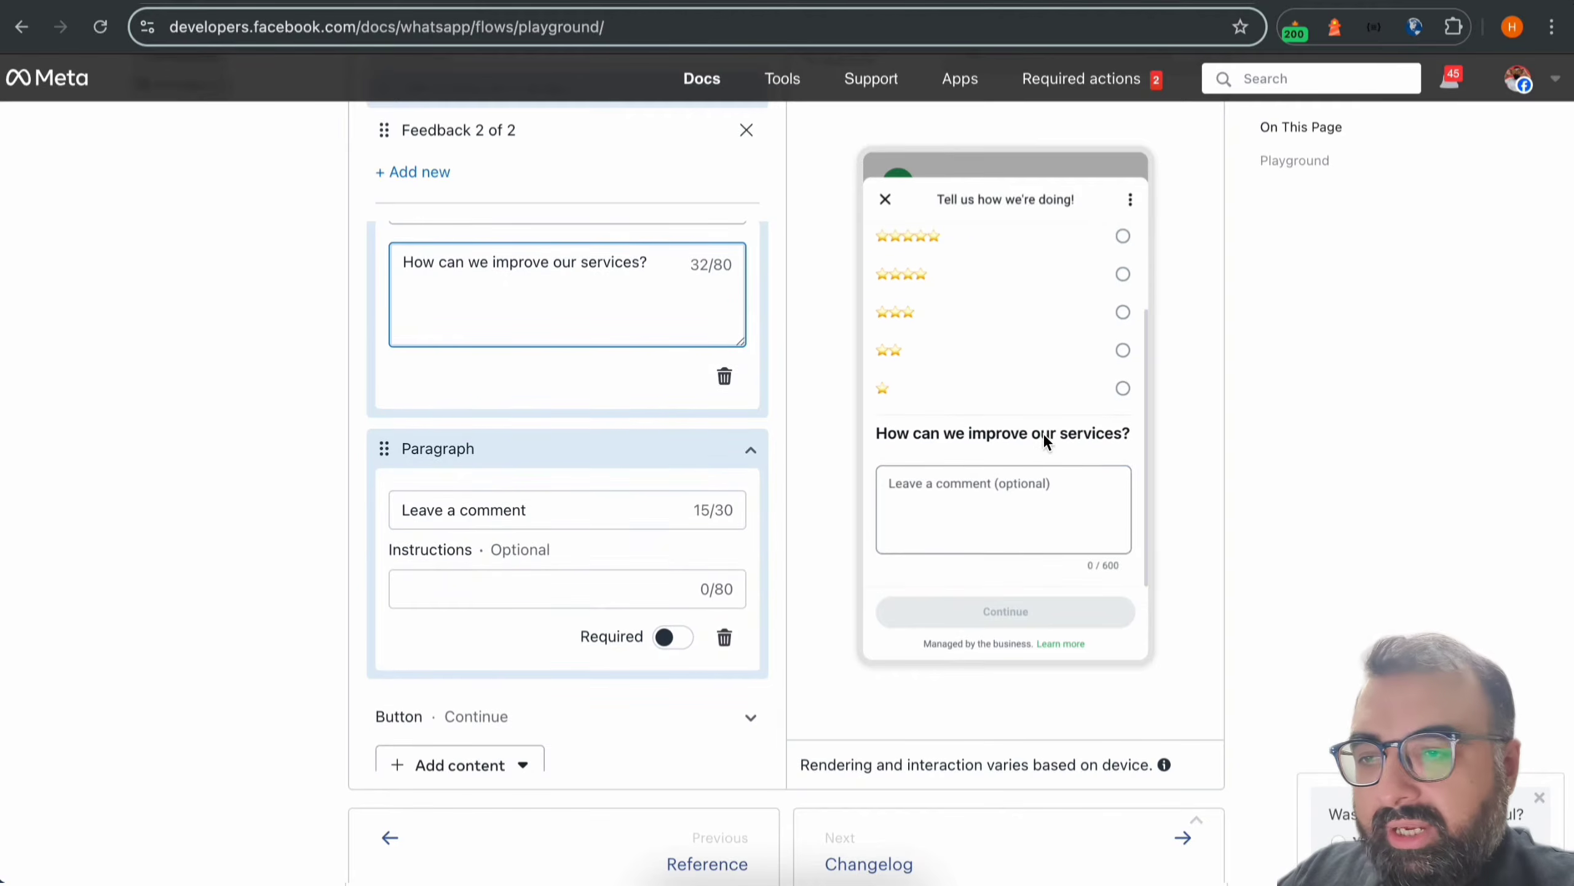
Change the first feedback screen's button label to "One last step"
{"action": "left_click", "coordinate": [541, 709]}
{"action": "double_click", "coordinate": [468, 681]}
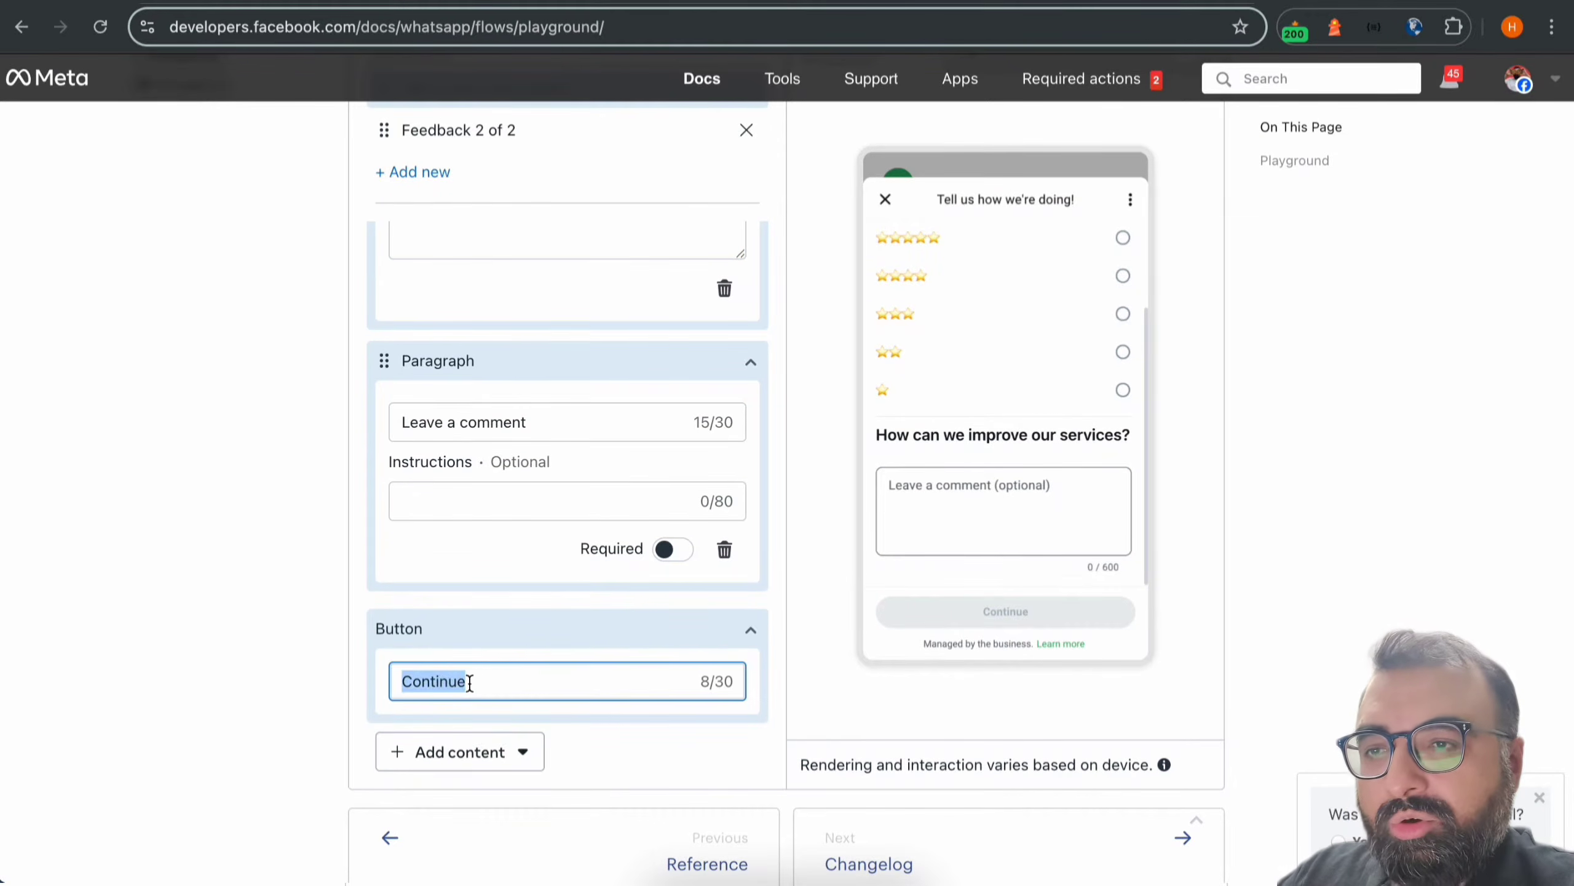
{"action": "type", "text": "One last step"}
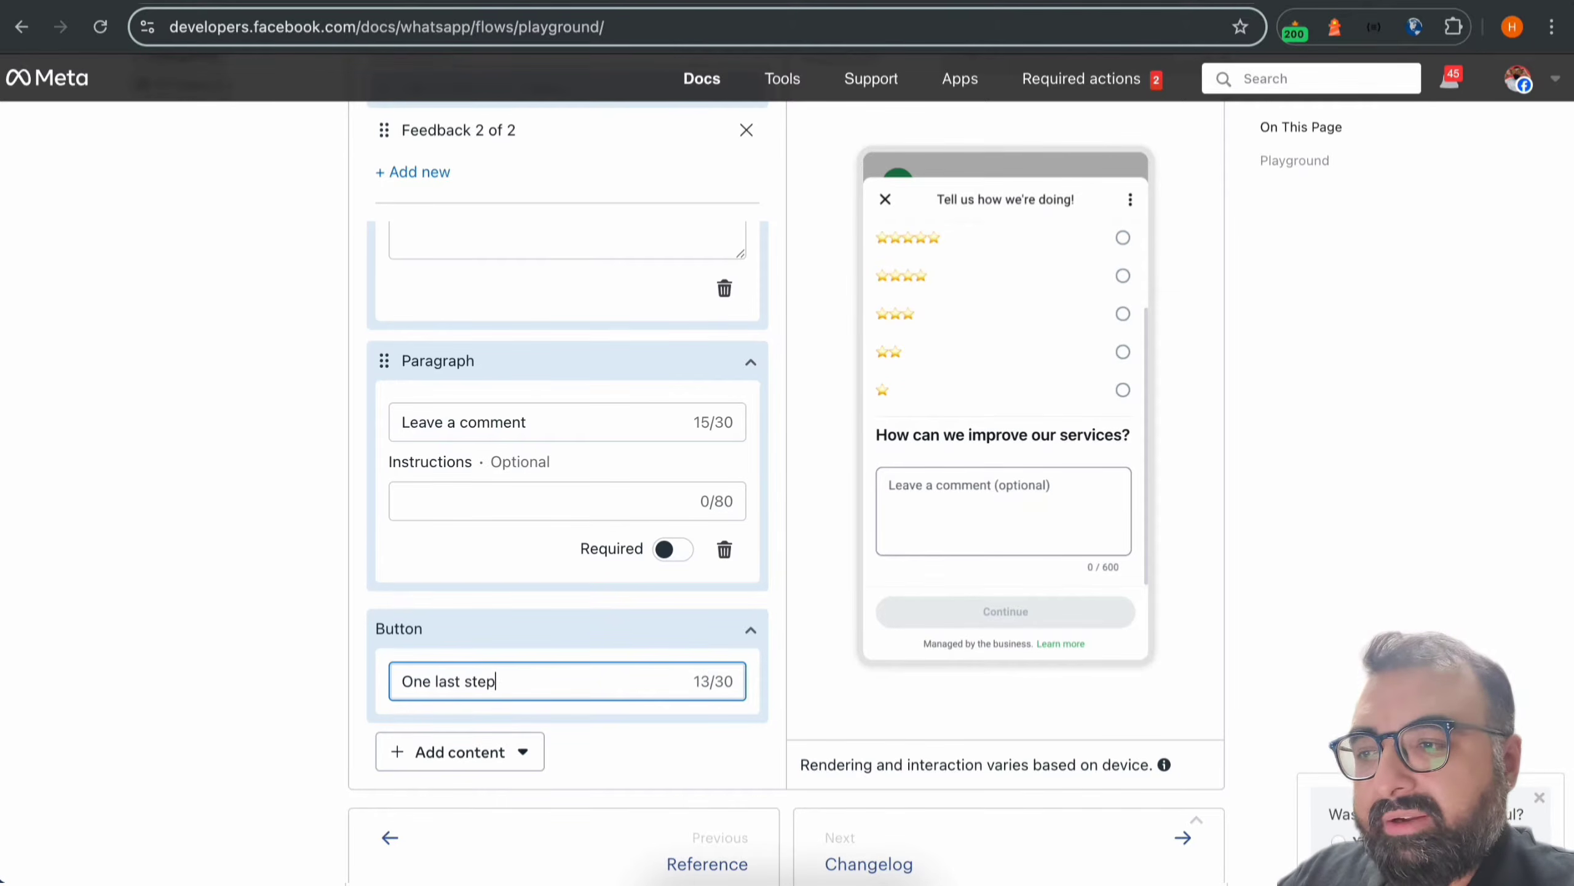
Remove the "Feedback 2 of 2" screen and add a new screen named "Need some more?" in its place
{"action": "scroll", "coordinate": [566, 661], "scroll_direction": "down", "scroll_amount": 2}
{"action": "scroll", "coordinate": [562, 657], "scroll_direction": "up", "scroll_amount": 4}
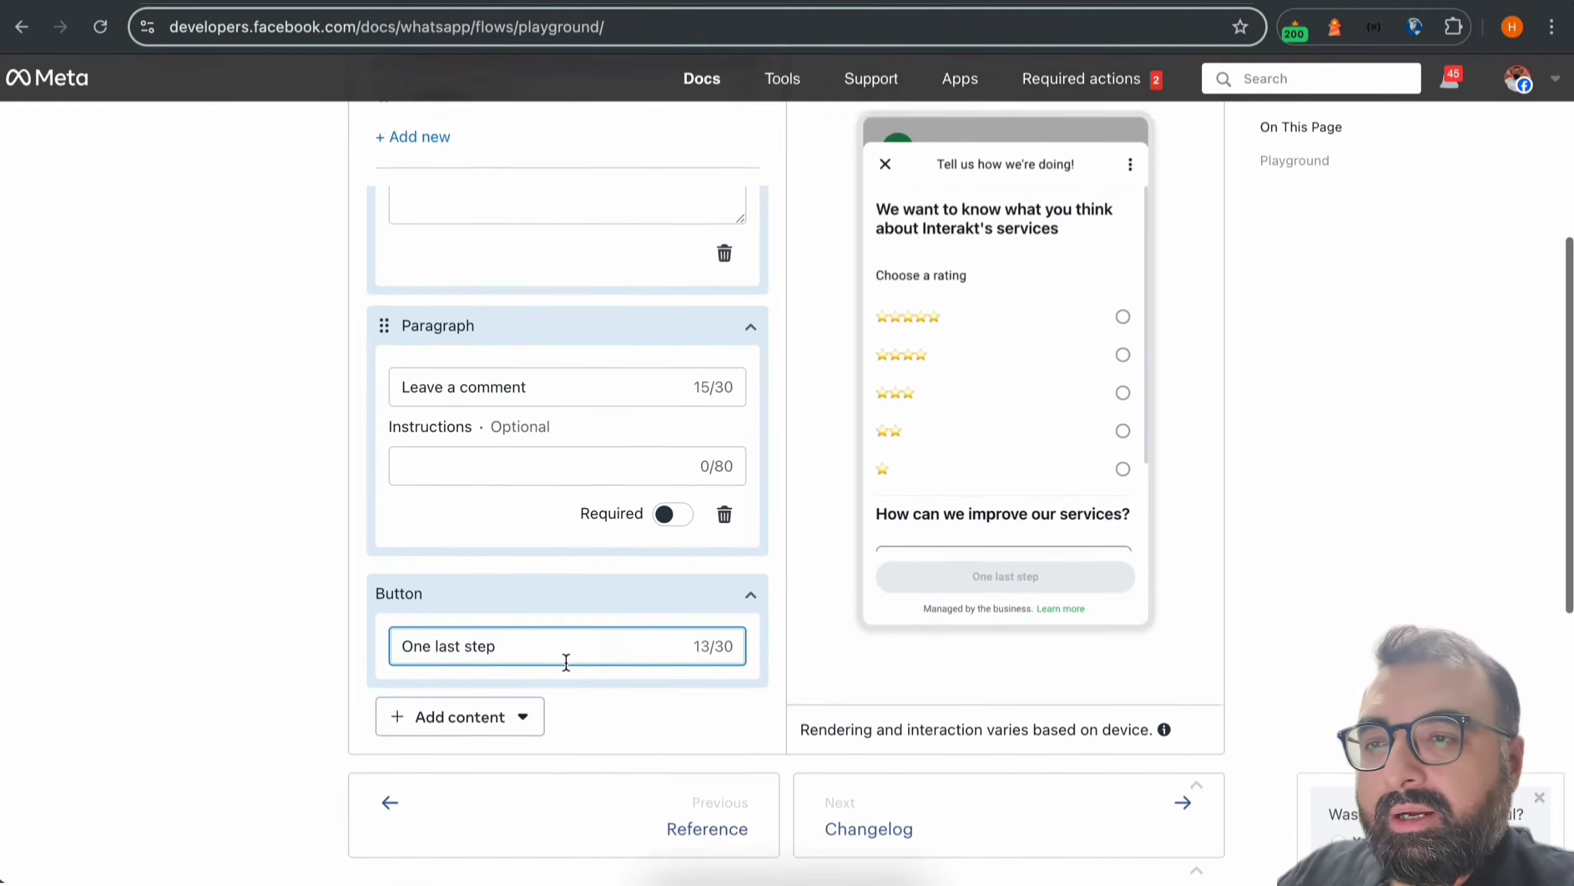
{"action": "scroll", "coordinate": [1046, 485], "scroll_direction": "up", "scroll_amount": 2}
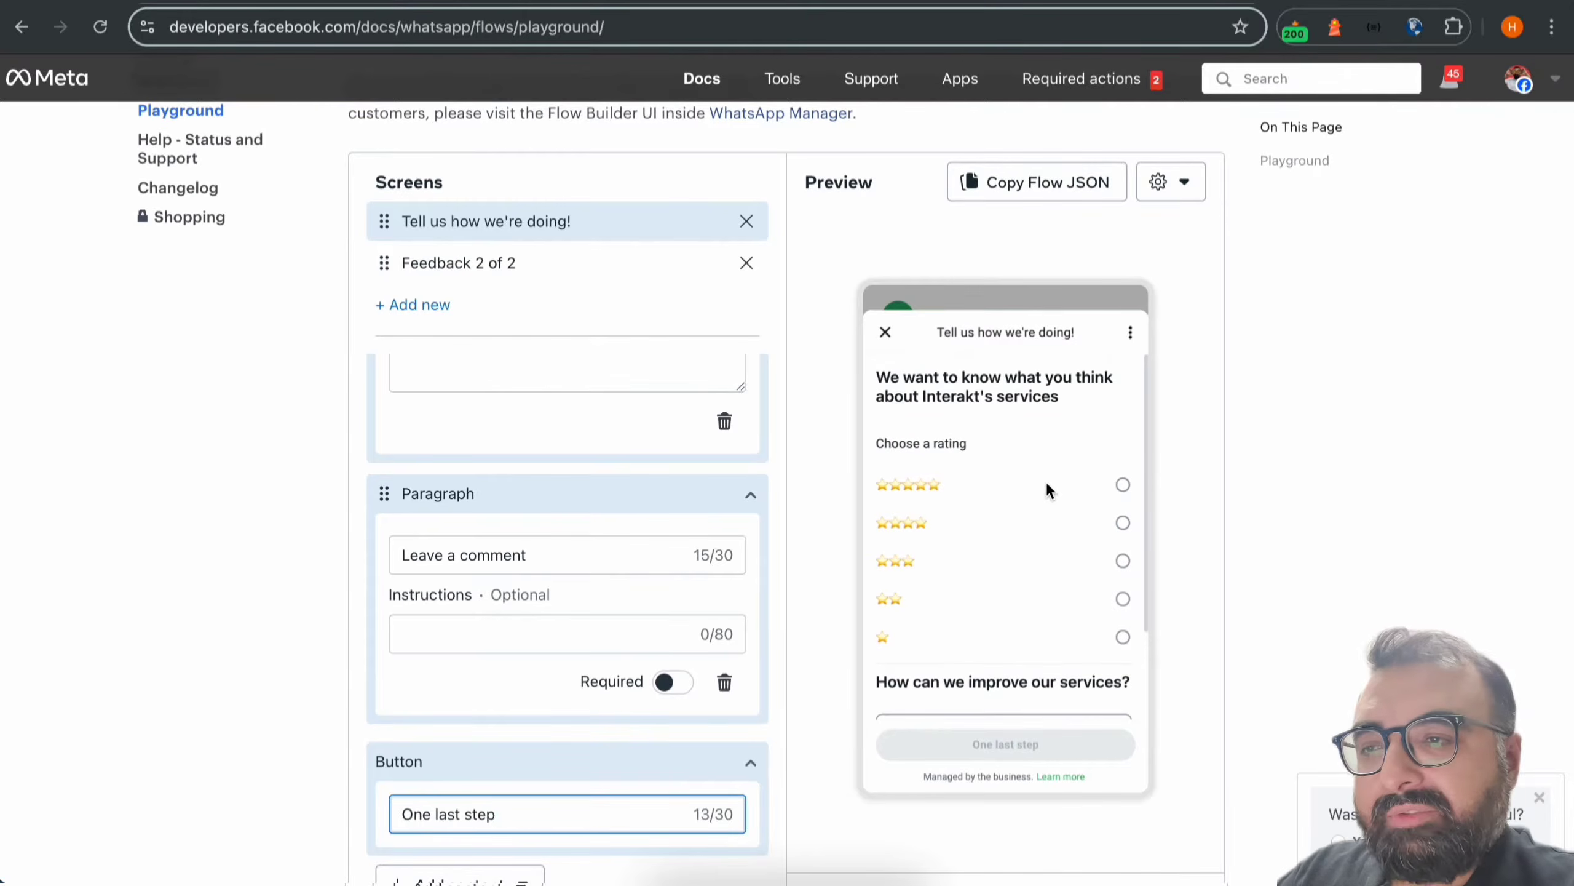
{"action": "left_click", "coordinate": [499, 263]}
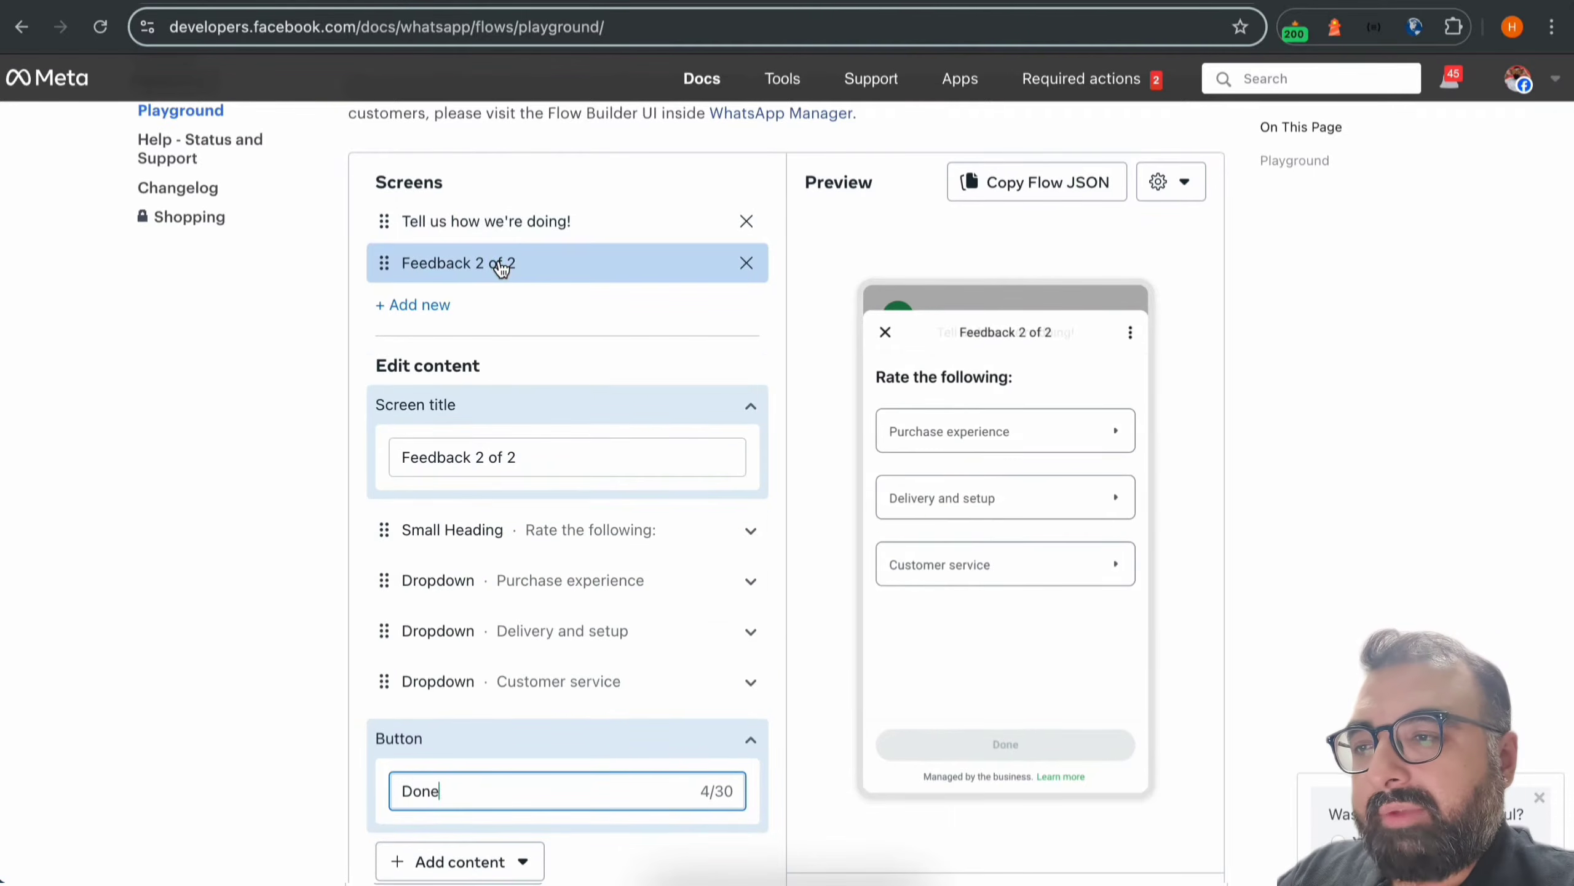
{"action": "left_click", "coordinate": [518, 453]}
{"action": "key", "text": "ctrl+a"}
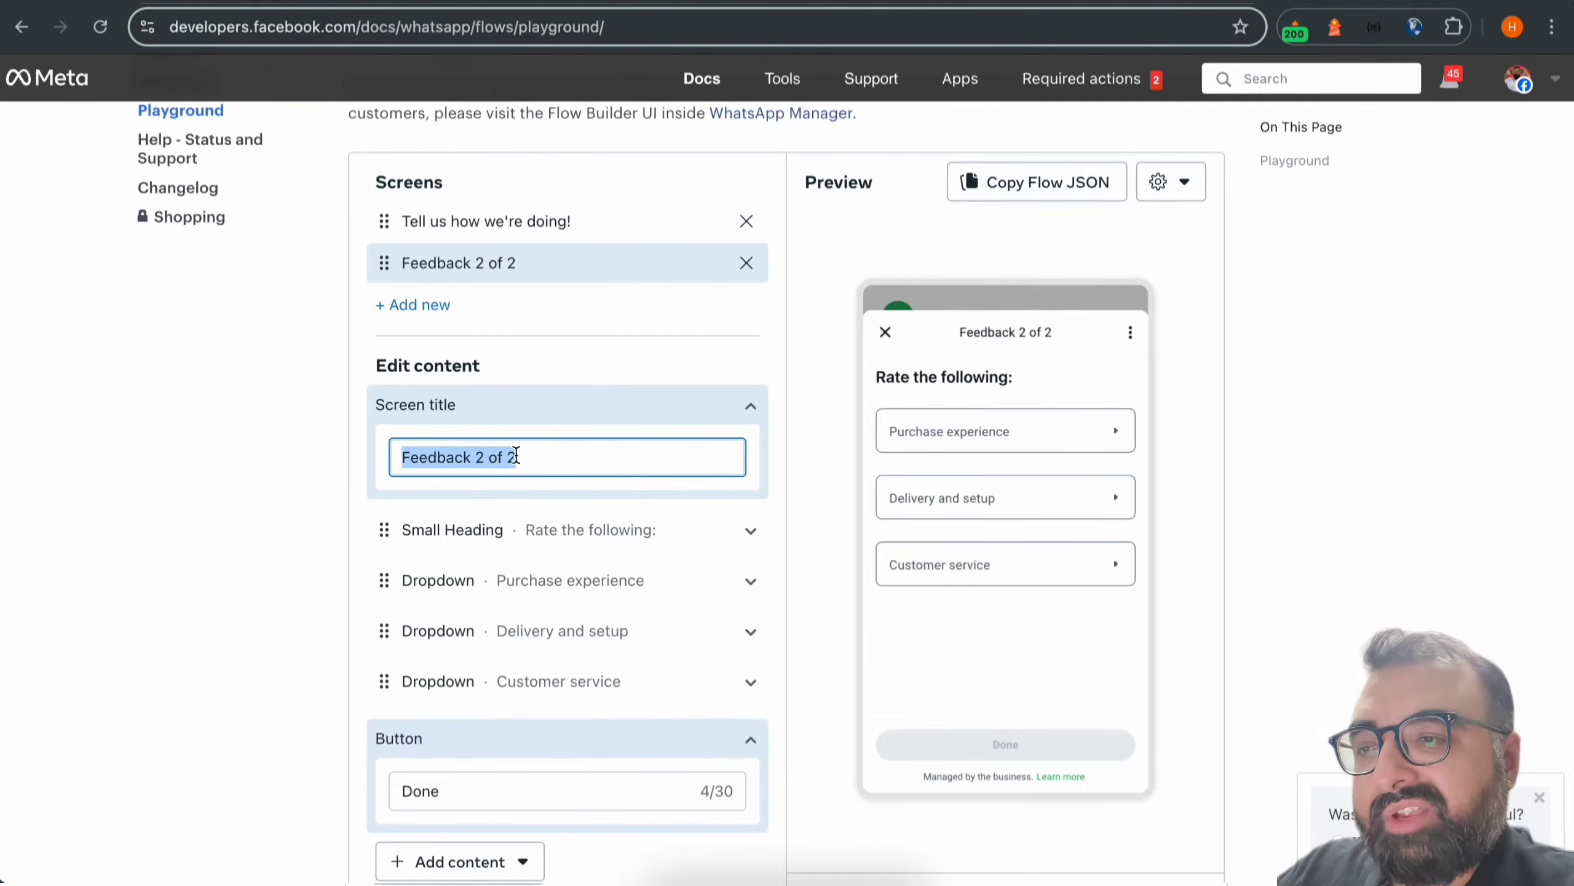
{"action": "key", "text": "BackSpace"}
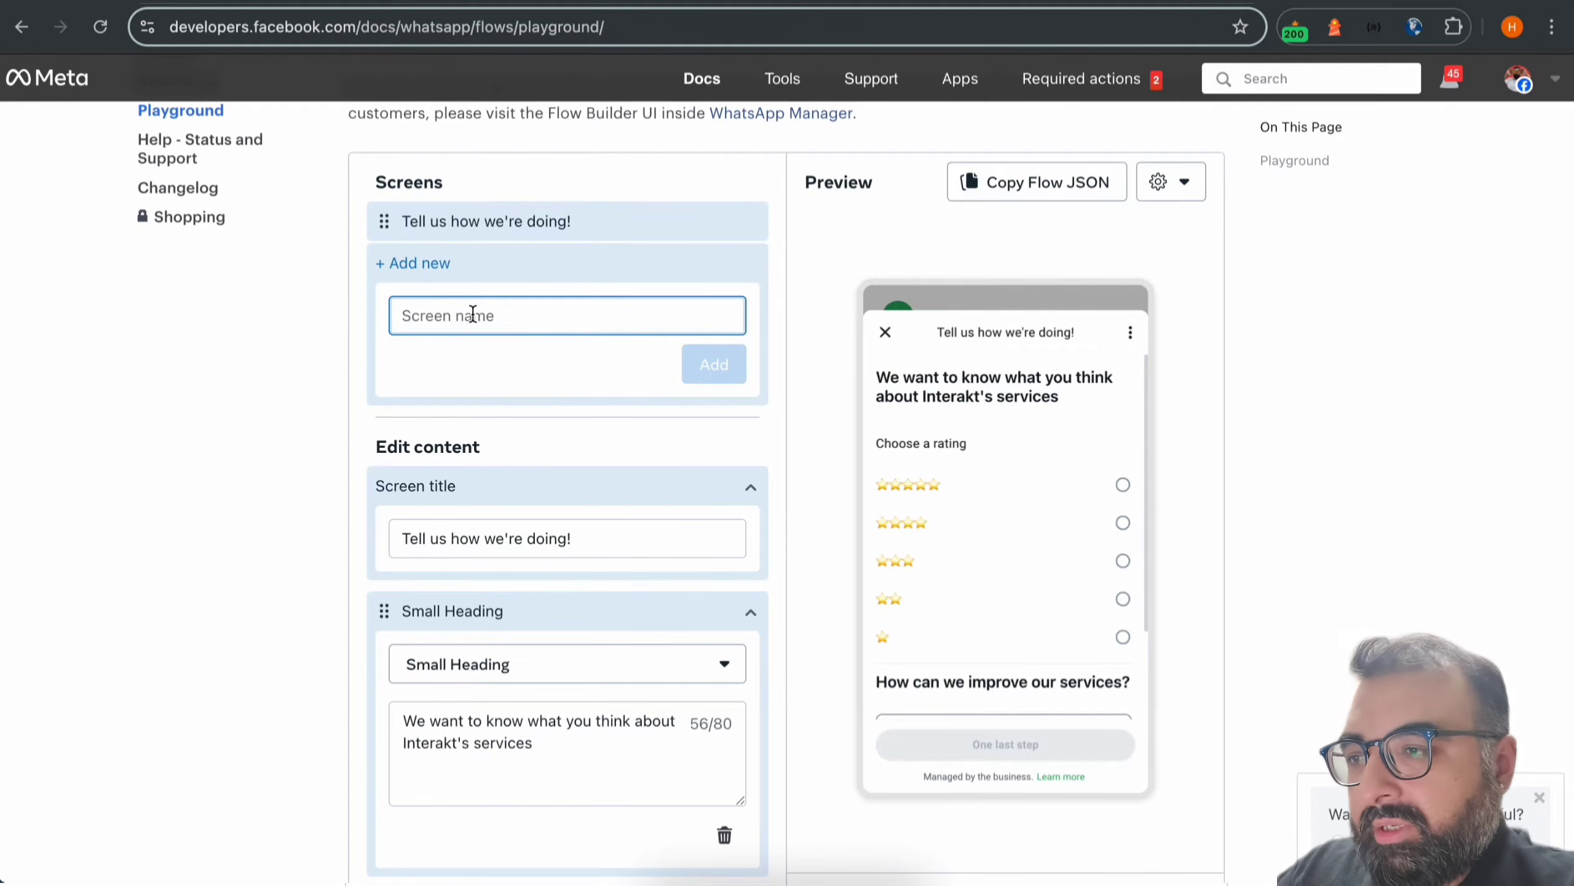
{"action": "type", "text": "Need some m"}
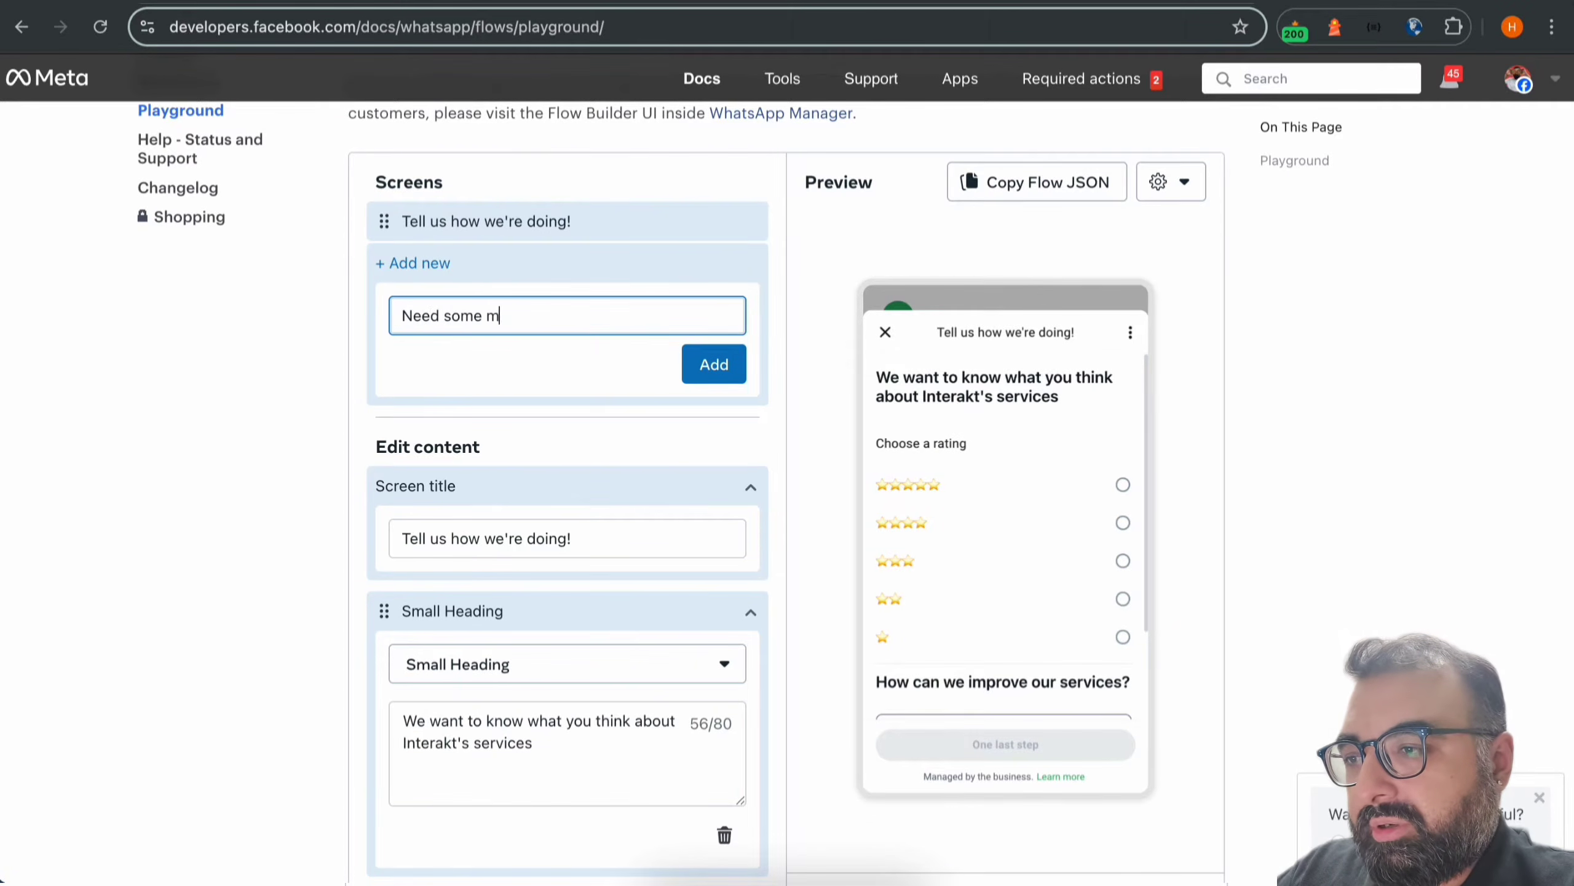
{"action": "type", "text": "ore?"}
{"action": "left_click", "coordinate": [714, 364]}
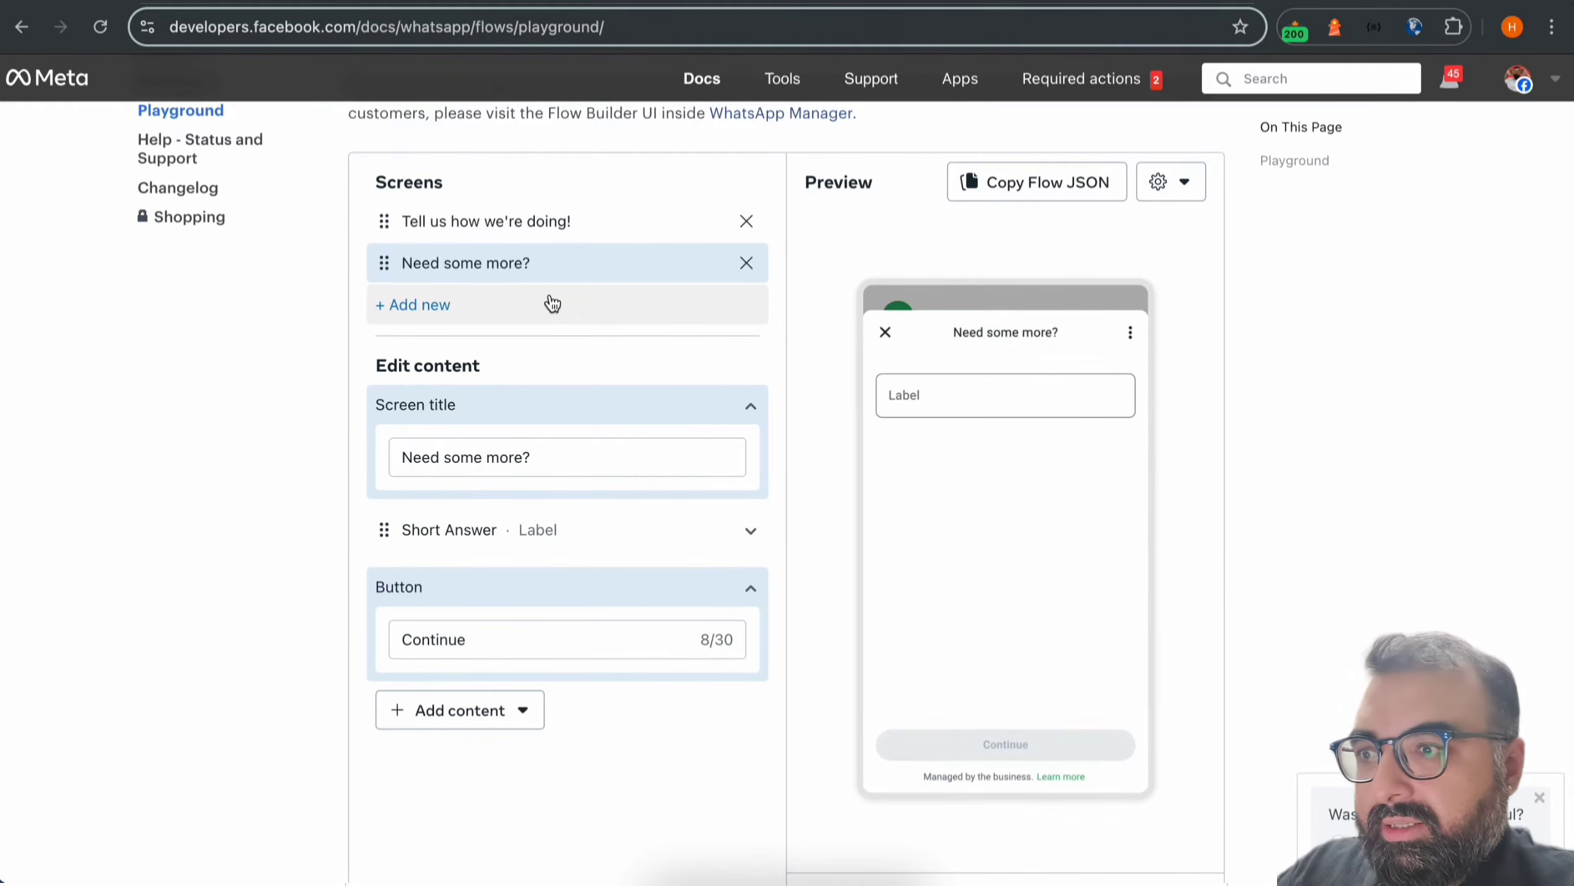
Remove the default short-answer field from the "Need some more?" screen
{"action": "left_click", "coordinate": [682, 404]}
{"action": "left_click", "coordinate": [713, 460]}
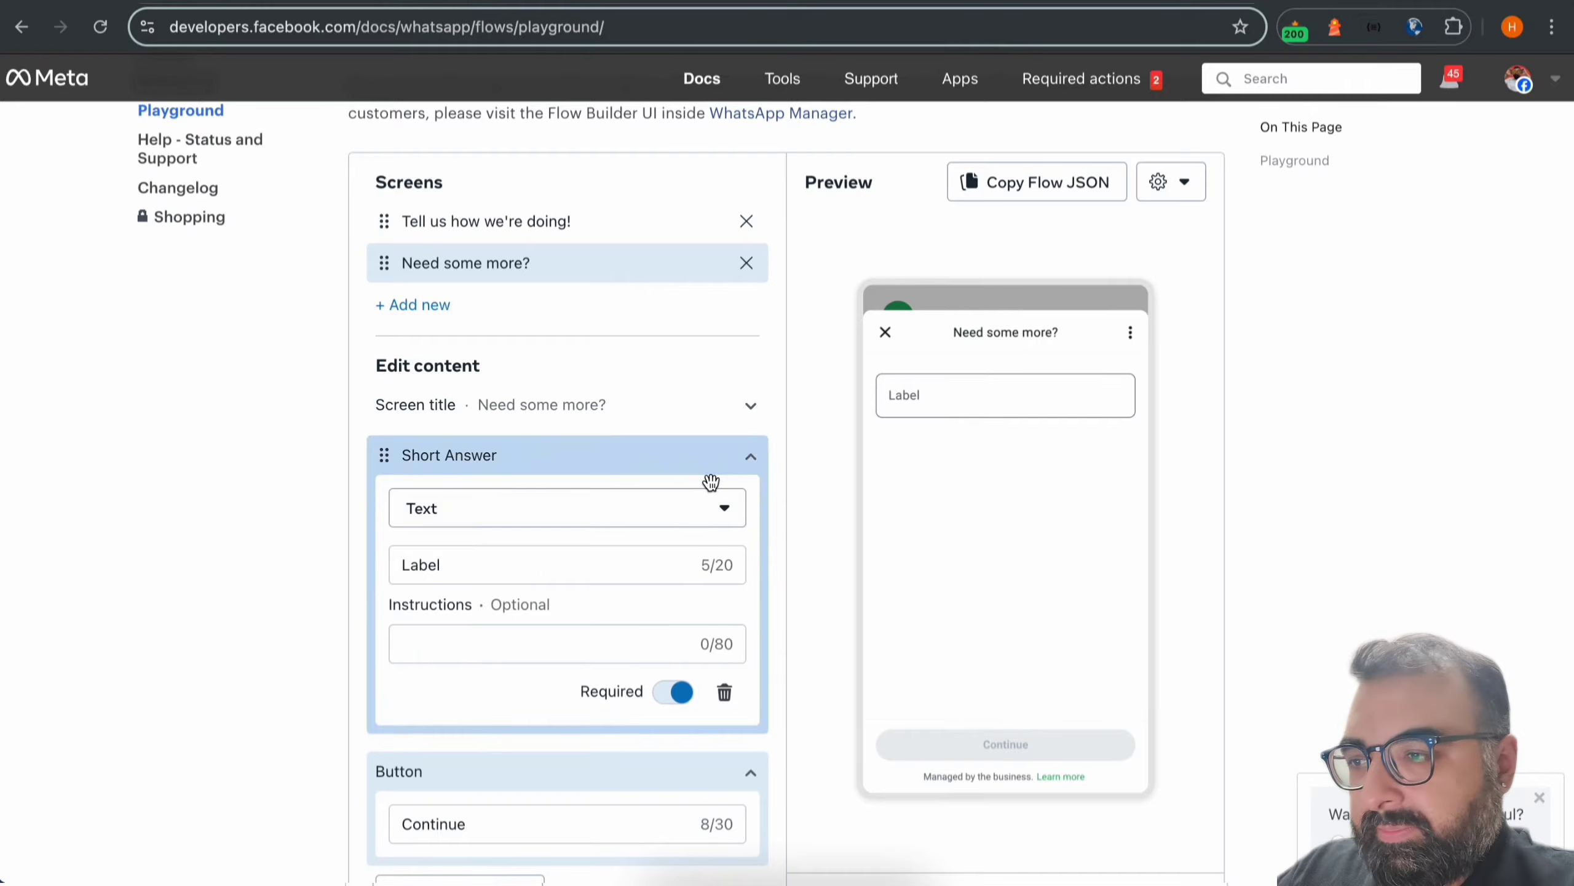
{"action": "left_click", "coordinate": [720, 692]}
Add a small heading "What new features do you want us to add on Interakt?" and a paragraph answer field labelled "Enter your answer"
{"action": "left_click", "coordinate": [520, 574]}
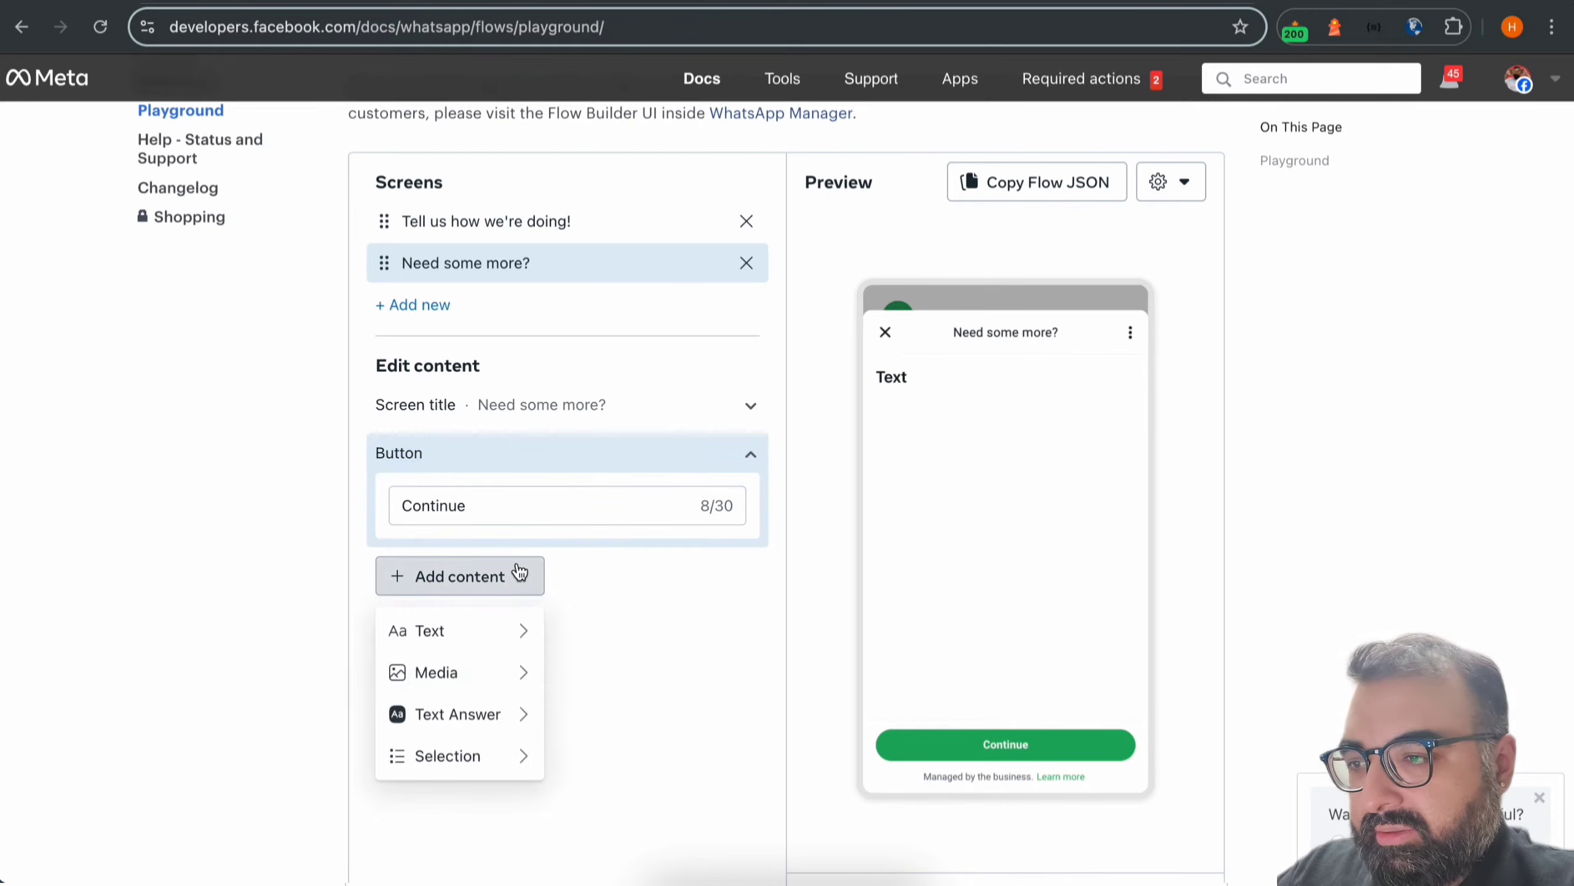
{"action": "mouse_move", "coordinate": [513, 713]}
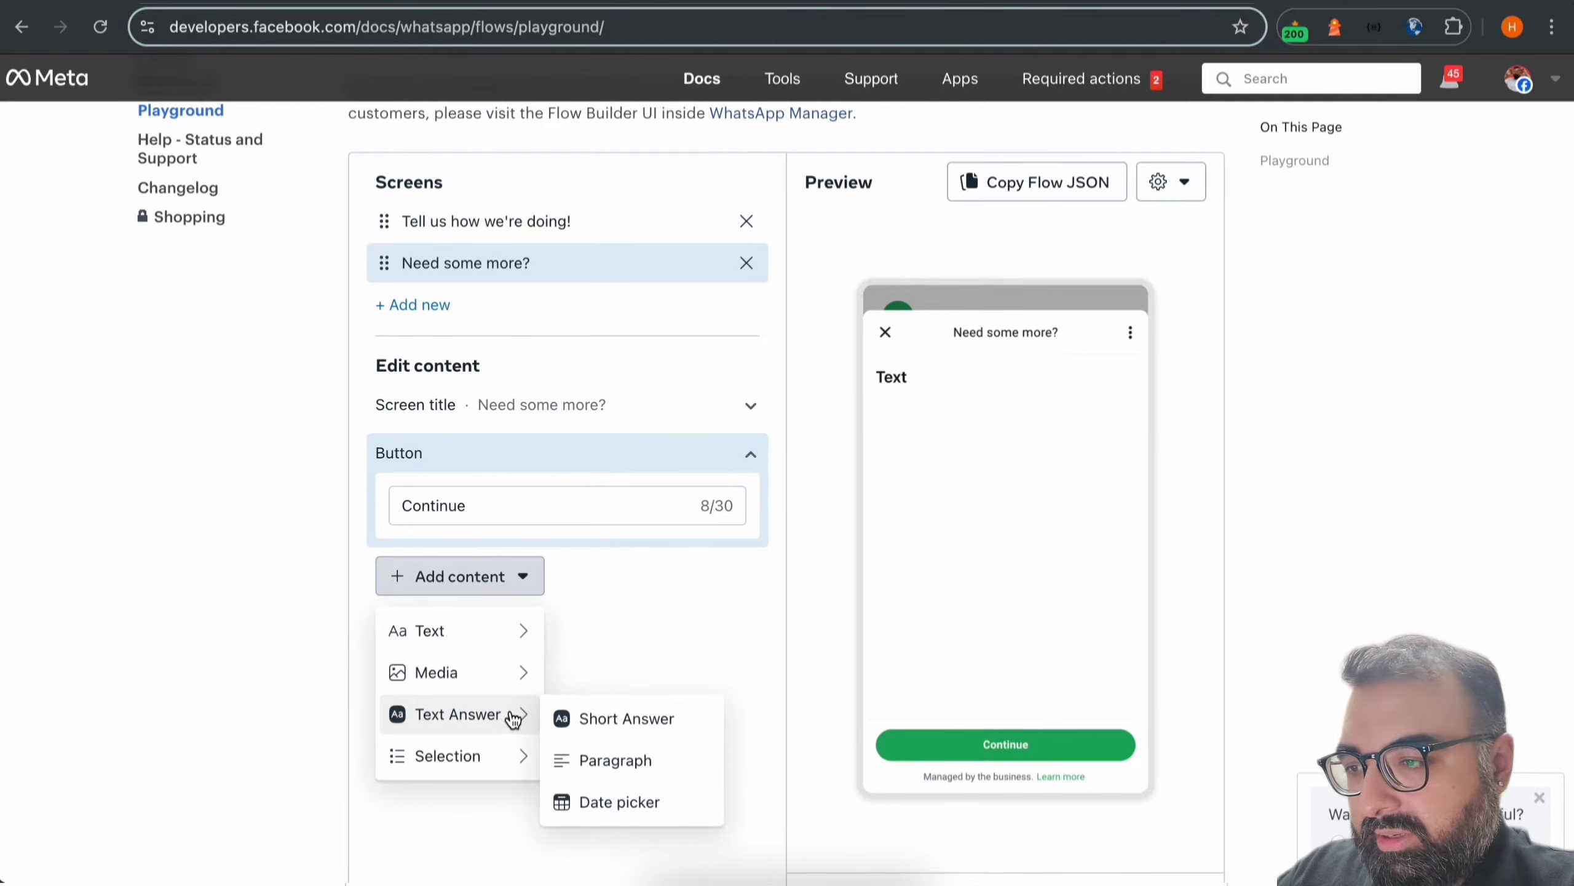
{"action": "left_click", "coordinate": [607, 755]}
{"action": "double_click", "coordinate": [506, 516]}
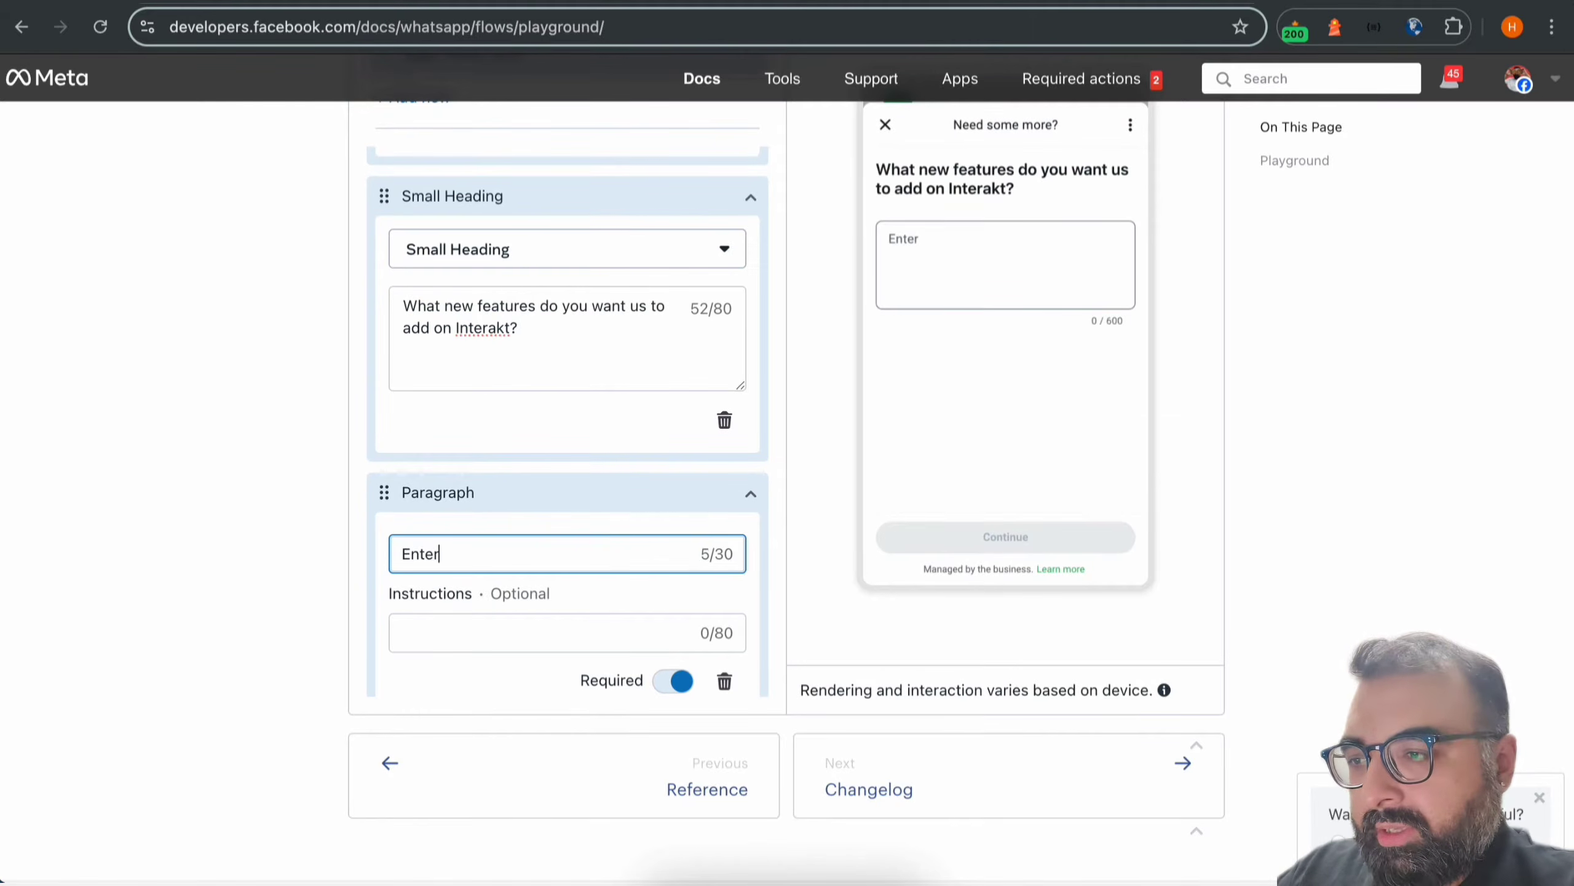
{"action": "type", "text": "answer"}
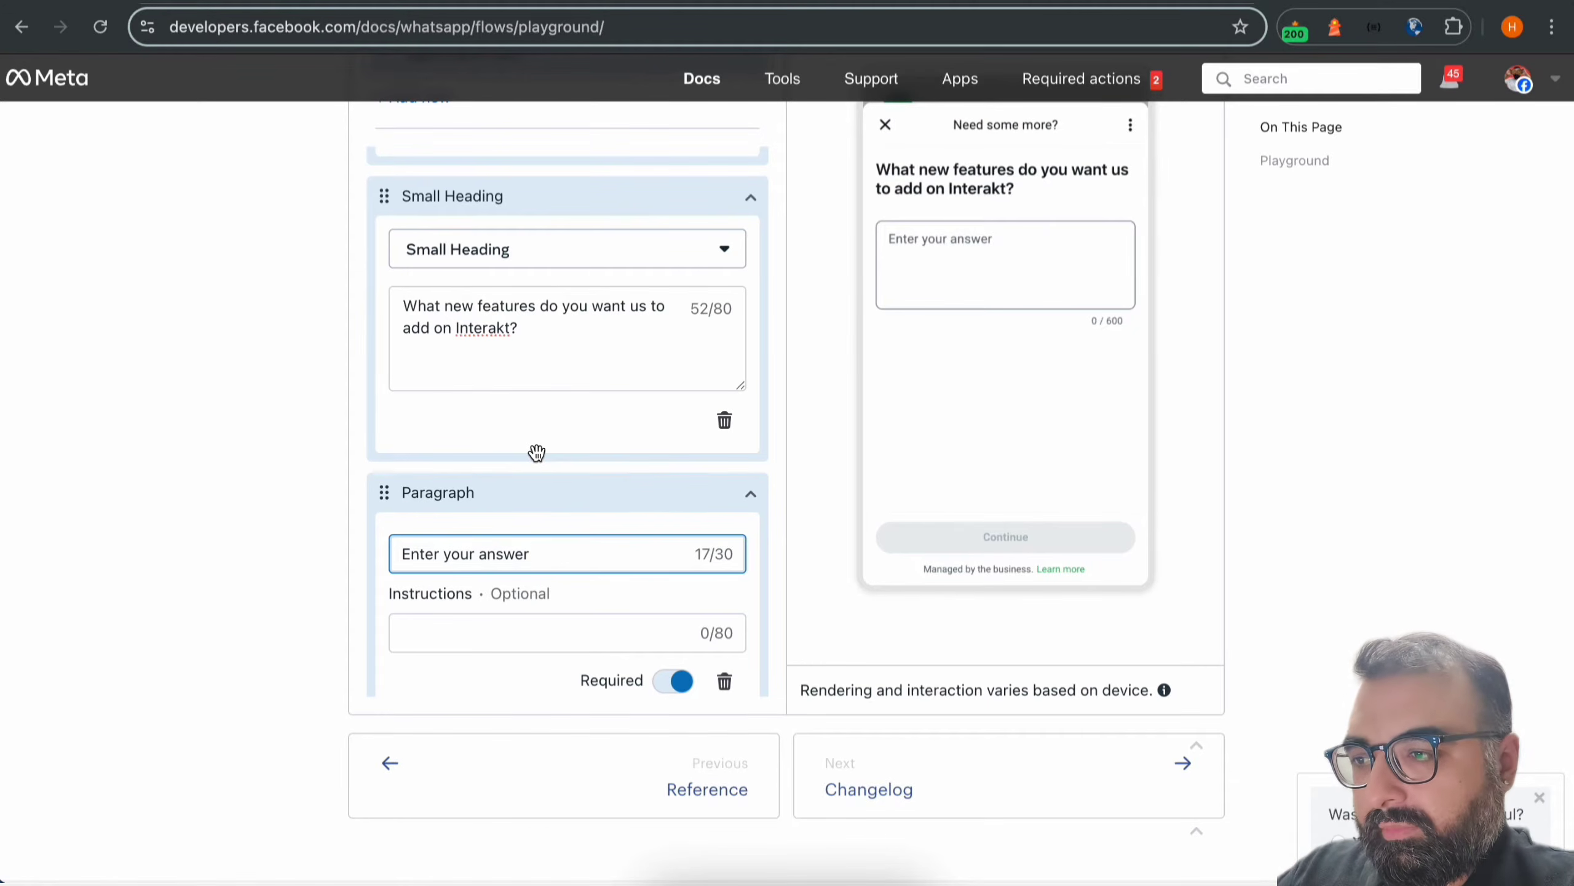
Enable interactive mode for the flow preview
{"action": "scroll", "coordinate": [627, 500], "scroll_direction": "down", "scroll_amount": 3}
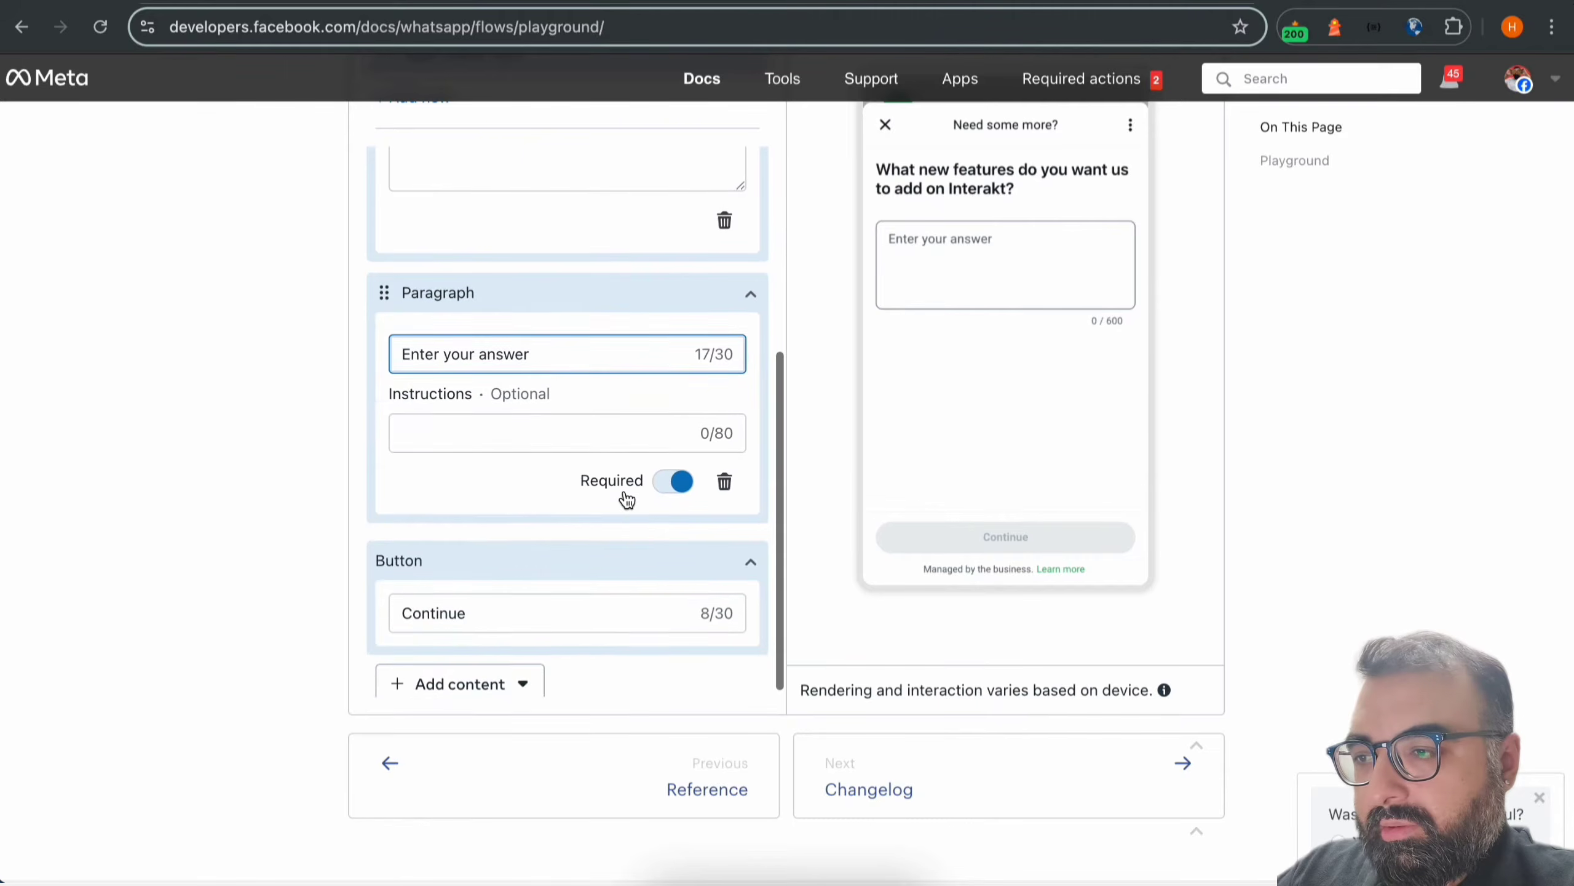
{"action": "scroll", "coordinate": [626, 493], "scroll_direction": "up", "scroll_amount": 10}
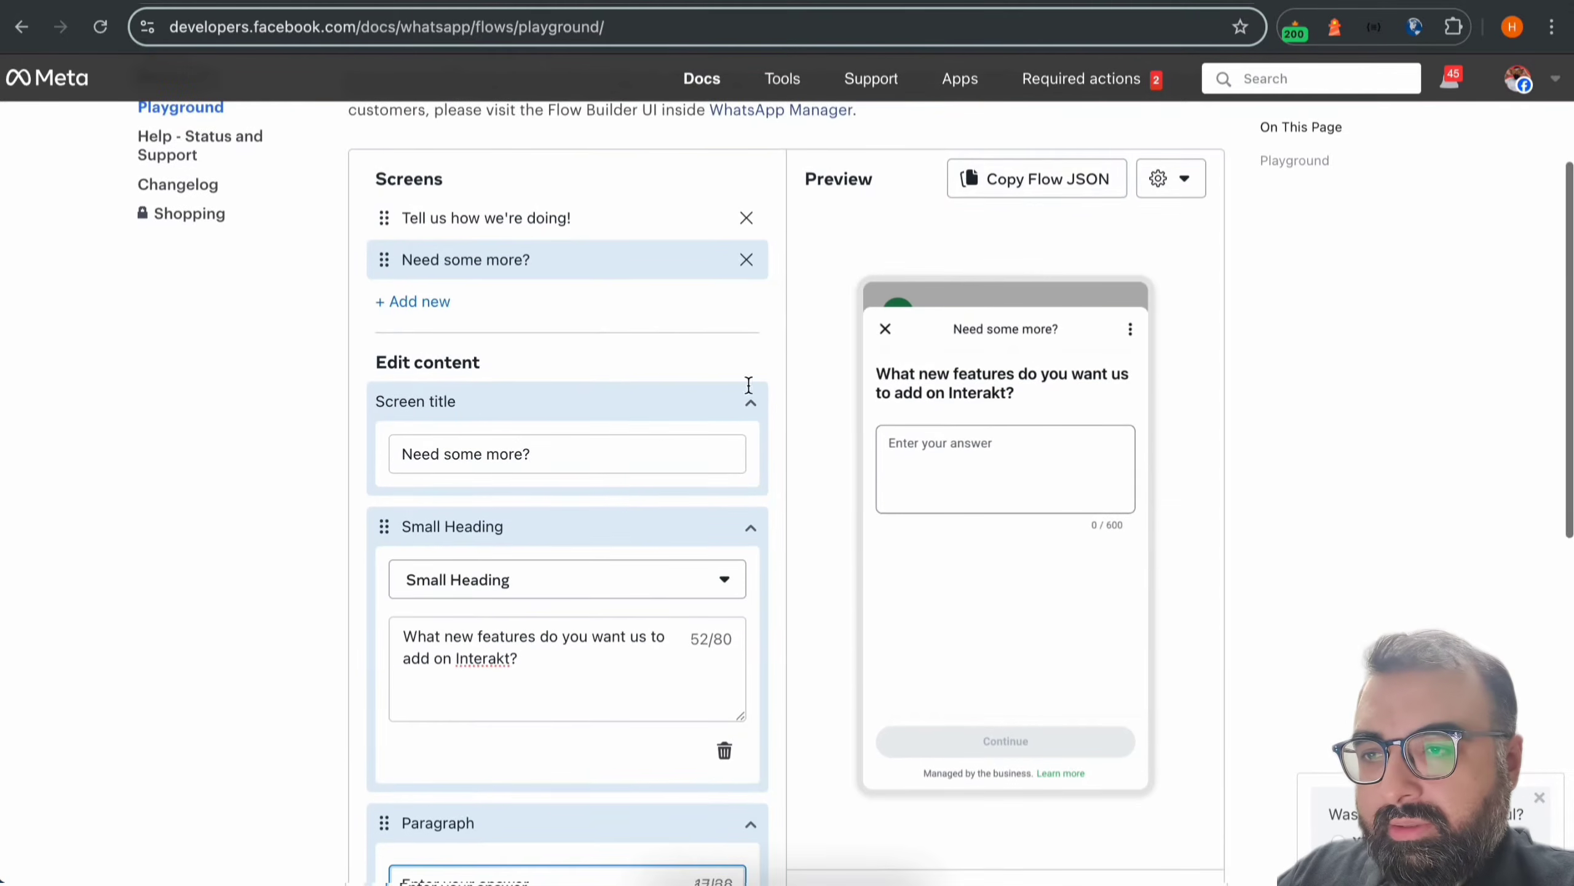
{"action": "left_click", "coordinate": [1170, 178]}
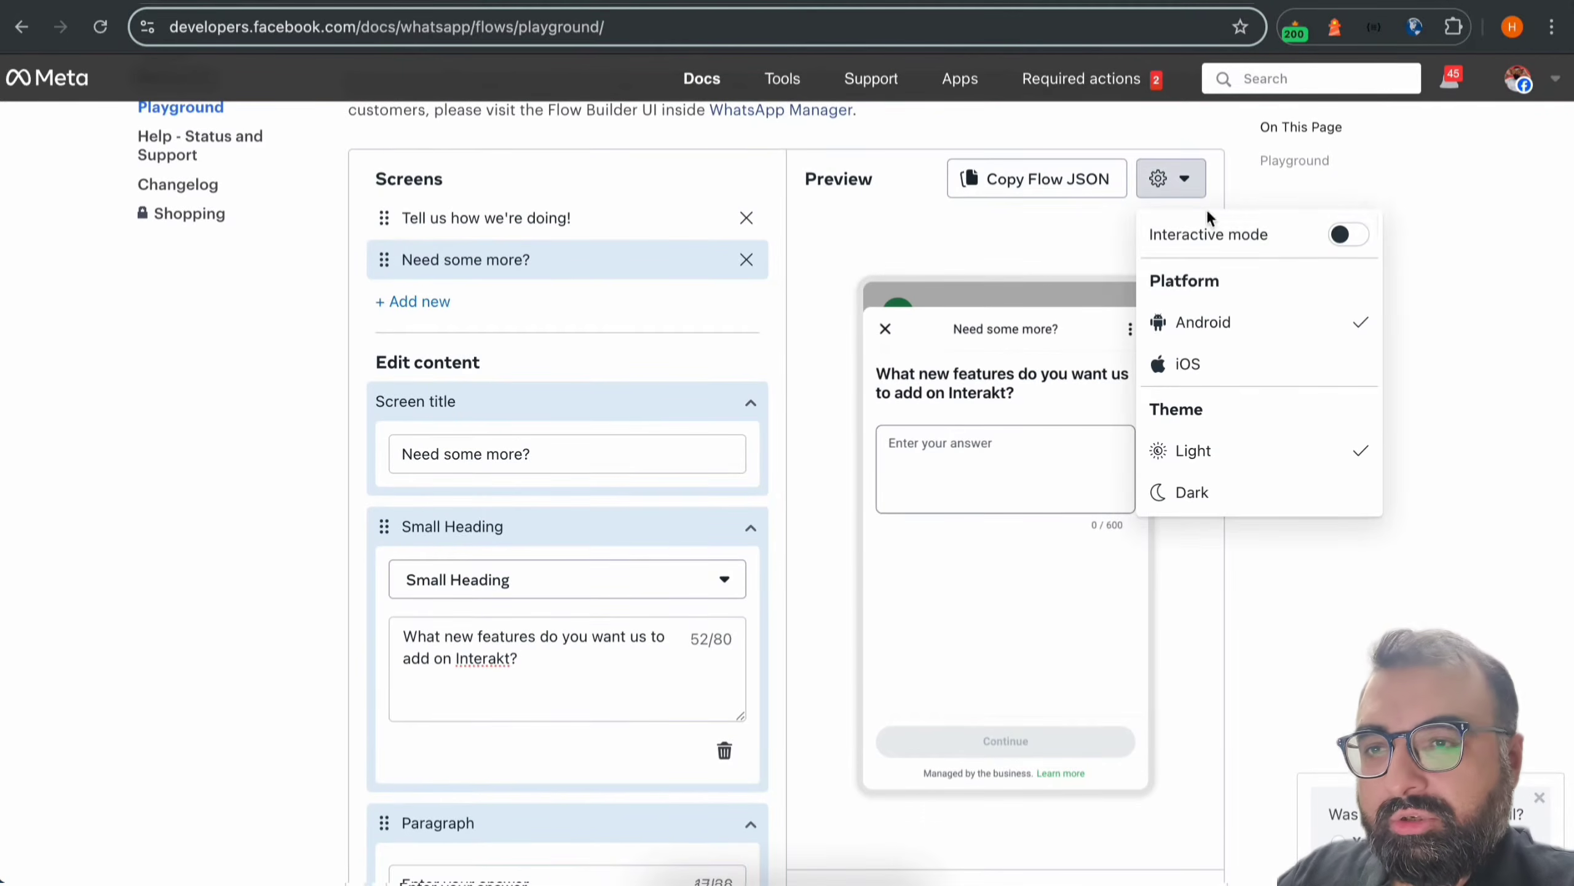
{"action": "left_click", "coordinate": [1348, 236]}
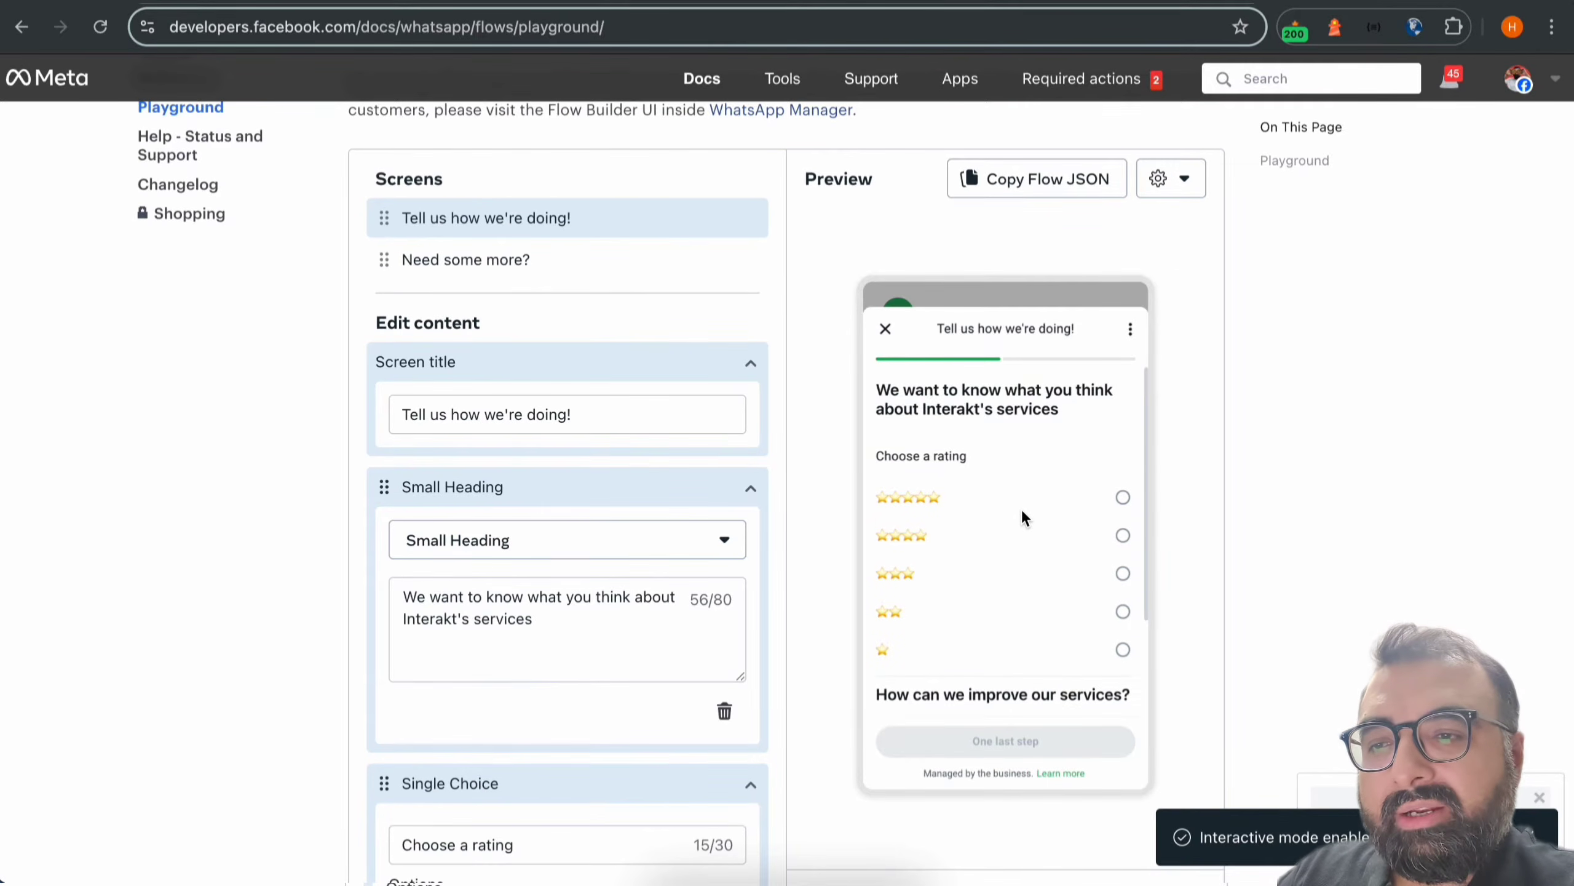
Test the first screen in the preview with a five-star rating and the comment "Amazing", and proceed to the last step
{"action": "scroll", "coordinate": [1022, 515], "scroll_direction": "down", "scroll_amount": 1}
{"action": "left_click", "coordinate": [1123, 431]}
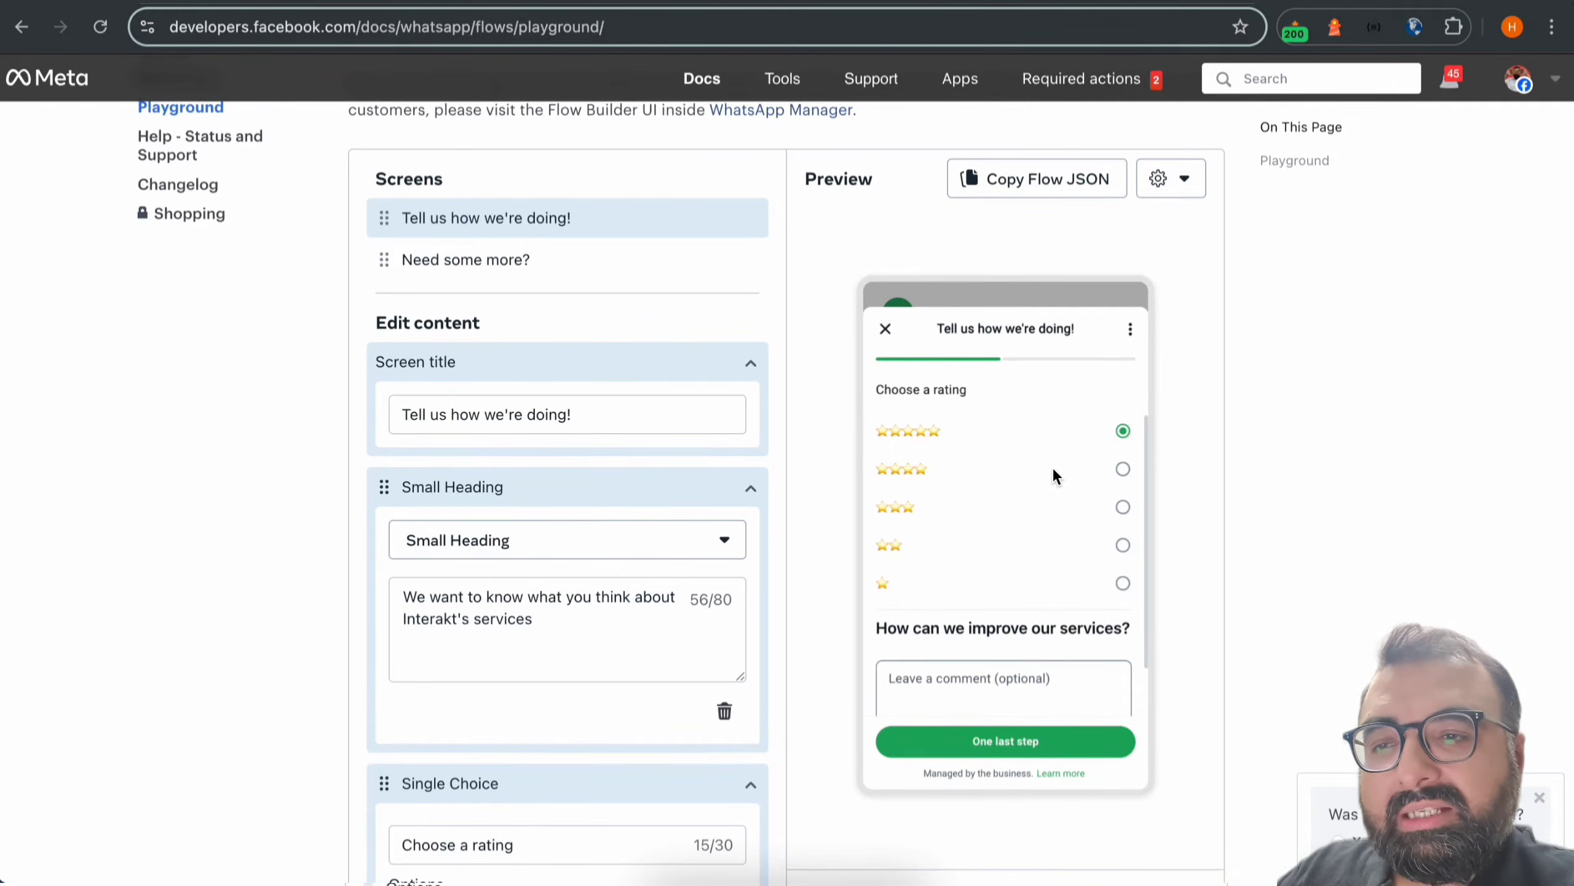
{"action": "scroll", "coordinate": [1053, 471], "scroll_direction": "down", "scroll_amount": 1}
{"action": "left_click", "coordinate": [1006, 622]}
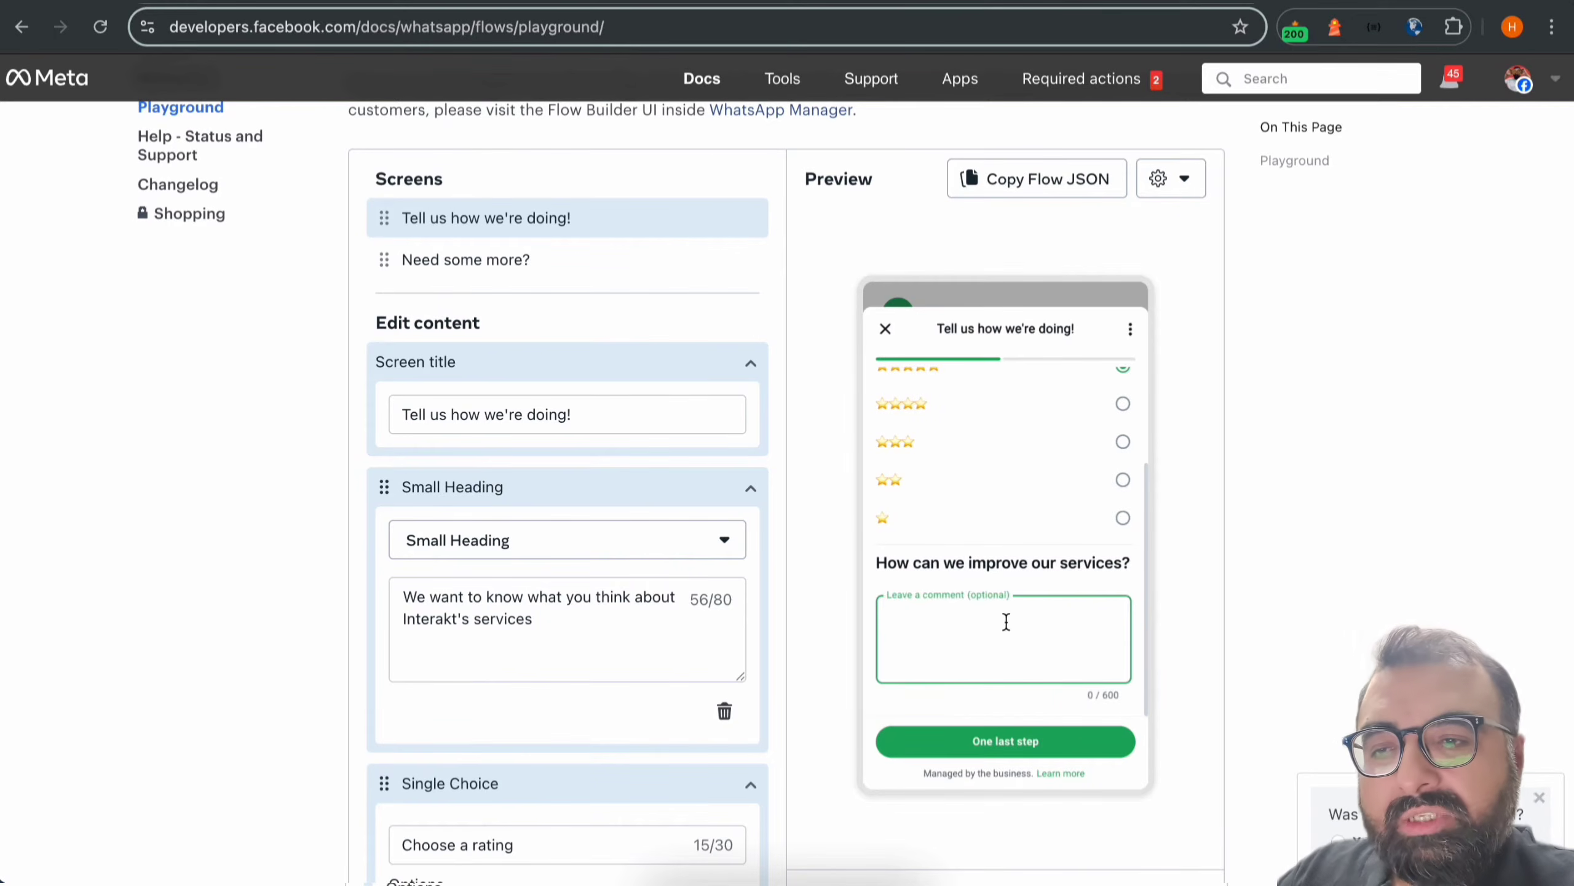
{"action": "type", "text": "Amazing"}
{"action": "left_click", "coordinate": [998, 746]}
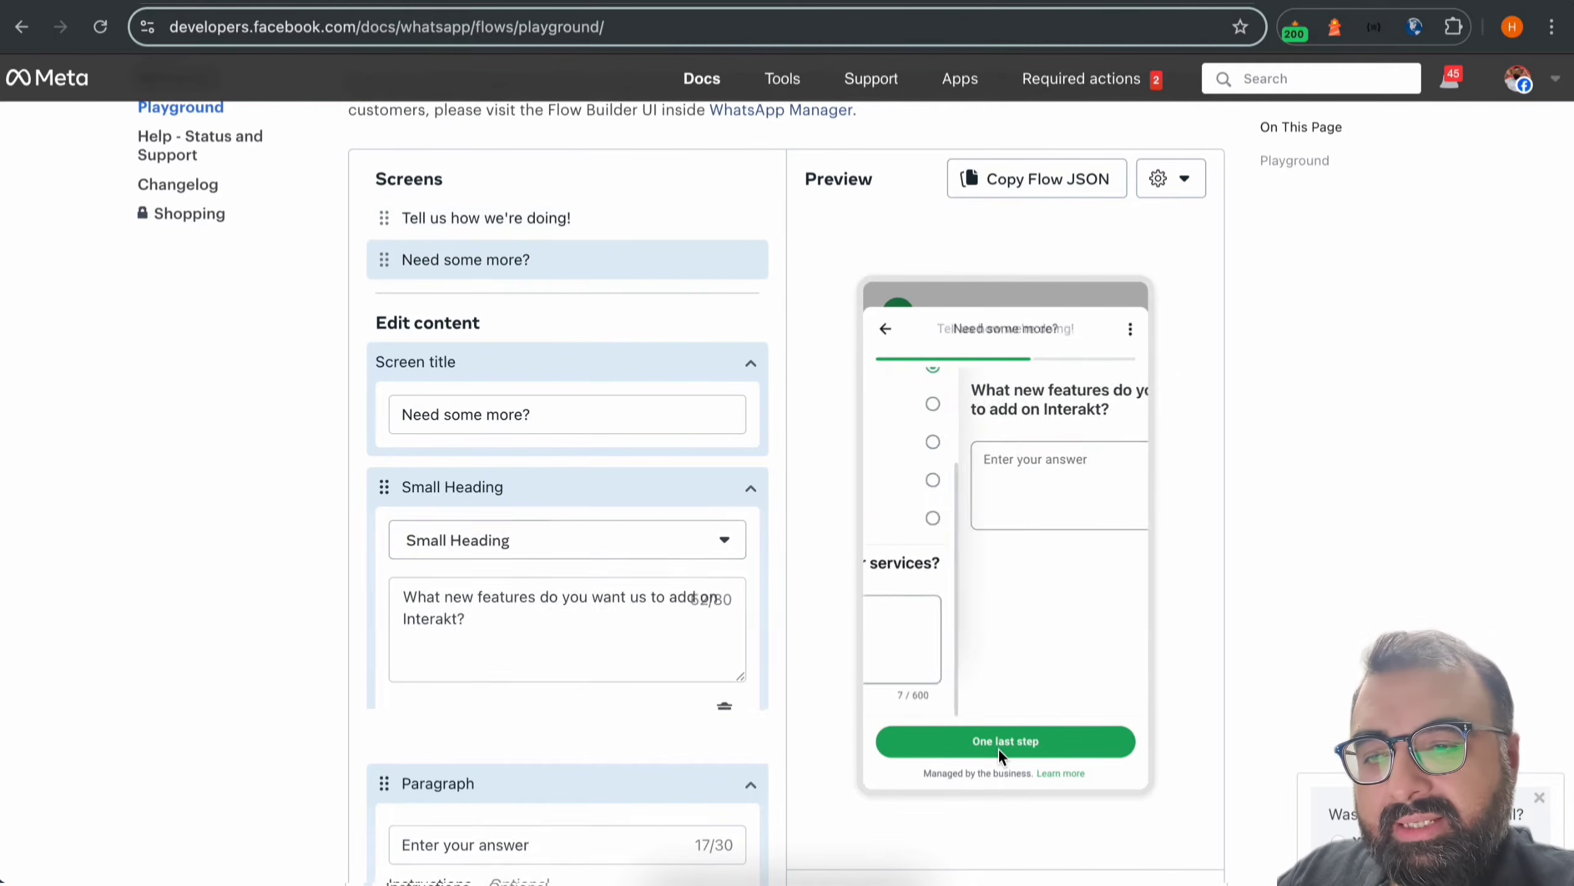
Answer the preview's new-features question with "All good, thanks!" and submit the test flow
{"action": "left_click", "coordinate": [1008, 452]}
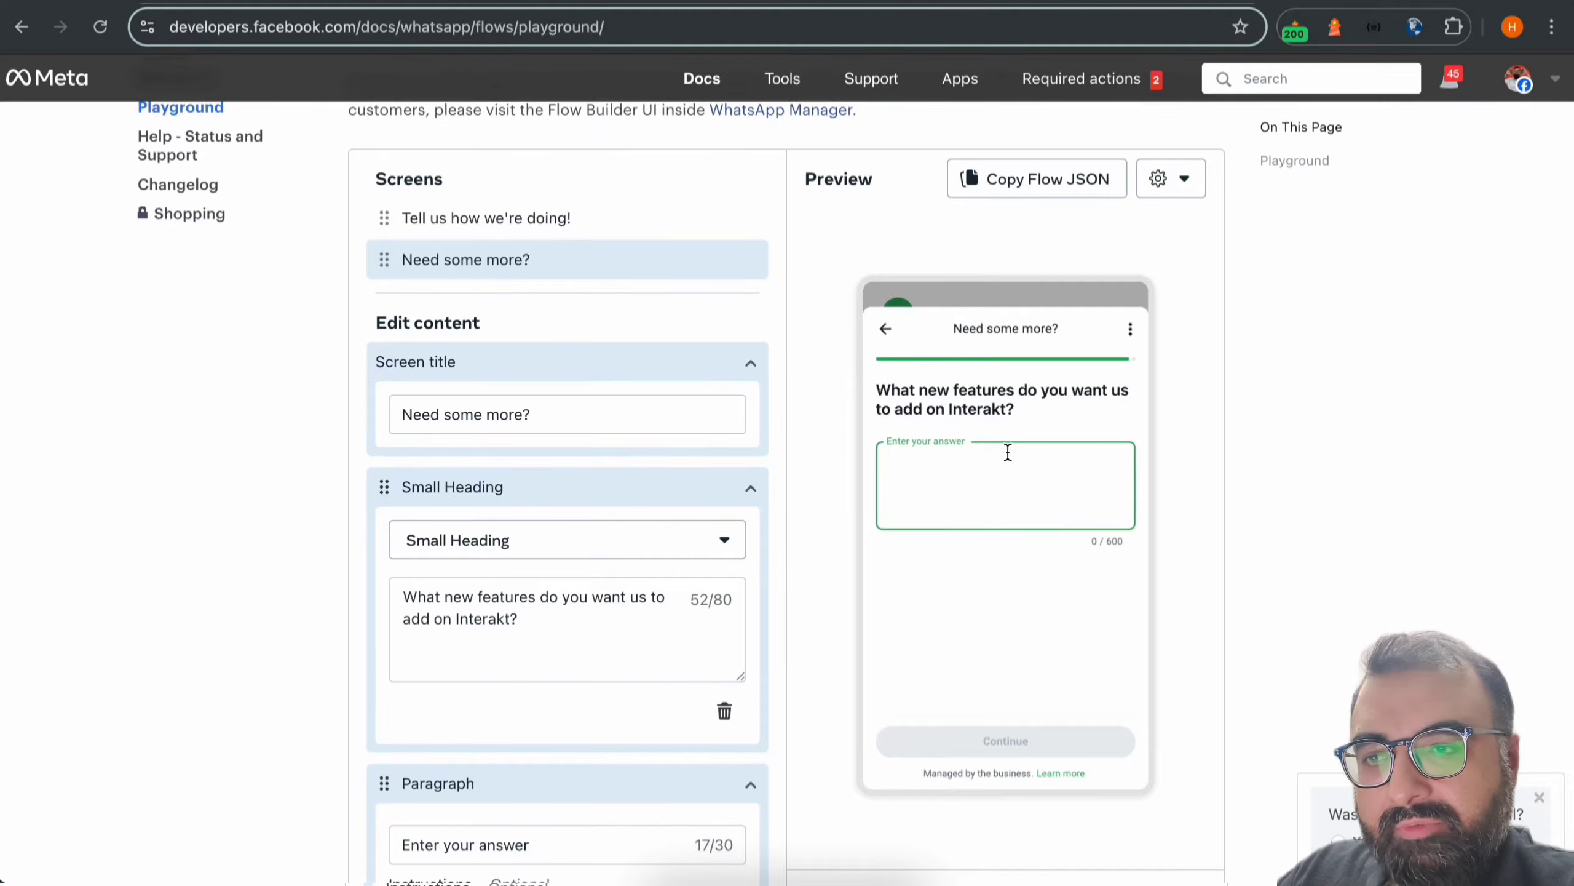
{"action": "type", "text": "All good, thanks!"}
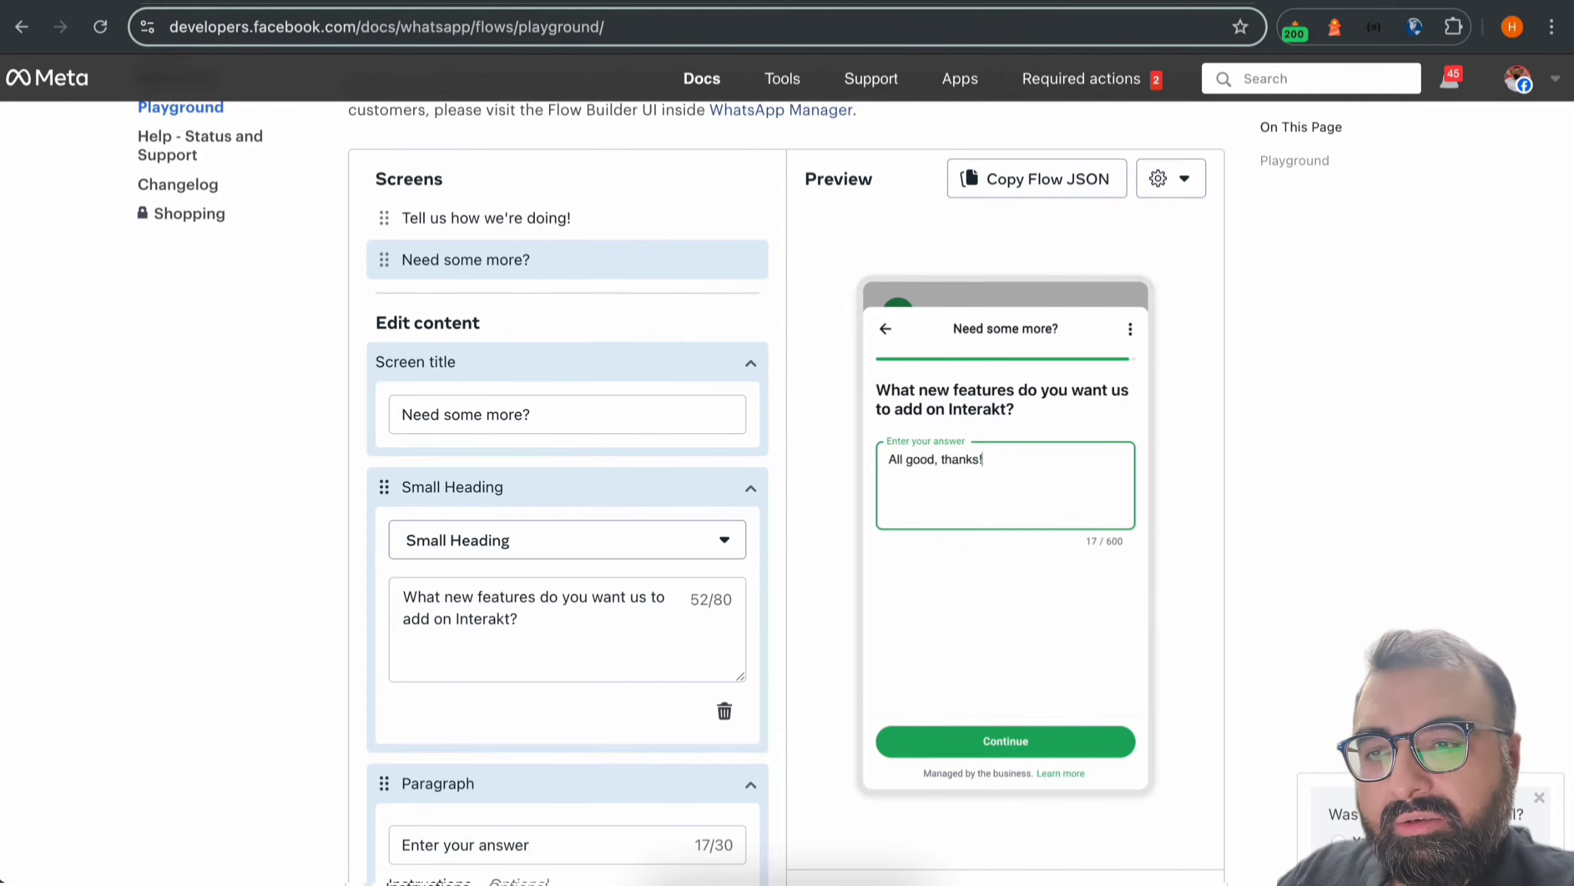
{"action": "left_click", "coordinate": [1007, 743]}
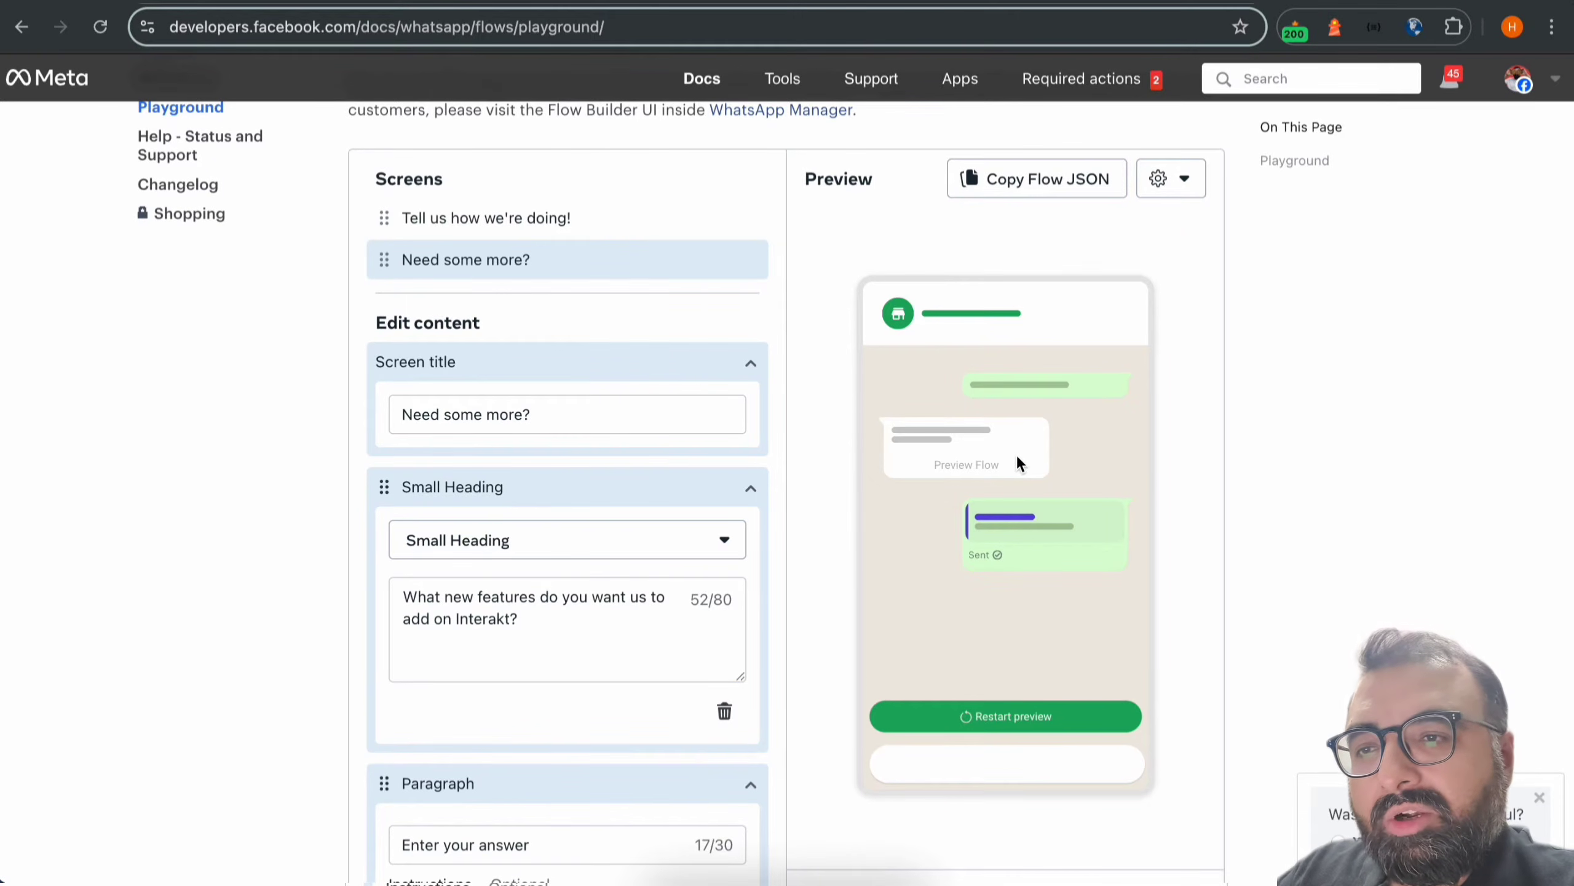
Copy the flow JSON and, in WhatsApp Manager, create the "Feedback on my services" survey flow from the Default template without endpoint
{"action": "left_click", "coordinate": [1055, 186]}
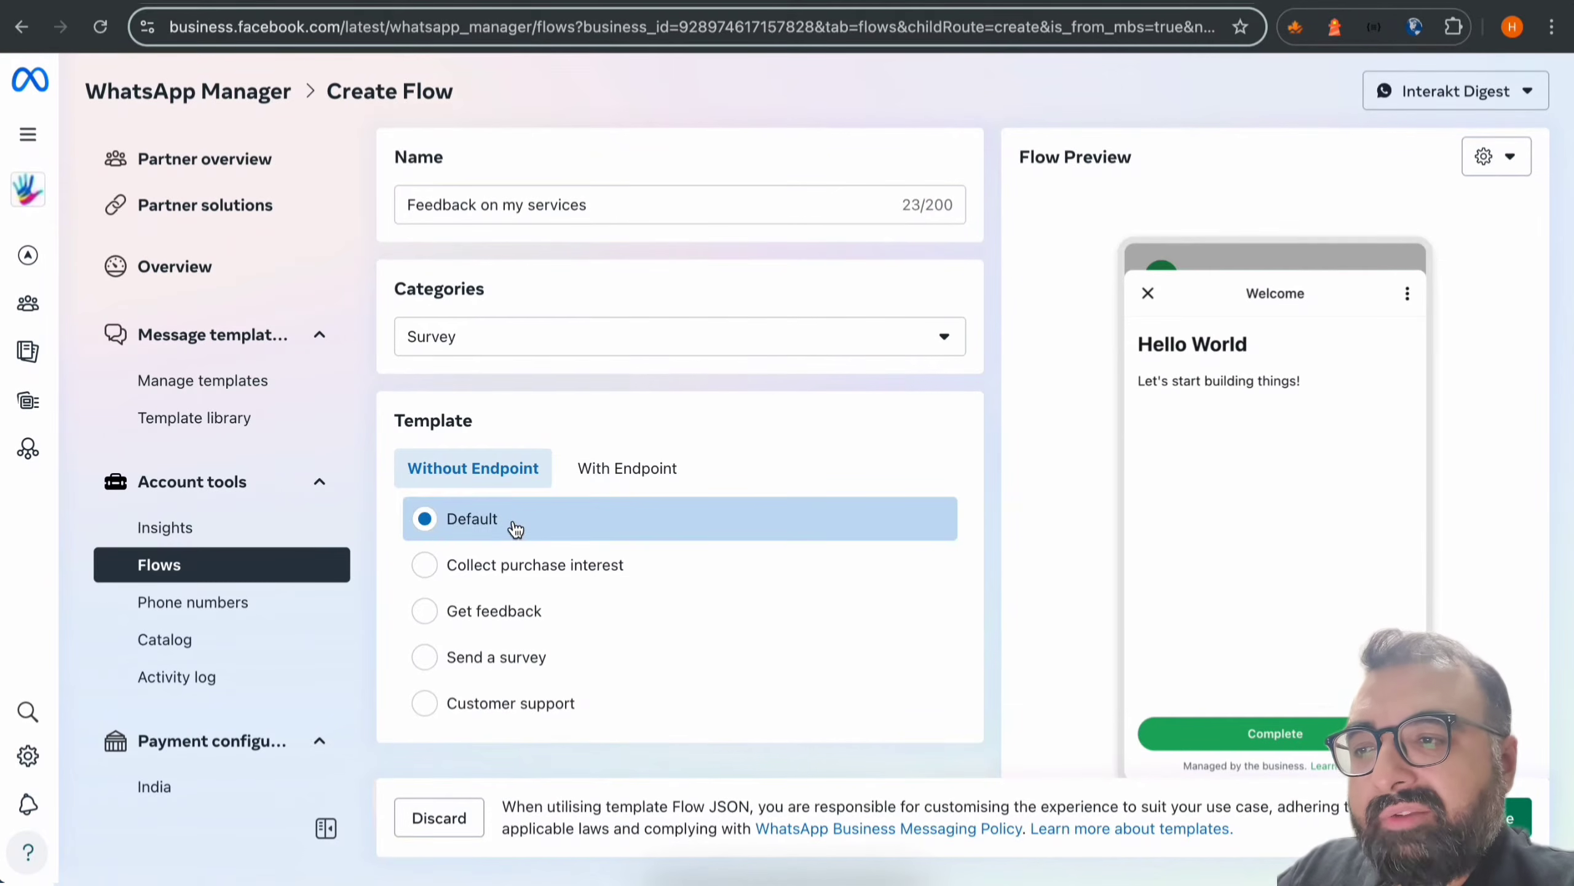
{"action": "scroll", "coordinate": [1131, 573], "scroll_direction": "down", "scroll_amount": 2}
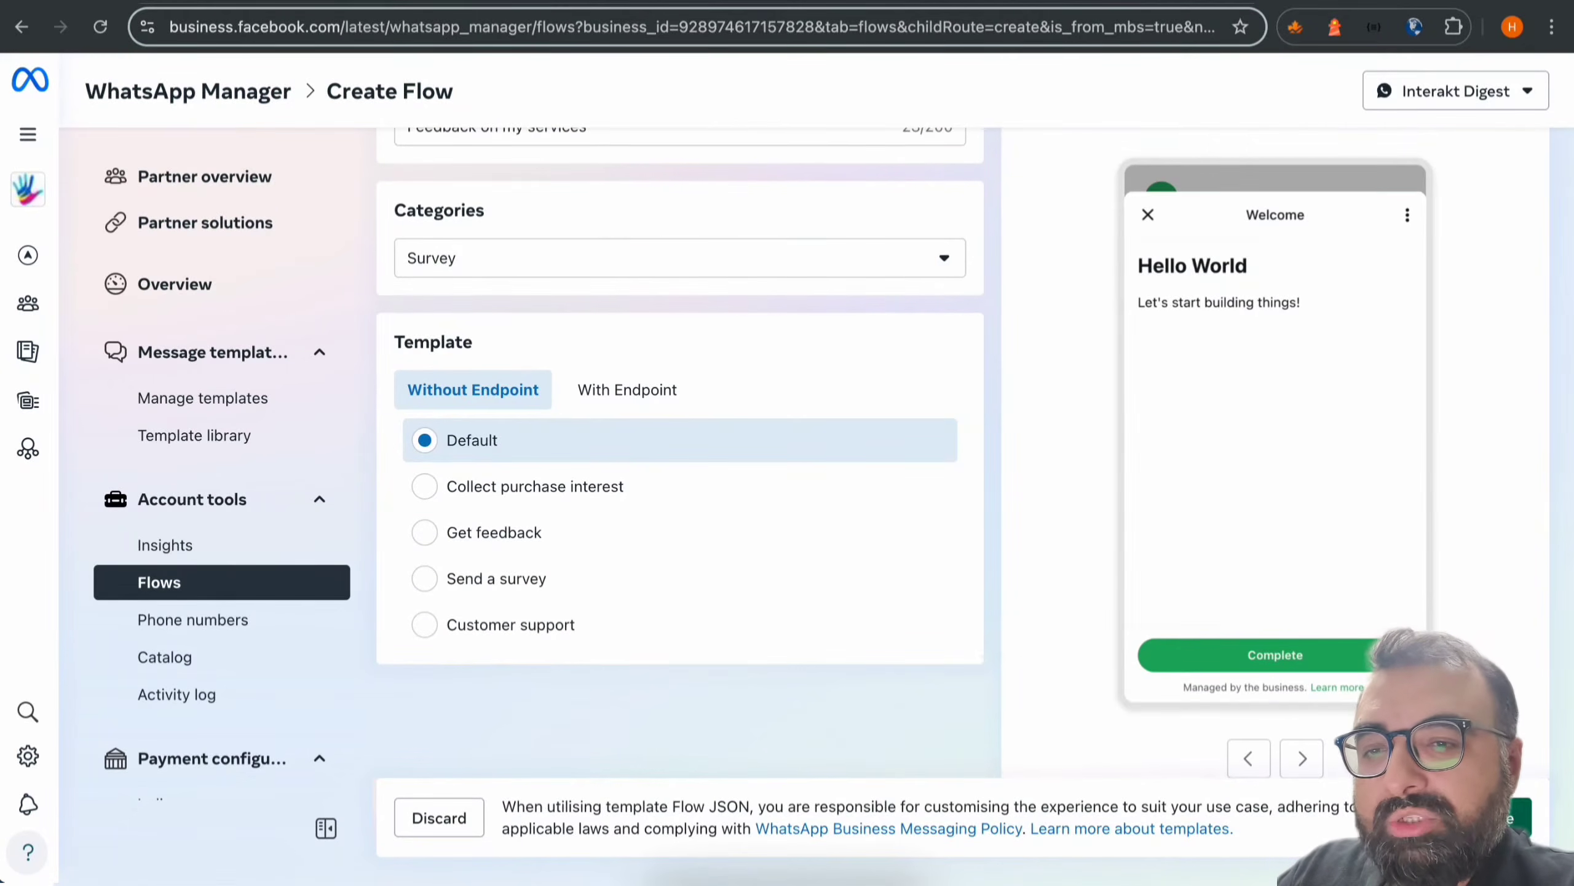
{"action": "left_click", "coordinate": [1490, 817]}
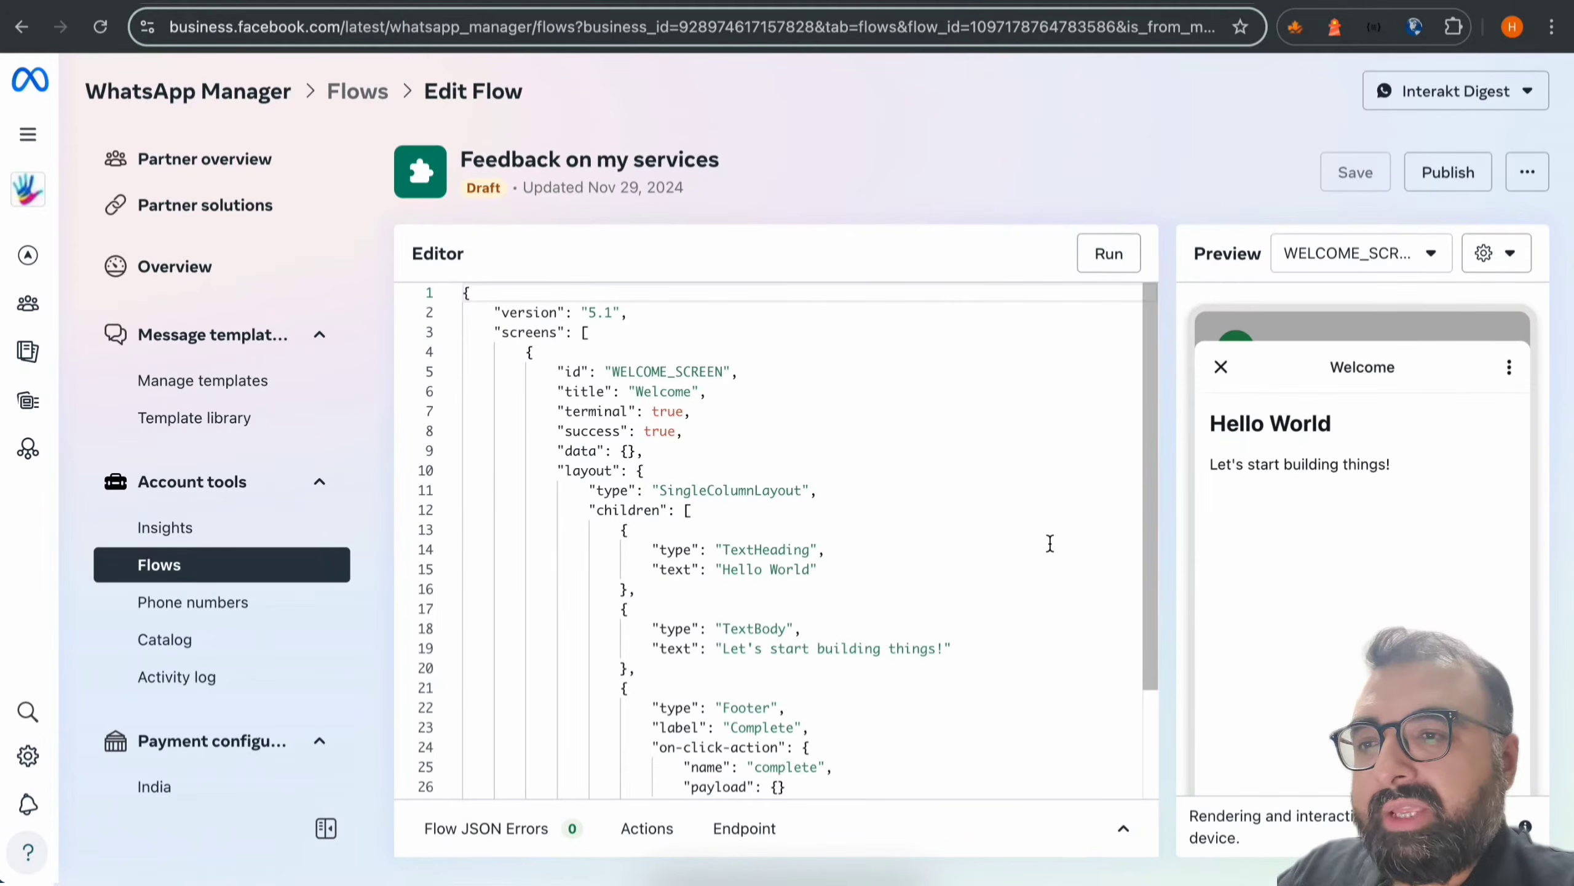
Replace all the default code in the flow editor with the copied flow JSON and run it to refresh the preview
{"action": "left_click", "coordinate": [857, 502]}
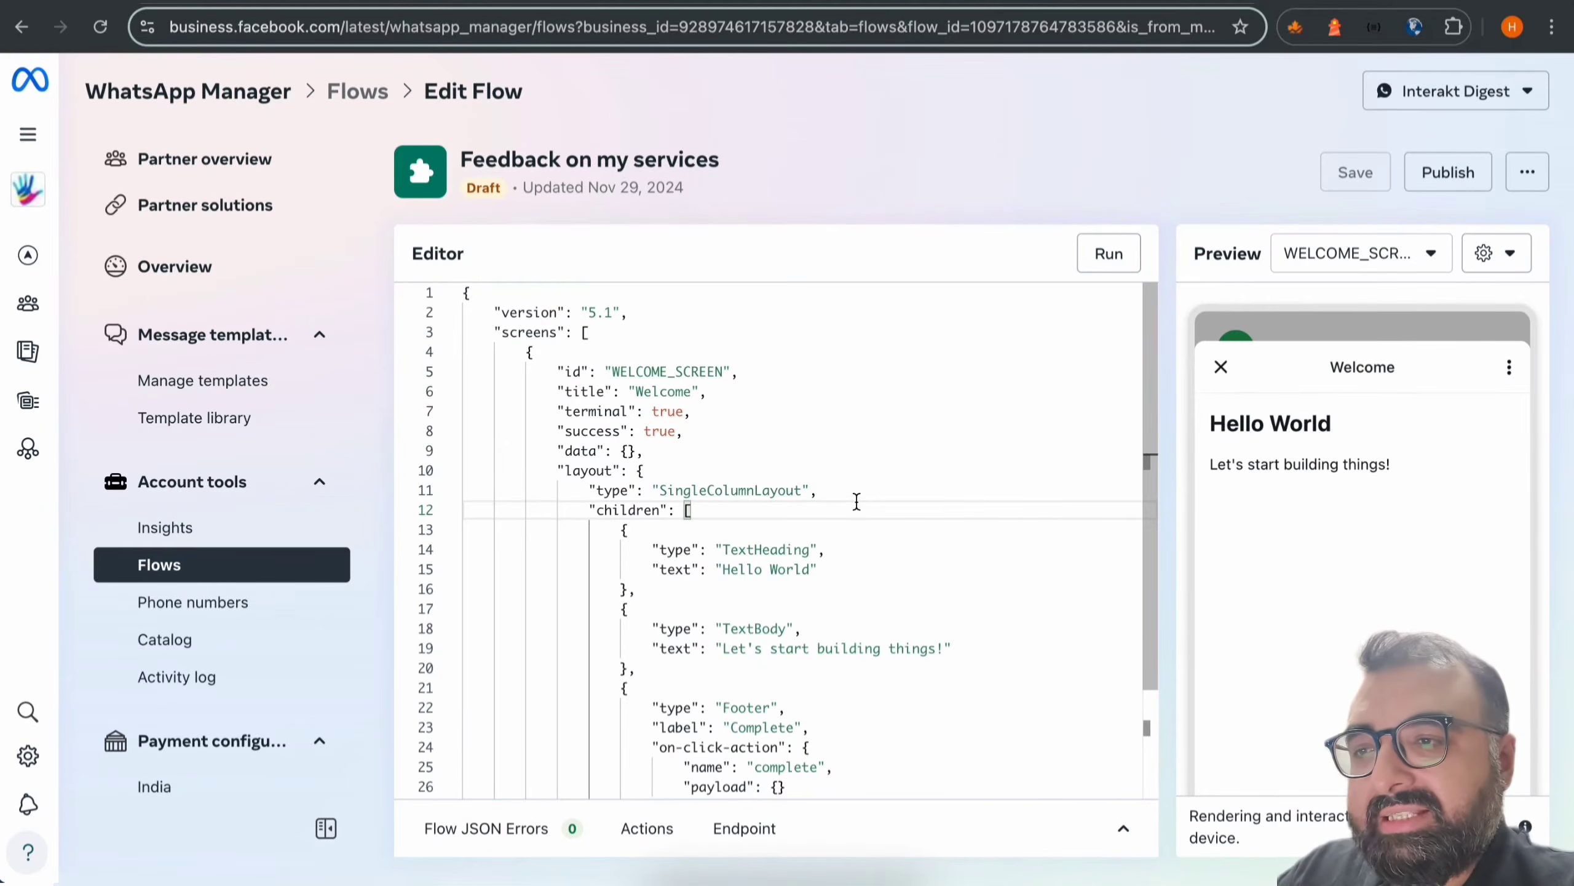
{"action": "key", "text": "ctrl+a"}
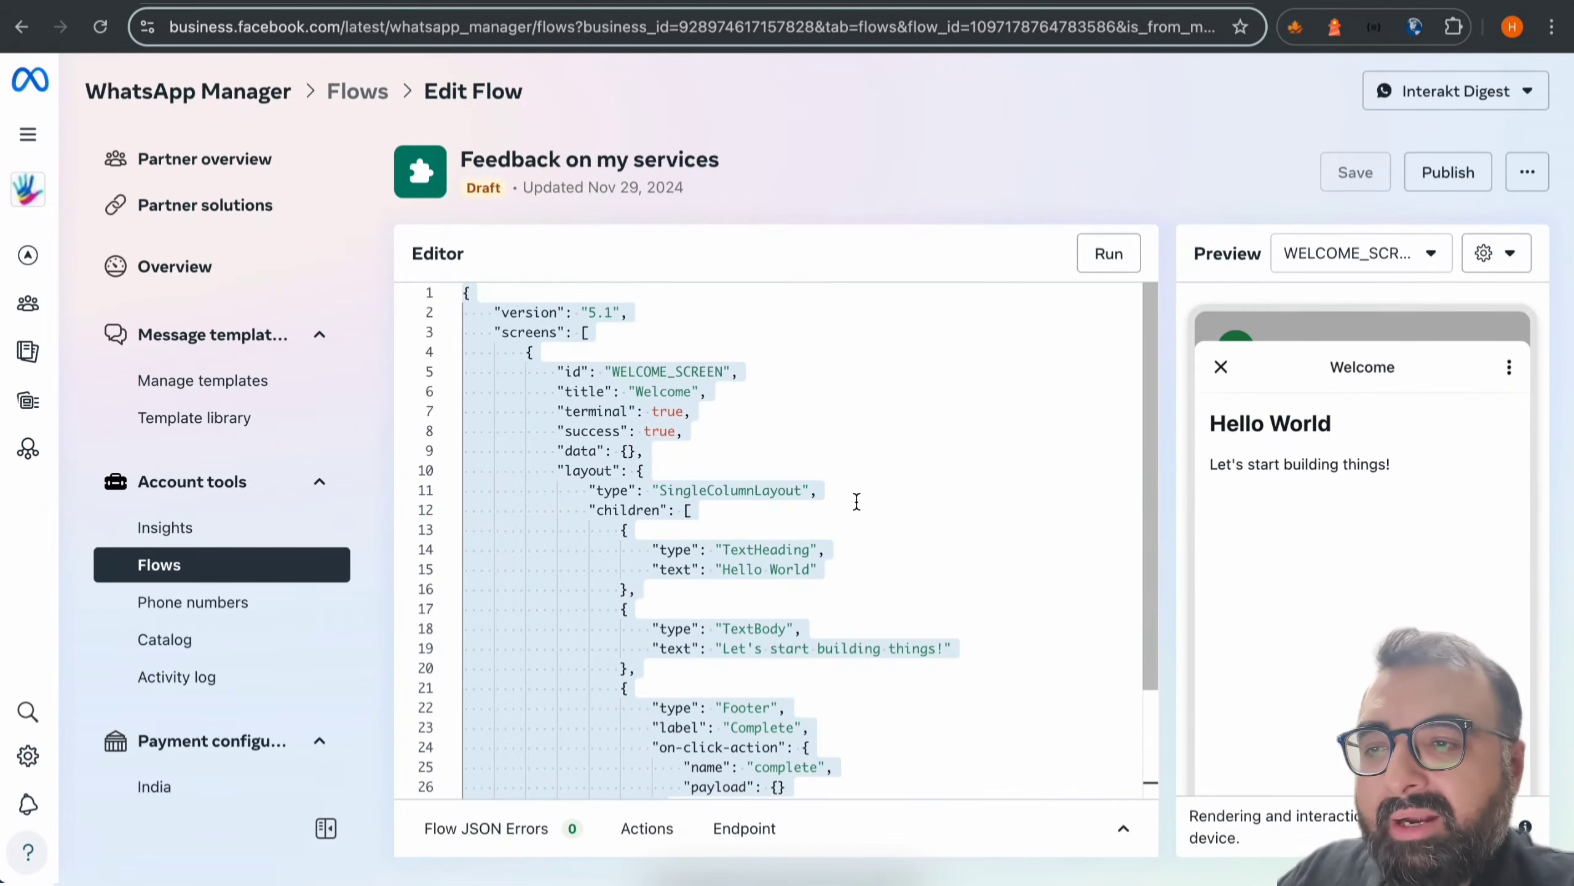
{"action": "key", "text": "BackSpace"}
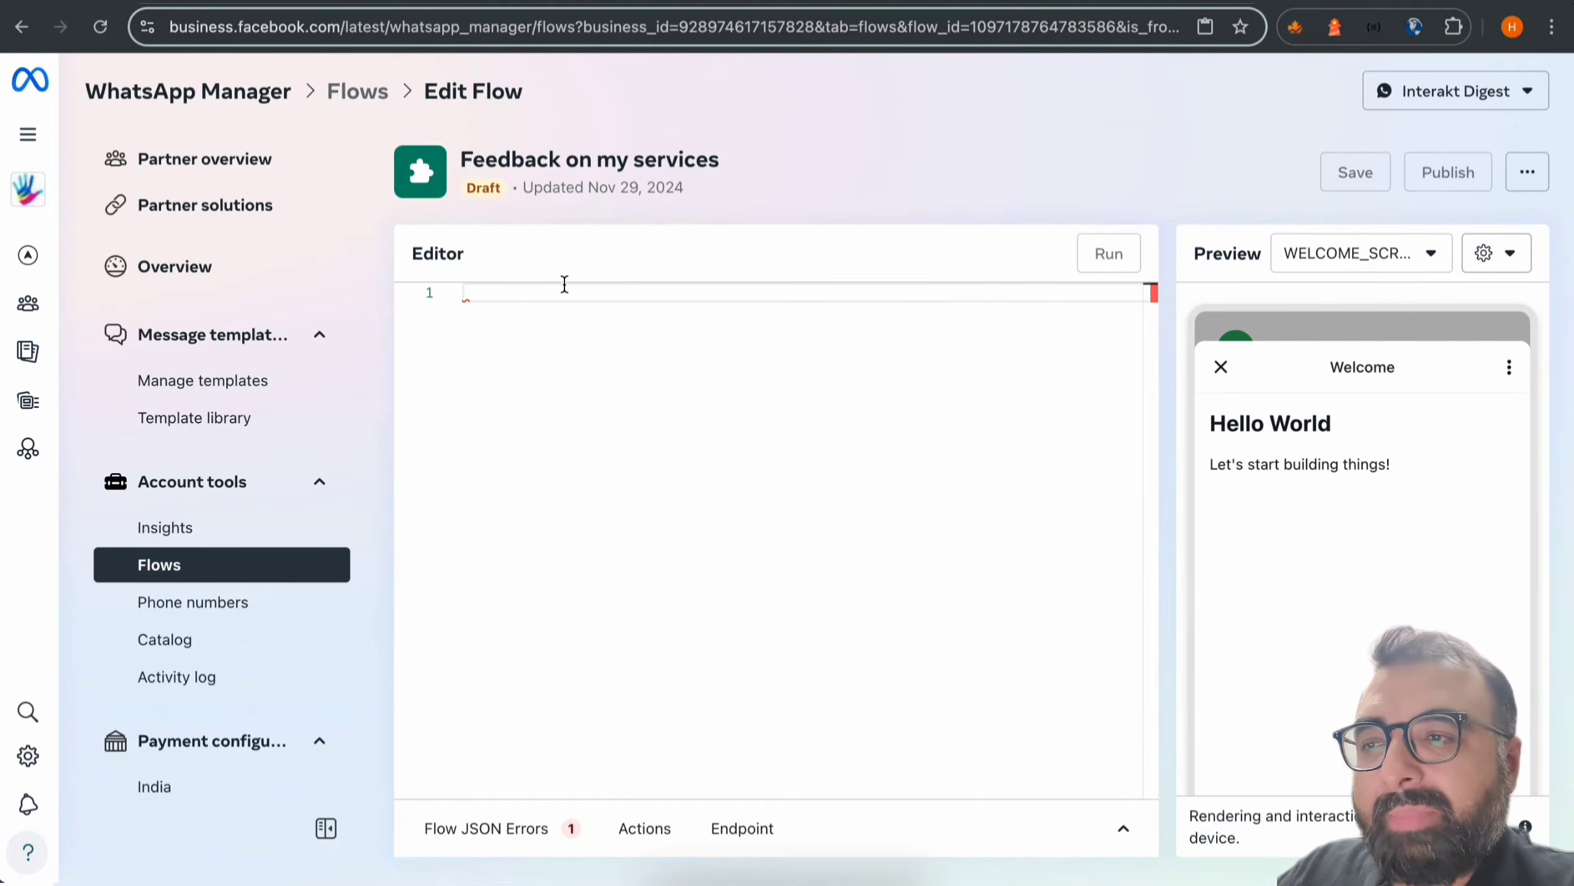
{"action": "right_click", "coordinate": [565, 283]}
{"action": "left_click", "coordinate": [620, 460]}
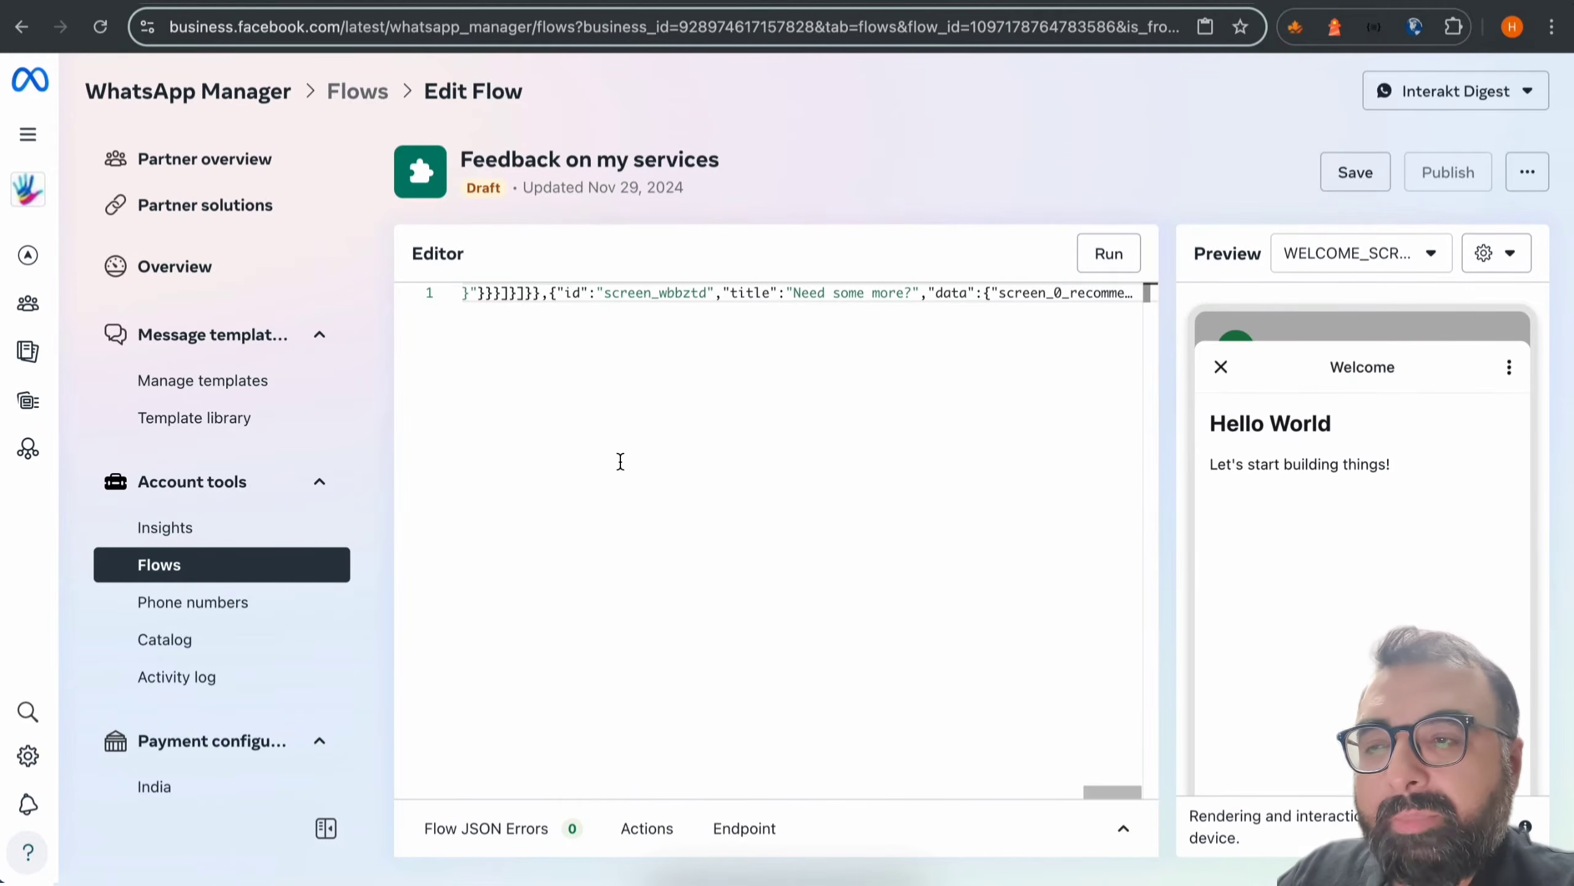
{"action": "left_click", "coordinate": [1109, 253]}
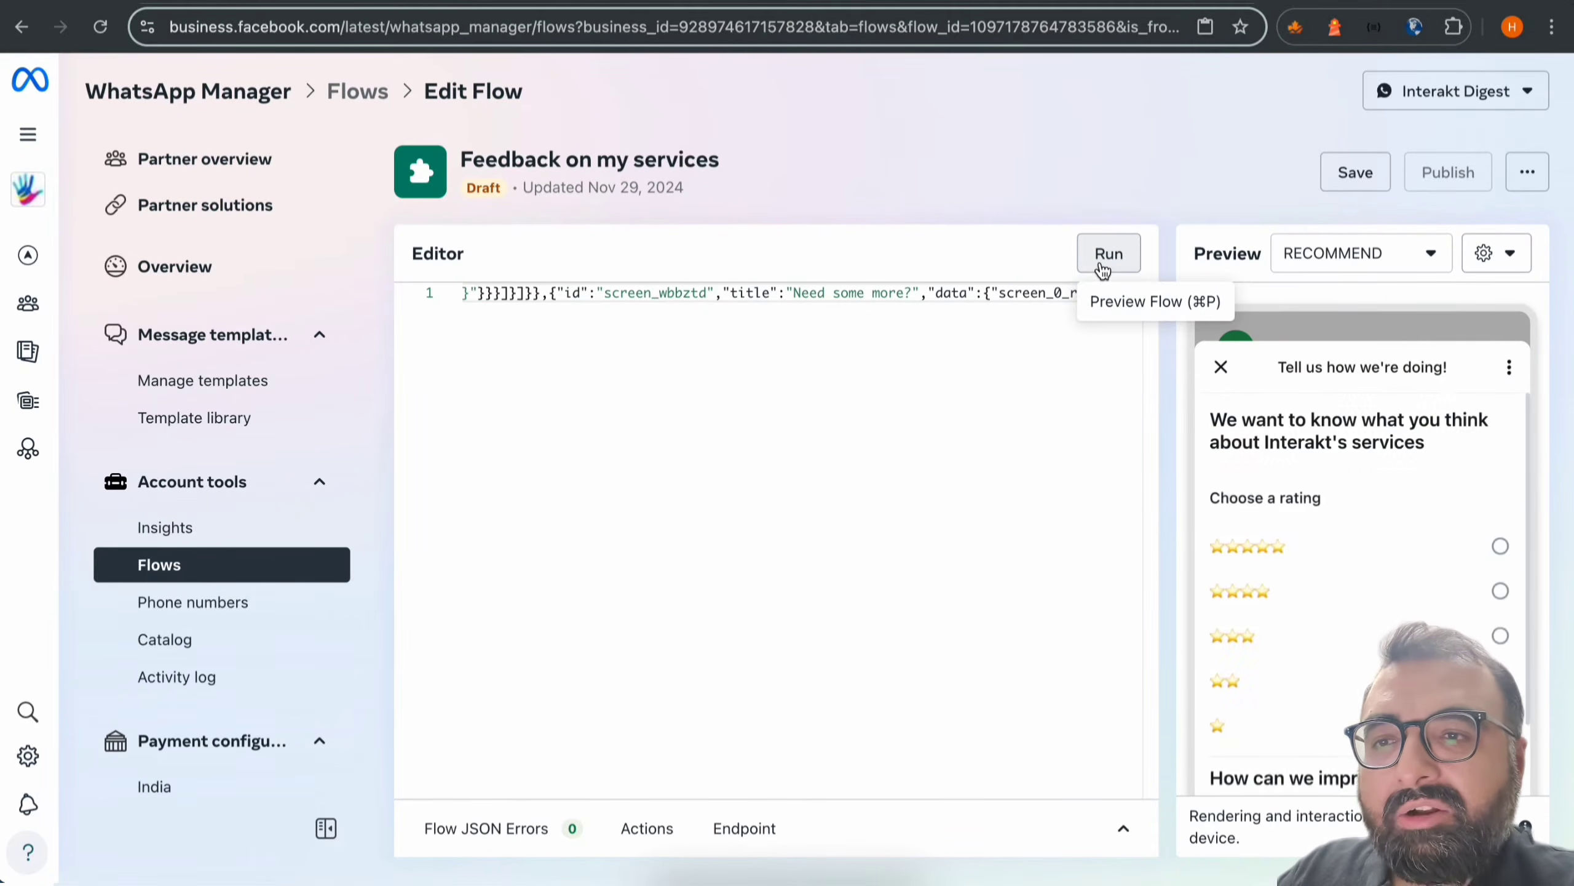
Examine the first feedback screen in the preview and check the list of screens in the flow
{"action": "scroll", "coordinate": [1337, 489], "scroll_direction": "down", "scroll_amount": 2}
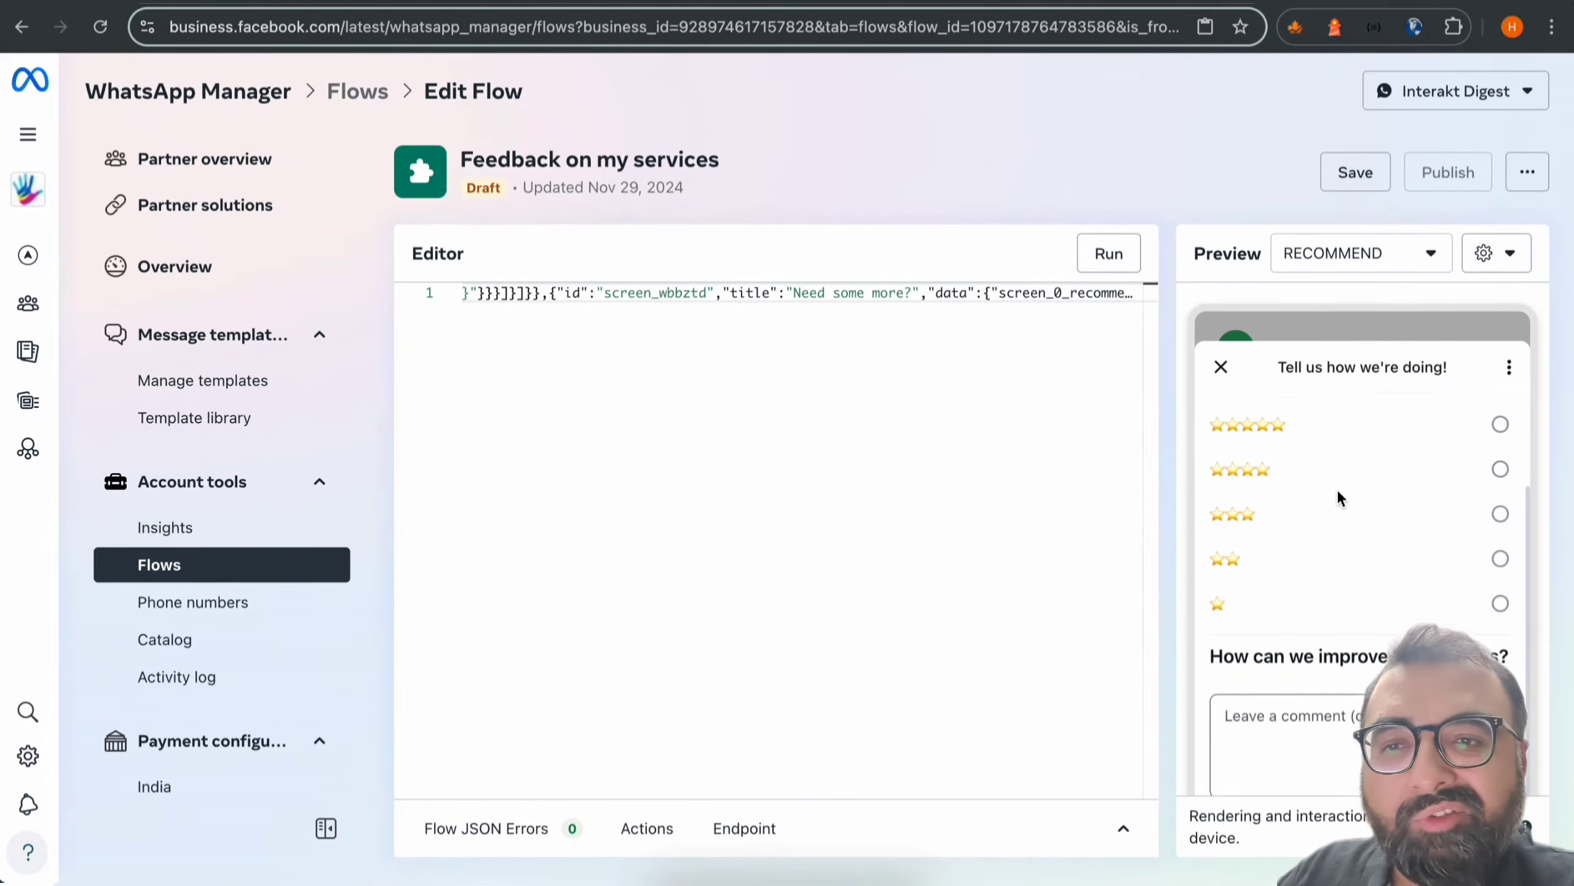
{"action": "scroll", "coordinate": [1337, 489], "scroll_direction": "up", "scroll_amount": 2}
{"action": "scroll", "coordinate": [1337, 490], "scroll_direction": "down", "scroll_amount": 2}
{"action": "scroll", "coordinate": [1337, 490], "scroll_direction": "up", "scroll_amount": 2}
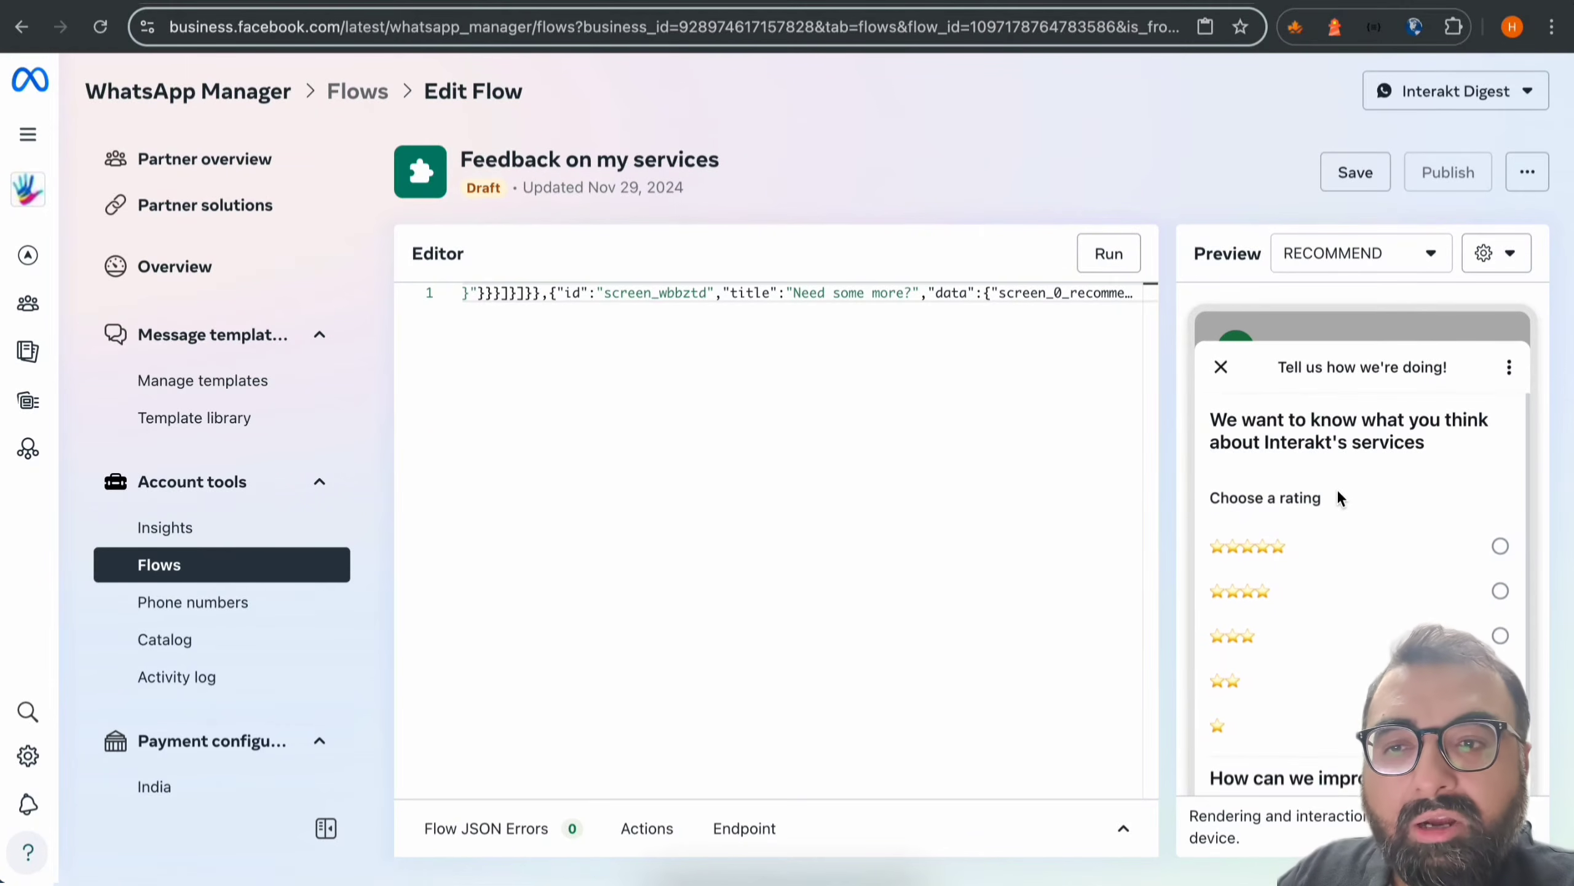
{"action": "left_click", "coordinate": [1420, 253]}
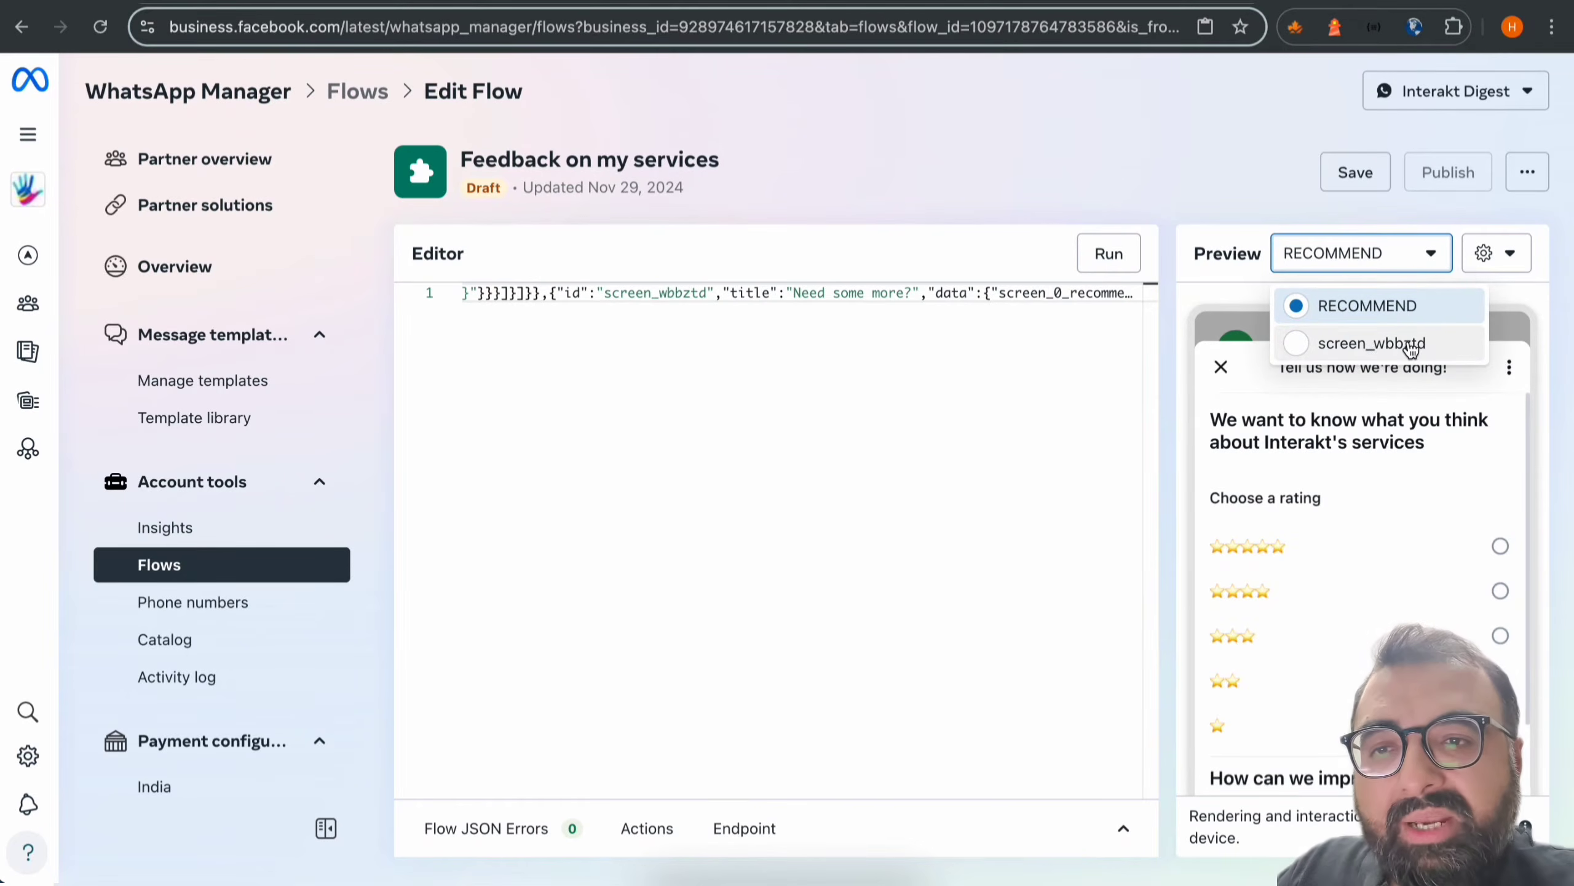
{"action": "left_click", "coordinate": [925, 530]}
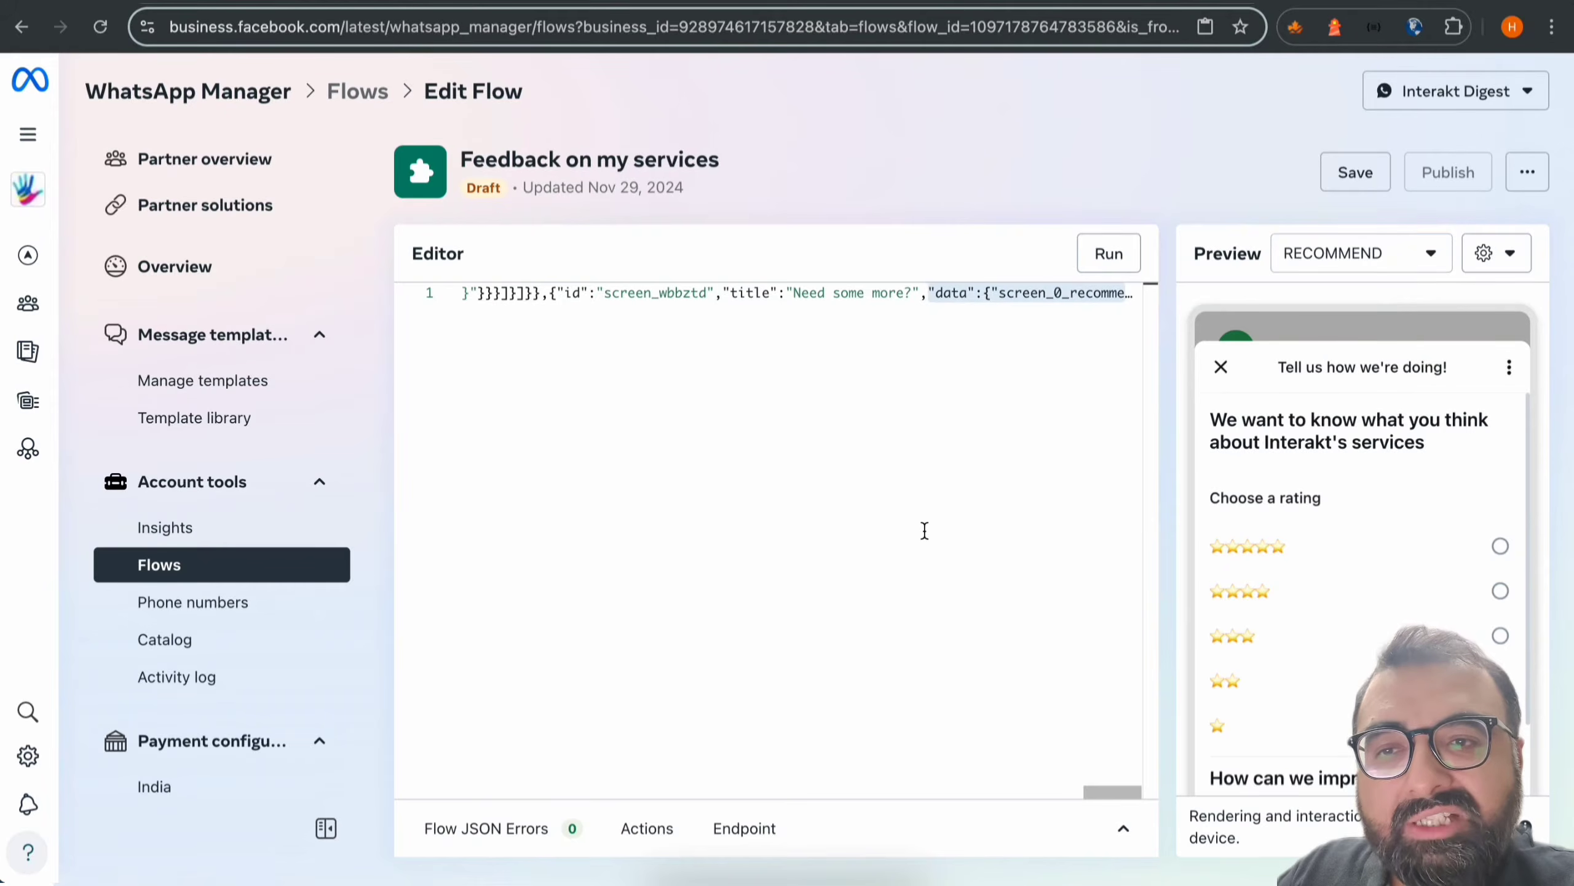
Switch to a blank text document and note the first screen's ID, "RECOMMEND"
{"action": "left_click", "coordinate": [781, 835]}
{"action": "left_click_drag", "start_coordinate": [149, 284], "coordinate": [928, 262]}
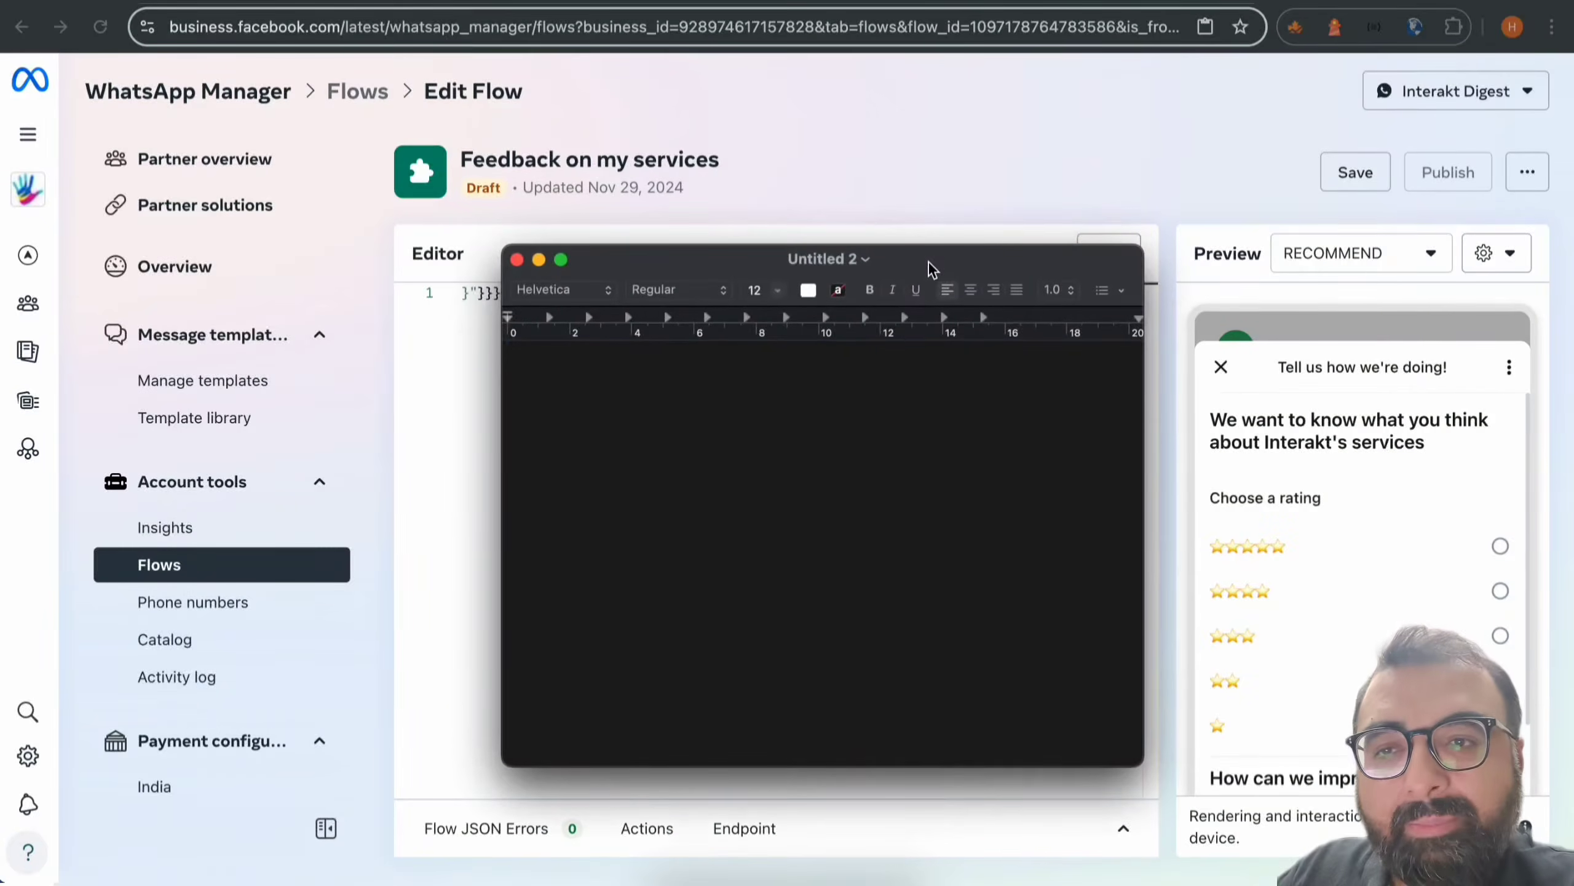
{"action": "type", "text": "RECO"}
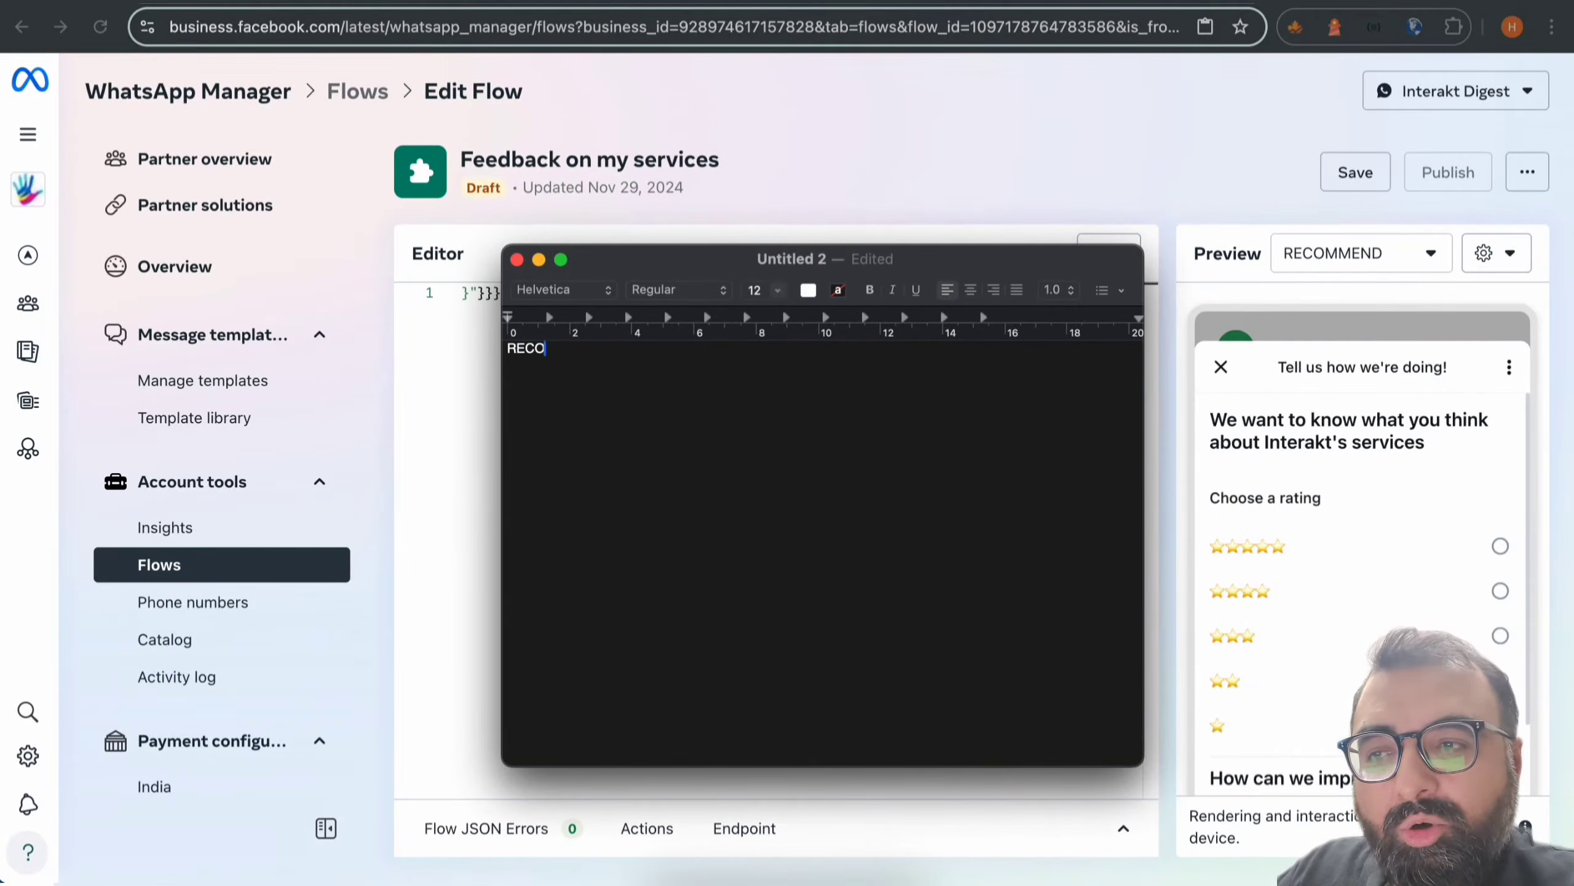
{"action": "type", "text": "MMEND"}
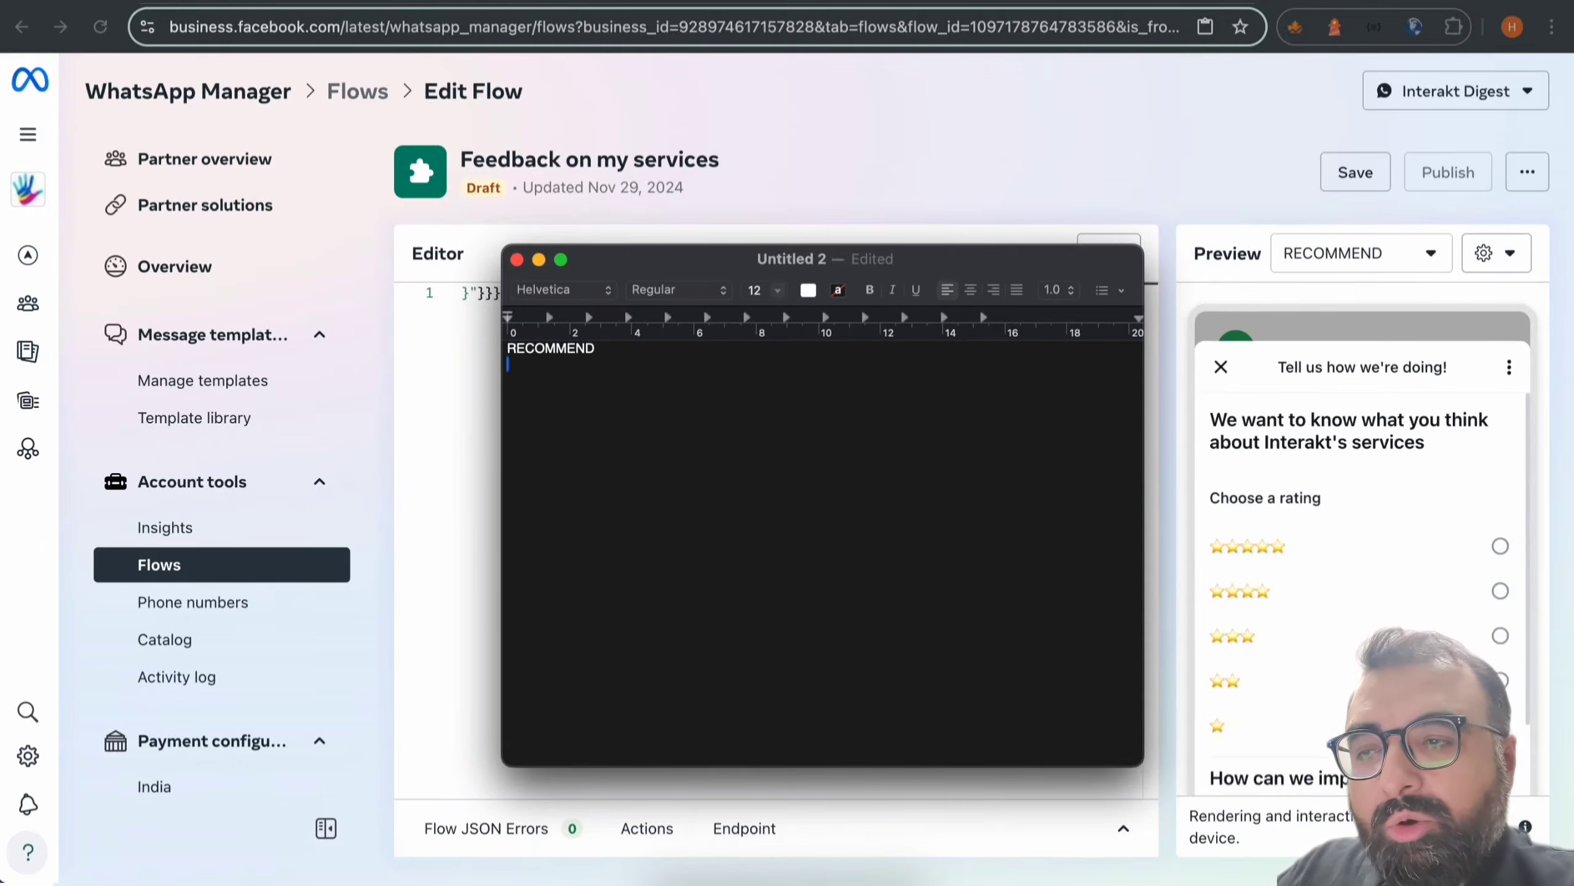
Preview the second screen, "screen_wbbztd", and copy its ID onto a new line of the text note
{"action": "left_click", "coordinate": [1495, 251]}
{"action": "left_click", "coordinate": [1417, 255]}
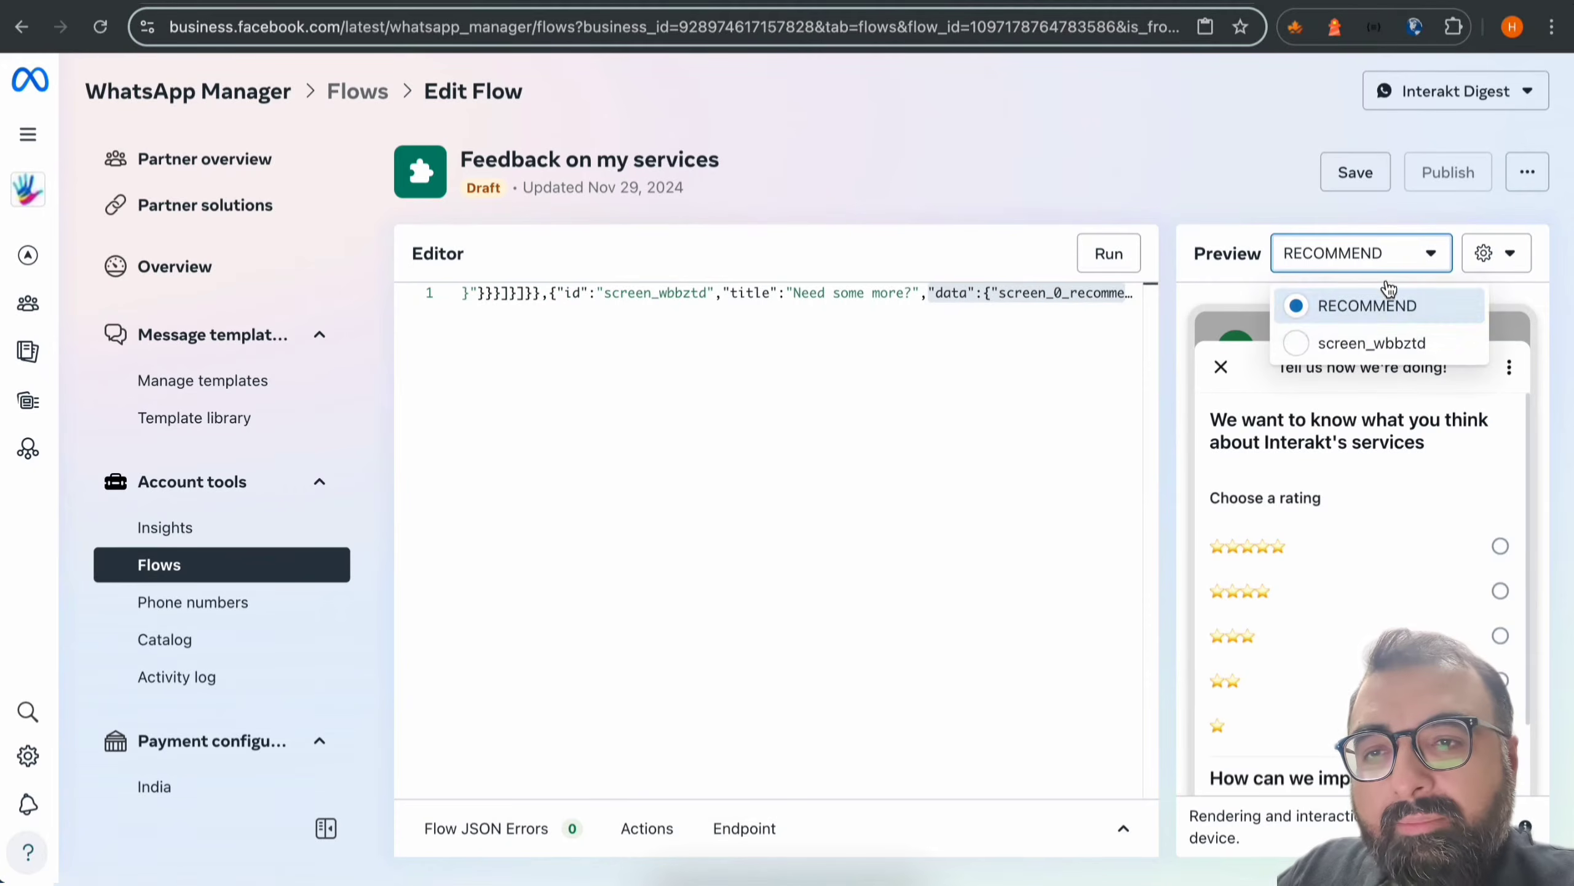
{"action": "left_click", "coordinate": [1396, 351]}
{"action": "left_click_drag", "start_coordinate": [1395, 254], "coordinate": [1284, 265]}
{"action": "left_click", "coordinate": [1001, 463]}
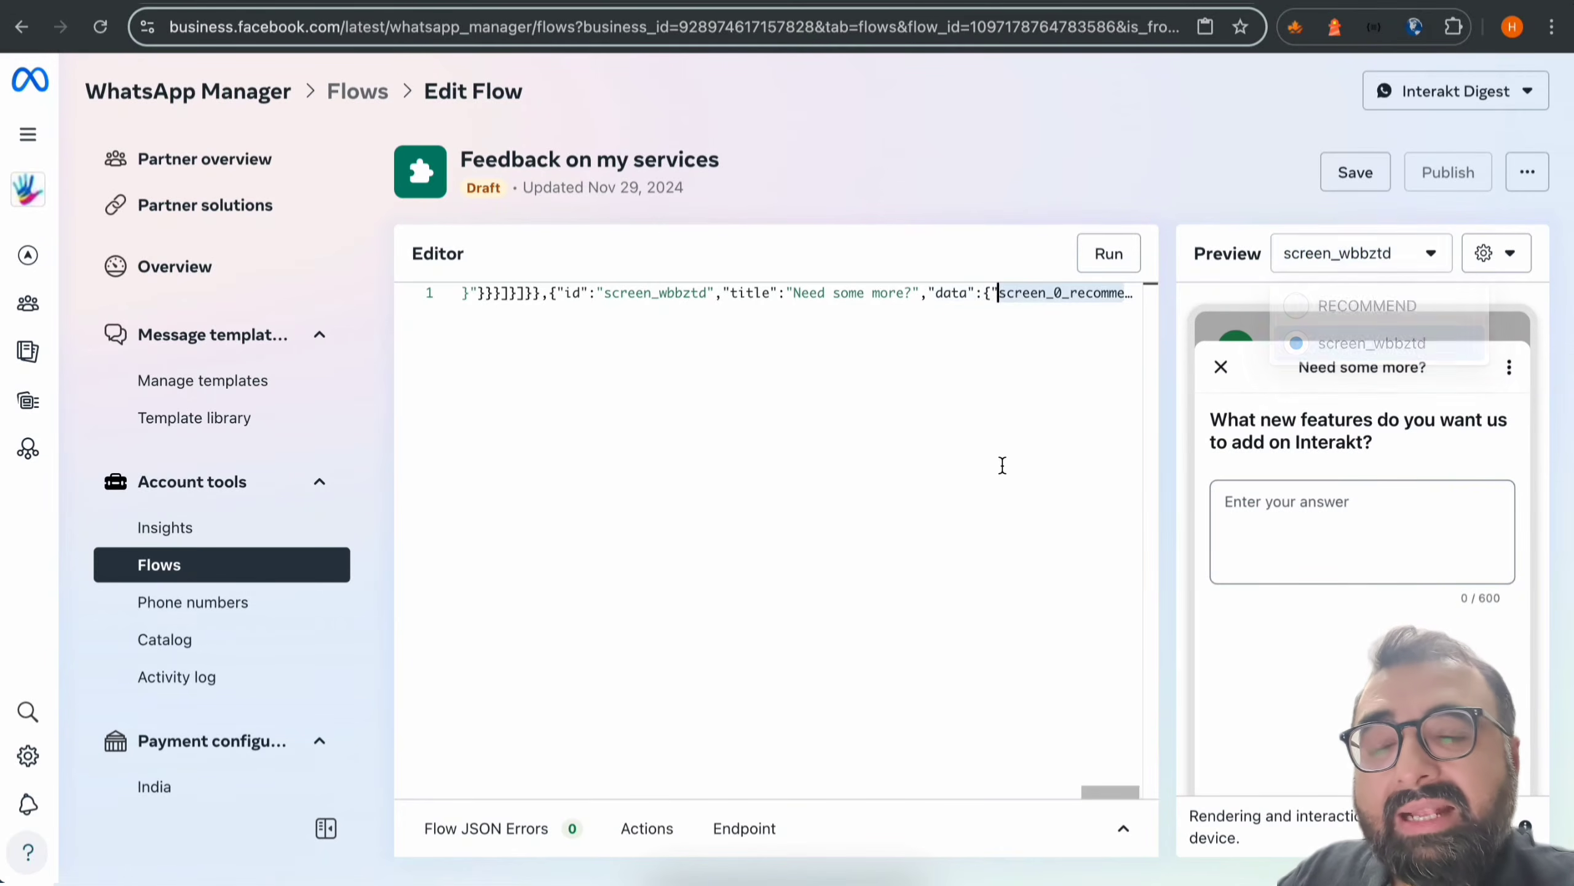
{"action": "key", "text": "ctrl+Up"}
{"action": "left_click", "coordinate": [1186, 674]}
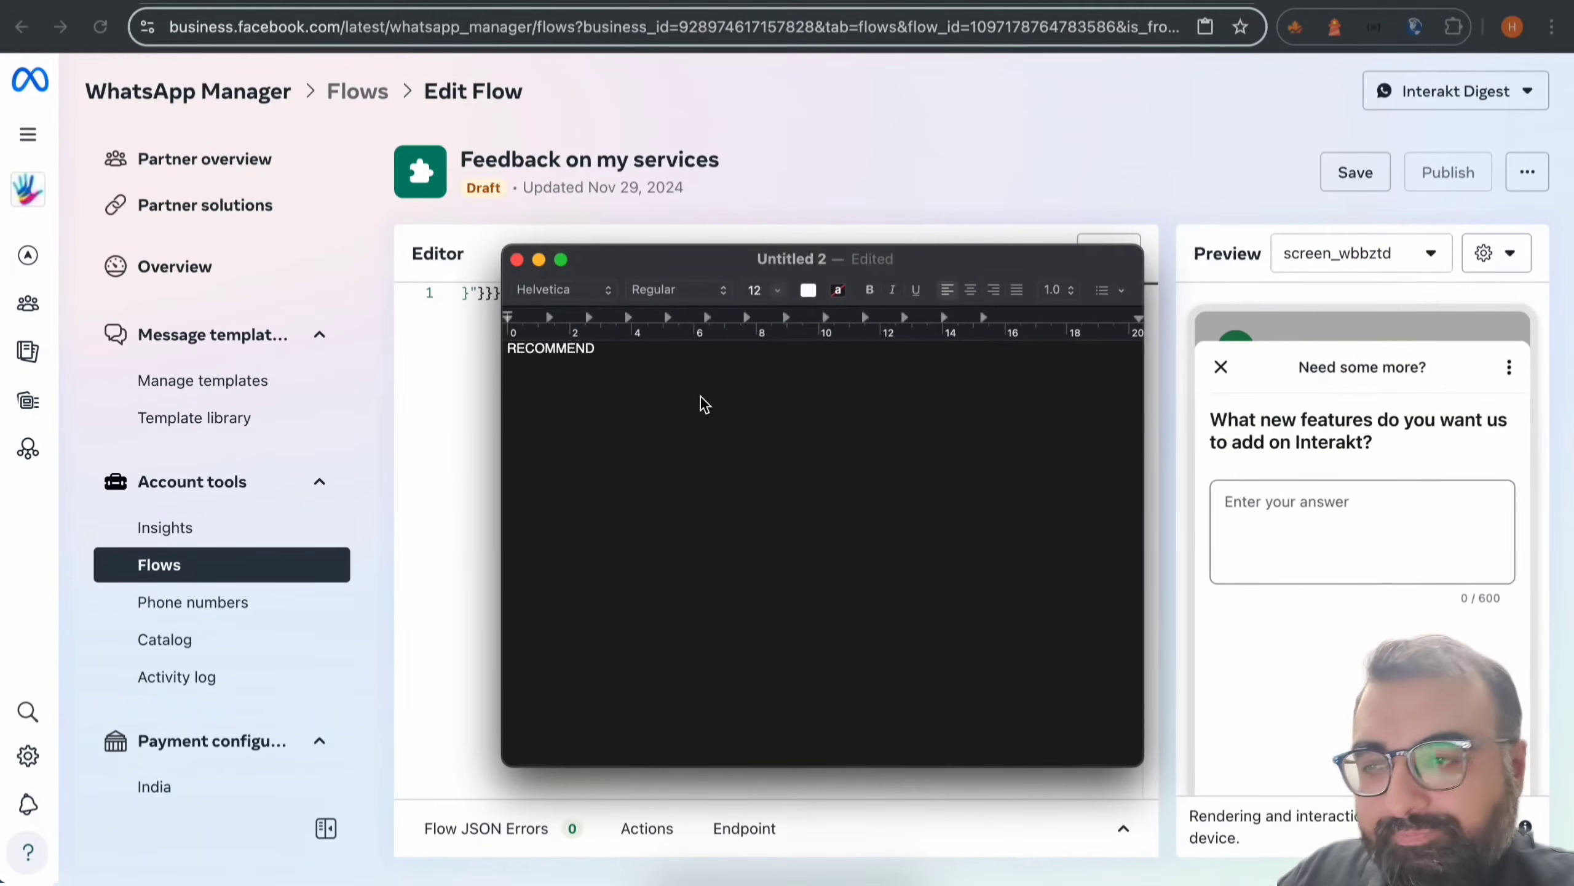
{"action": "key", "text": "super+v"}
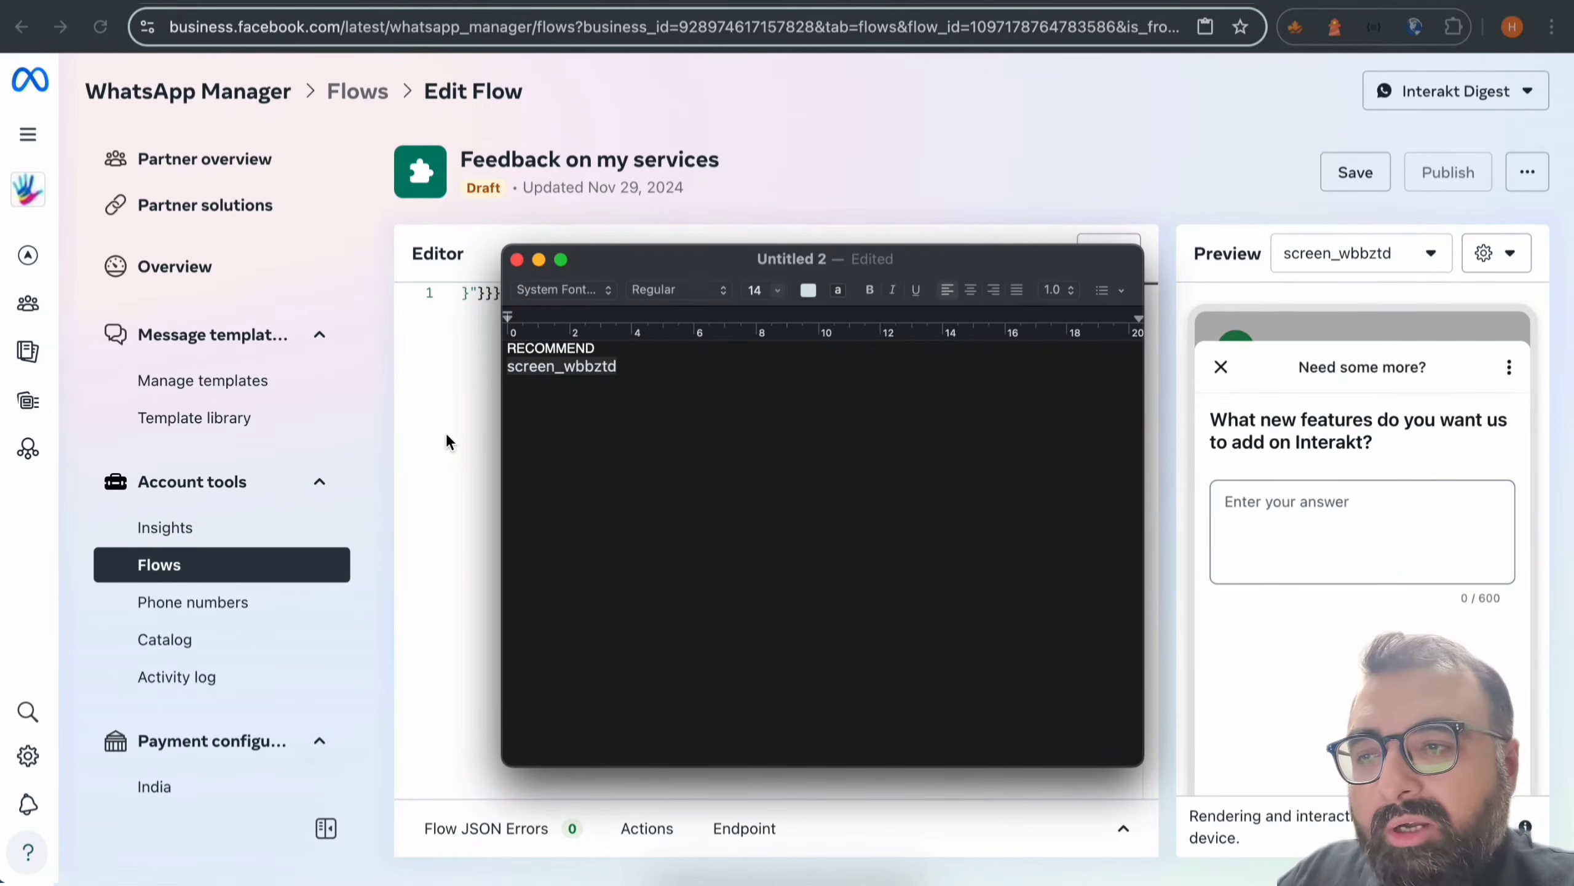
Return to the flow editor and save the "Feedback on my services" flow
{"action": "left_click", "coordinate": [479, 400]}
{"action": "left_click", "coordinate": [1346, 185]}
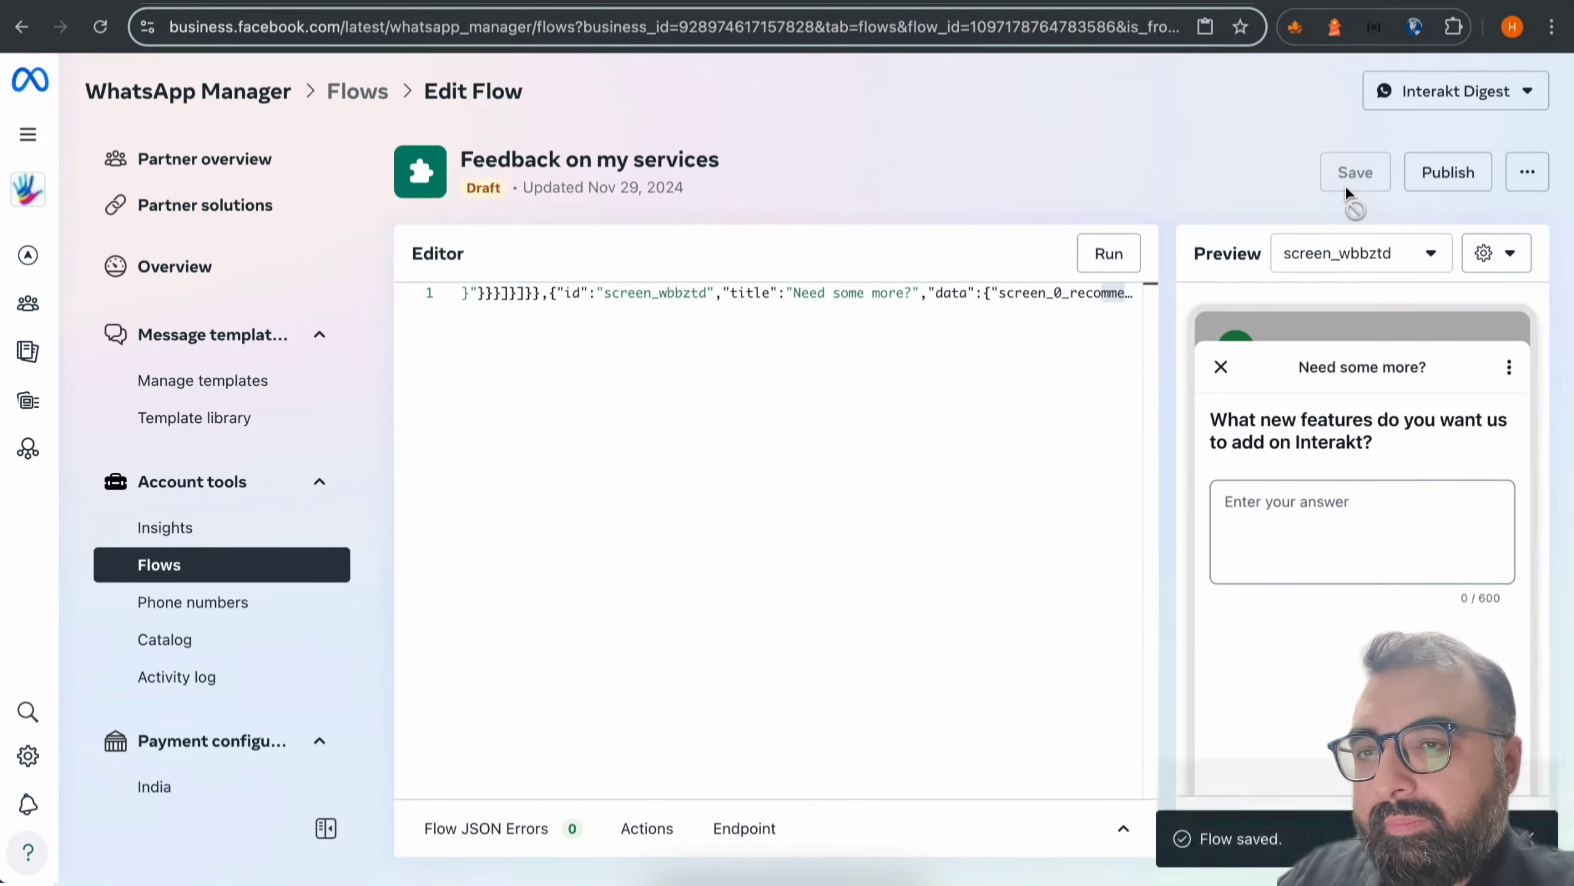
Publish the "Feedback on my services" flow and close the publishing dialog
{"action": "left_click", "coordinate": [1449, 177]}
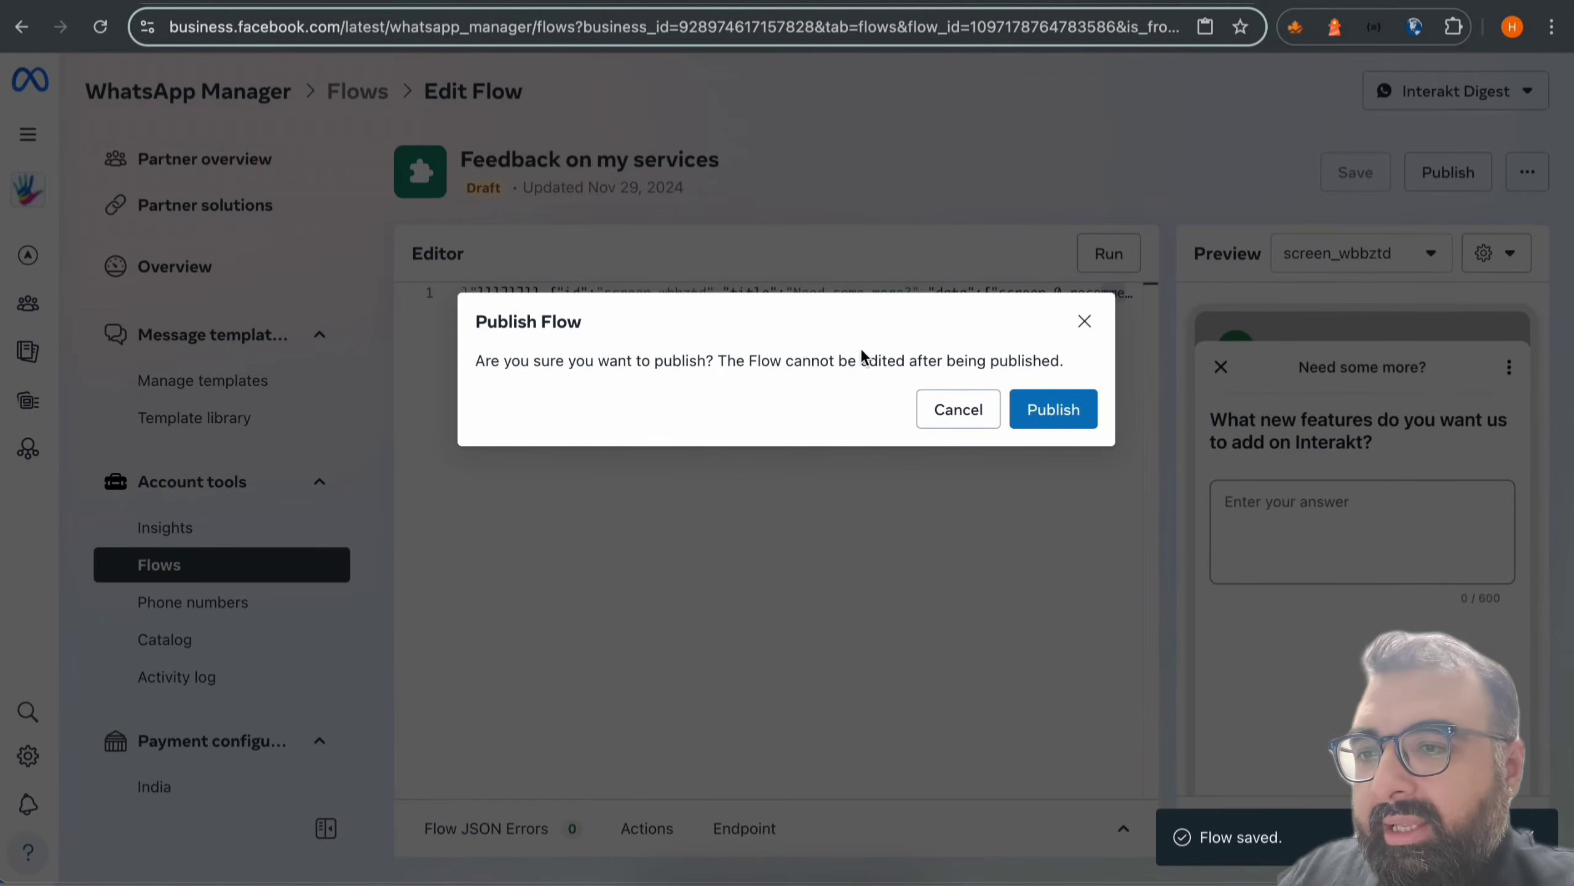
{"action": "left_click", "coordinate": [1047, 412]}
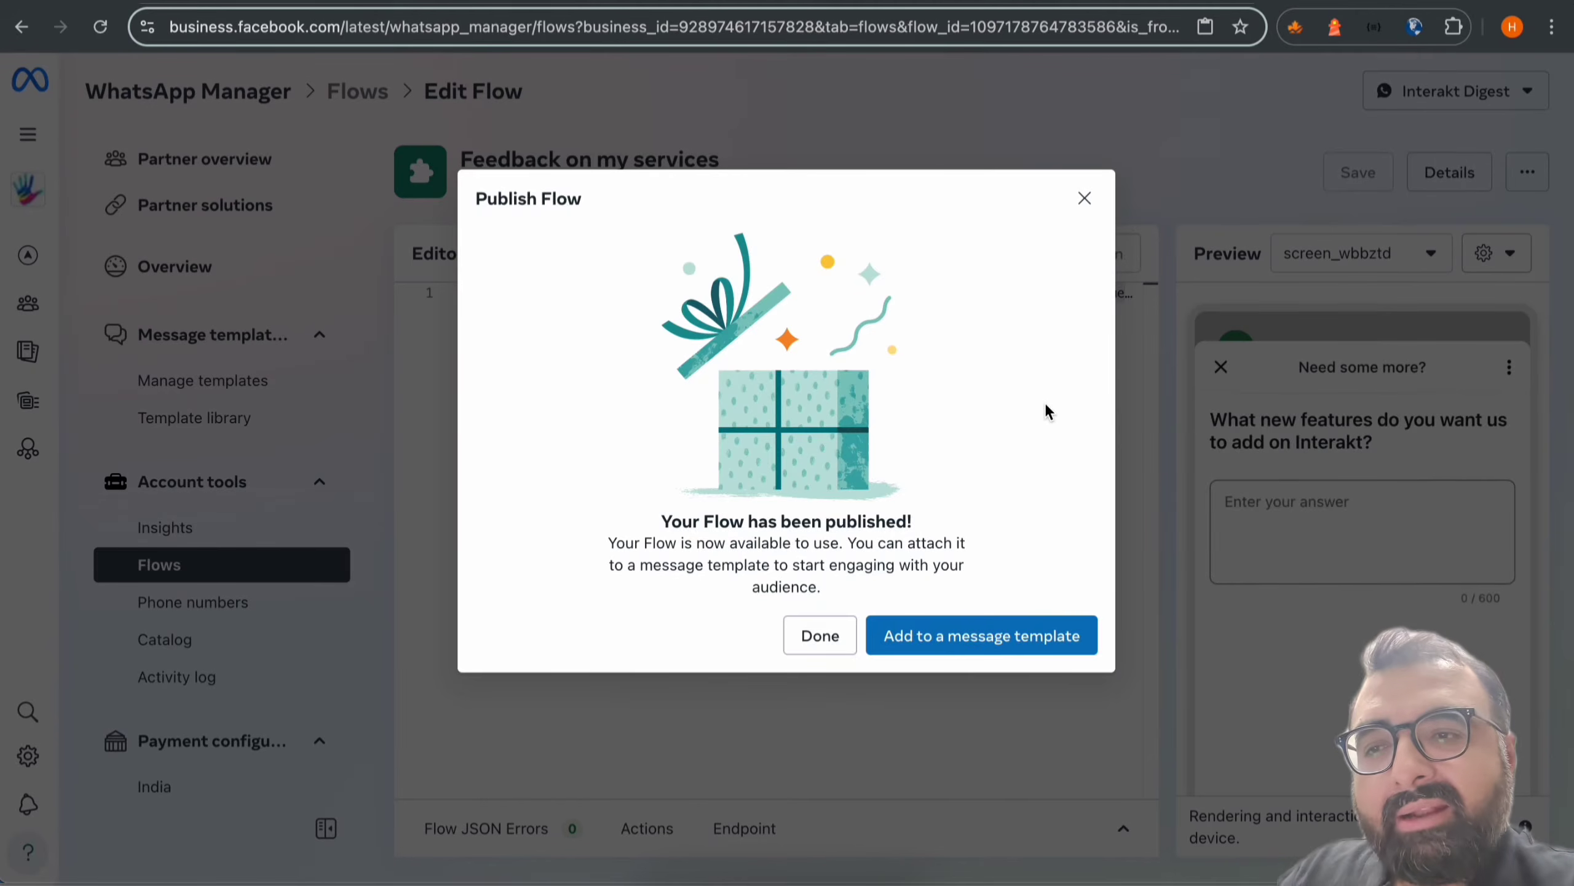
{"action": "left_click", "coordinate": [819, 636]}
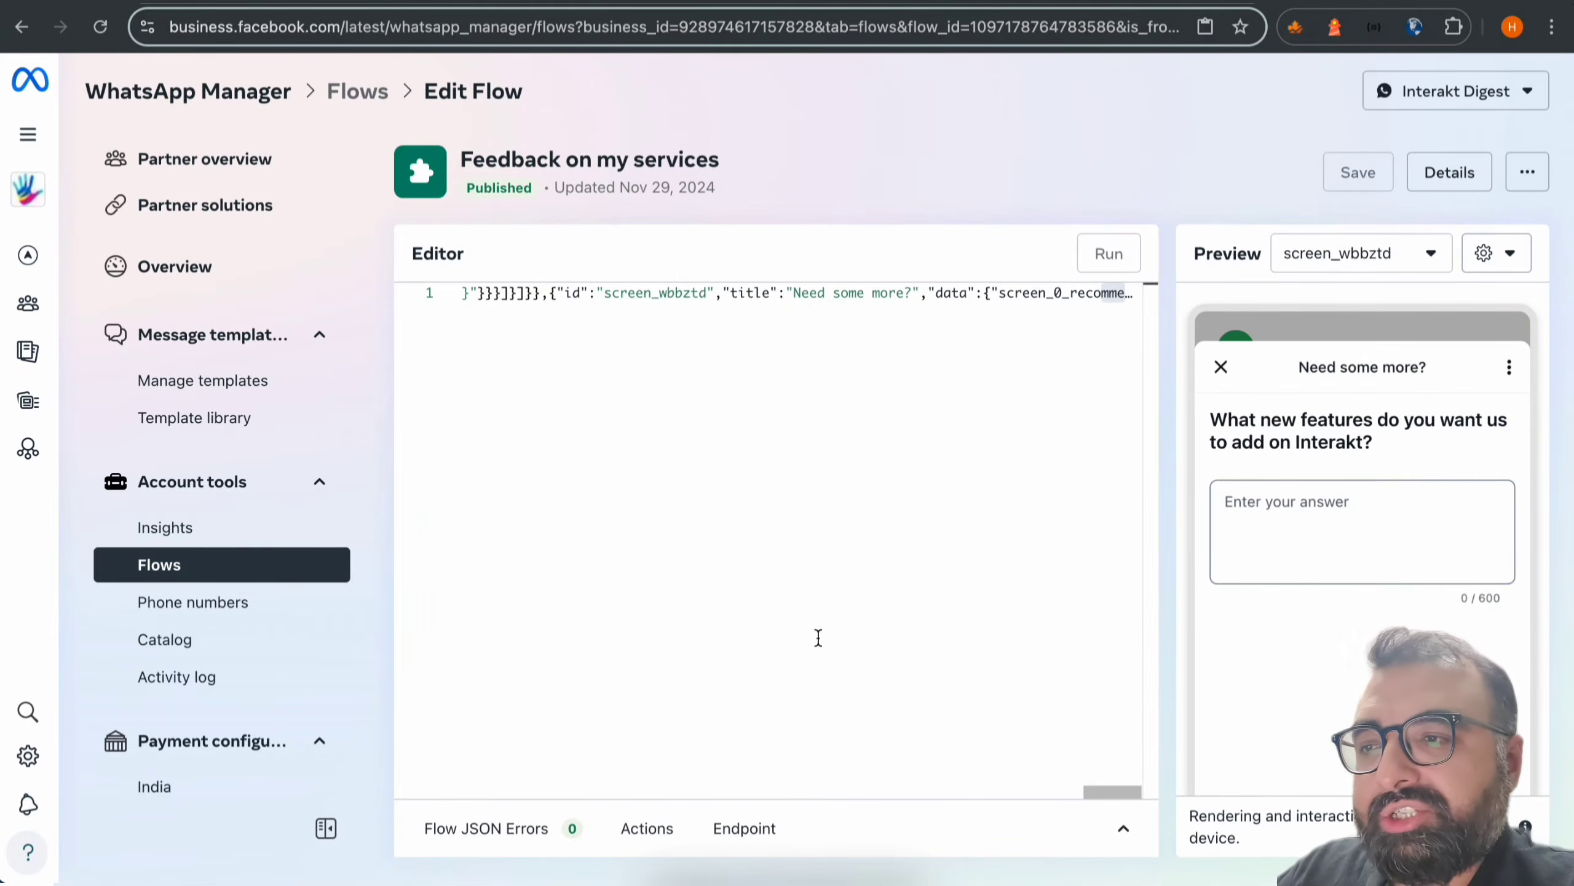
Copy the flow ID of "Feedback on my services" from the flows list and paste it below the screen IDs in the text note
{"action": "left_click", "coordinate": [205, 575]}
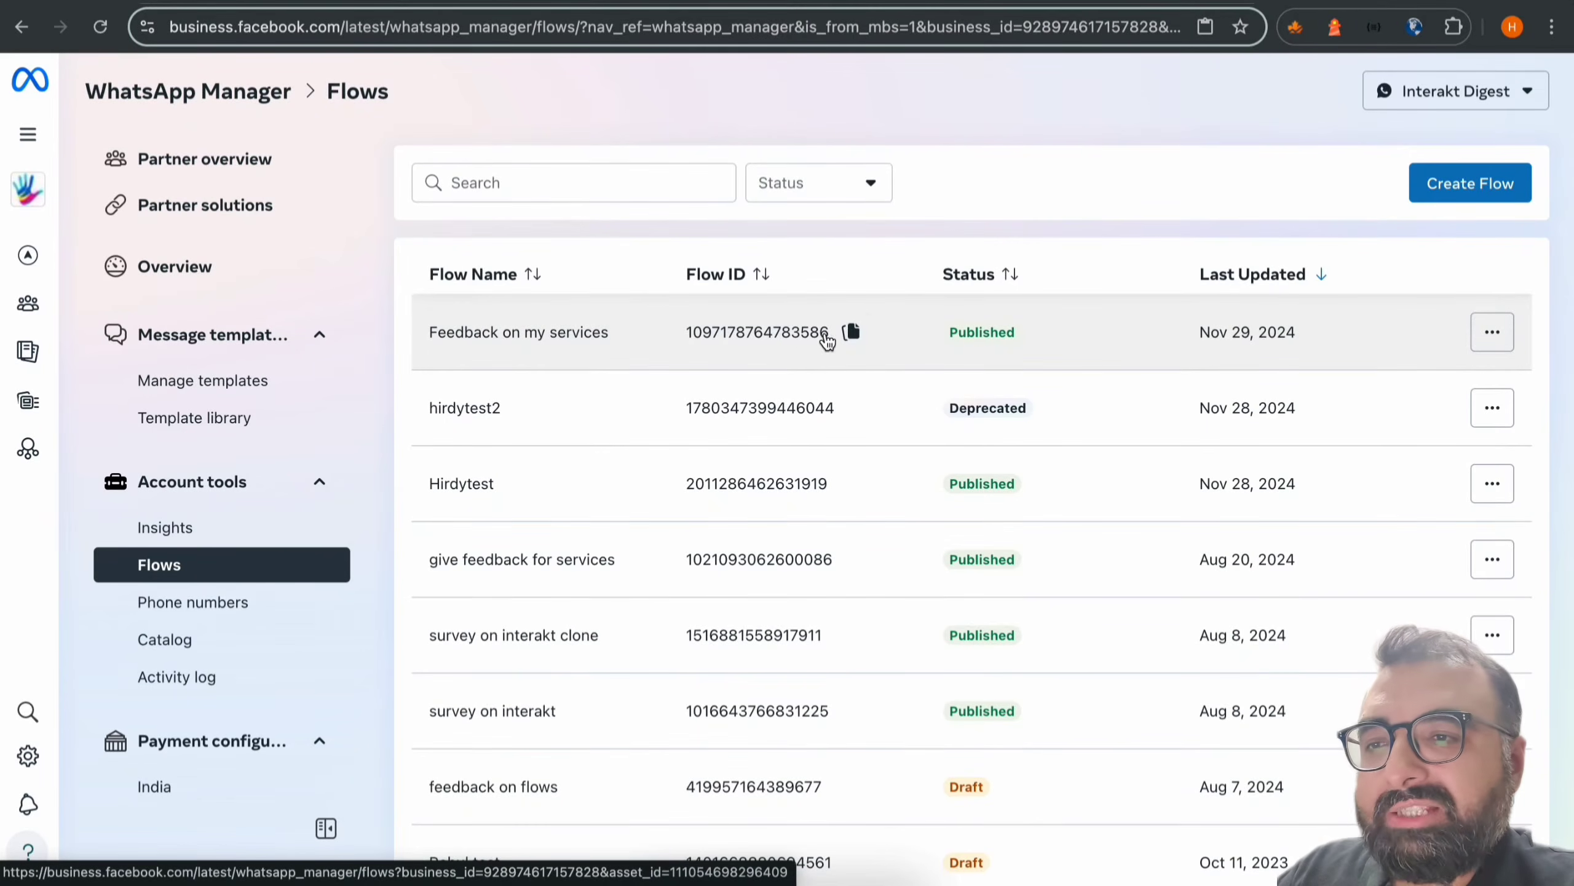
{"action": "left_click", "coordinate": [855, 332]}
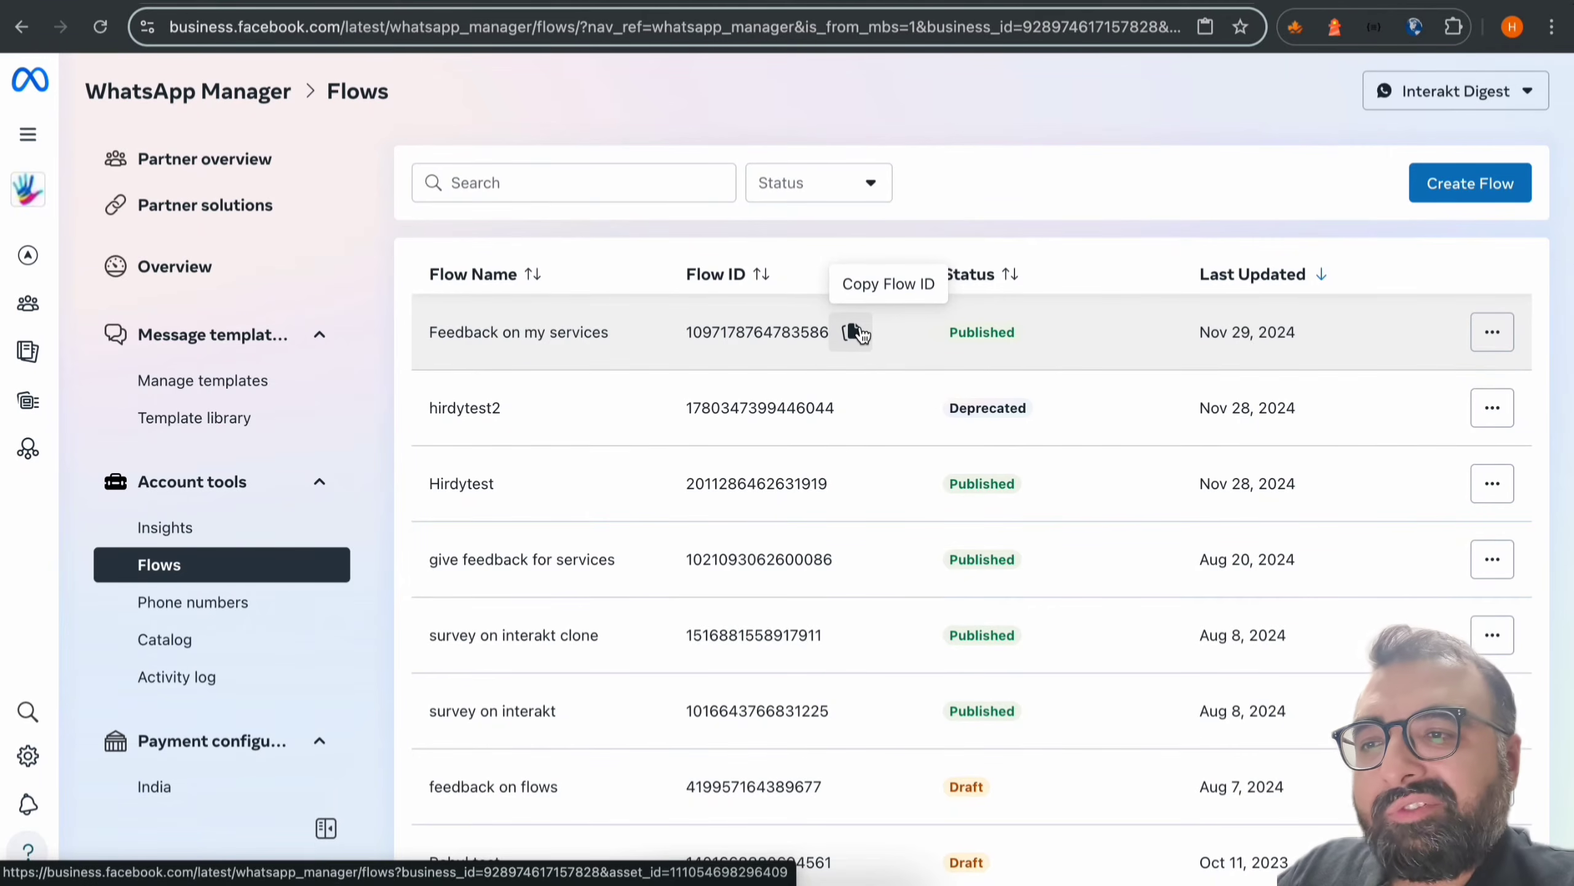
{"action": "key", "text": "ctrl+Up"}
{"action": "left_click", "coordinate": [1222, 647]}
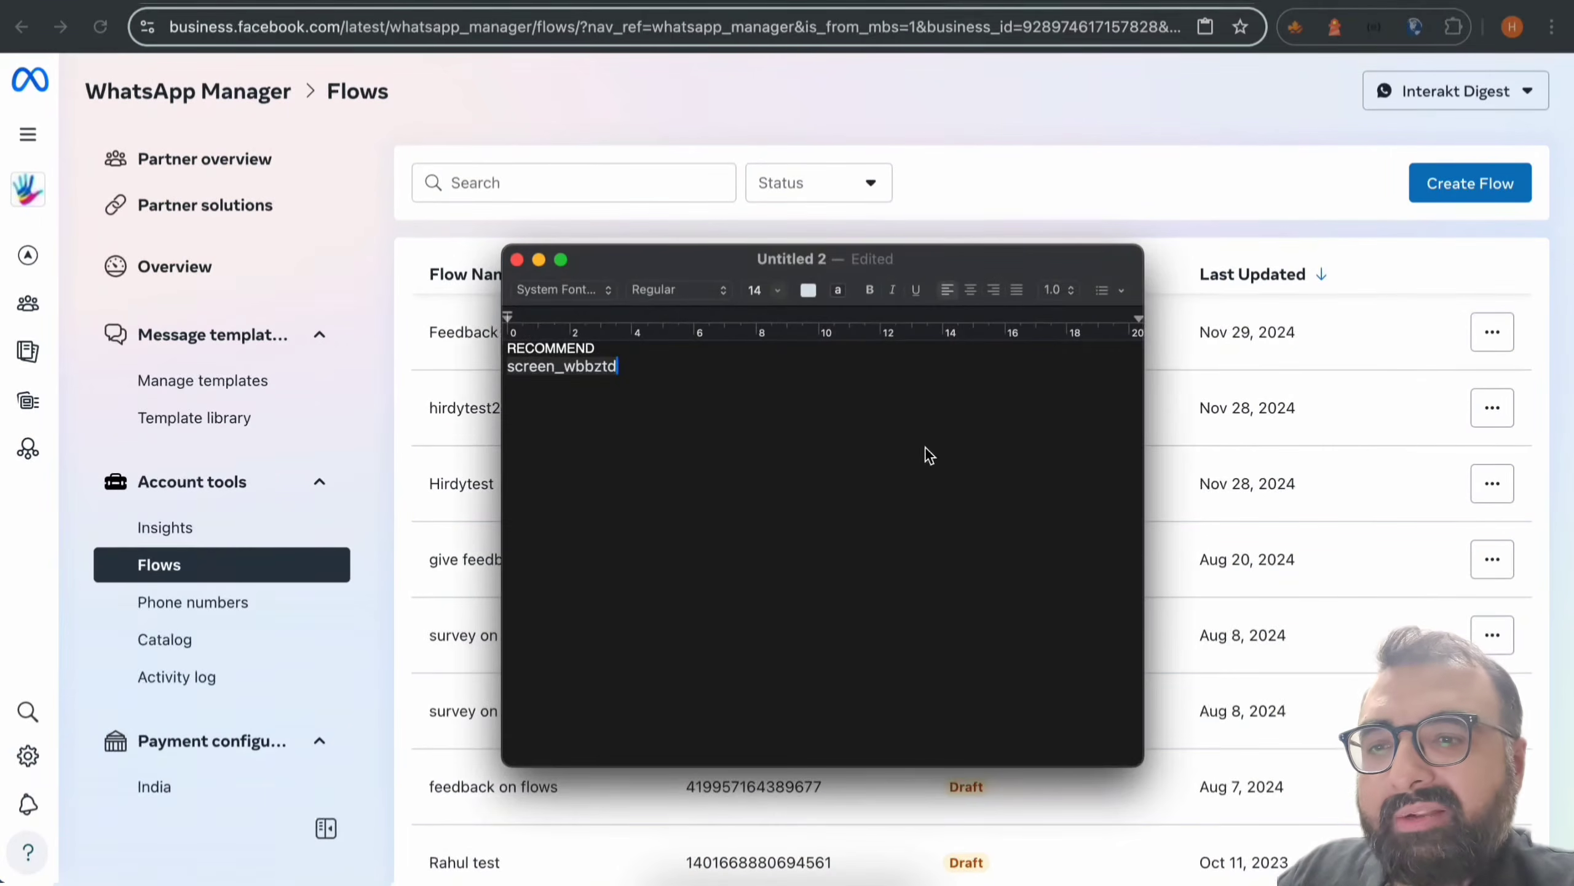
{"action": "key", "text": "Return"}
{"action": "key", "text": "Return"}
{"action": "key", "text": "super+v"}
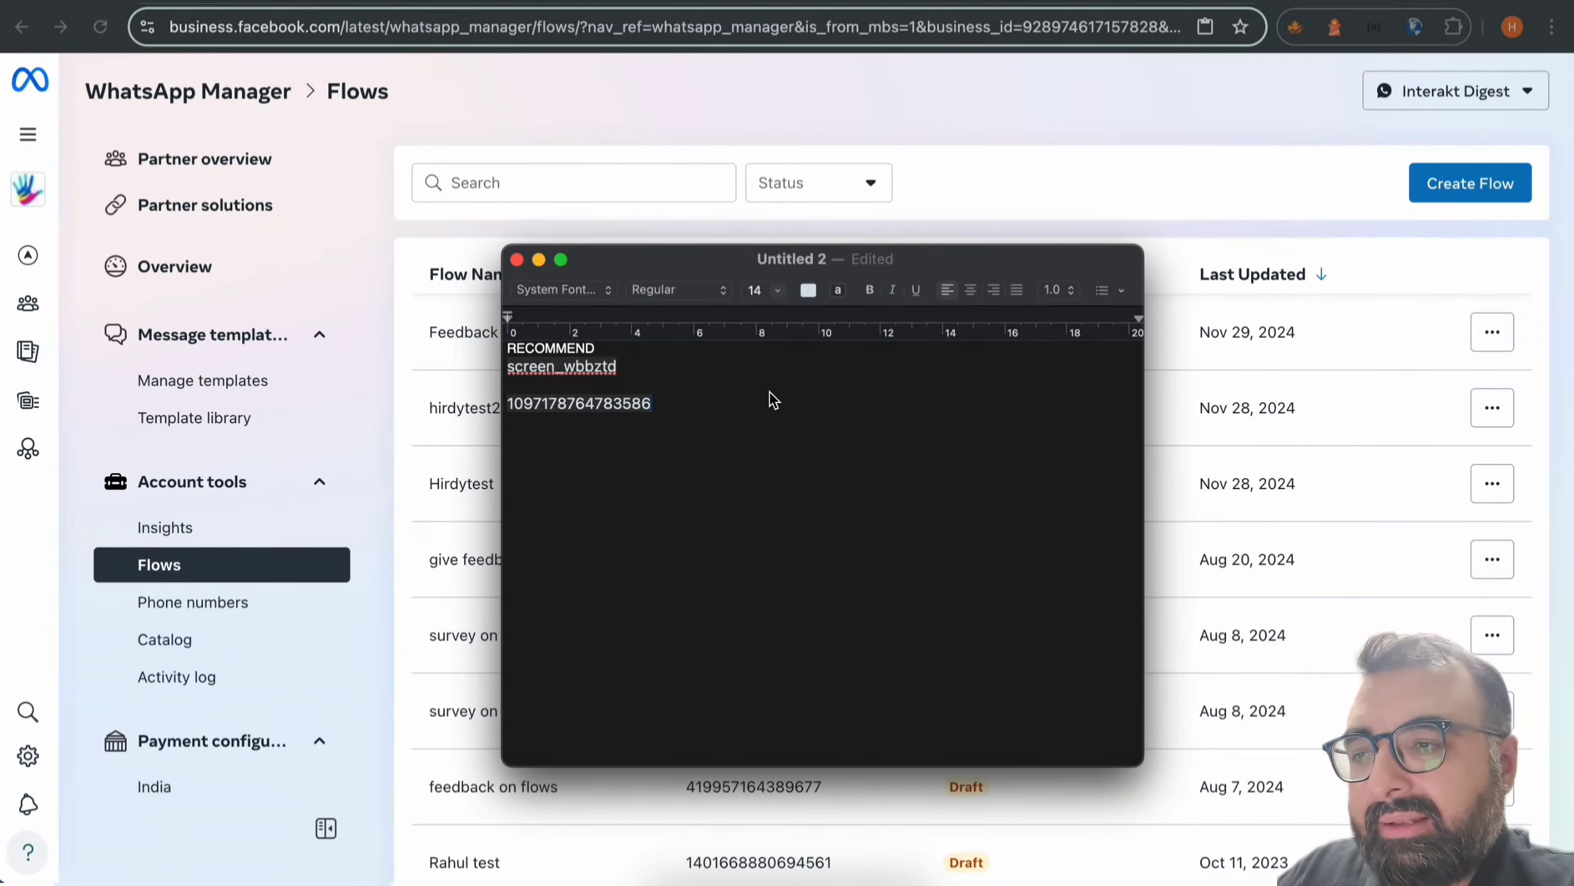
Switch to Interakt and start creating a new WhatsApp template from the active templates list
{"action": "left_click", "coordinate": [938, 146]}
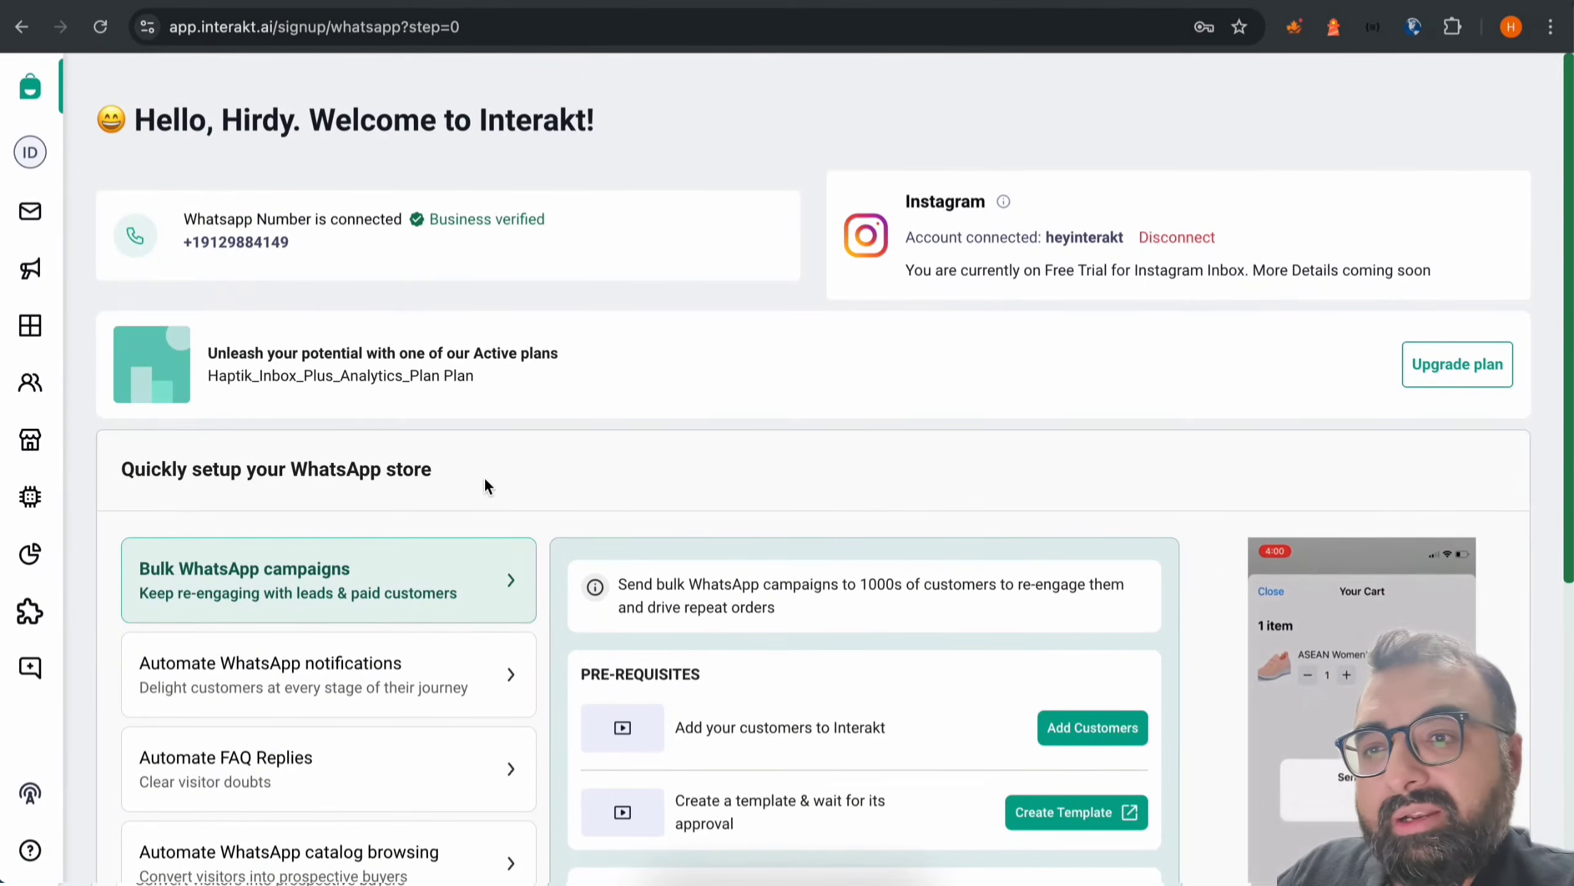
{"action": "left_click", "coordinate": [64, 323]}
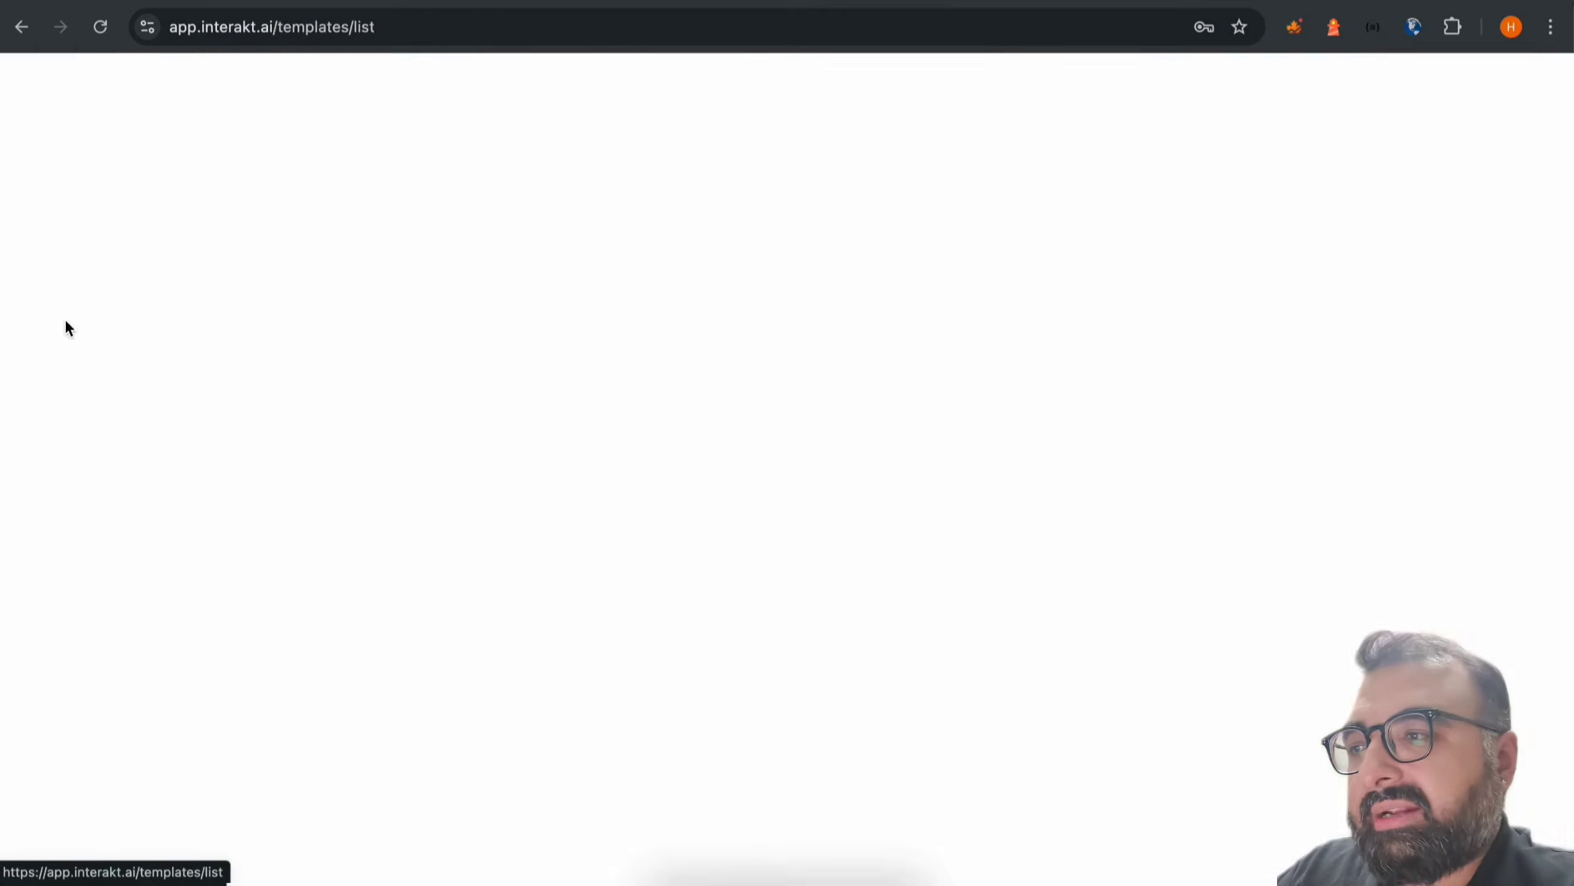
{"action": "left_click", "coordinate": [350, 218]}
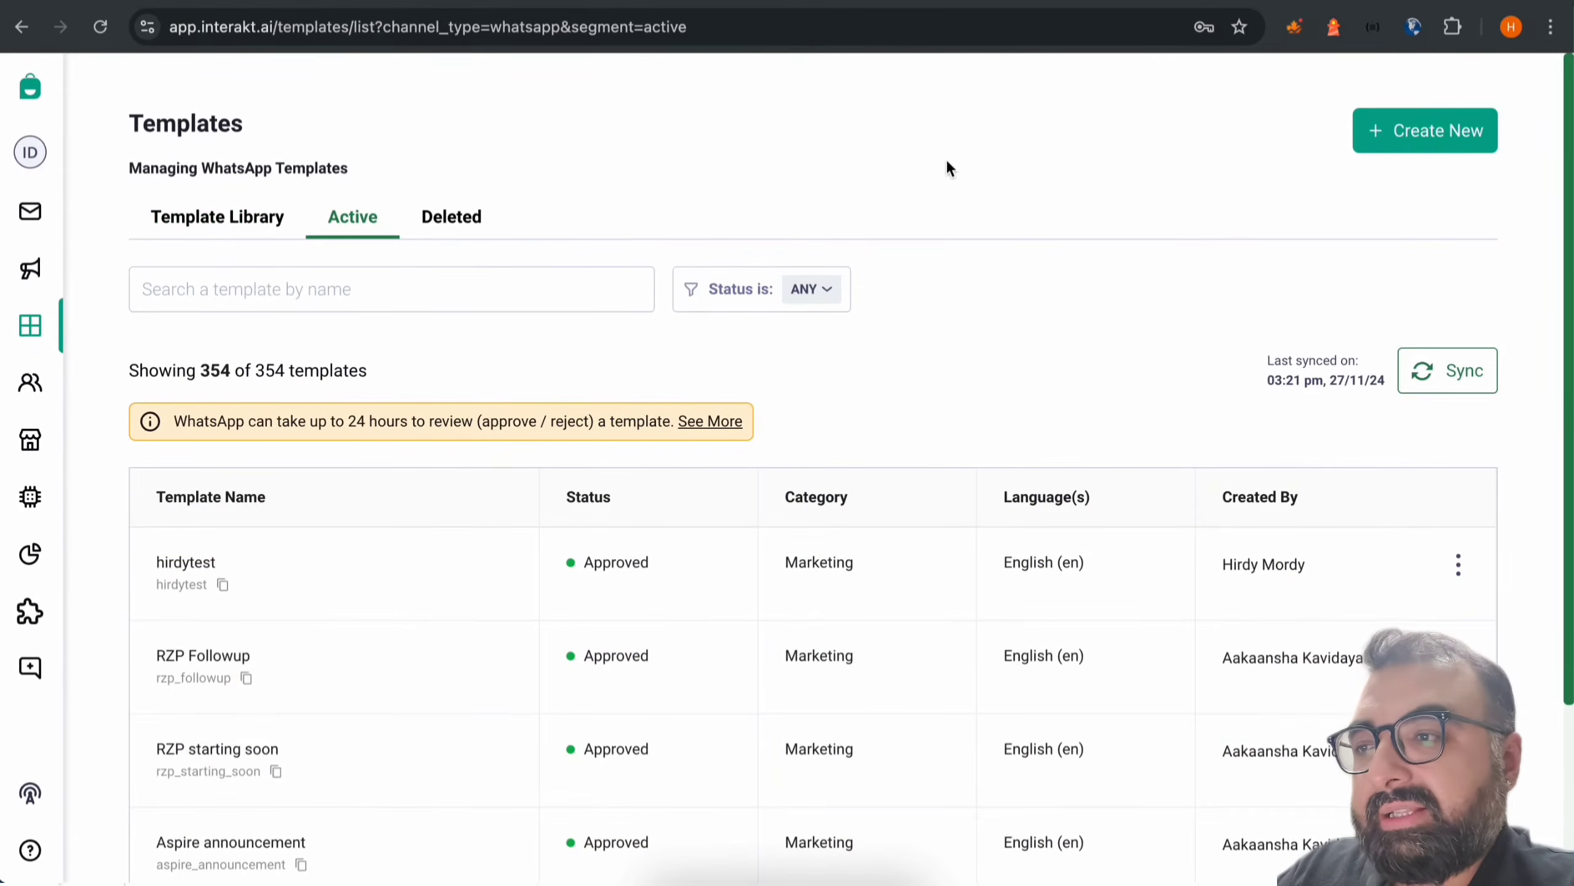
{"action": "left_click", "coordinate": [1419, 134]}
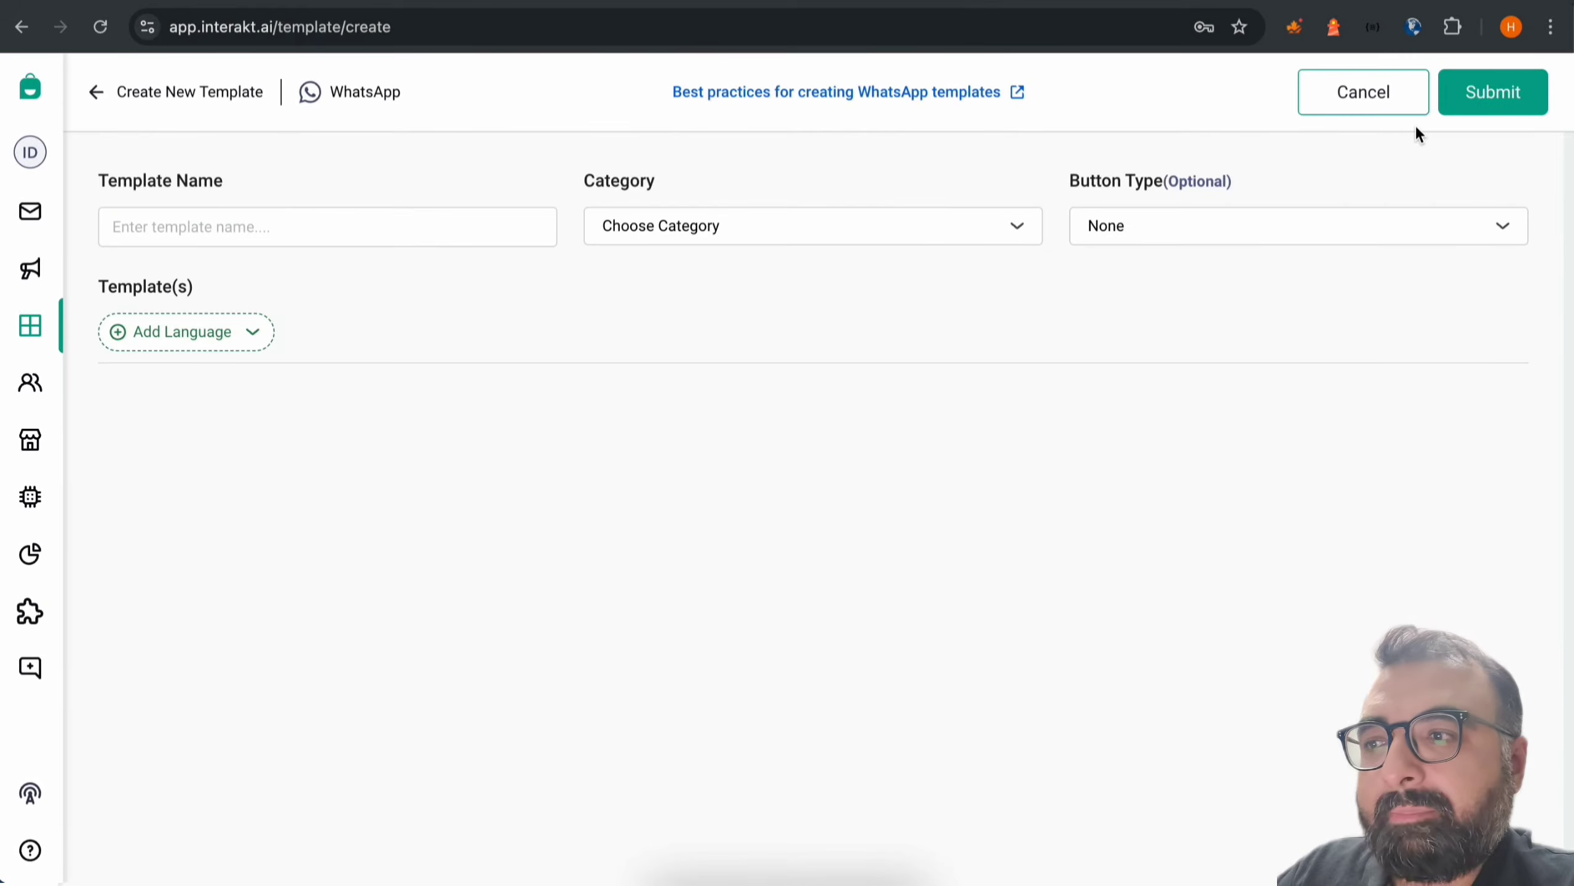
Name the template "Survey Flow", with category Marketing and button type WhatsApp Flow
{"action": "left_click", "coordinate": [347, 221]}
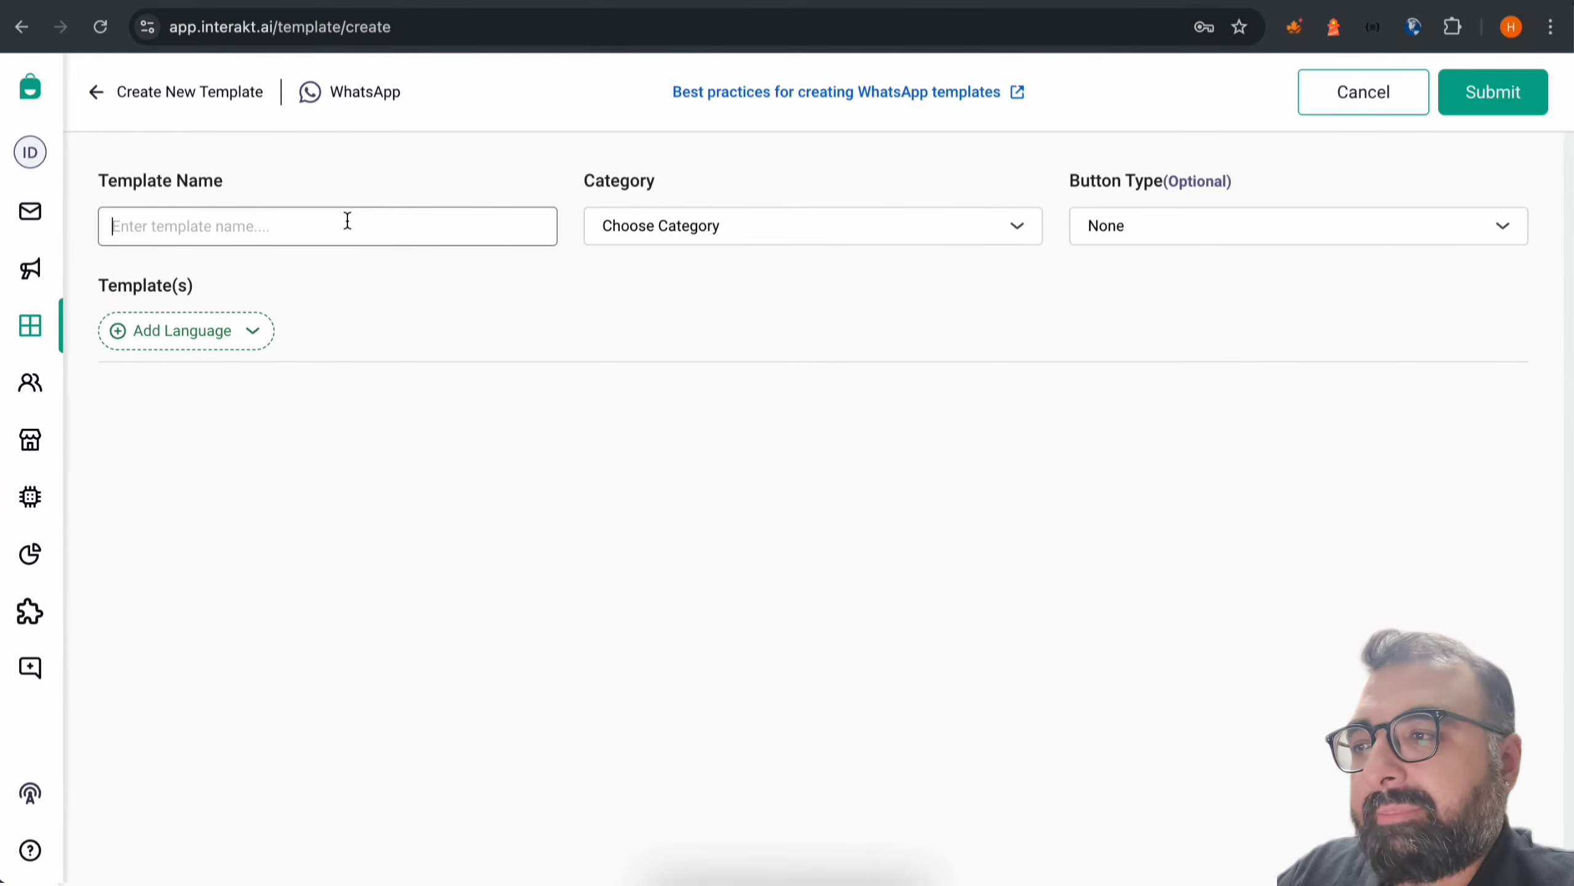
{"action": "type", "text": "Survey Flow"}
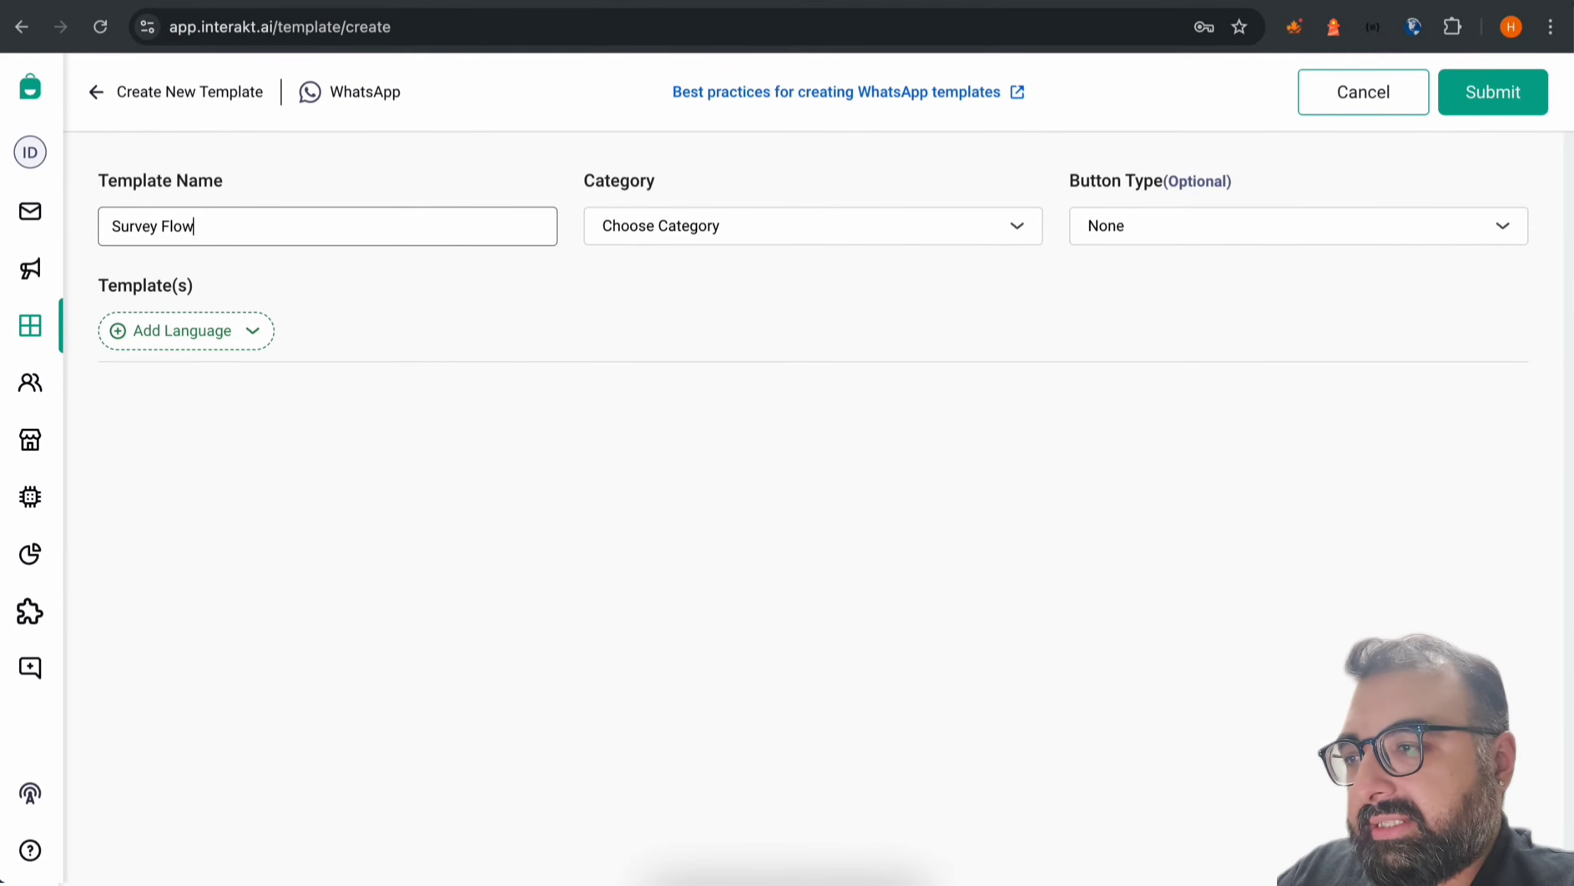
{"action": "left_click", "coordinate": [686, 223]}
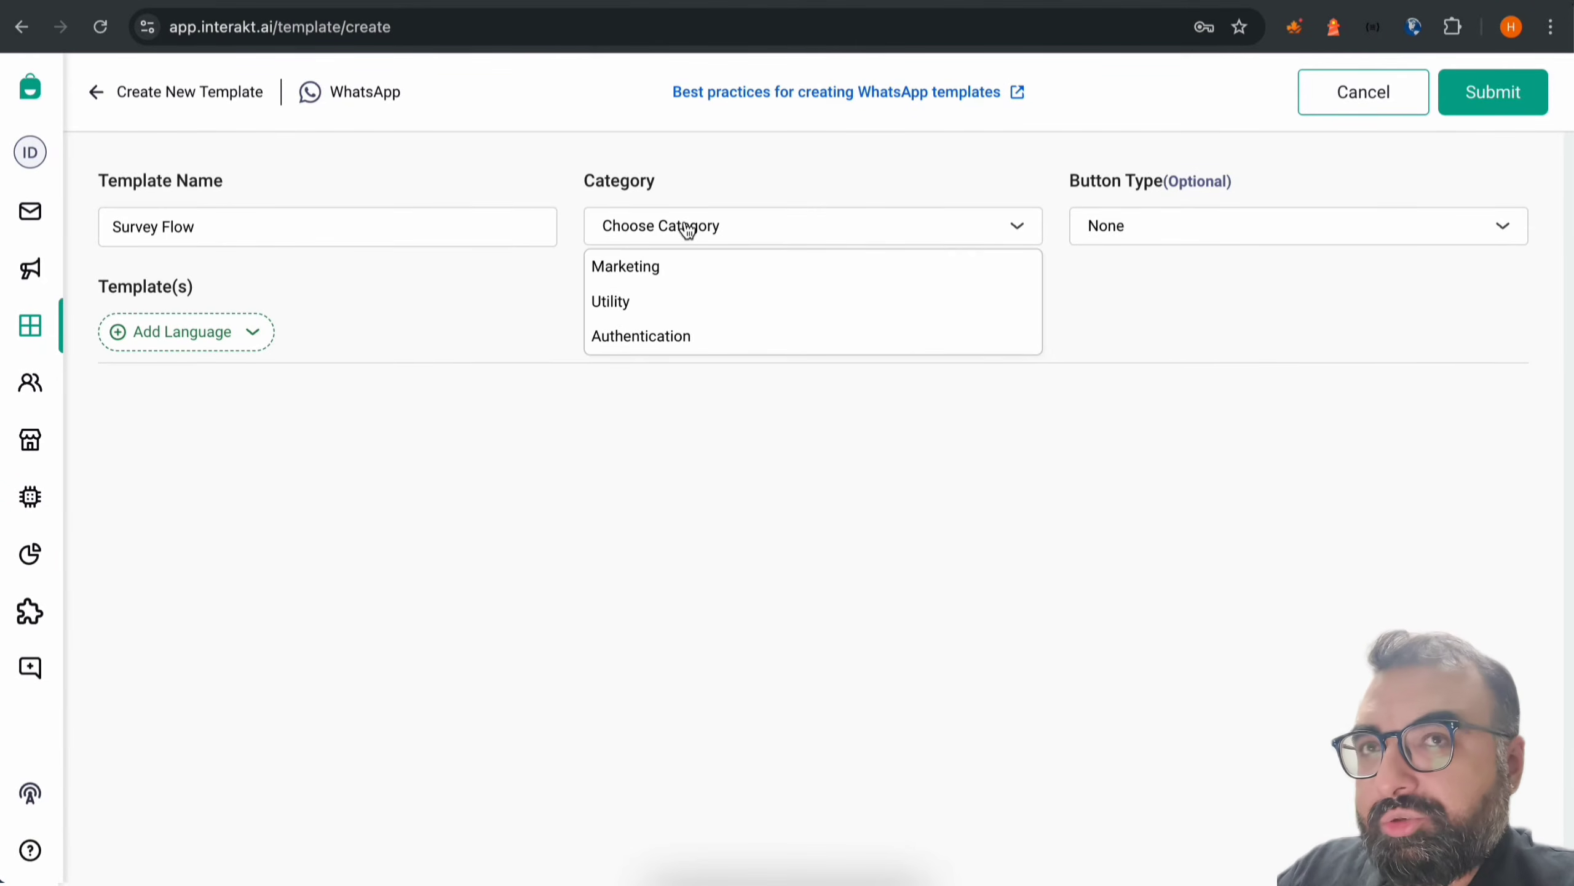
{"action": "left_click", "coordinate": [670, 266]}
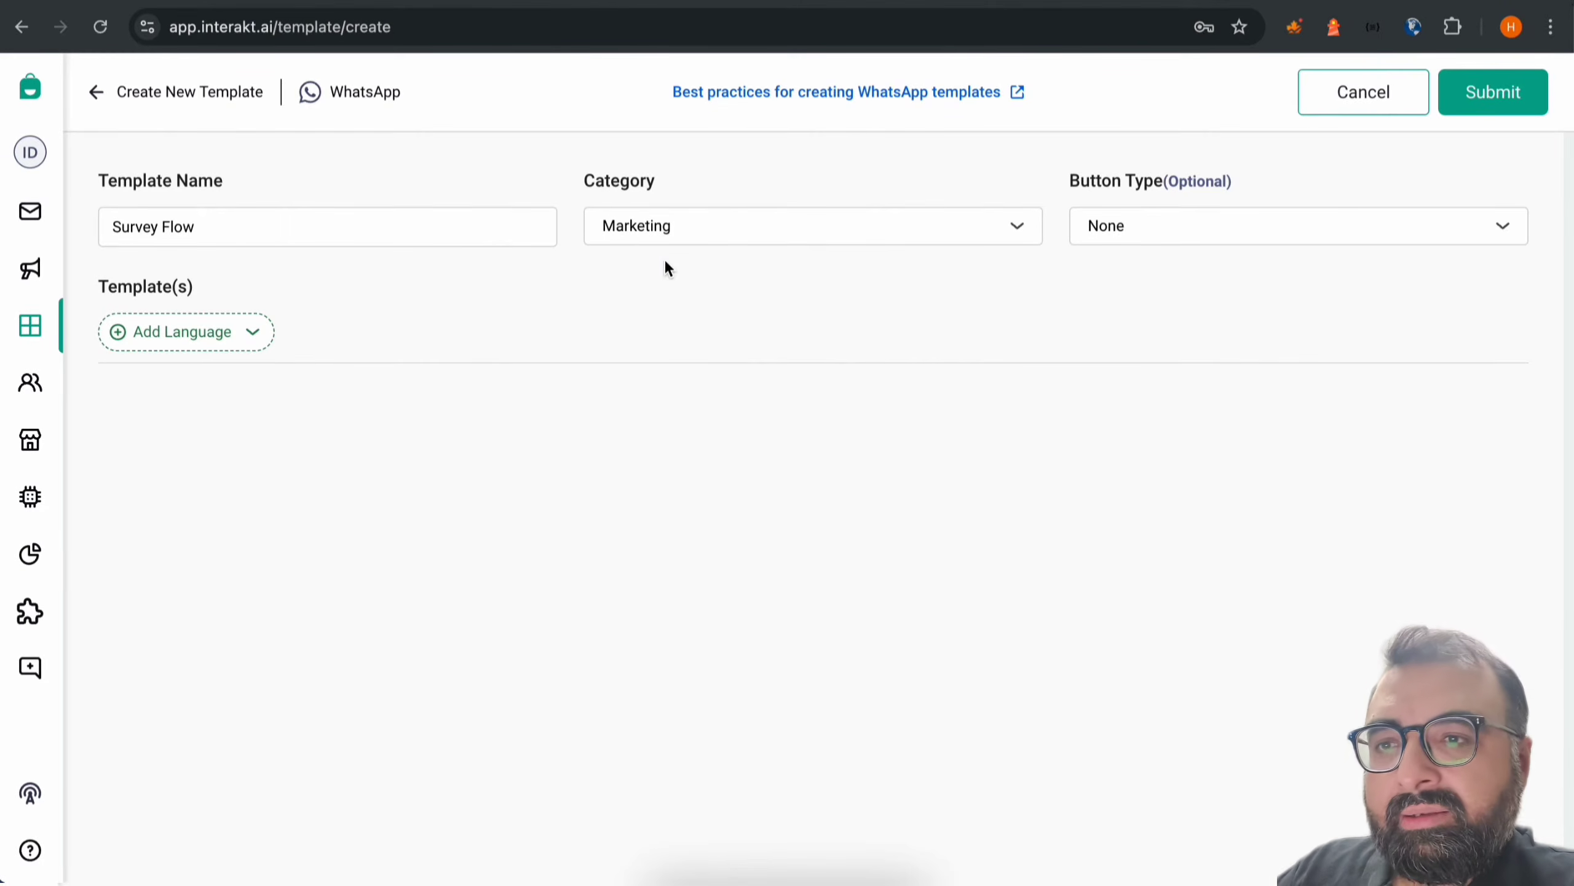
{"action": "left_click", "coordinate": [1119, 227]}
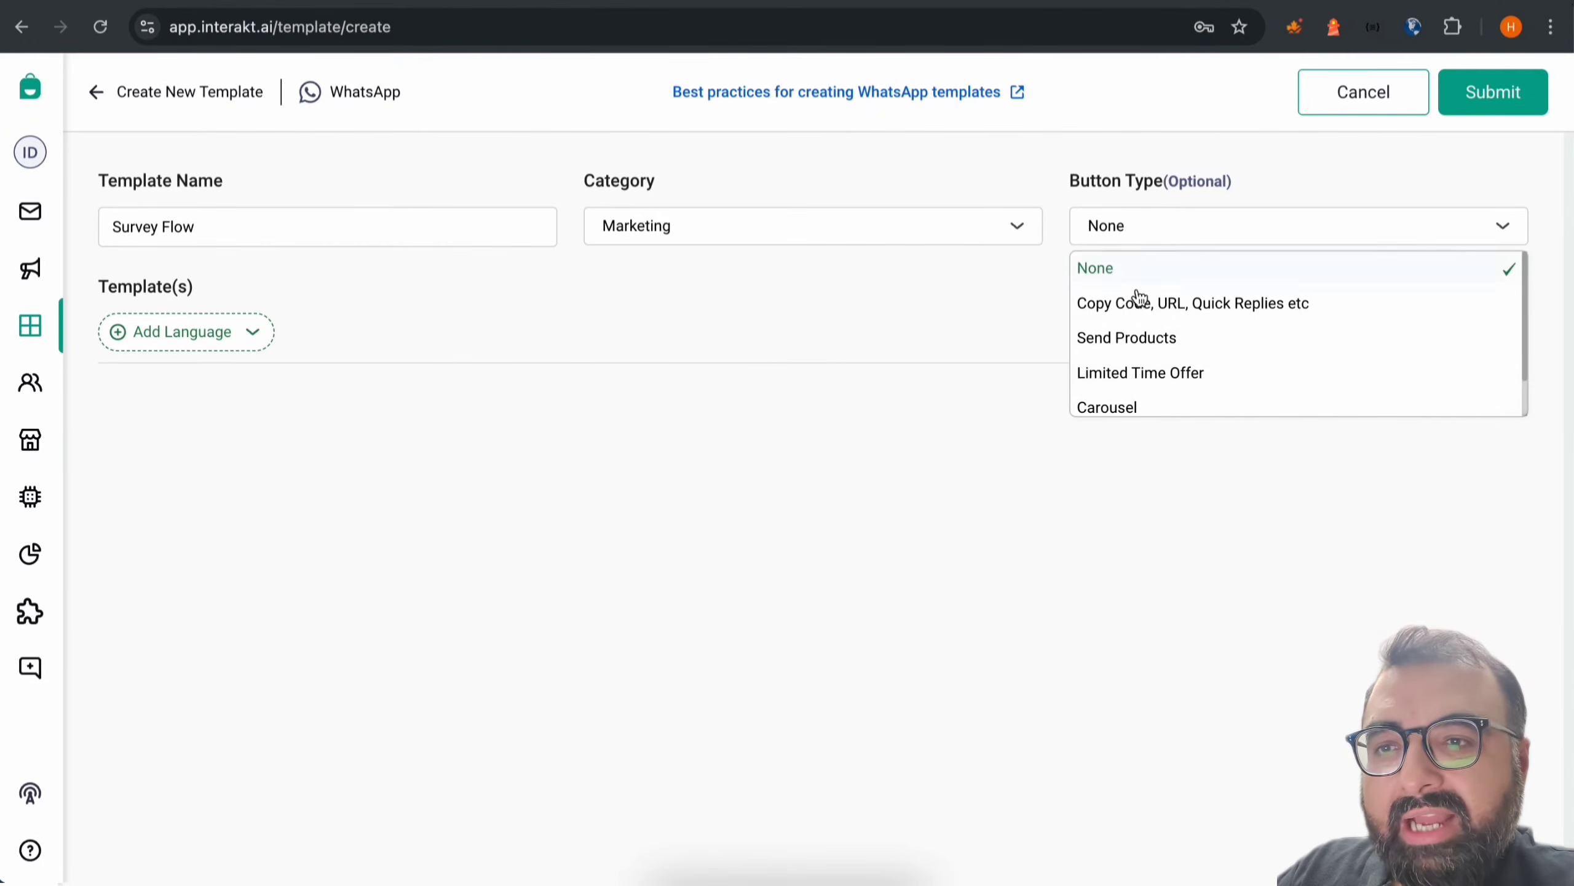
{"action": "scroll", "coordinate": [1139, 298], "scroll_direction": "down", "scroll_amount": 1}
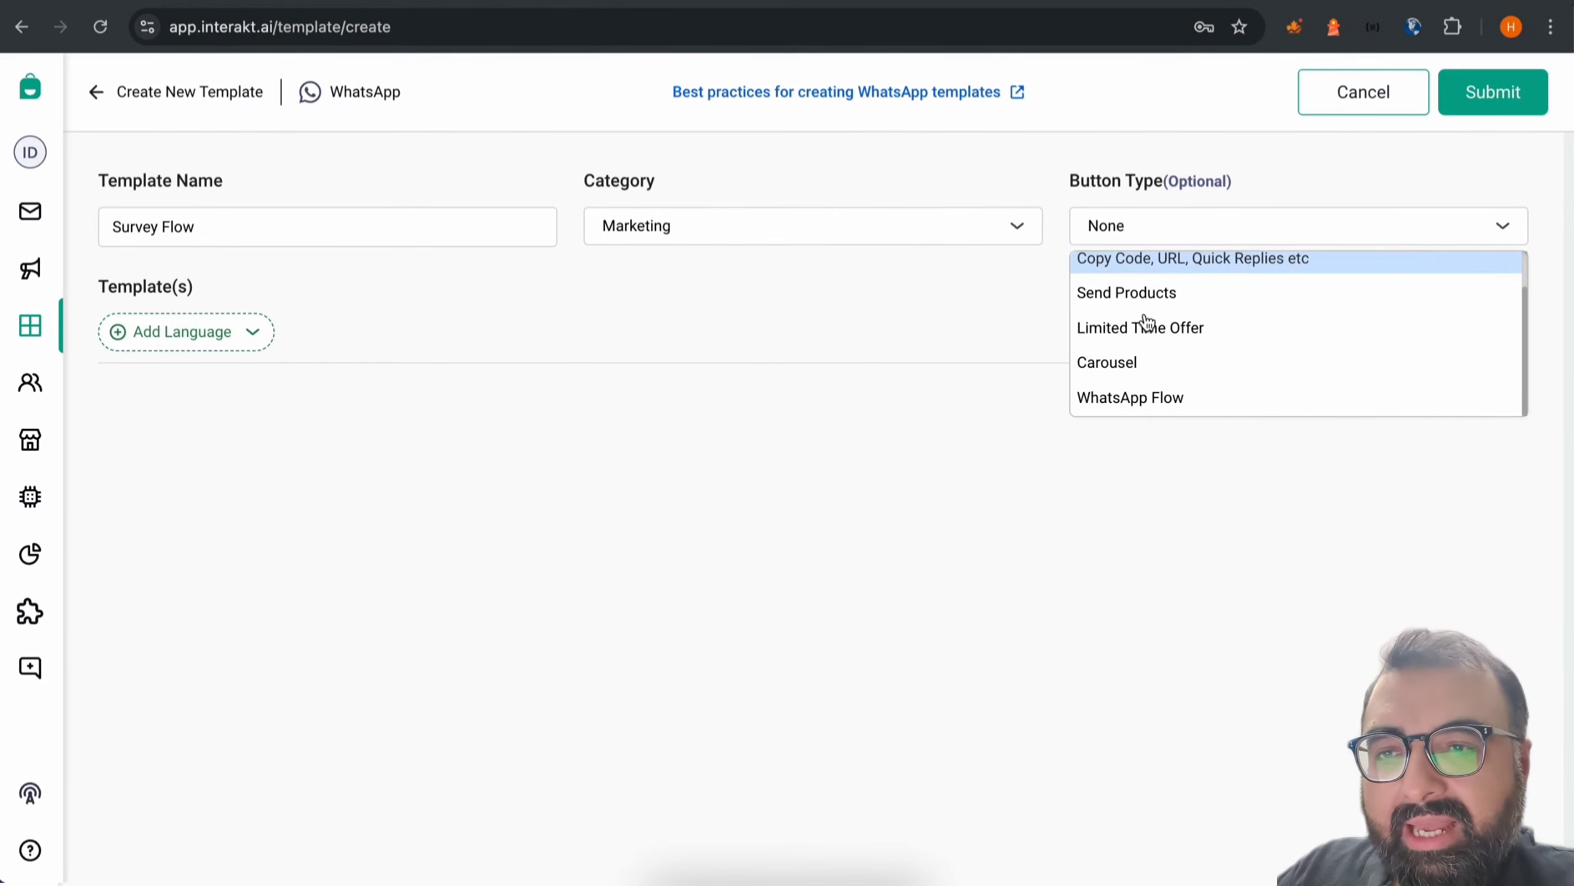
{"action": "left_click", "coordinate": [1173, 409]}
Add English as the template's language
{"action": "left_click", "coordinate": [233, 329]}
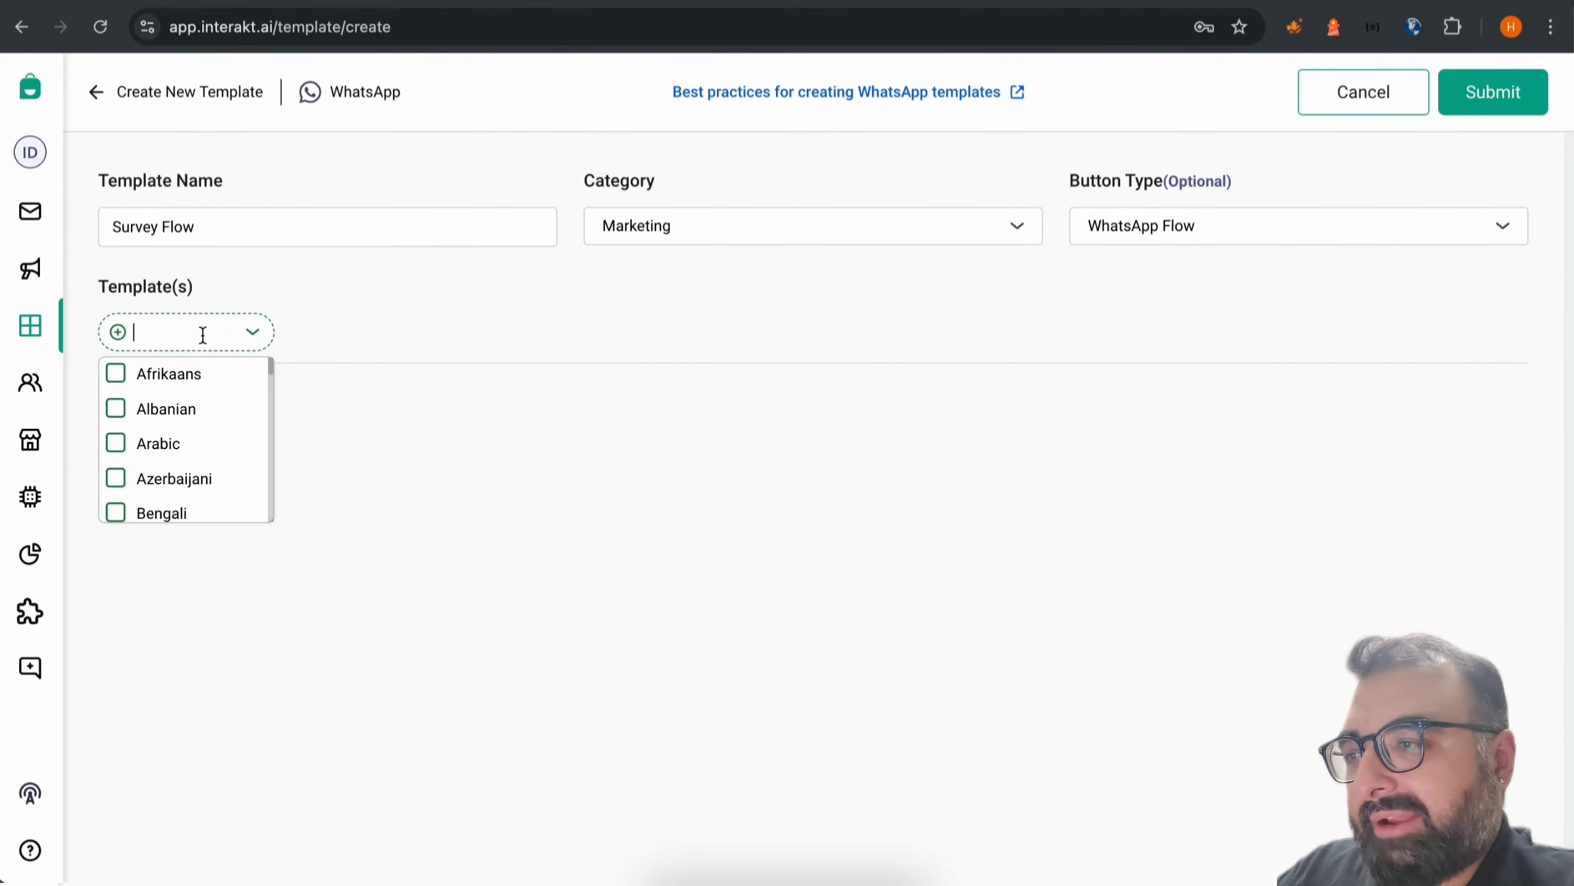
{"action": "type", "text": "english"}
{"action": "left_click", "coordinate": [163, 372]}
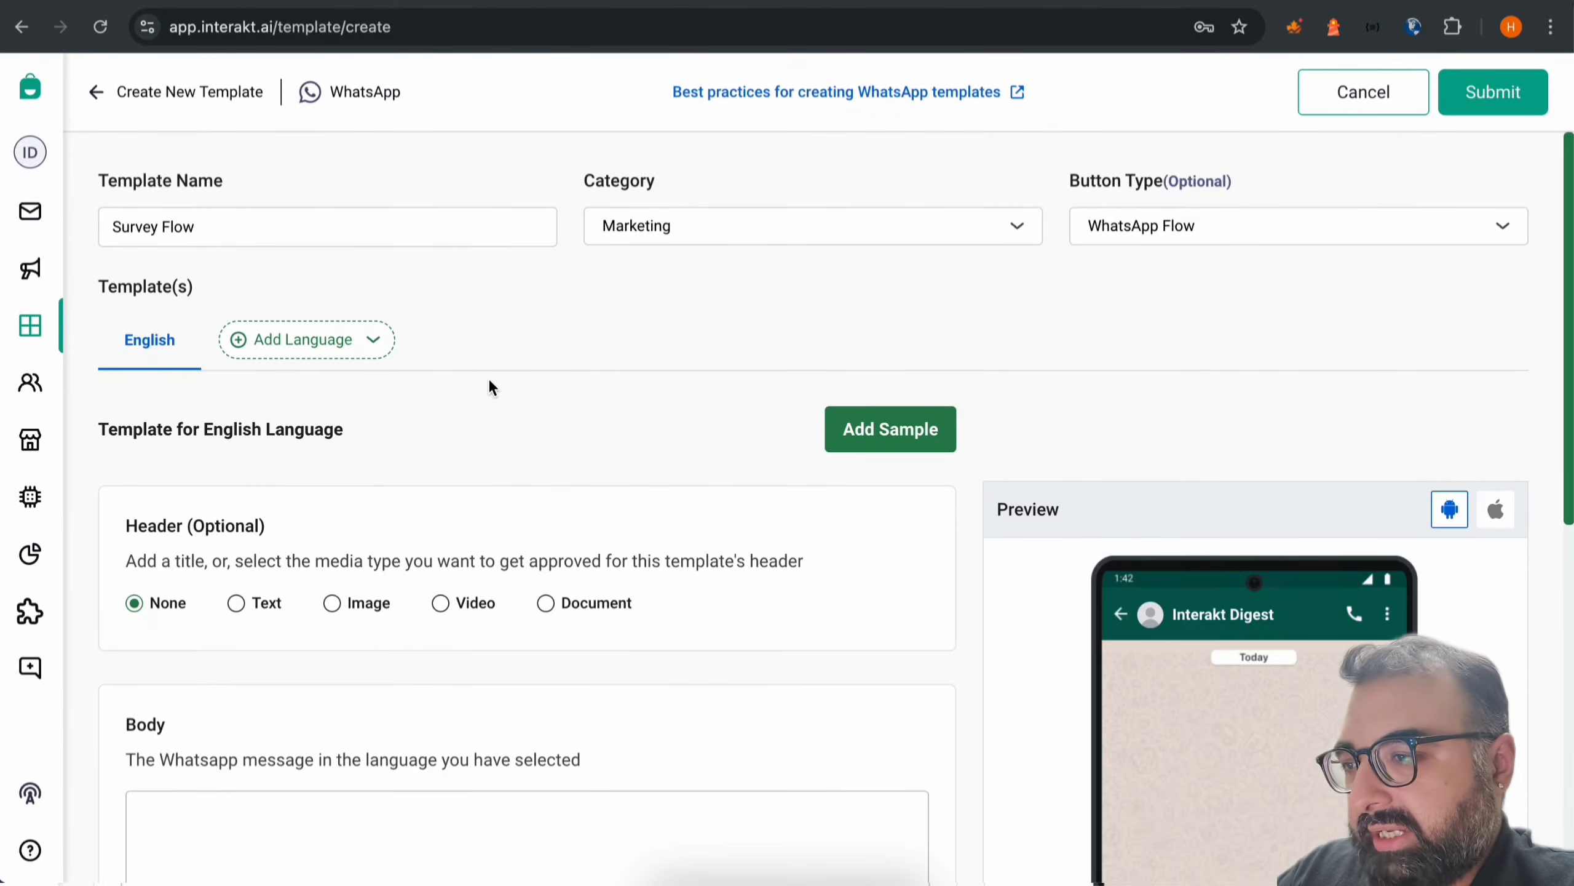
Write "Please give us feedback about our services!" as the body of the English template
{"action": "scroll", "coordinate": [489, 380], "scroll_direction": "down", "scroll_amount": 2}
{"action": "scroll", "coordinate": [489, 381], "scroll_direction": "down", "scroll_amount": 1}
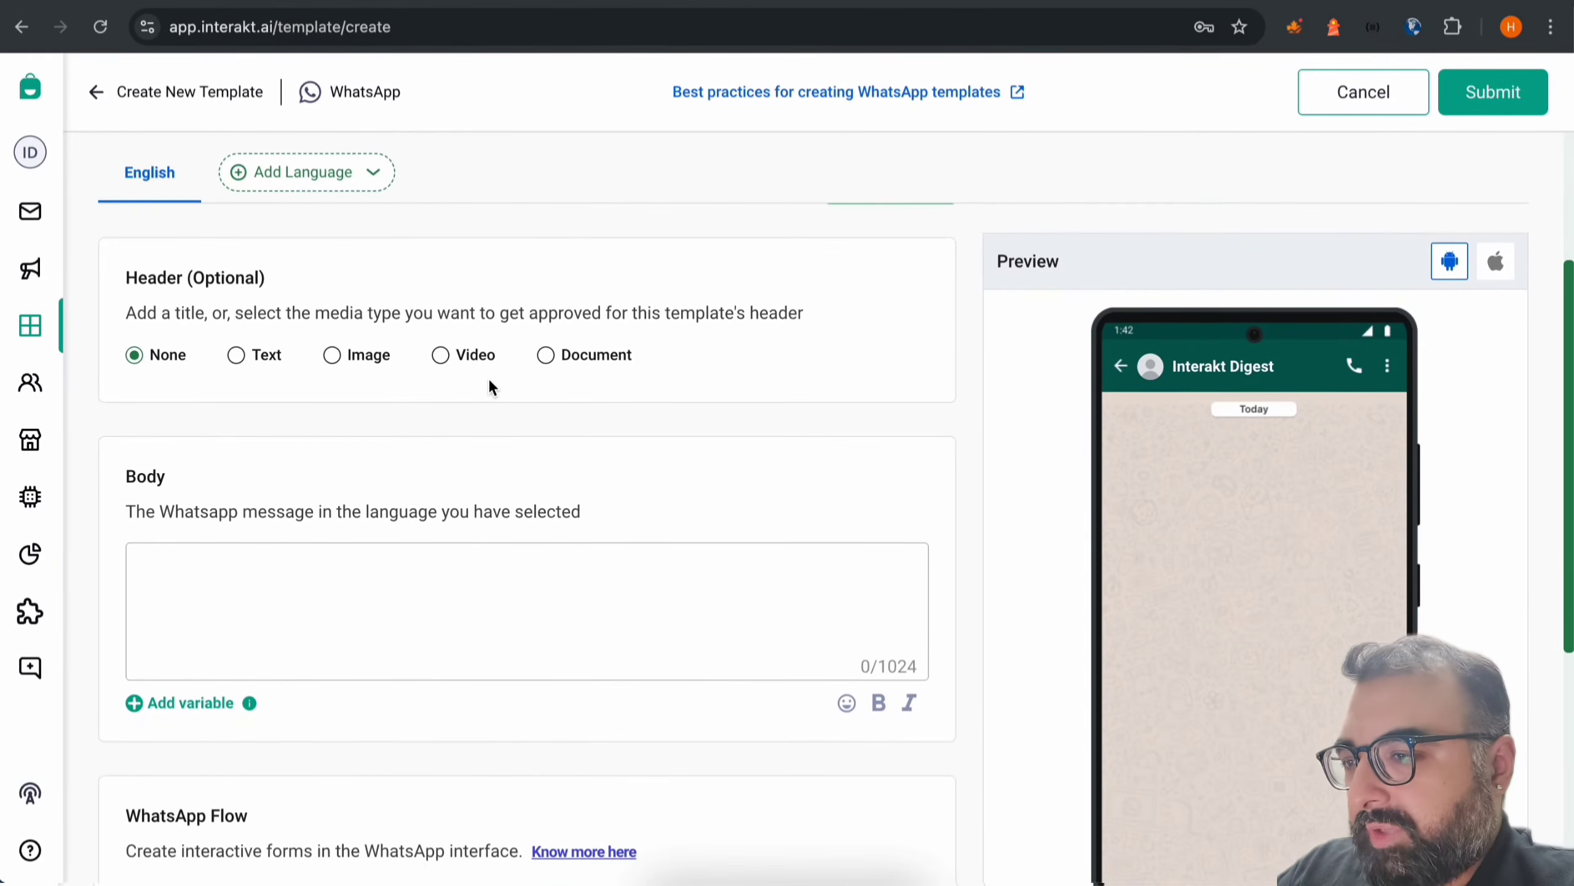
{"action": "scroll", "coordinate": [488, 385], "scroll_direction": "down", "scroll_amount": 1}
{"action": "left_click", "coordinate": [389, 622]}
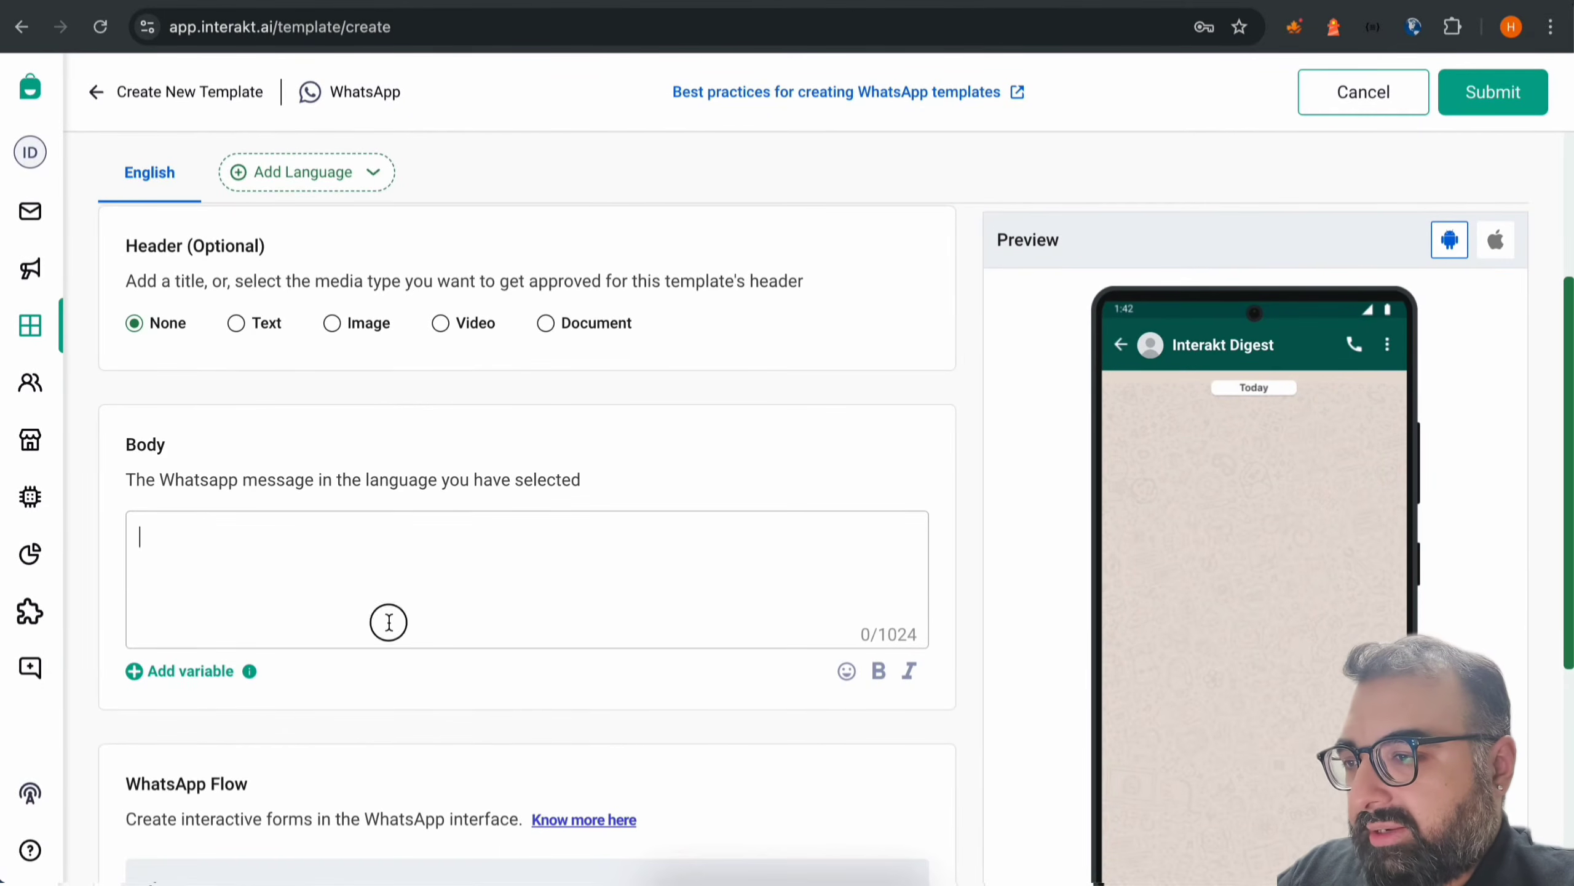
{"action": "type", "text": "Please gi"}
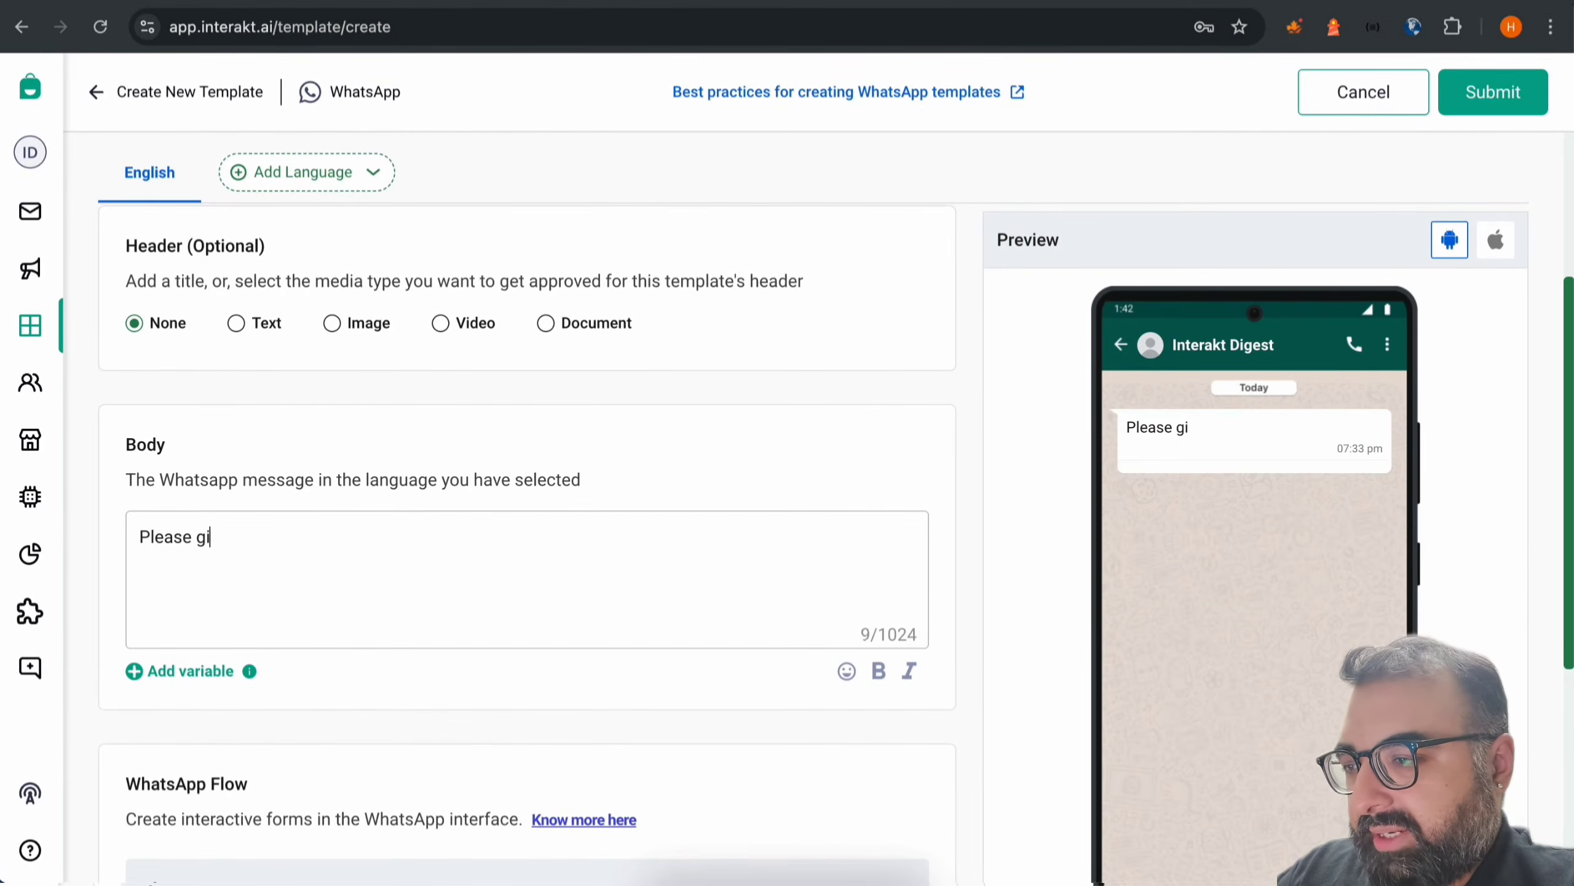
{"action": "type", "text": "ve us feedback"}
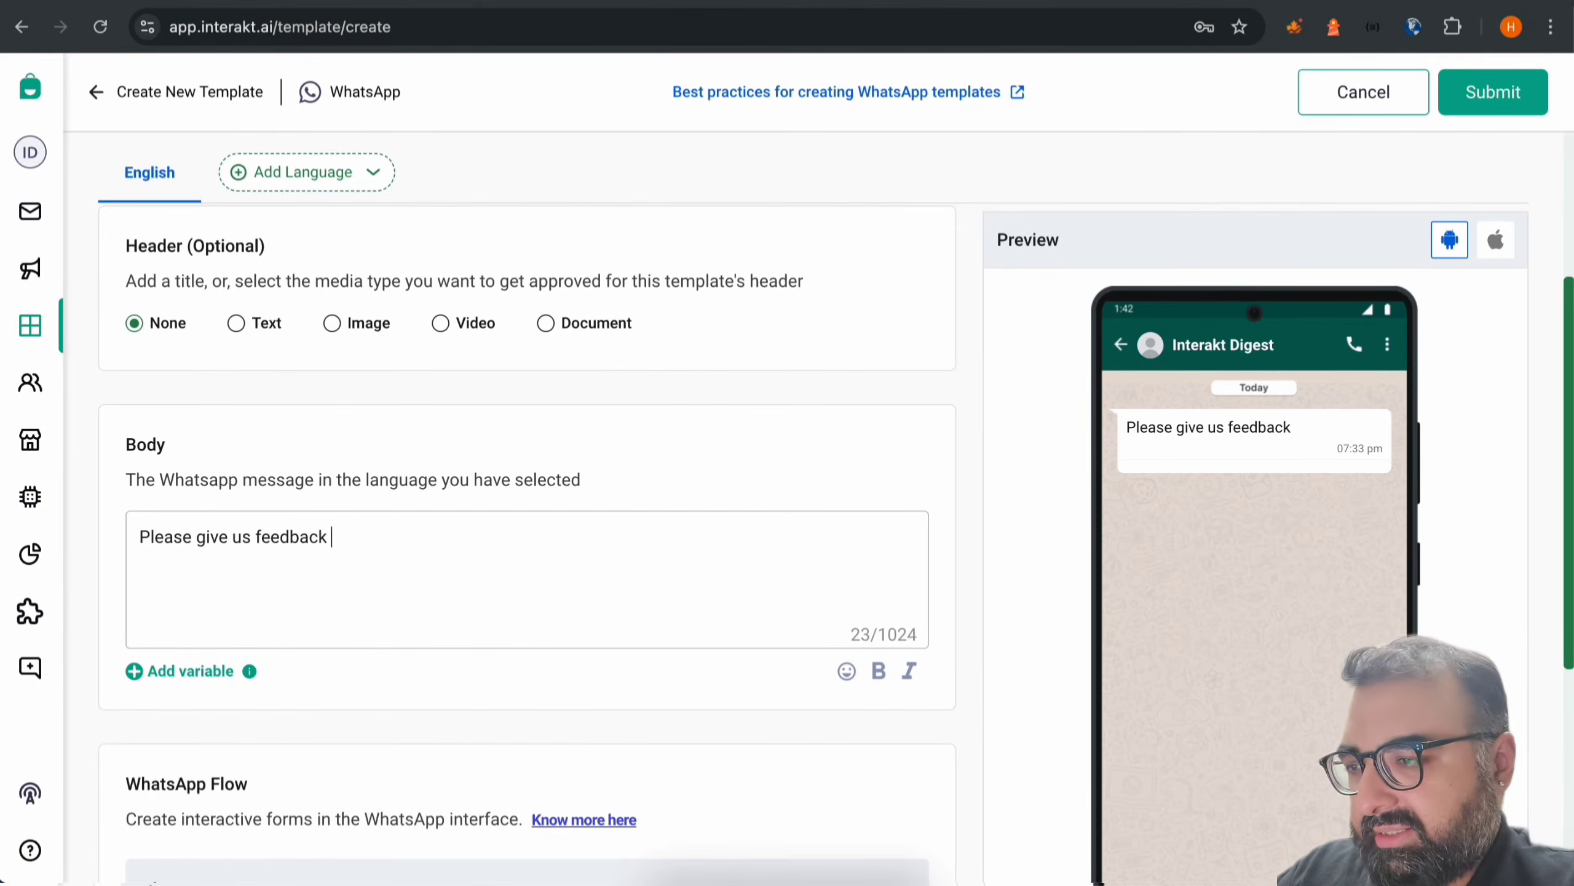
{"action": "type", "text": " about our services!"}
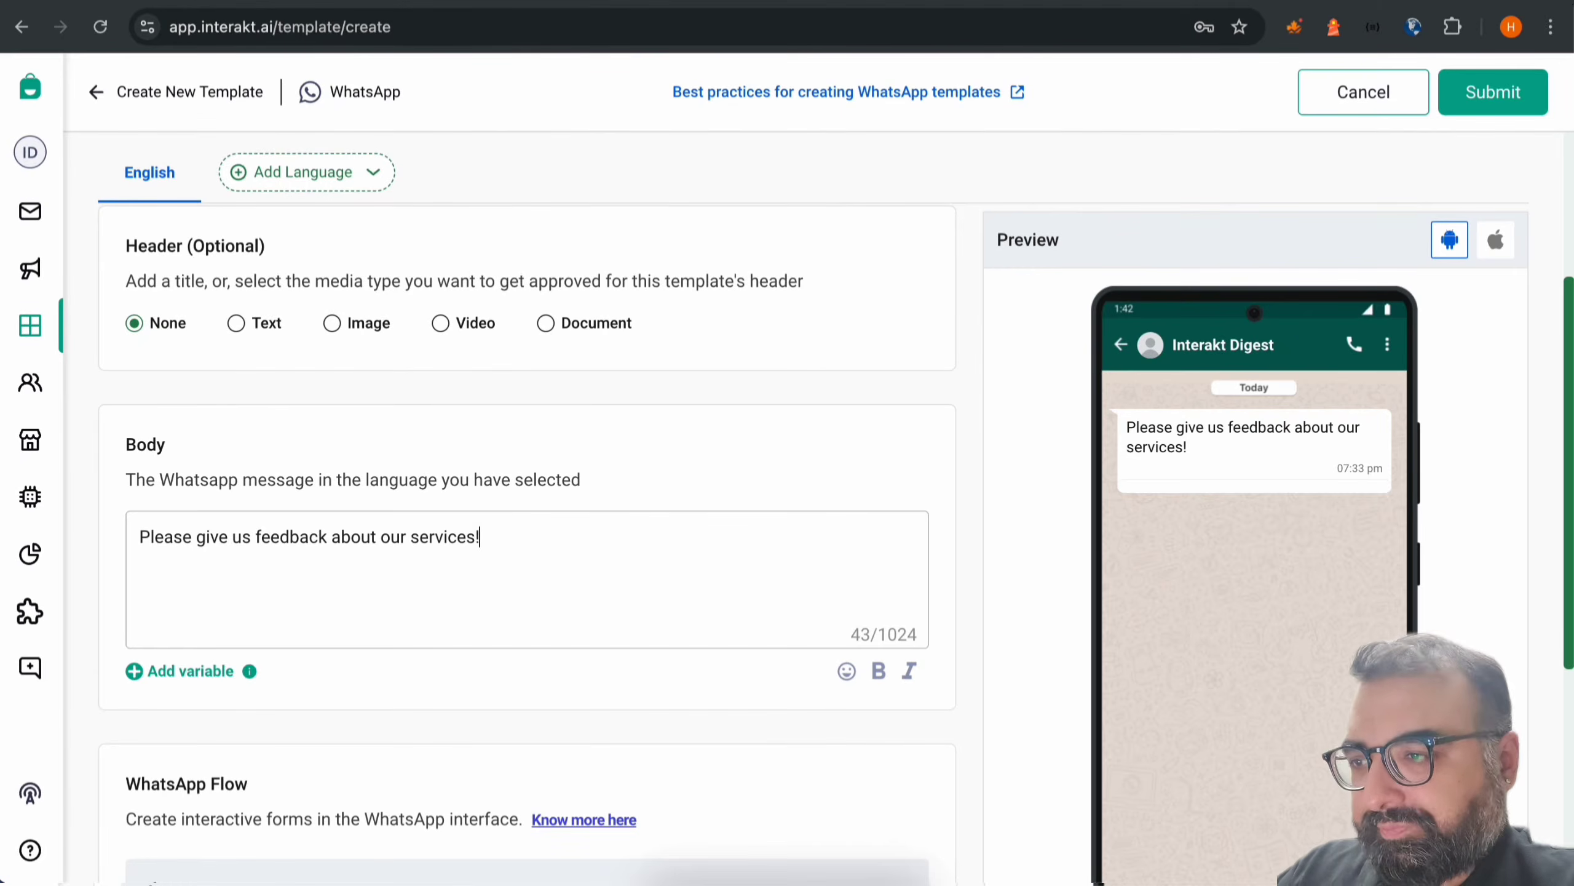
Set the template header to Image and upload images.jpeg from the Desktop
{"action": "left_click", "coordinate": [332, 322]}
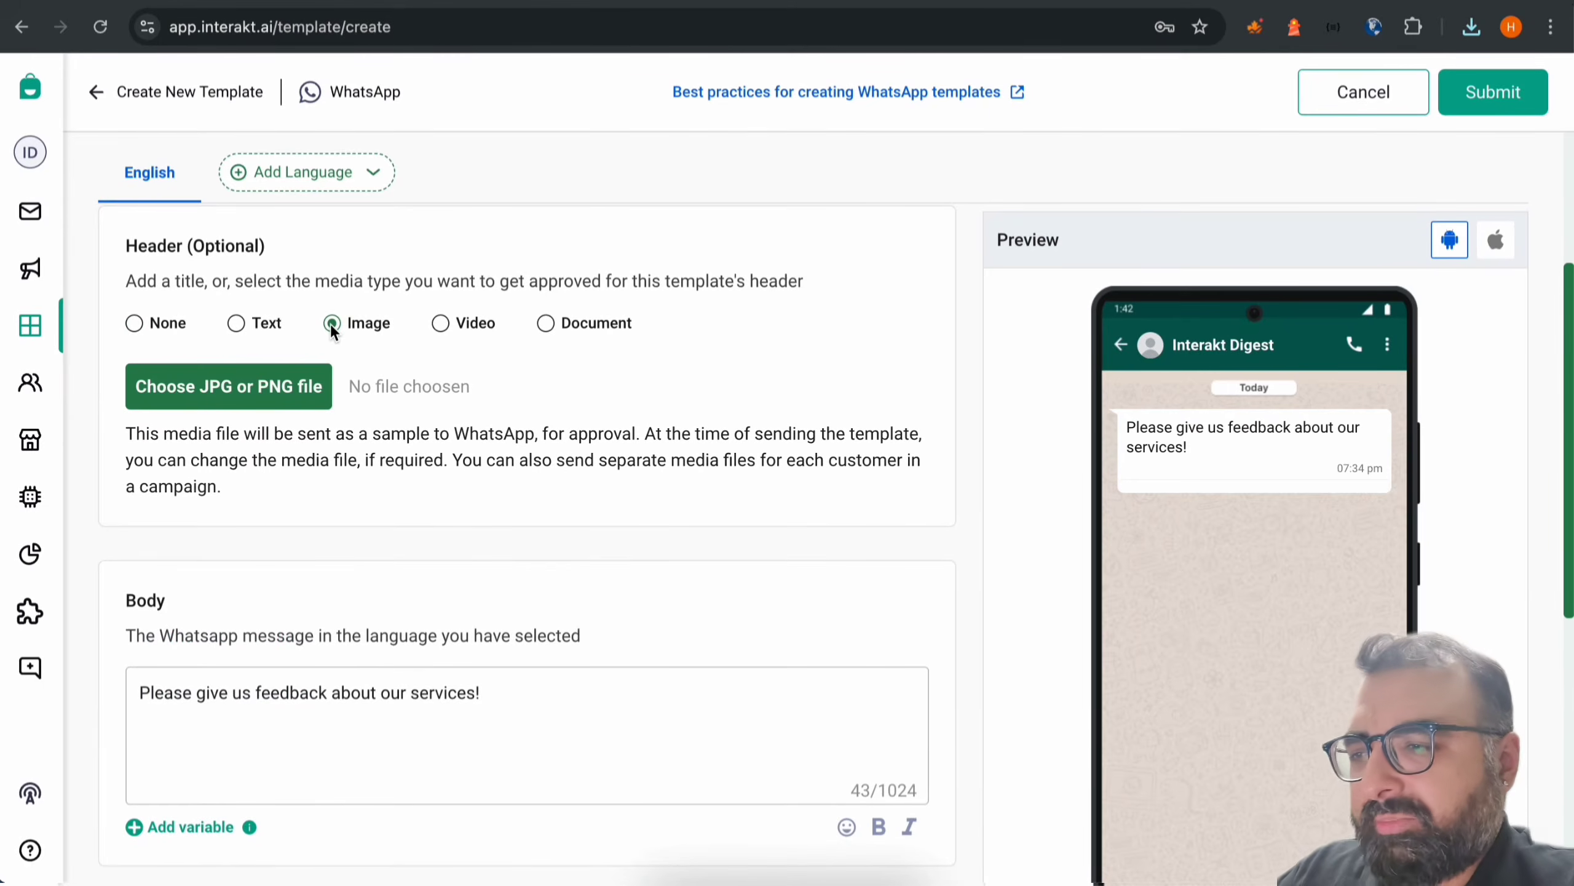
{"action": "left_click", "coordinate": [262, 383]}
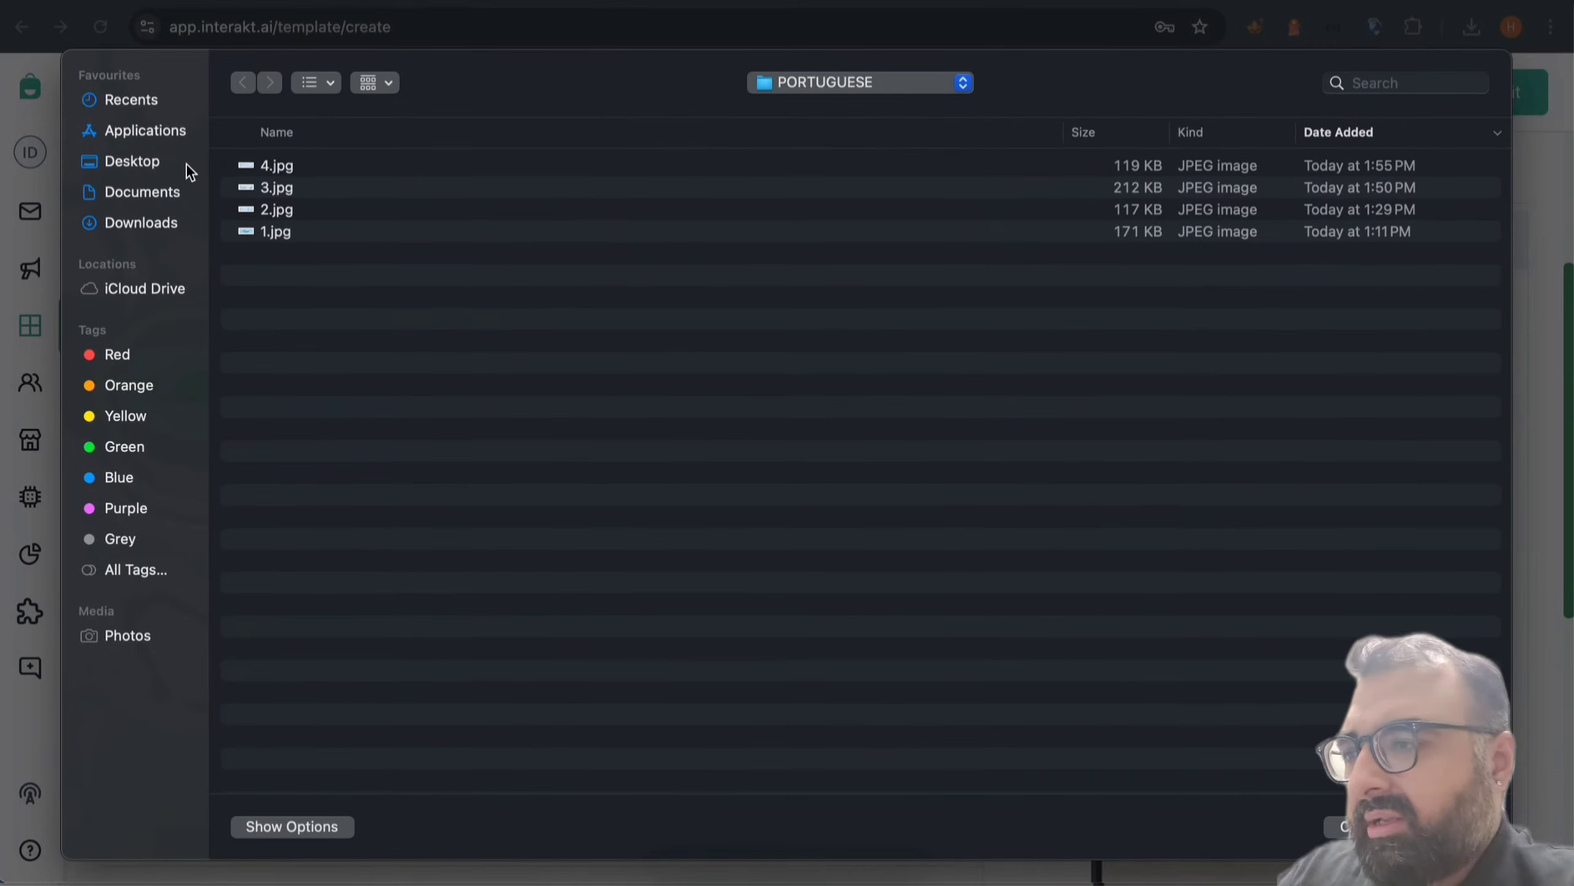
{"action": "left_click", "coordinate": [185, 162]}
{"action": "double_click", "coordinate": [274, 166]}
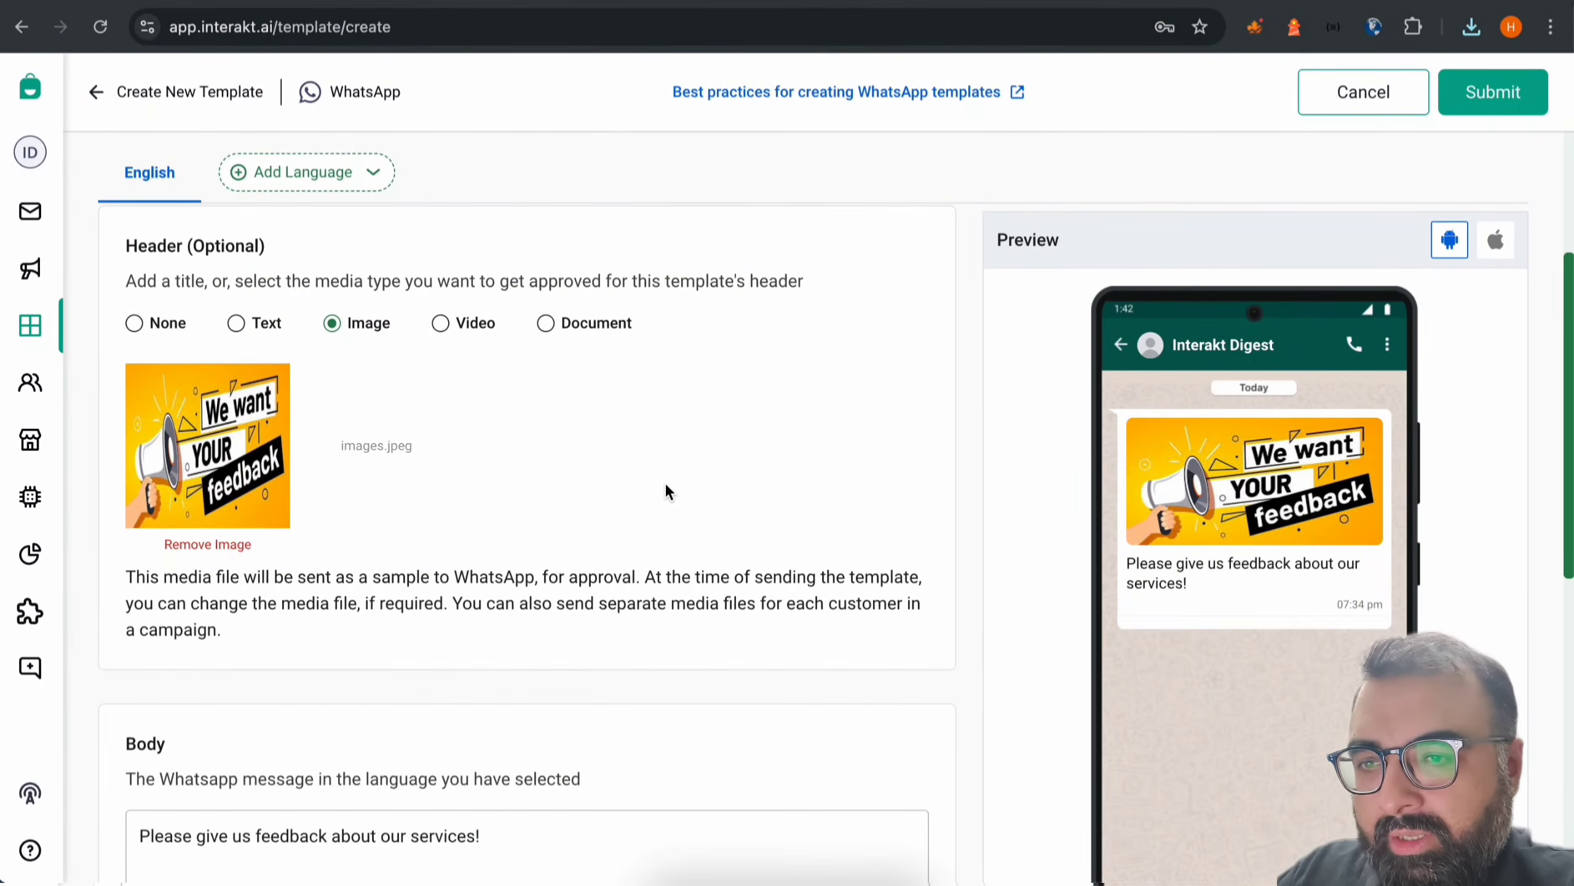
Set the flow button text to "Give Feedback" in the template's WhatsApp Flow section
{"action": "scroll", "coordinate": [665, 483], "scroll_direction": "down", "scroll_amount": 5}
{"action": "scroll", "coordinate": [664, 483], "scroll_direction": "down", "scroll_amount": 4}
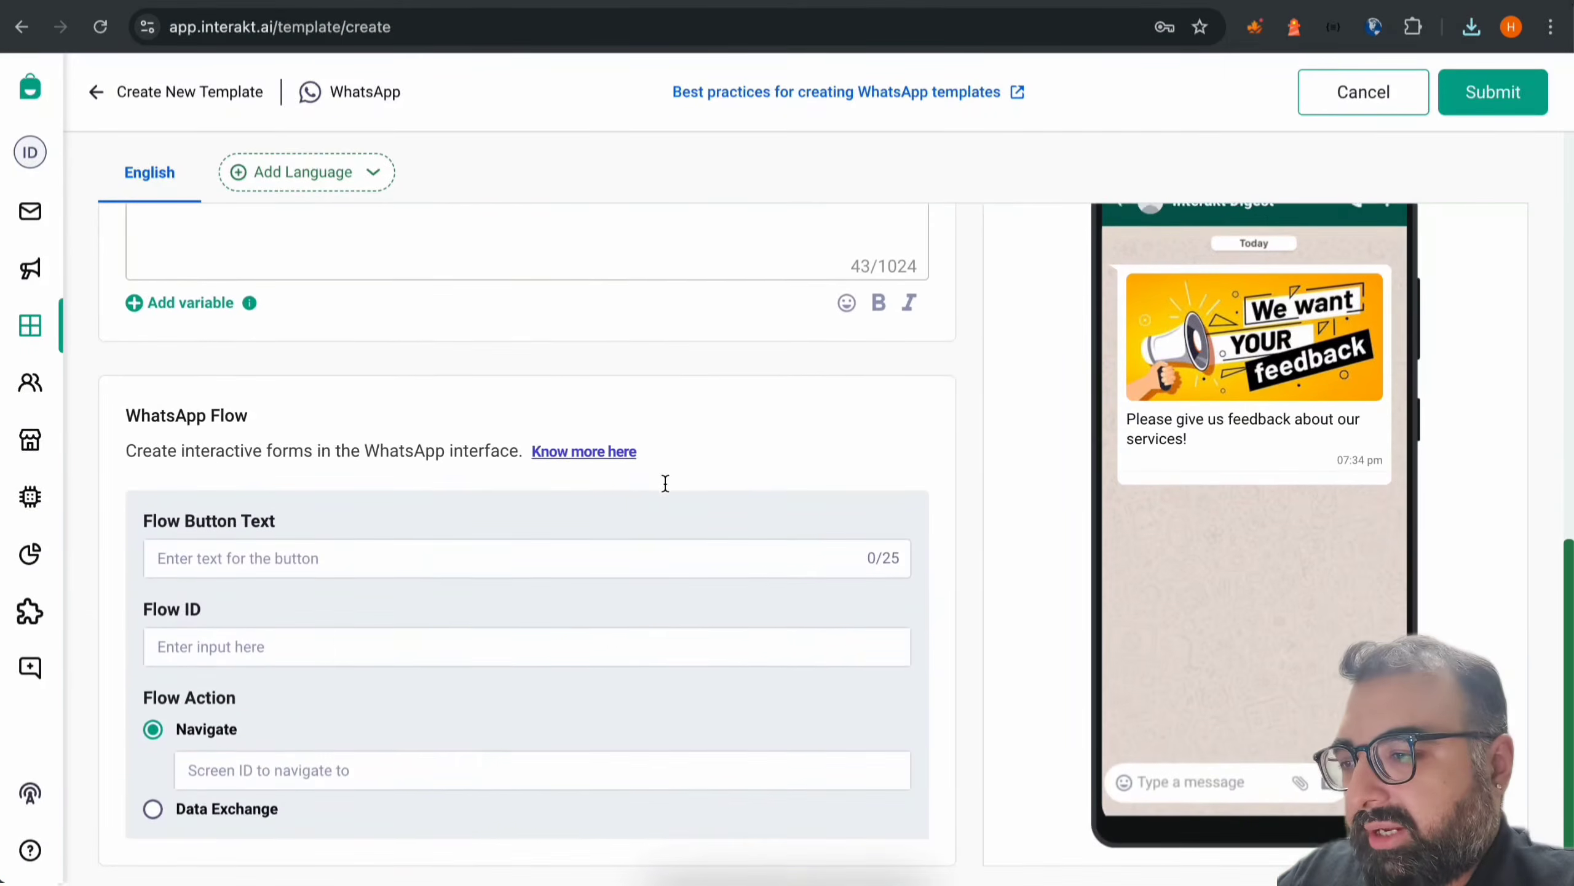
{"action": "left_click", "coordinate": [330, 560]}
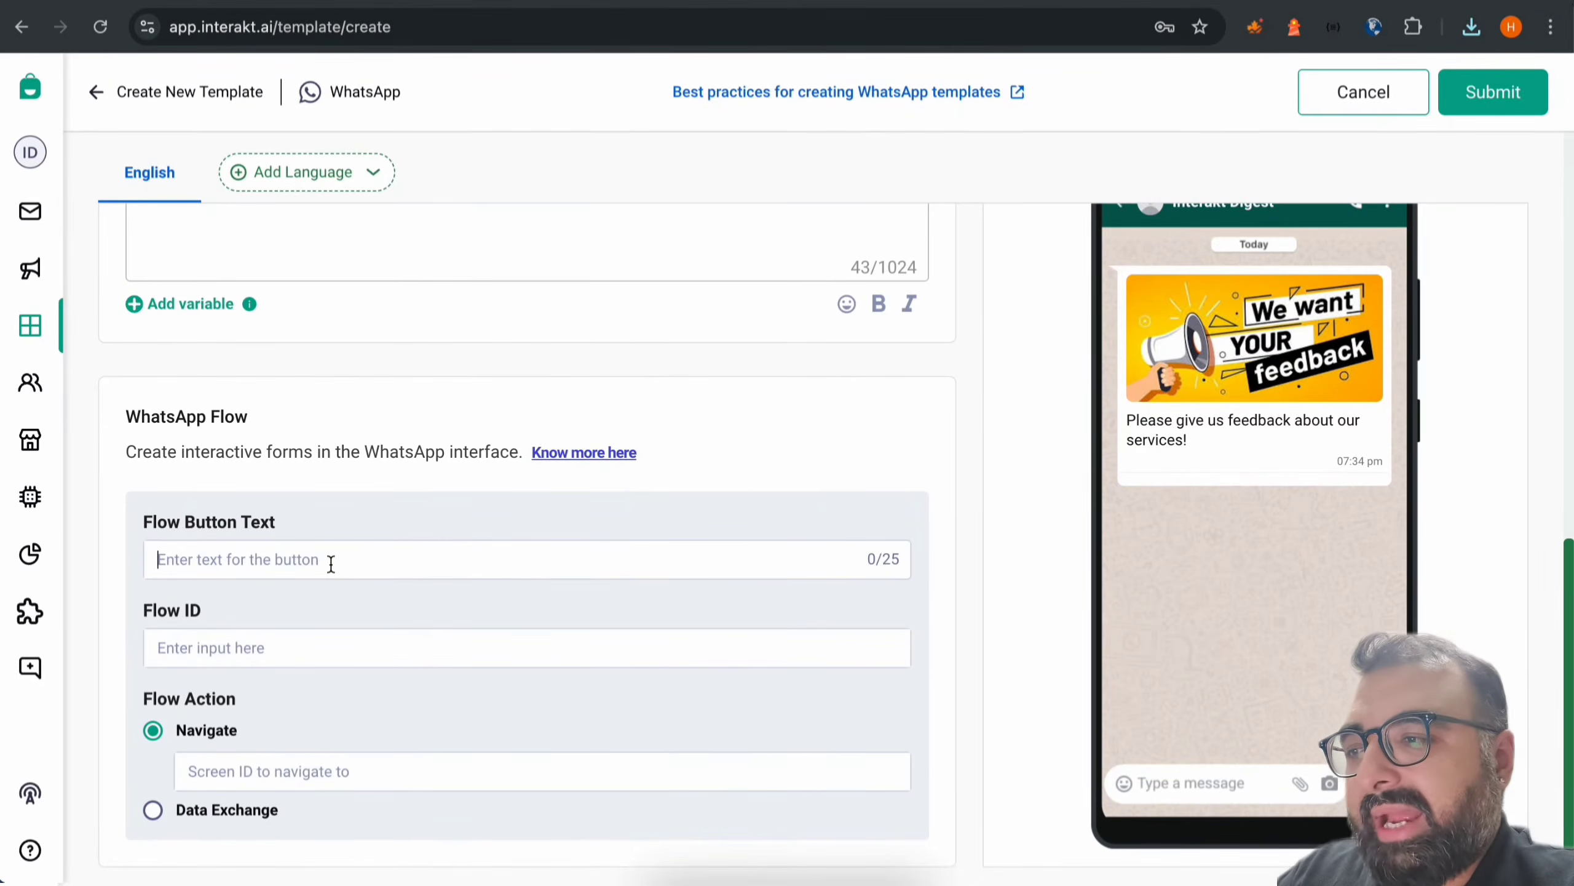
{"action": "type", "text": "Give Feedback"}
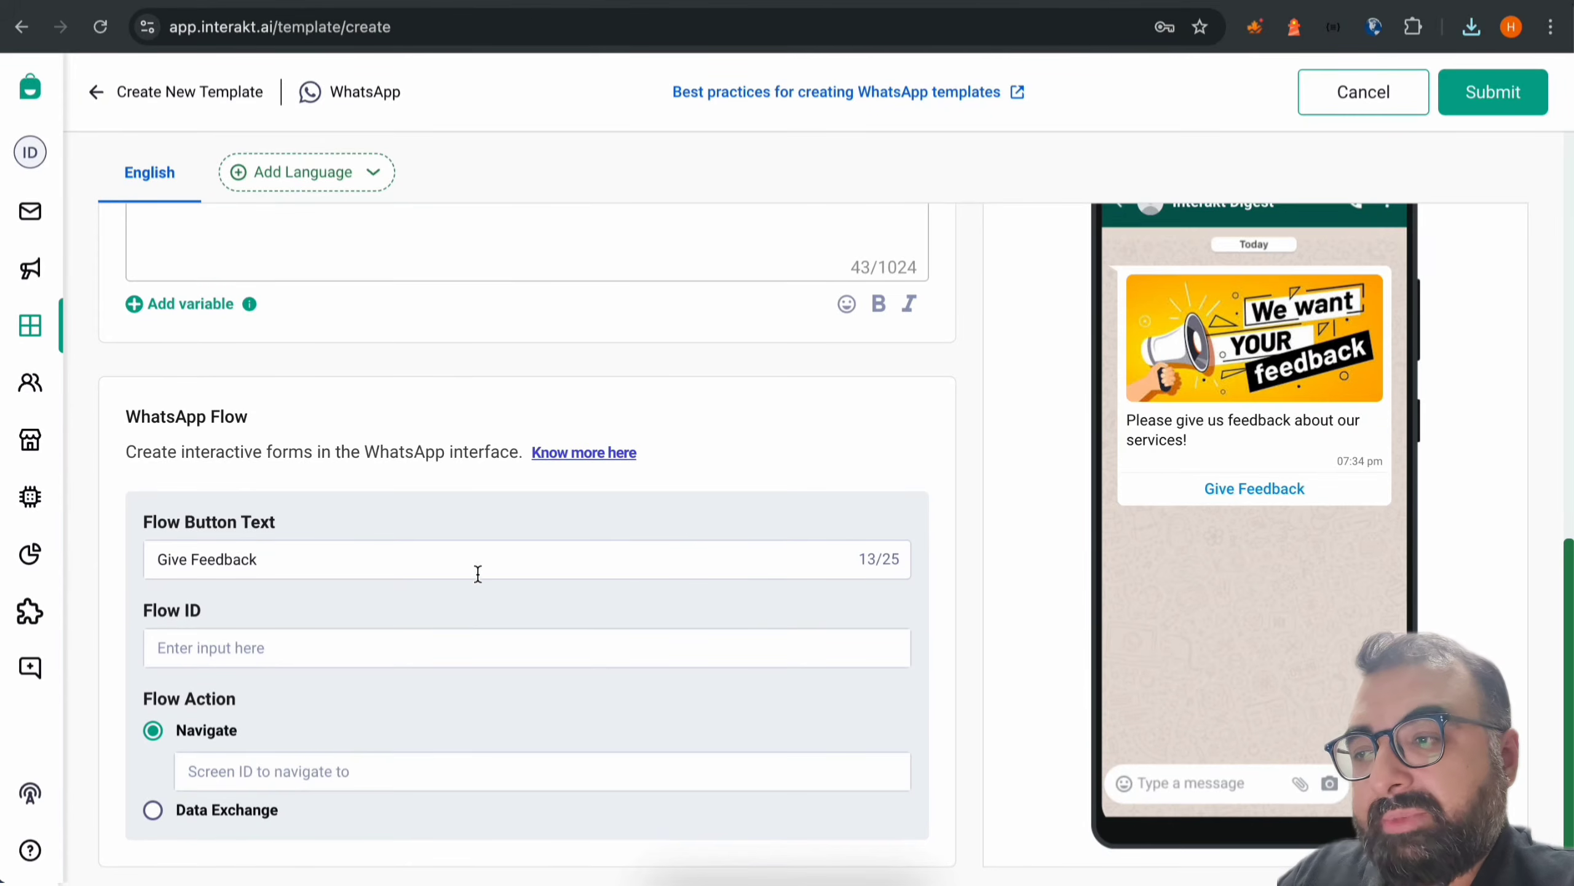
Copy the flow ID from the text note and paste it as the template's Flow ID
{"action": "scroll", "coordinate": [478, 573], "scroll_direction": "down", "scroll_amount": 1}
{"action": "left_click", "coordinate": [220, 586]}
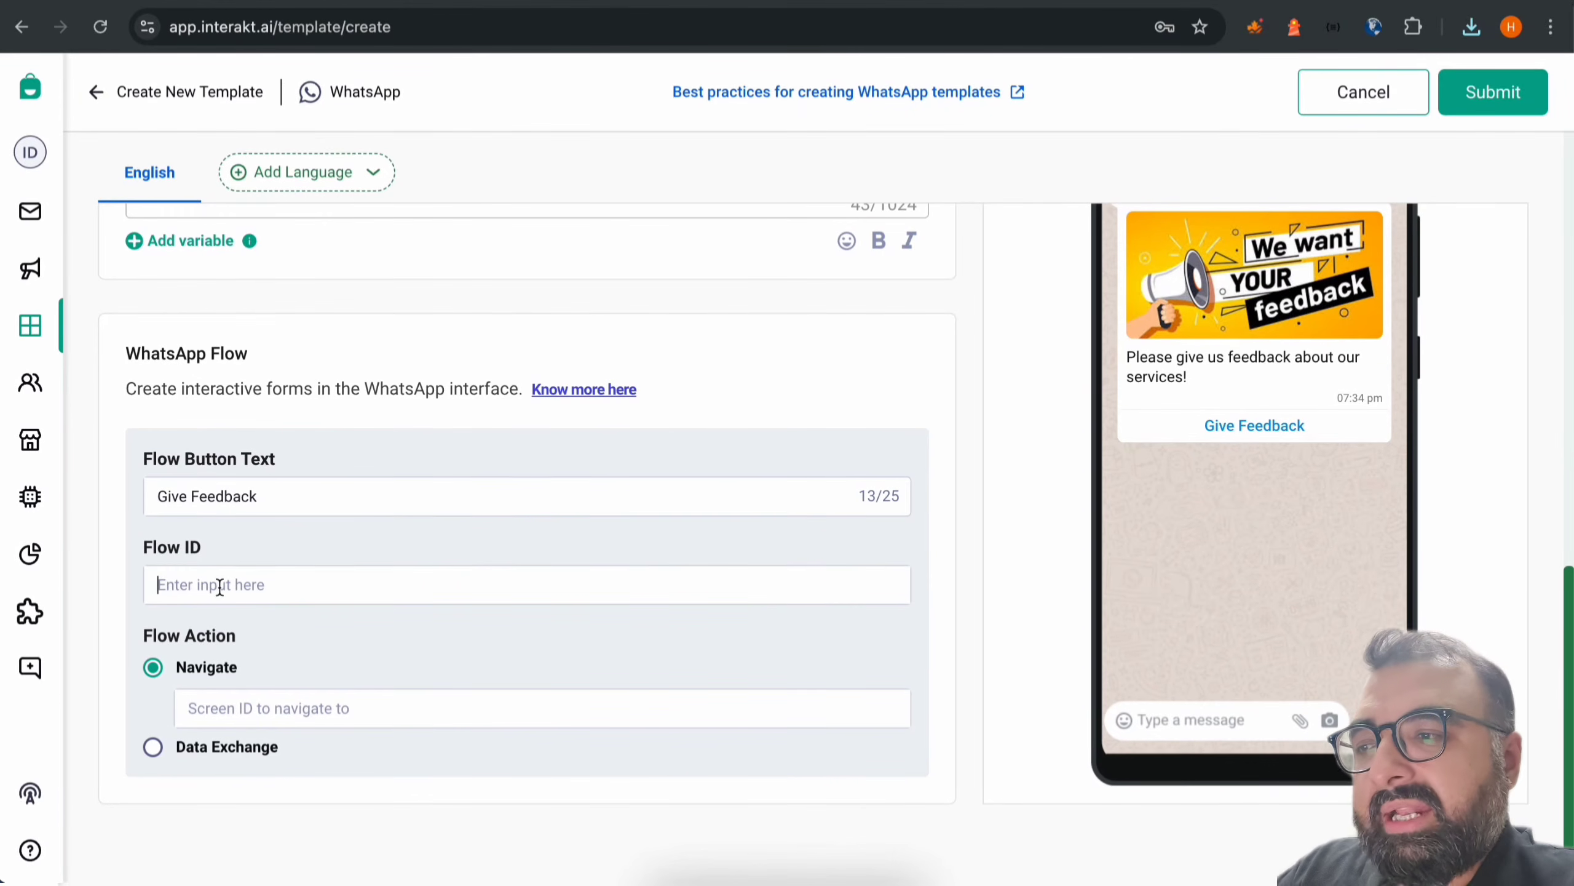
{"action": "key", "text": "ctrl+Up"}
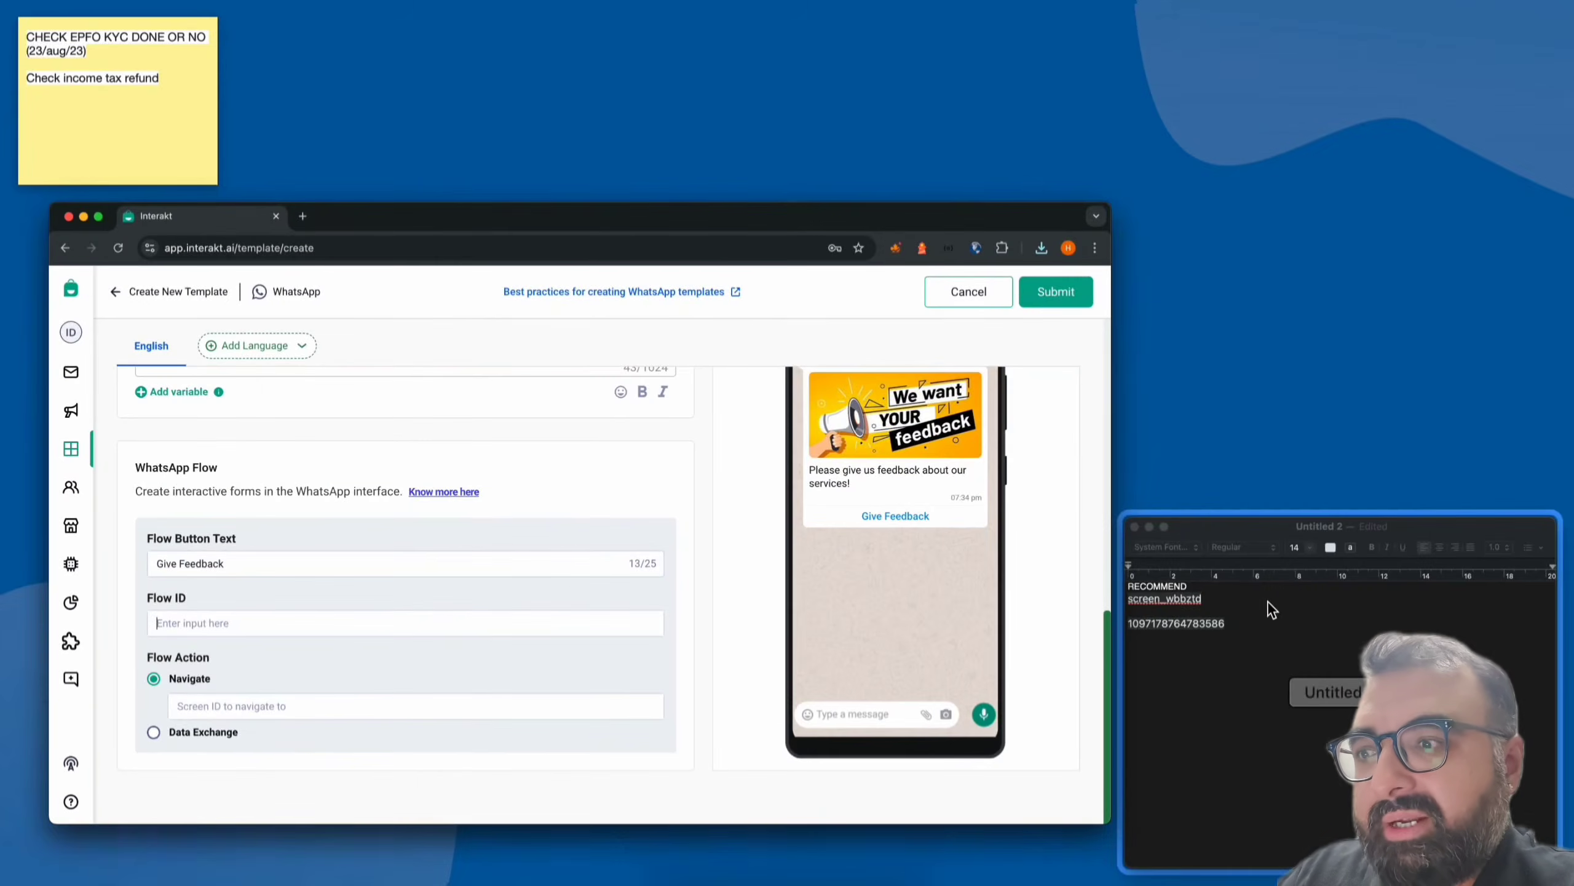
{"action": "left_click", "coordinate": [1267, 600]}
{"action": "left_click_drag", "start_coordinate": [726, 426], "coordinate": [540, 423]}
{"action": "key", "text": "super+c"}
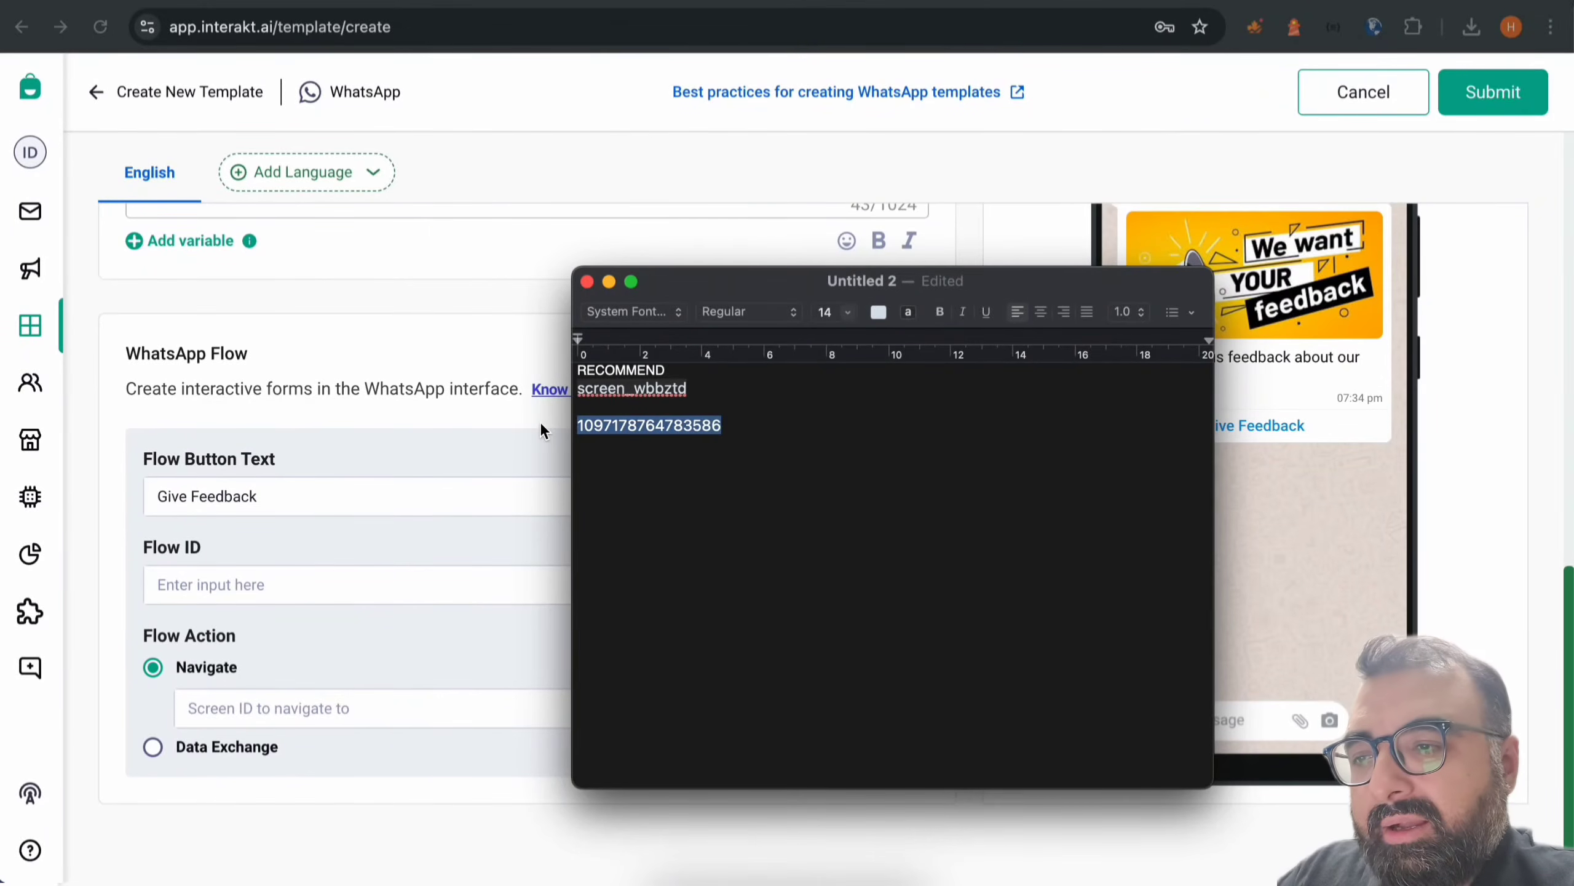
{"action": "left_click", "coordinate": [245, 579]}
{"action": "key", "text": "super+v"}
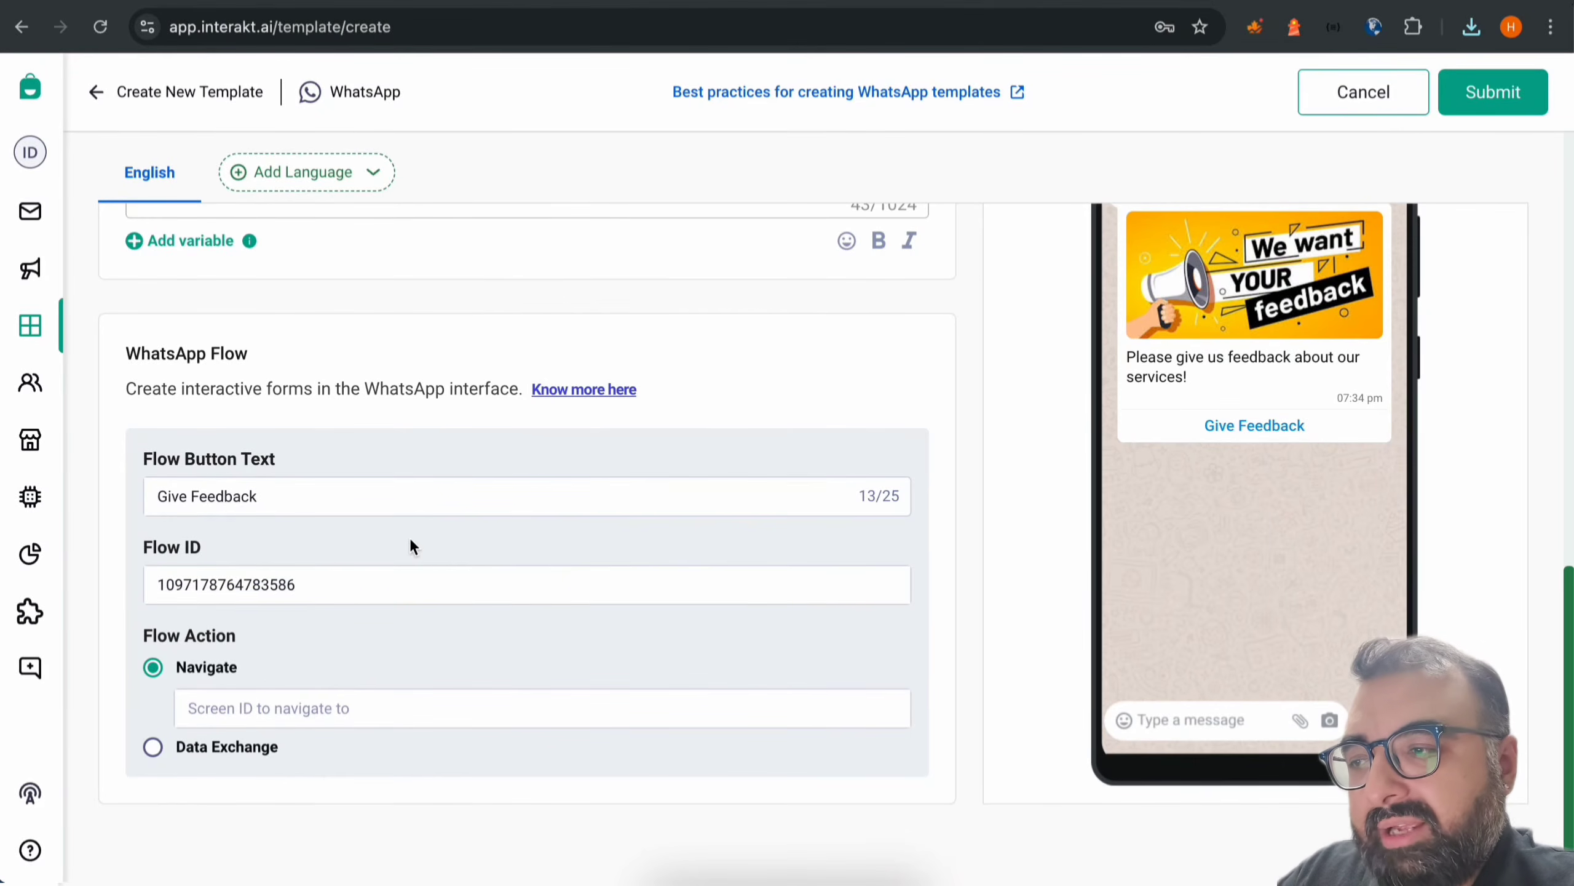
Copy the screen ID RECOMMEND from the text note and paste it as the screen the flow's Navigate action opens
{"action": "left_click", "coordinate": [304, 711]}
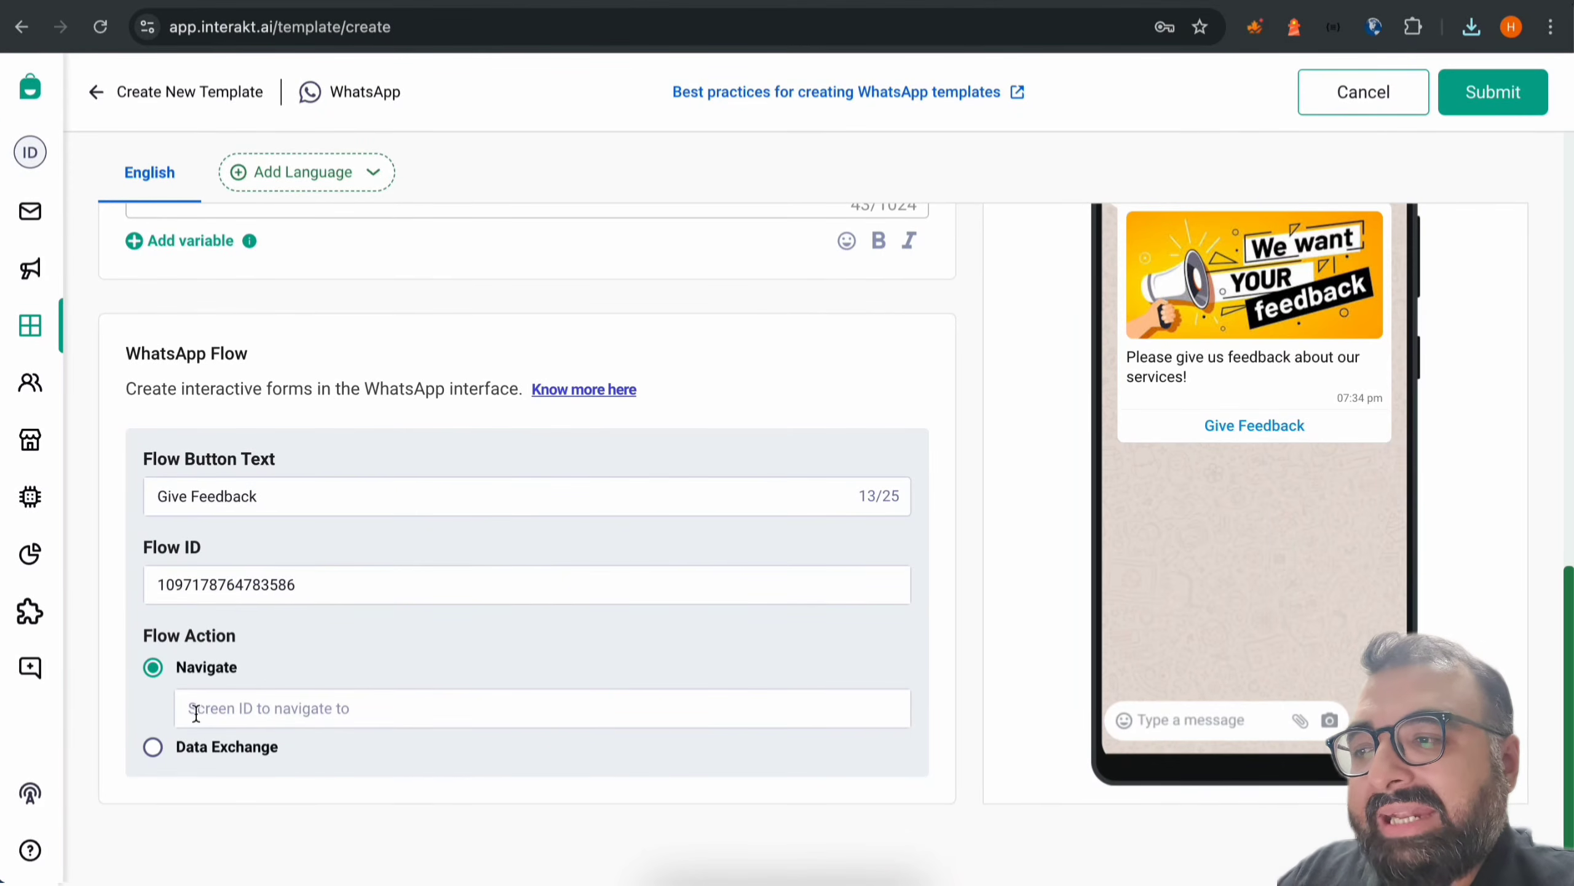
{"action": "key", "text": "ctrl+Up"}
{"action": "left_click", "coordinate": [1267, 591]}
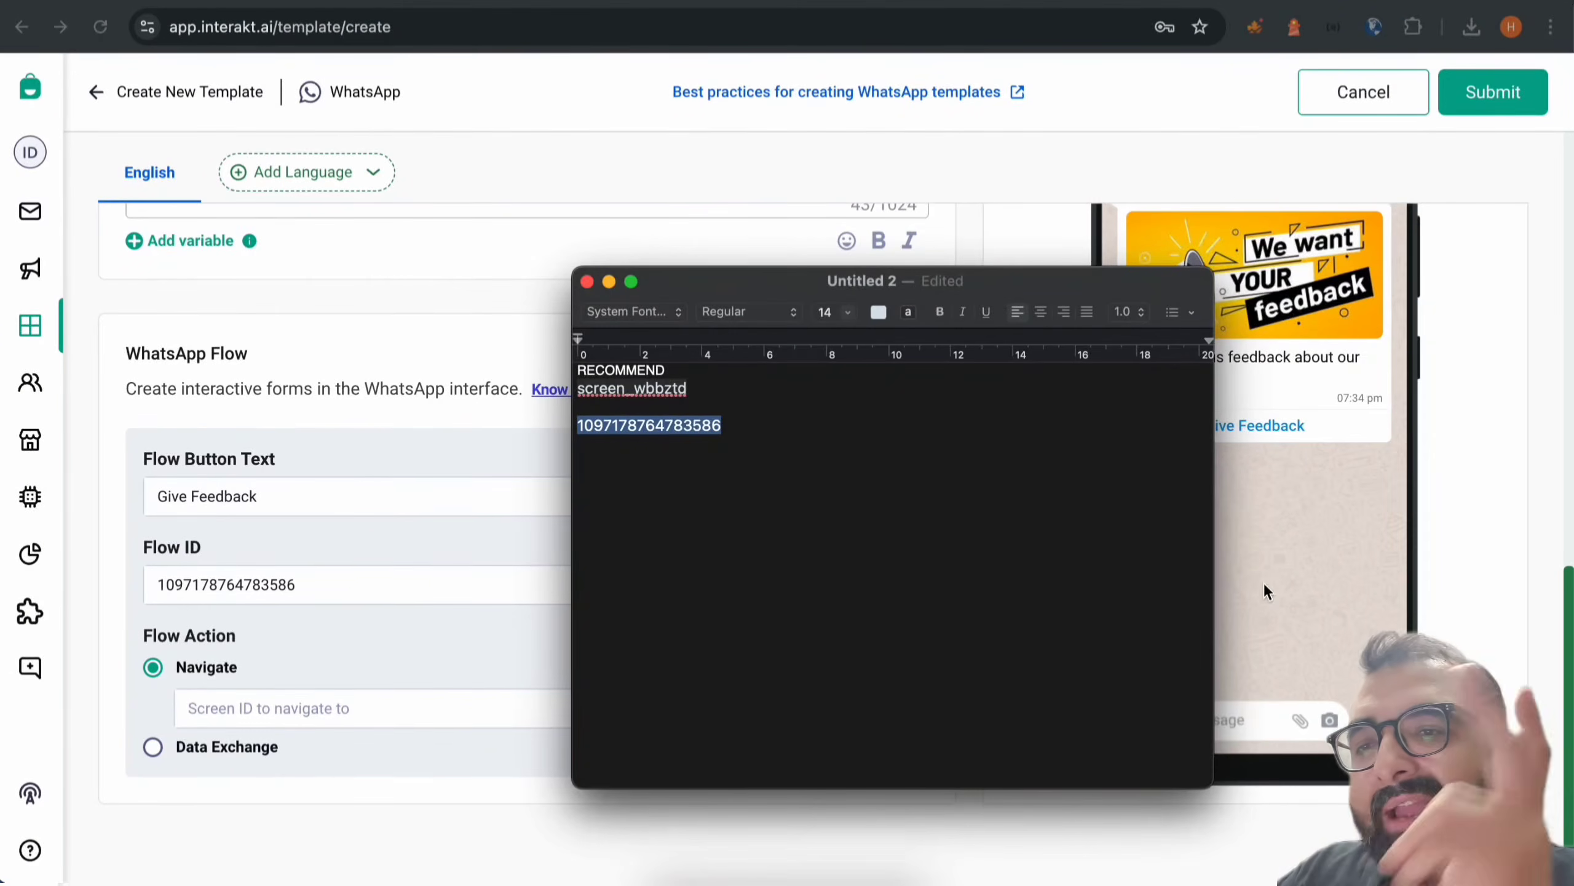
{"action": "left_click", "coordinate": [682, 372]}
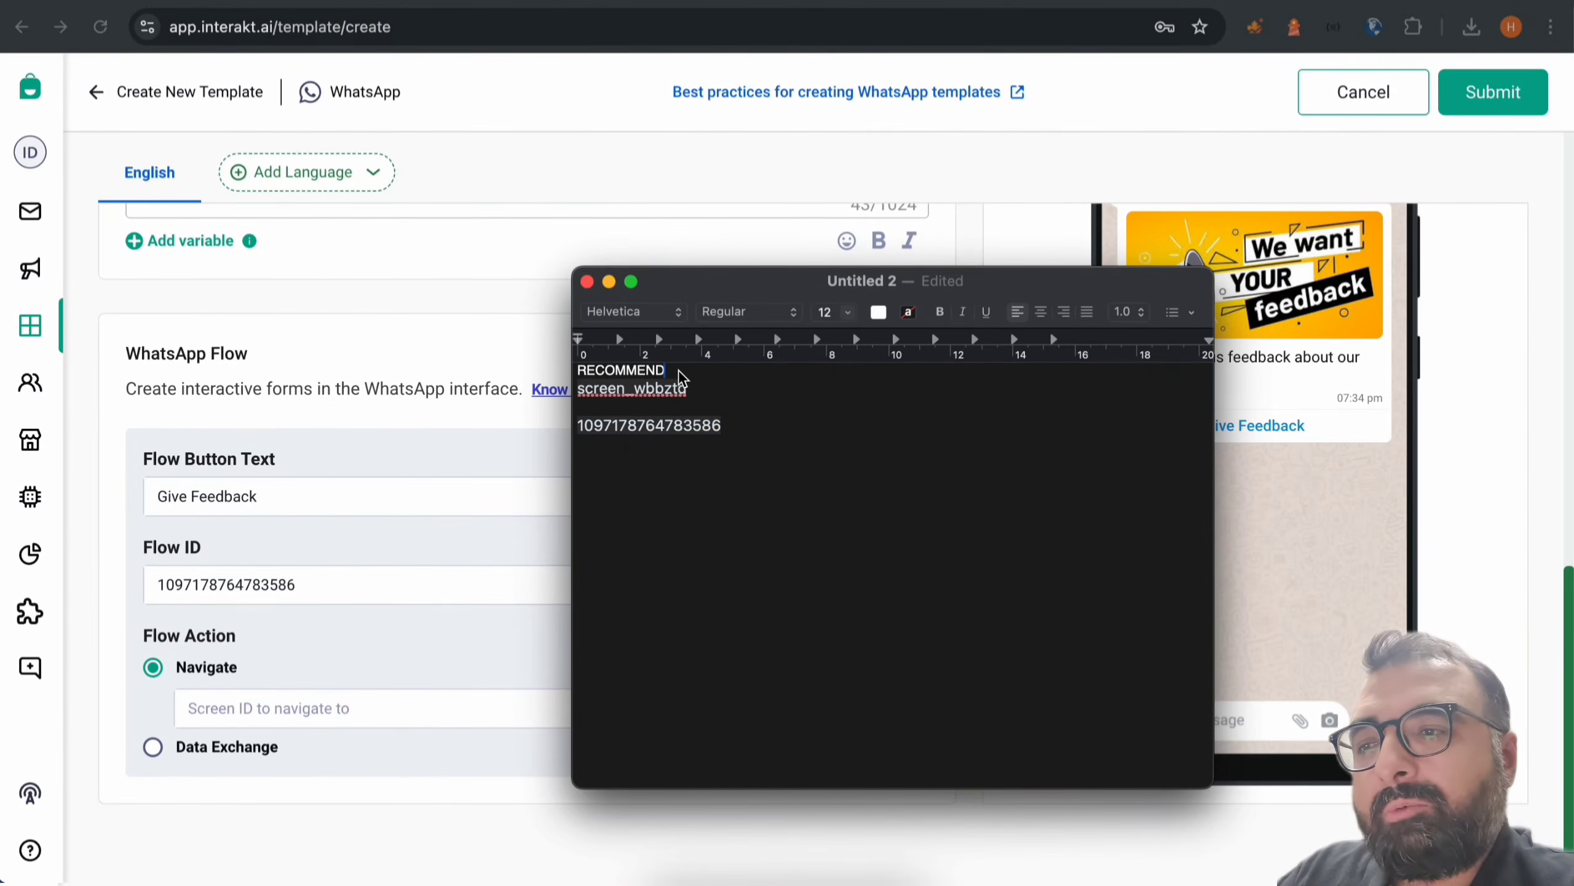
{"action": "left_click", "coordinate": [668, 372]}
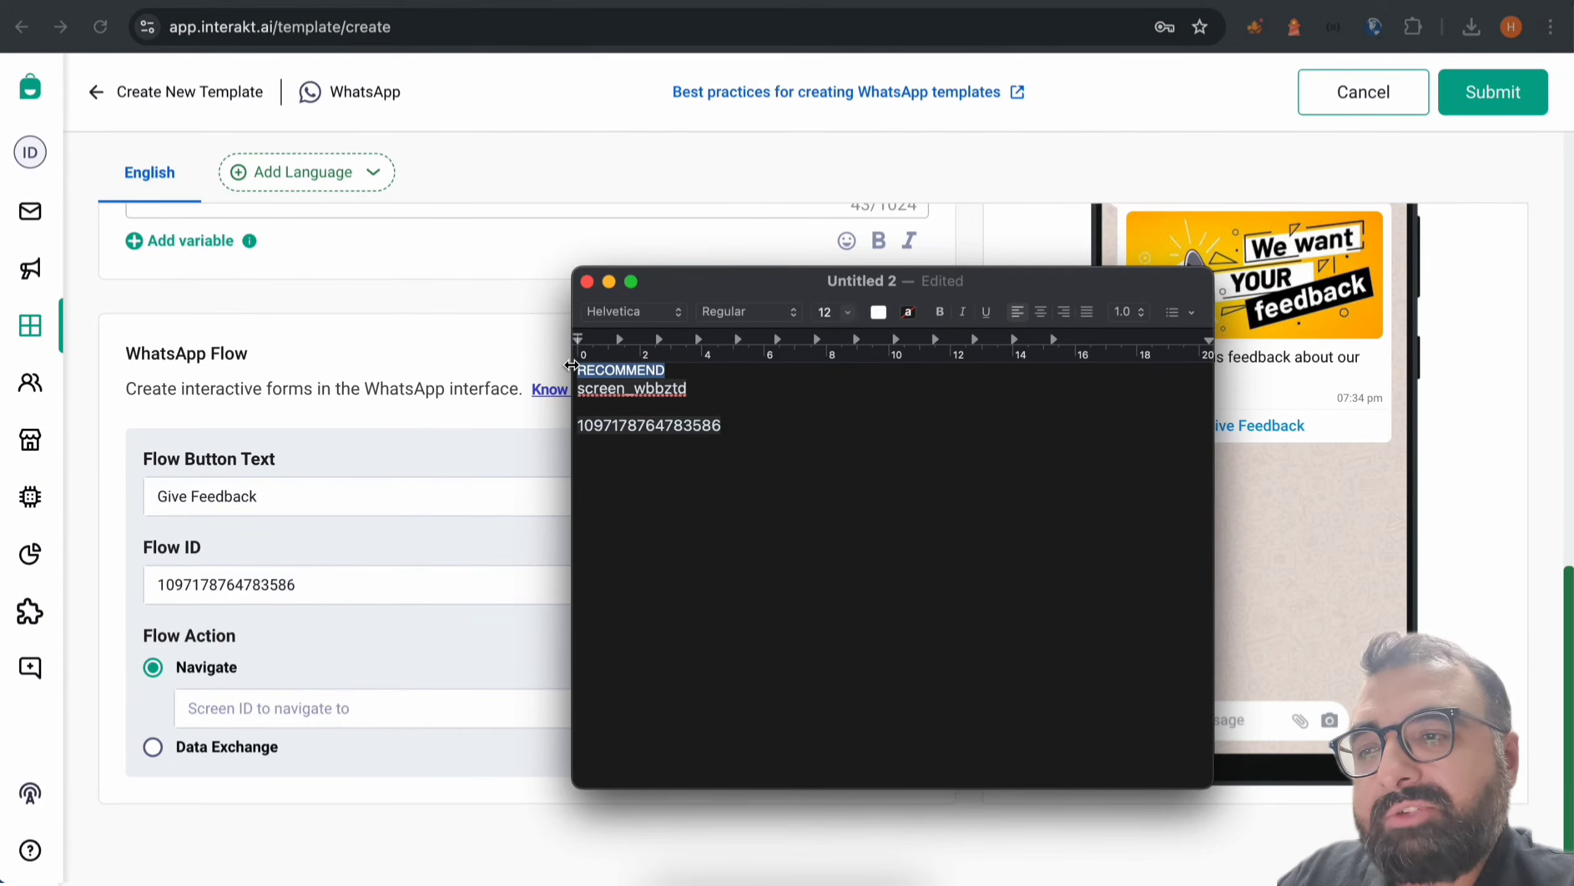
{"action": "left_click", "coordinate": [567, 366]}
{"action": "left_click", "coordinate": [291, 706]}
{"action": "key", "text": "super+v"}
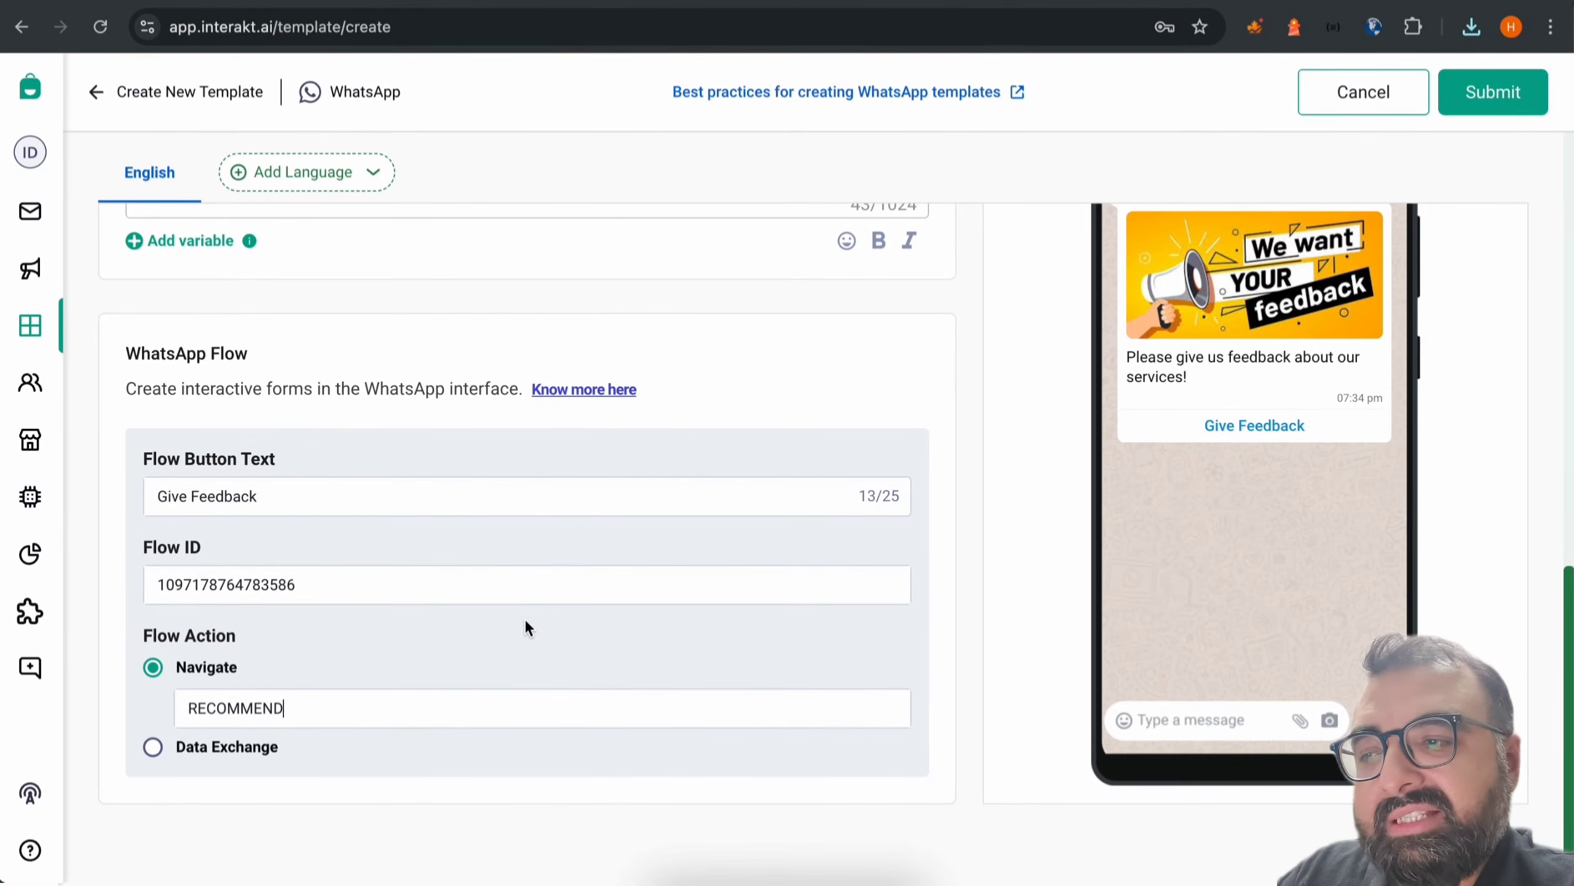
Submit the template for WhatsApp approval and acknowledge the review-time notice
{"action": "scroll", "coordinate": [524, 617], "scroll_direction": "up", "scroll_amount": 10}
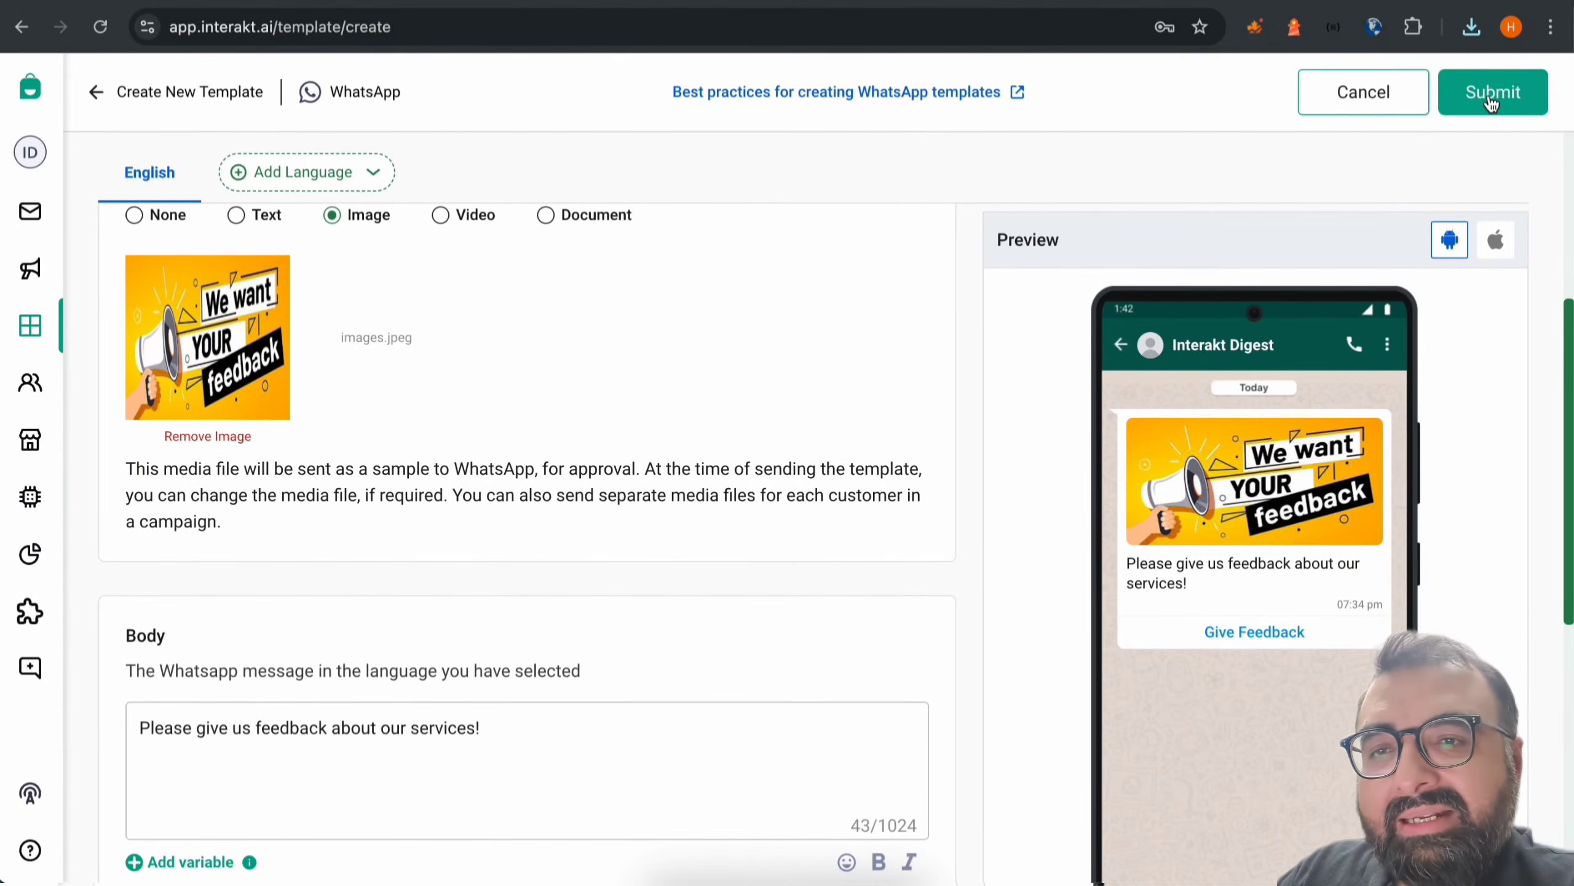
{"action": "left_click", "coordinate": [1491, 101]}
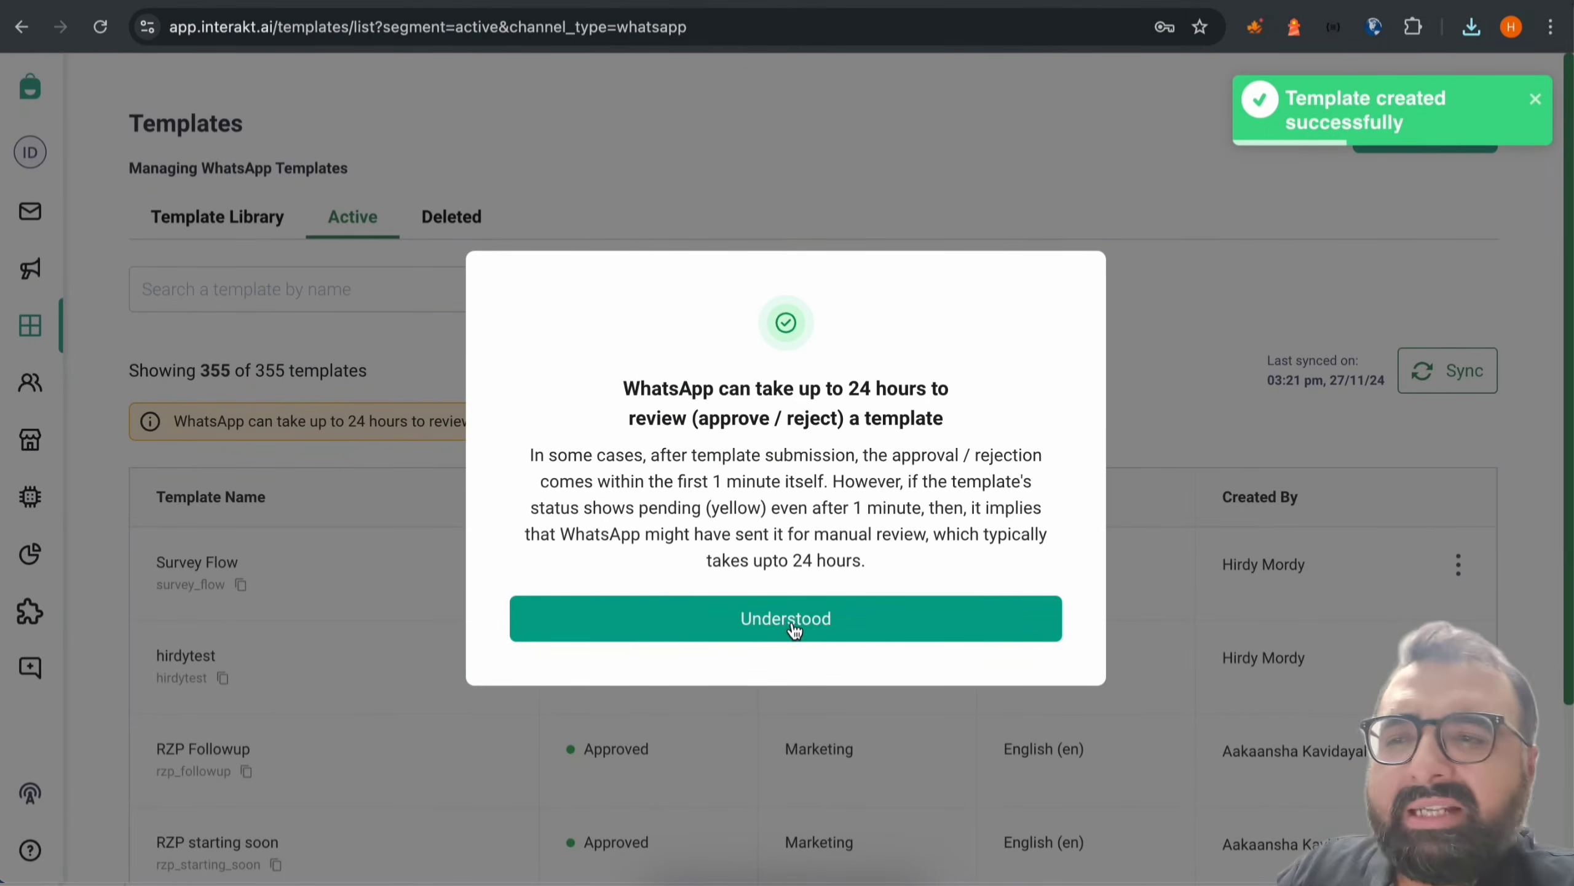
{"action": "left_click", "coordinate": [794, 634]}
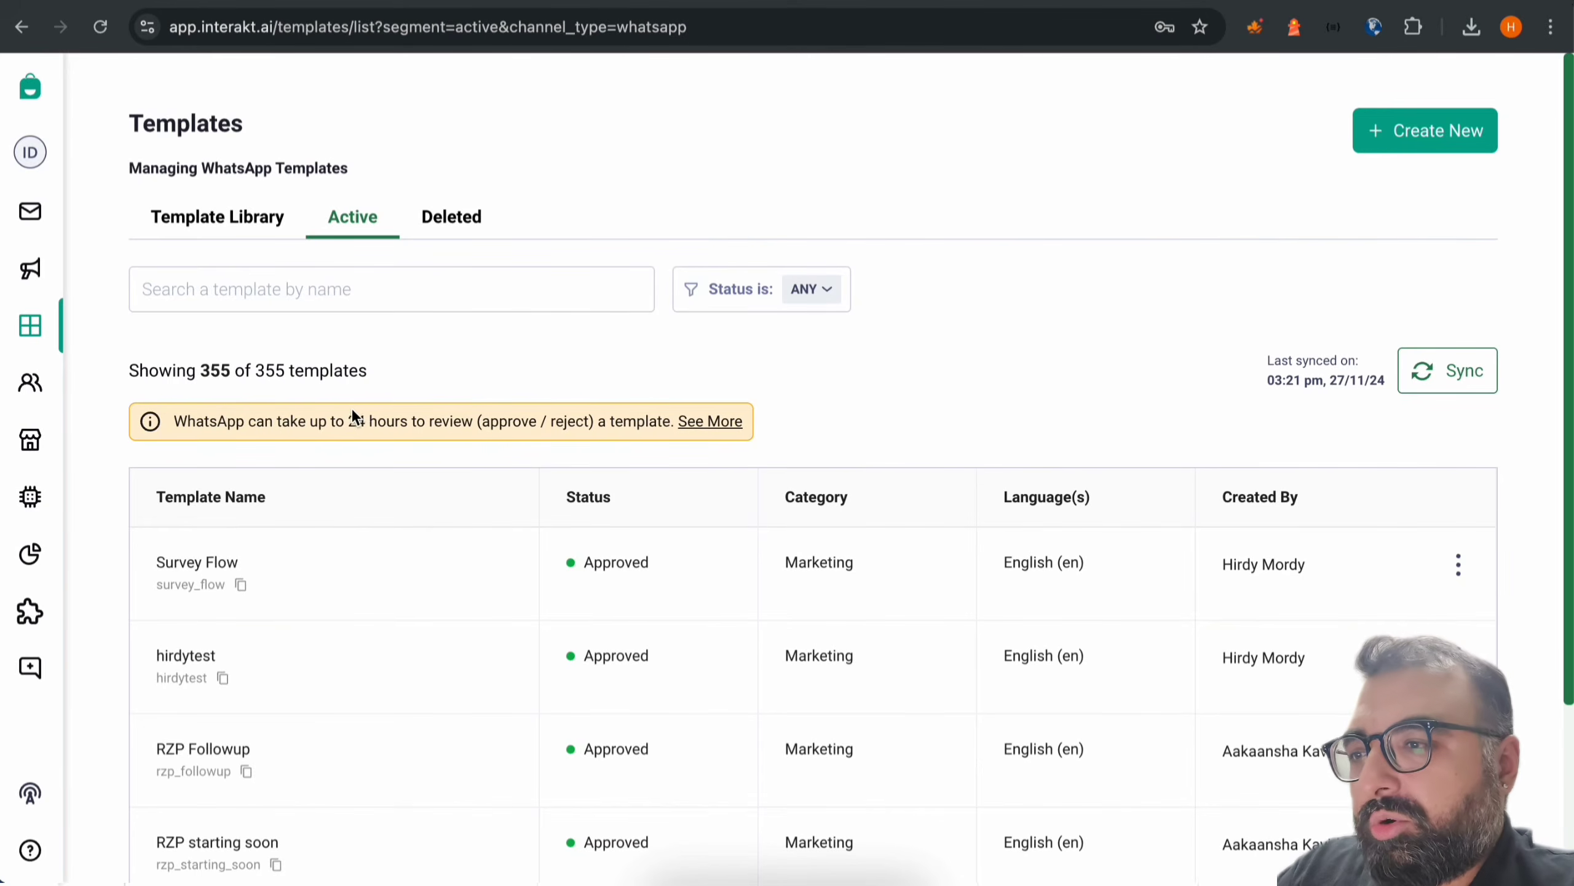
Create a new notification campaign and name it "Feedback Survey"
{"action": "left_click", "coordinate": [43, 271]}
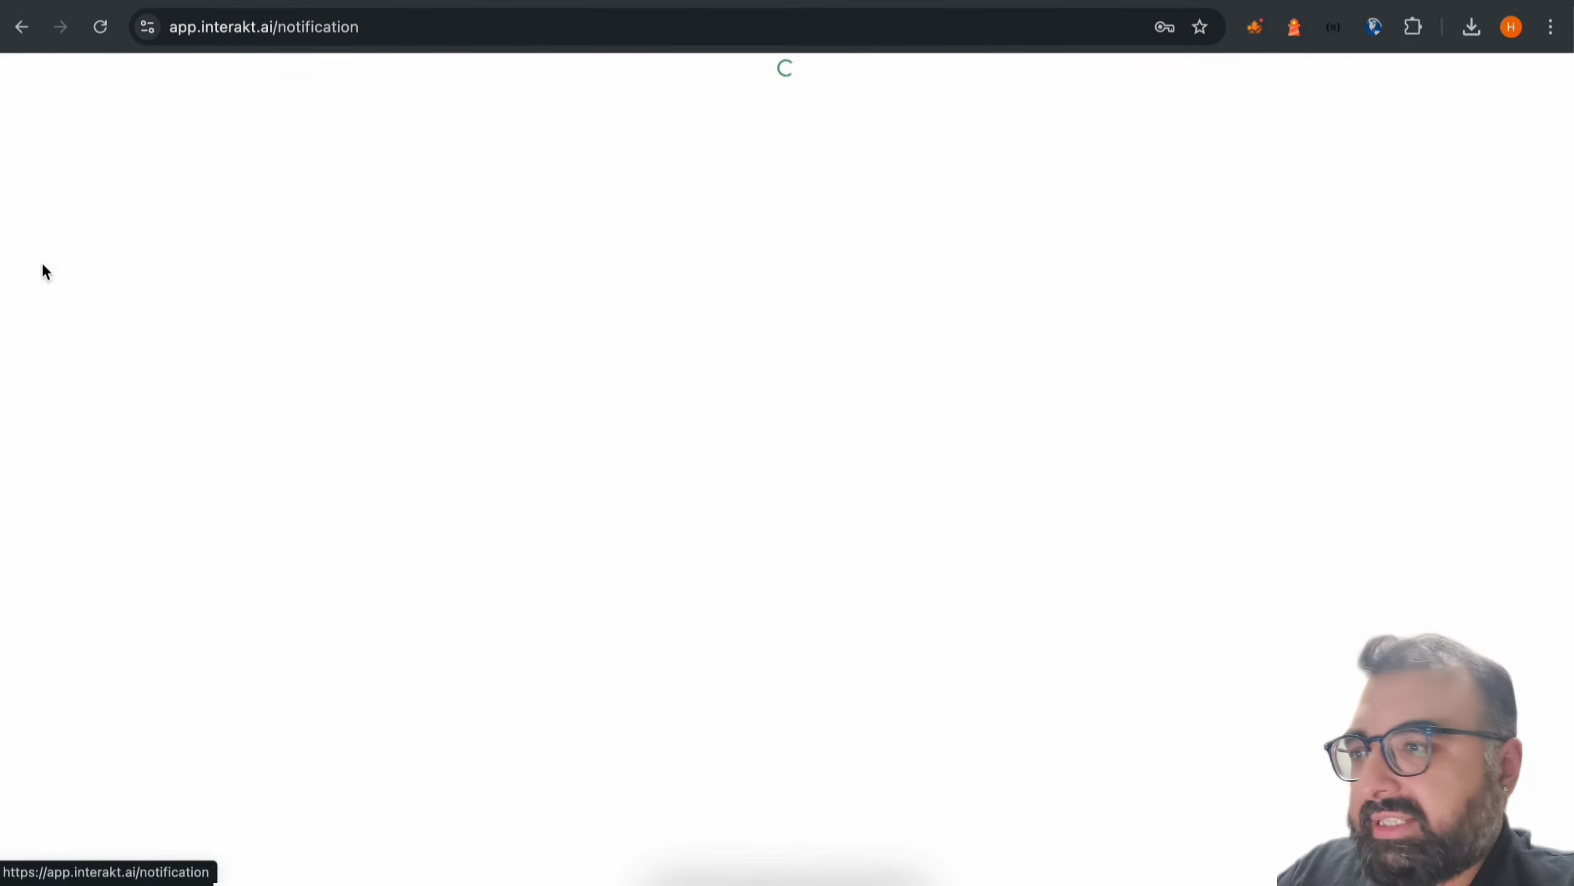
{"action": "left_click", "coordinate": [1405, 132]}
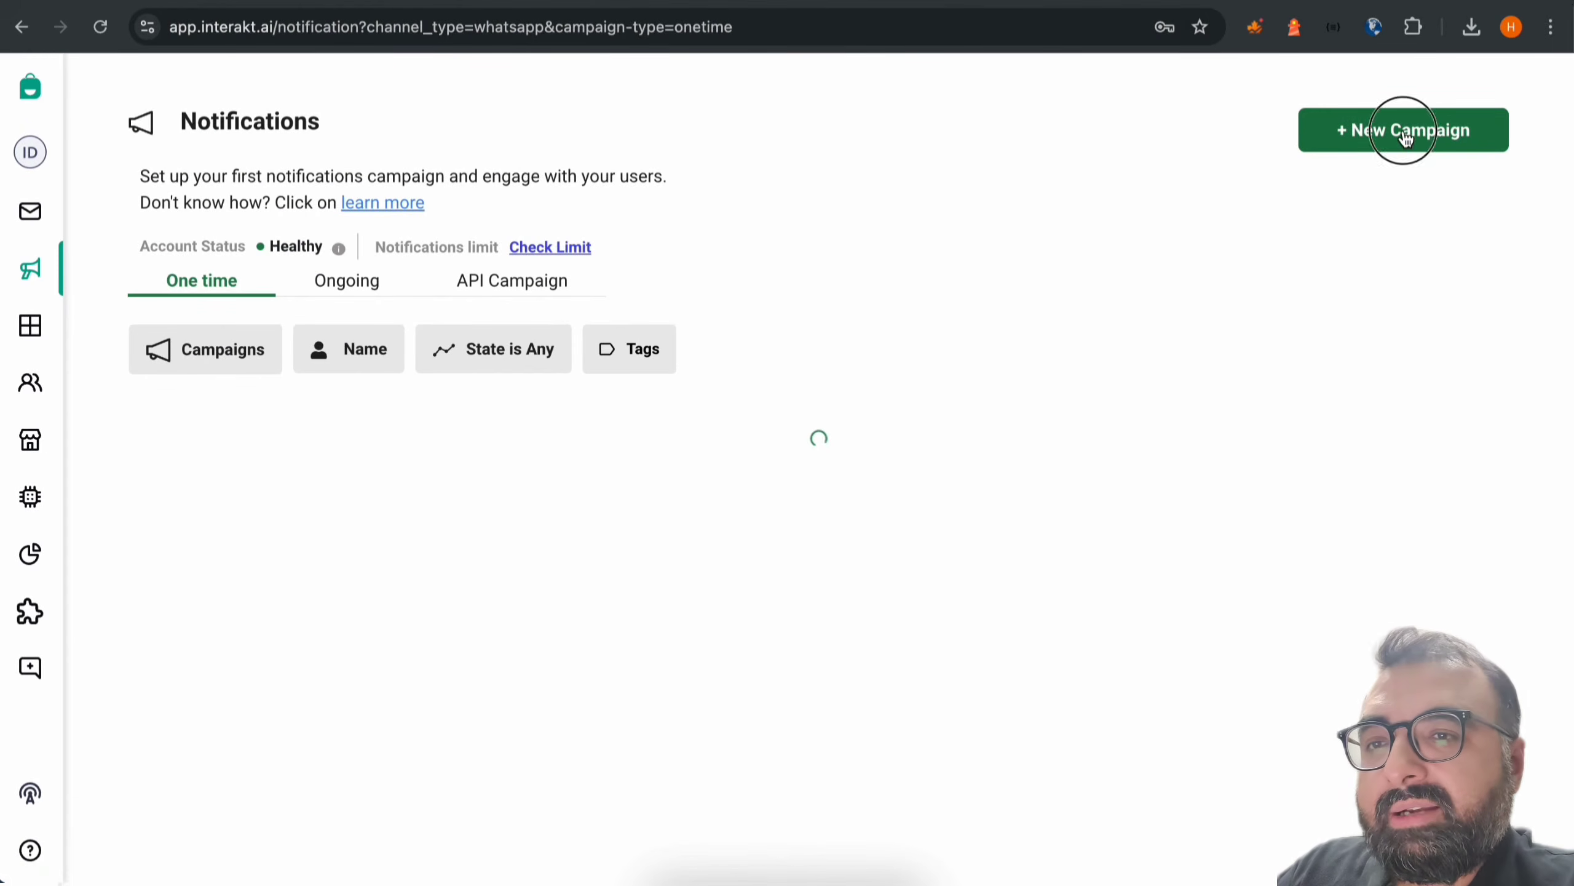
{"action": "left_click", "coordinate": [631, 194]}
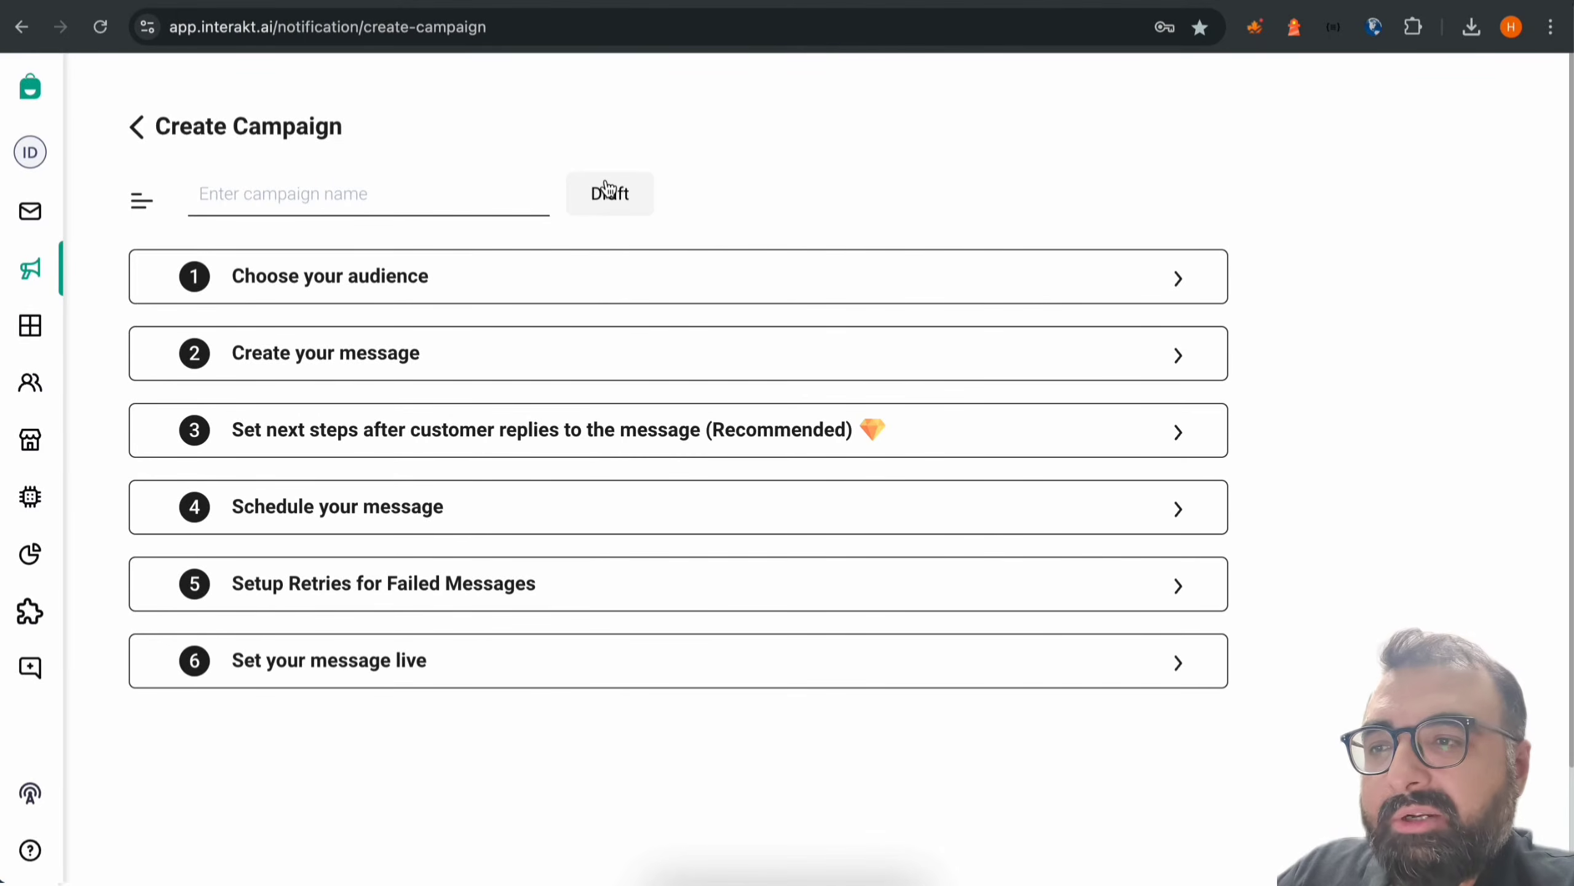
{"action": "left_click", "coordinate": [420, 192]}
{"action": "type", "text": "F"}
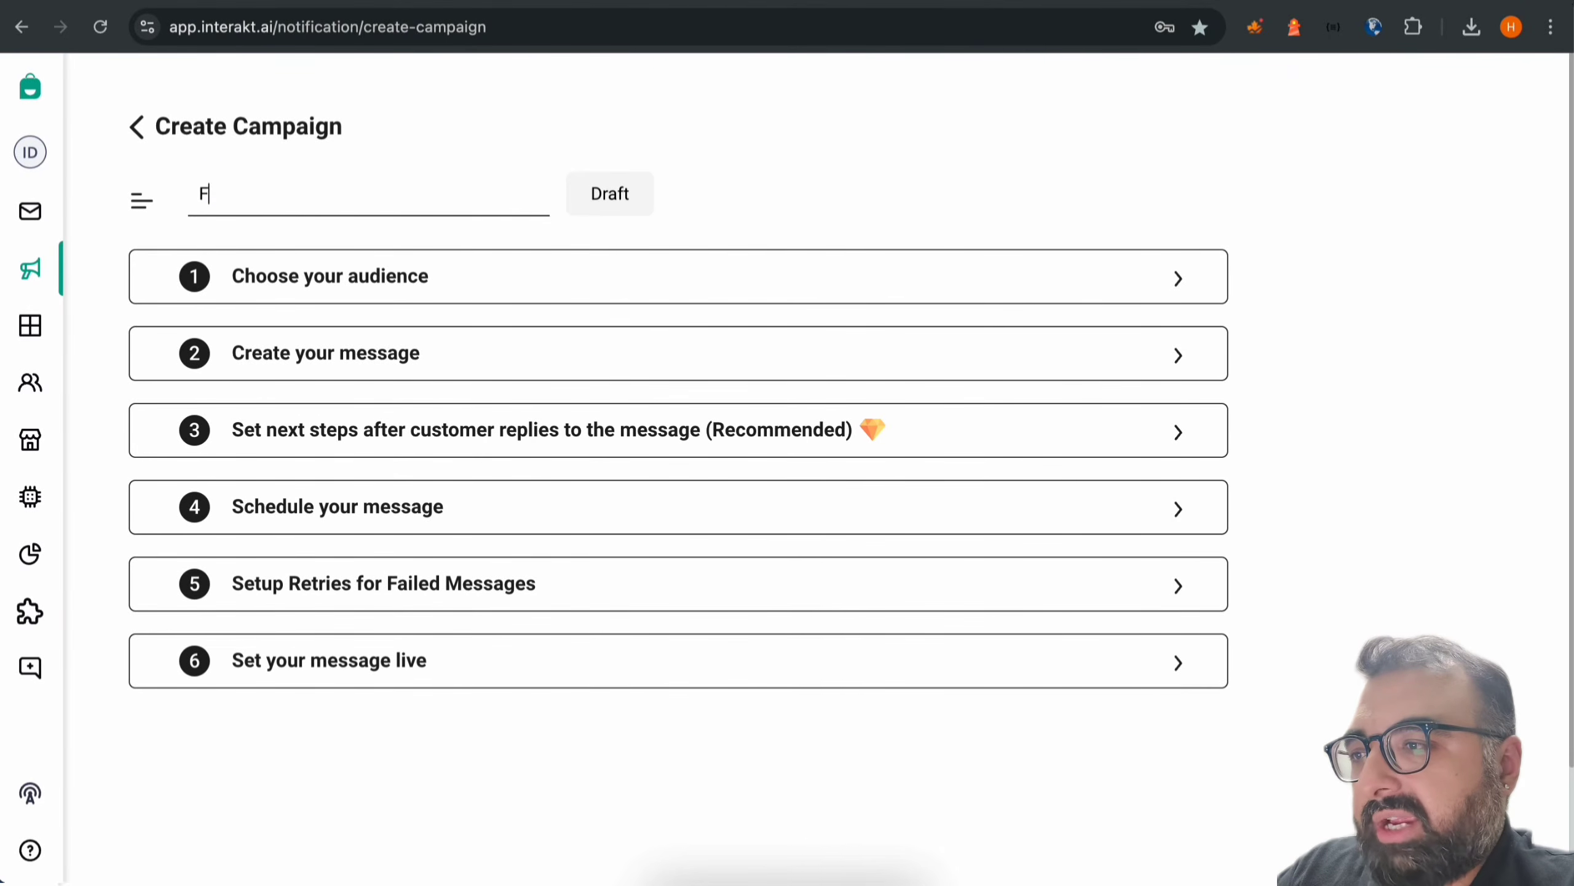
{"action": "type", "text": "eedback Survey"}
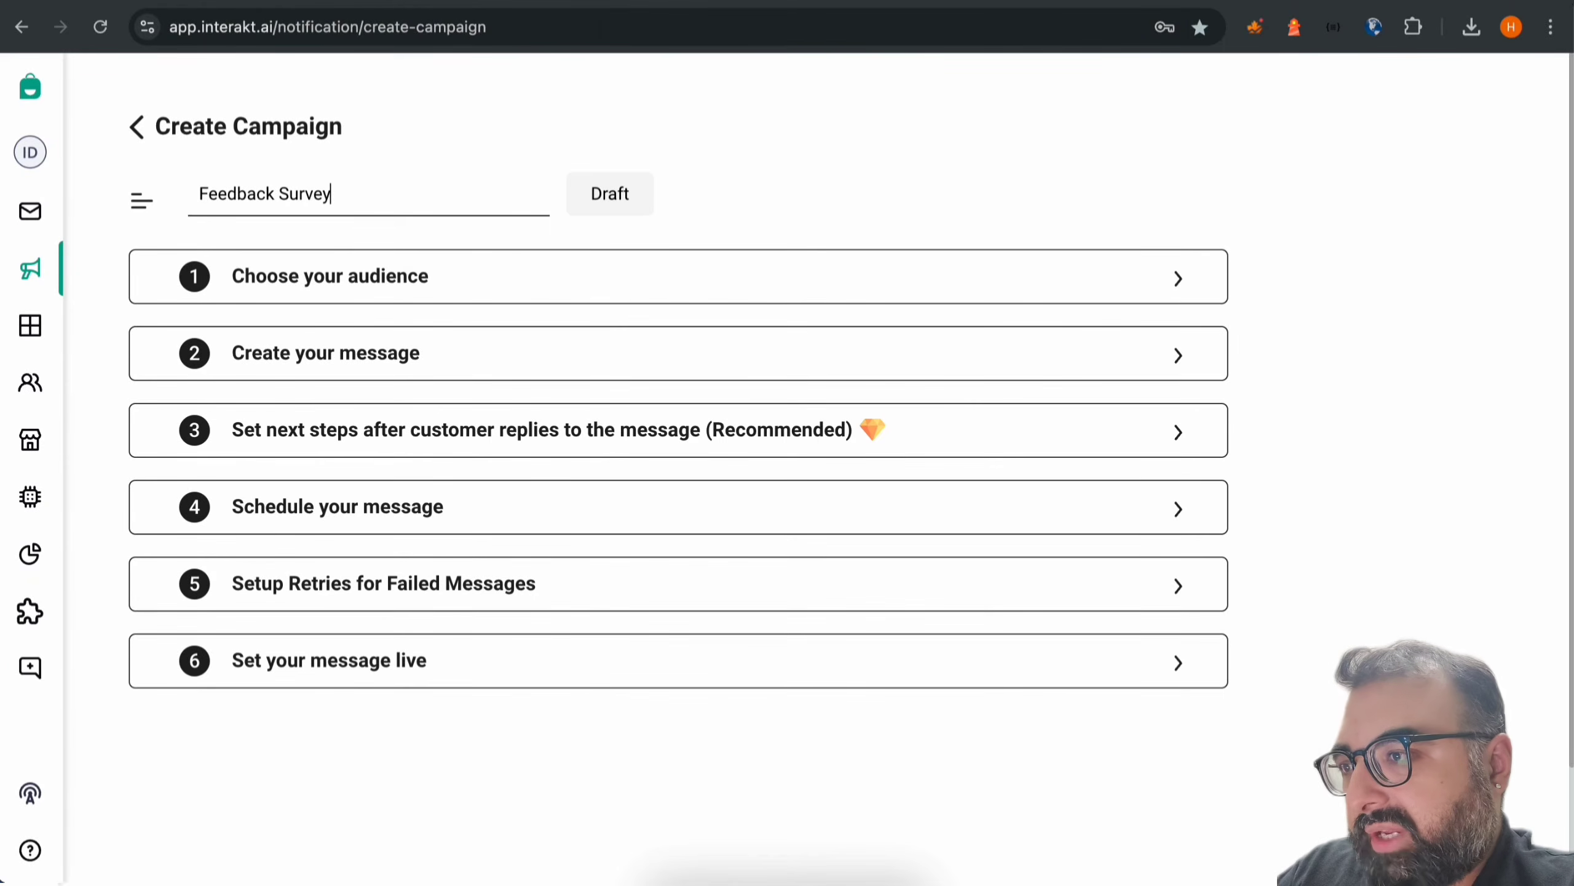
Filter the campaign's one-time audience by the hirdyflowtest tag and apply the filter
{"action": "left_click", "coordinate": [348, 271]}
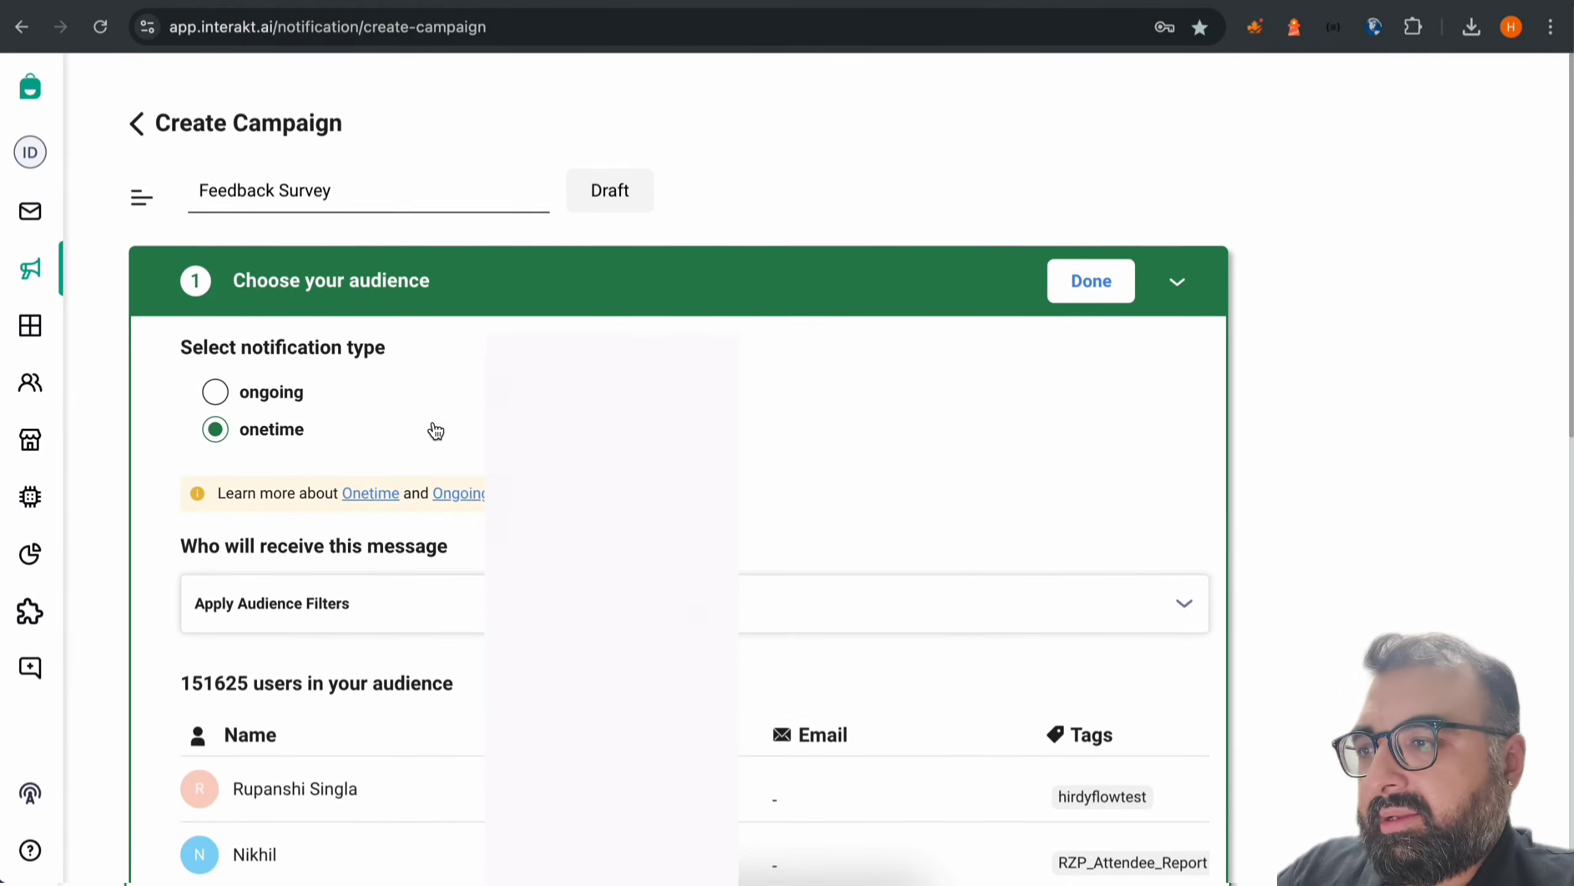
{"action": "scroll", "coordinate": [436, 430], "scroll_direction": "down", "scroll_amount": 4}
{"action": "scroll", "coordinate": [436, 429], "scroll_direction": "down", "scroll_amount": 10}
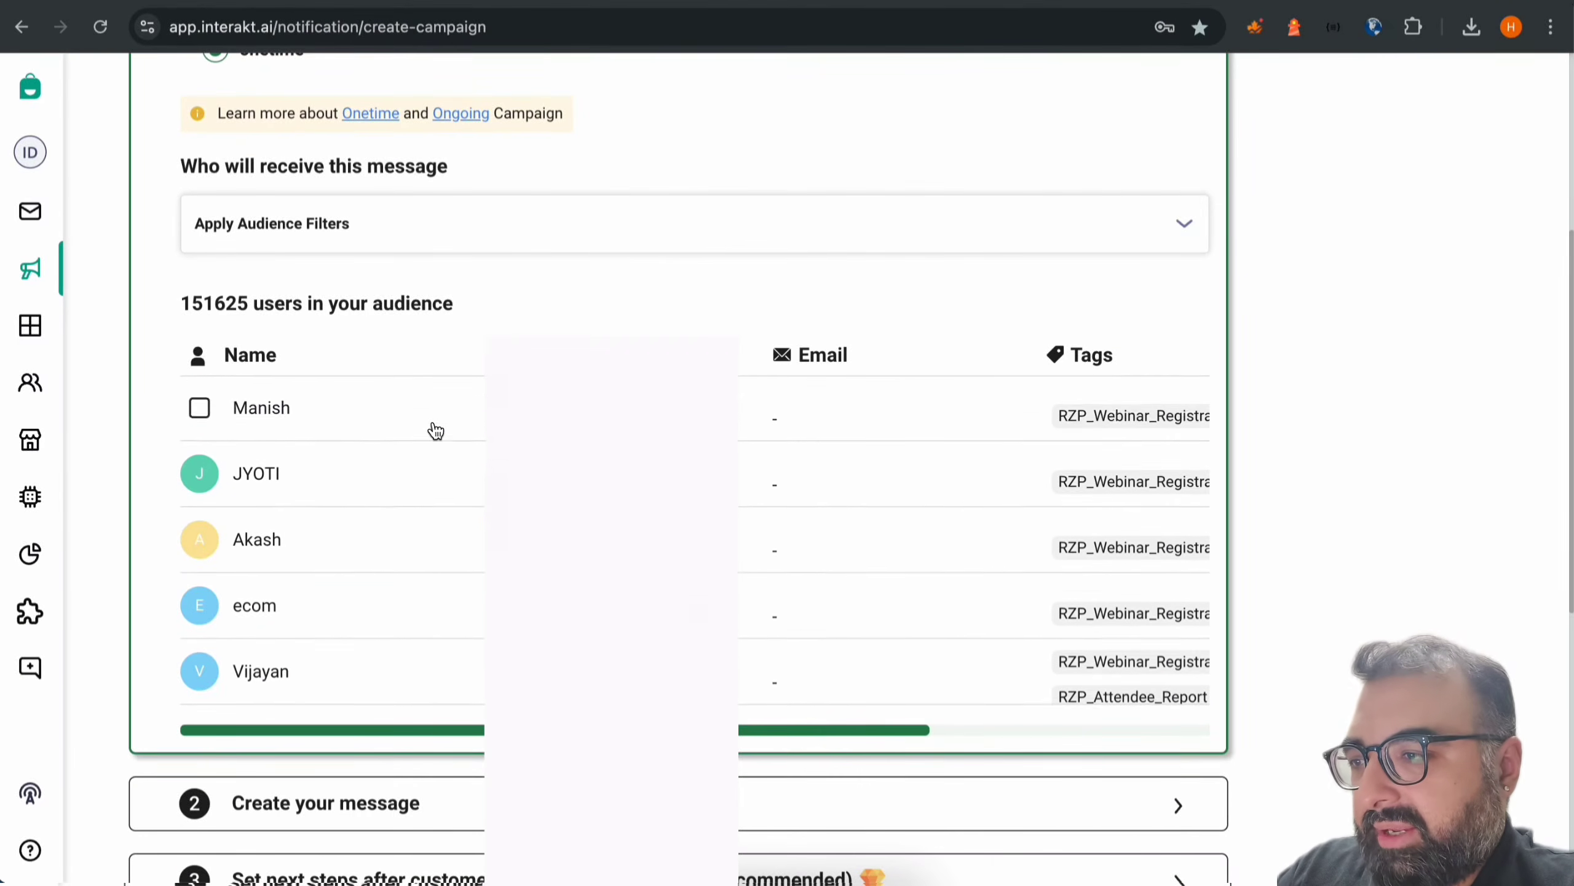
{"action": "left_click", "coordinate": [333, 247]}
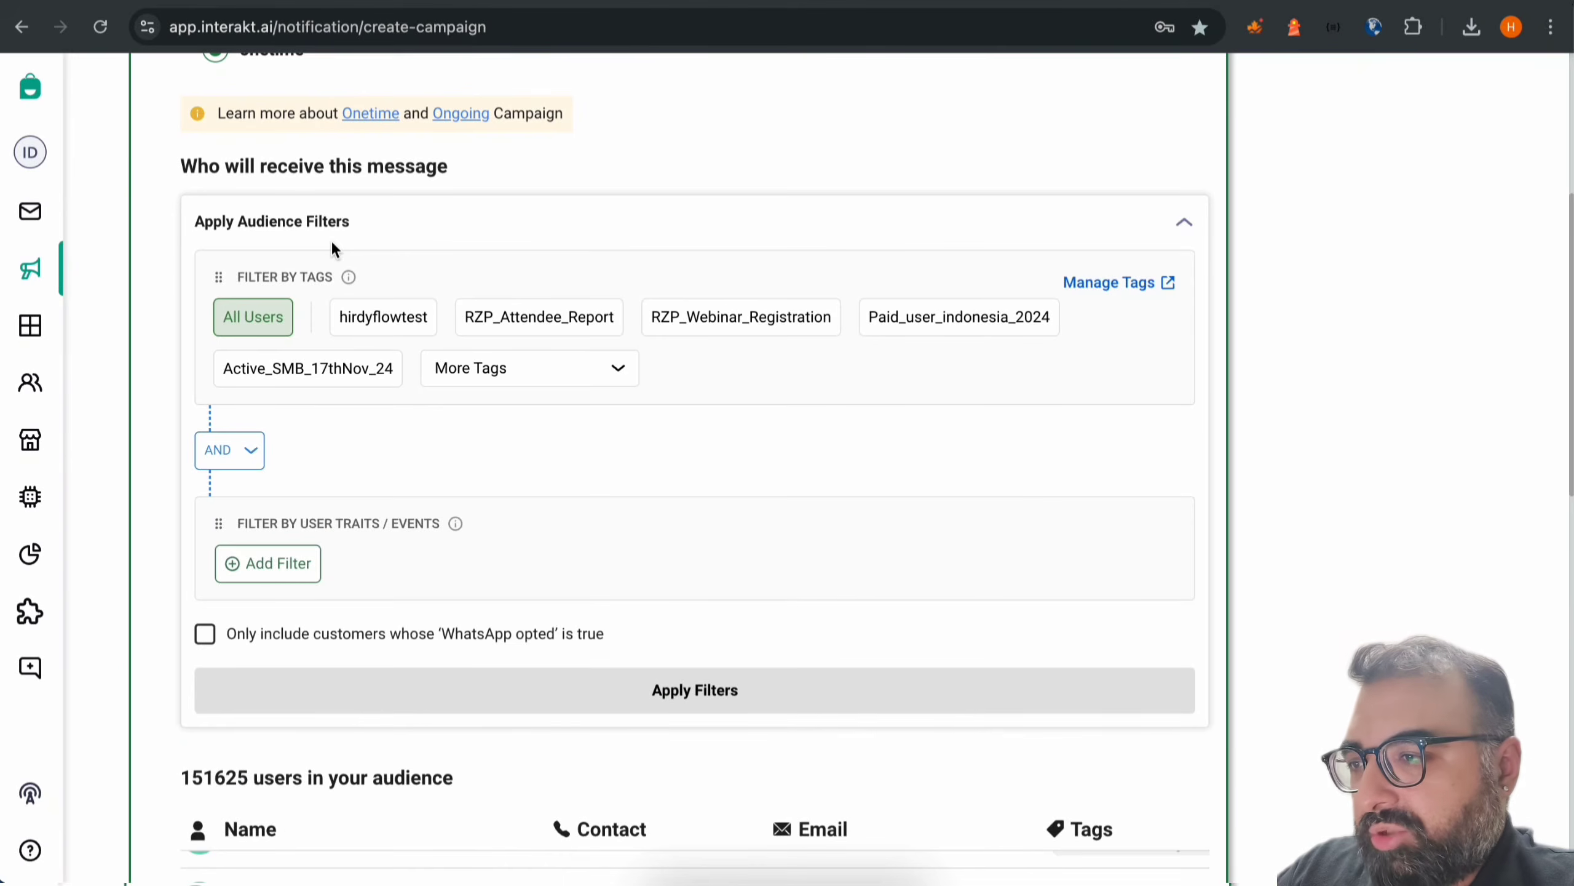
{"action": "left_click", "coordinate": [358, 321]}
{"action": "left_click", "coordinate": [353, 362]}
{"action": "scroll", "coordinate": [637, 439], "scroll_direction": "down", "scroll_amount": 1}
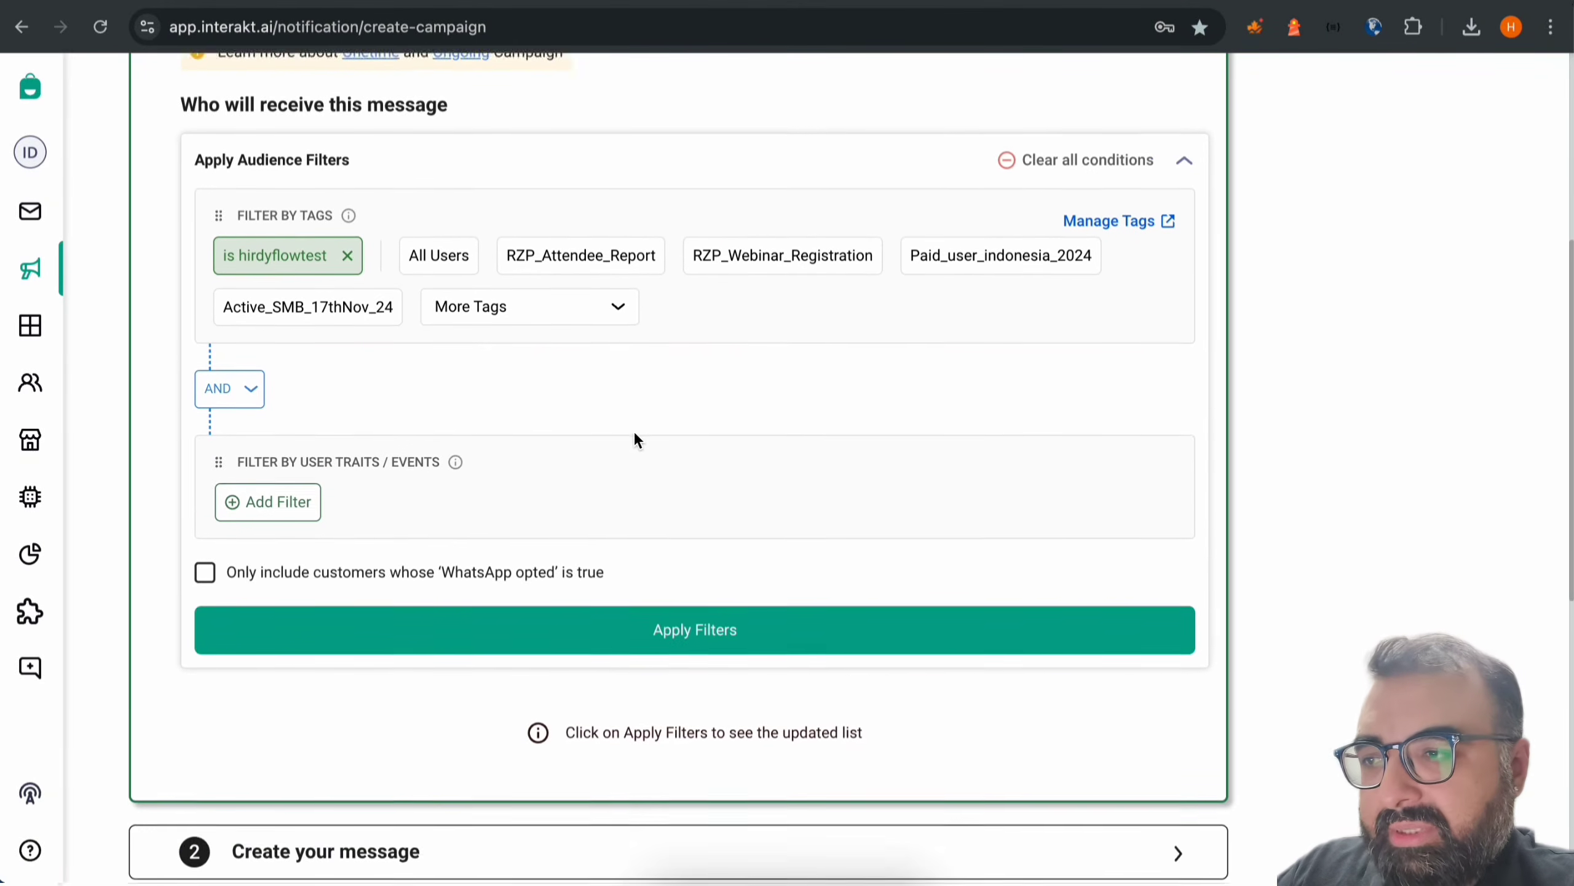
{"action": "left_click", "coordinate": [639, 588]}
Choose the Survey Flow (English) template as the campaign's message
{"action": "scroll", "coordinate": [625, 404], "scroll_direction": "down", "scroll_amount": 5}
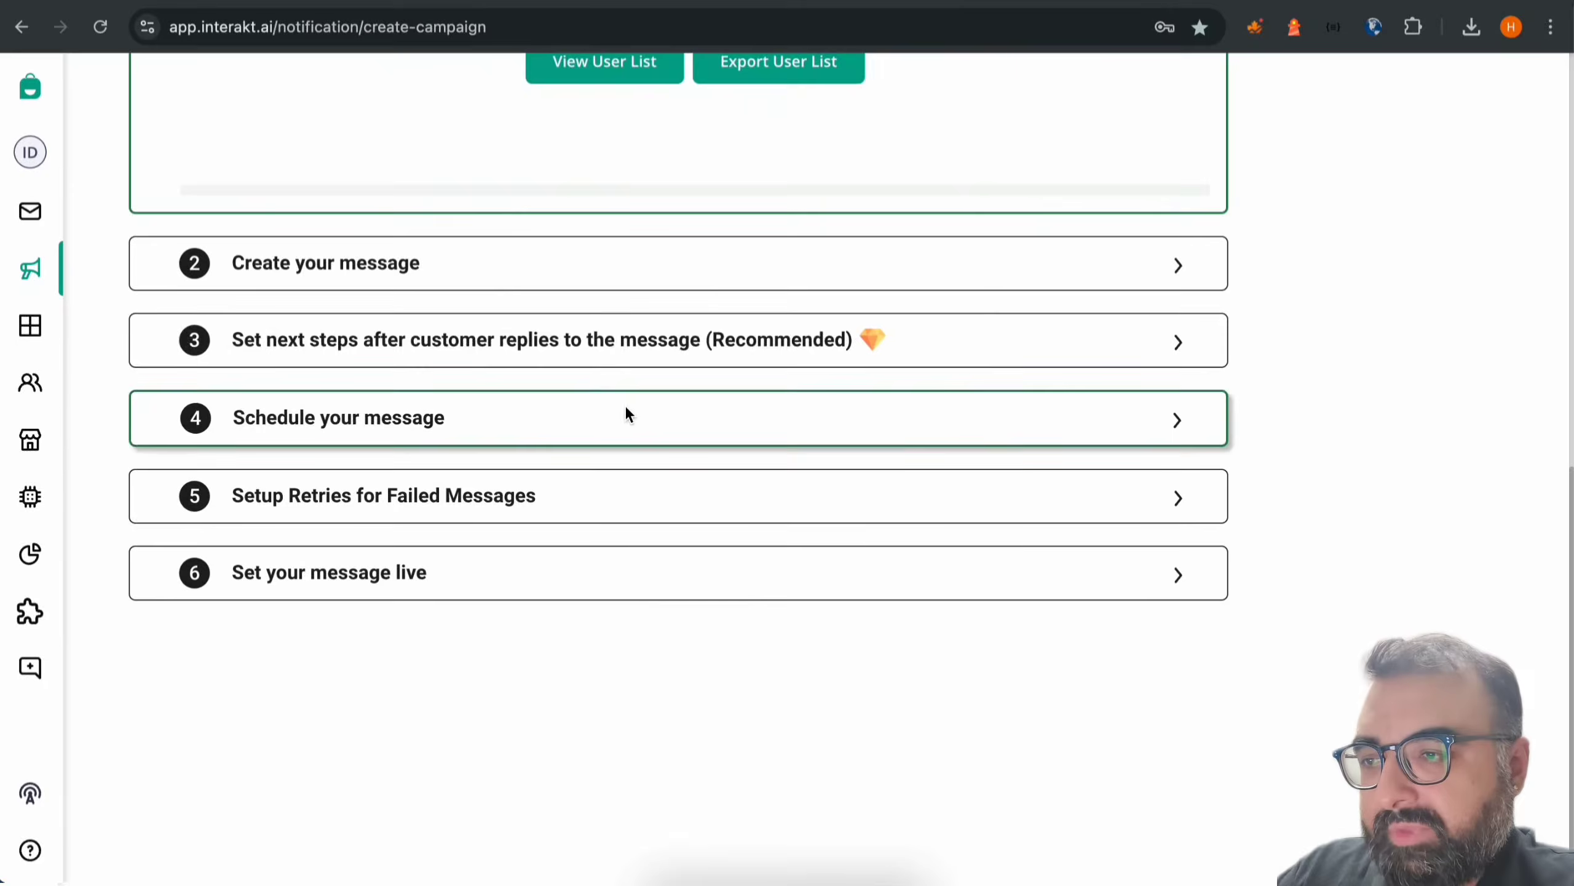
{"action": "left_click", "coordinate": [427, 257]}
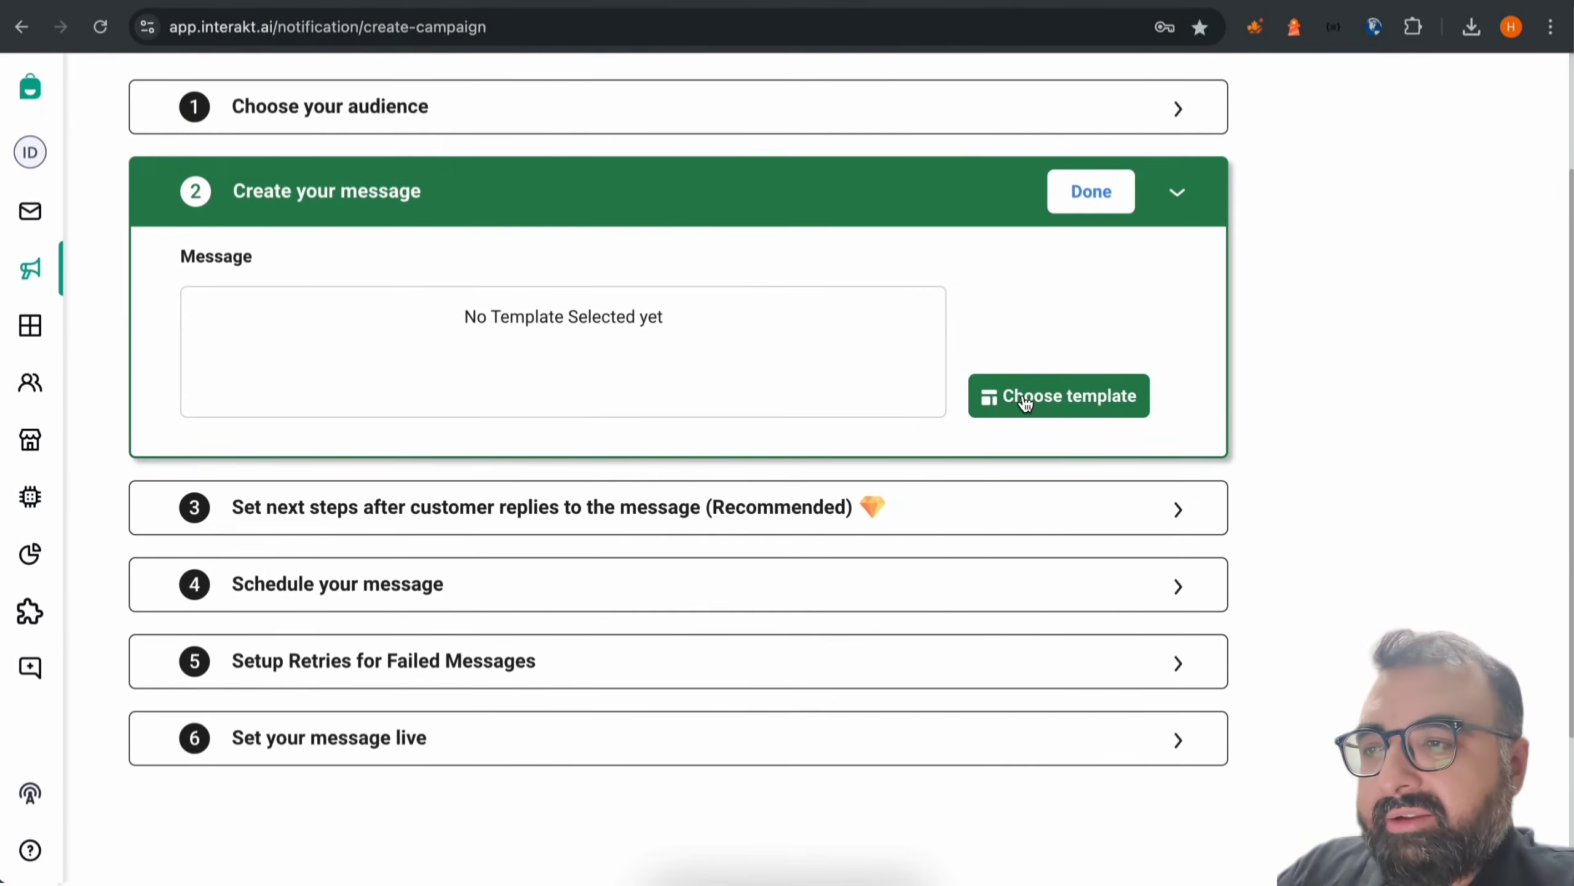
{"action": "left_click", "coordinate": [1026, 402]}
{"action": "left_click", "coordinate": [459, 246]}
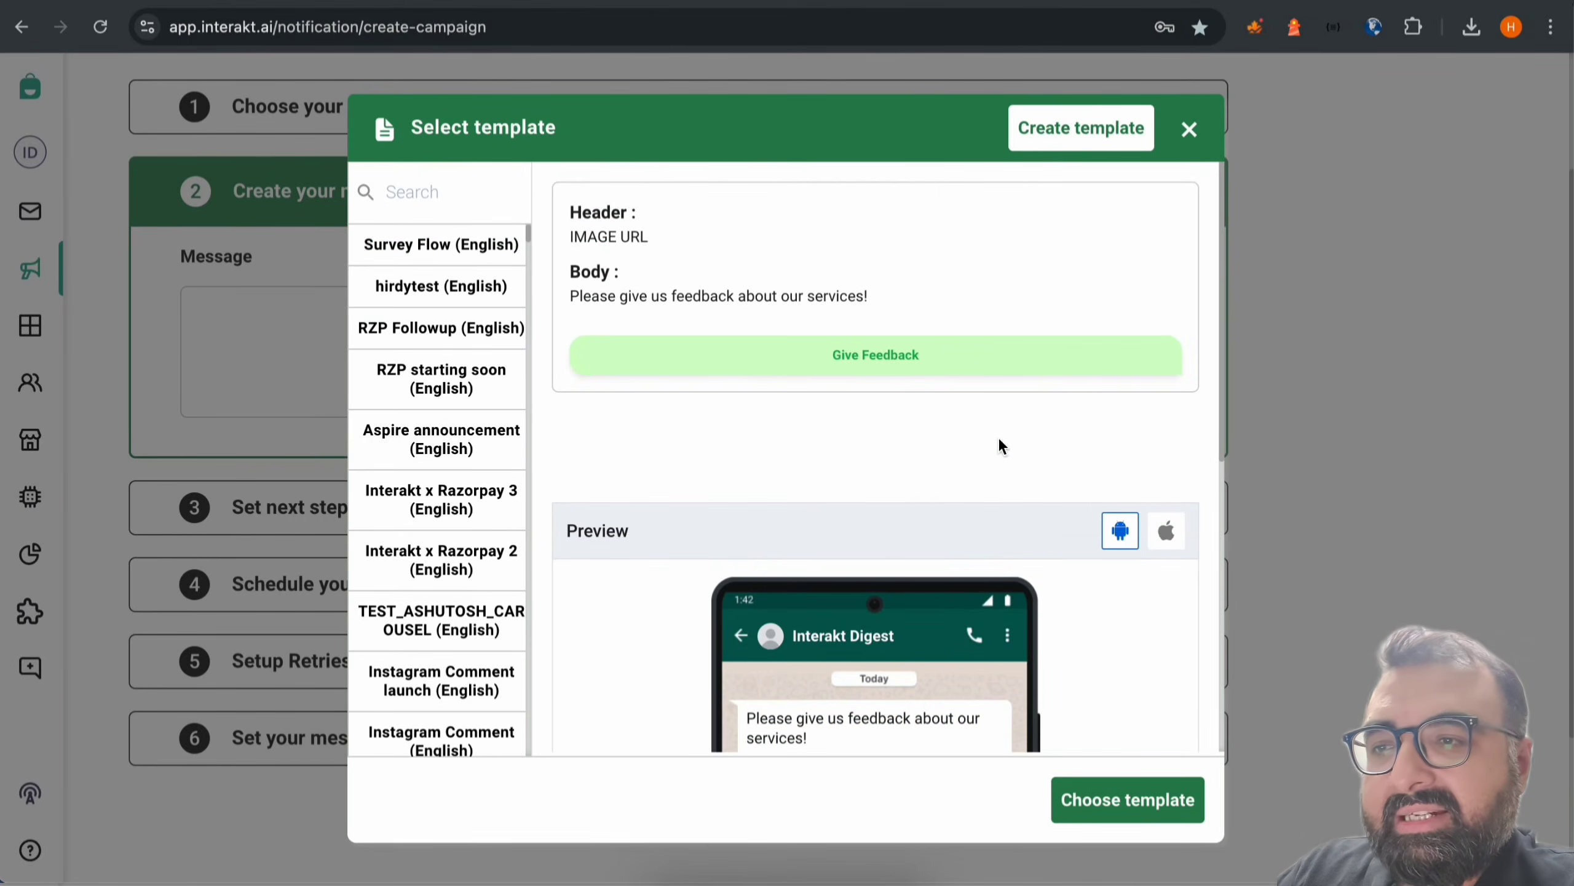
{"action": "scroll", "coordinate": [1107, 674], "scroll_direction": "down", "scroll_amount": 5}
{"action": "left_click", "coordinate": [1140, 798]}
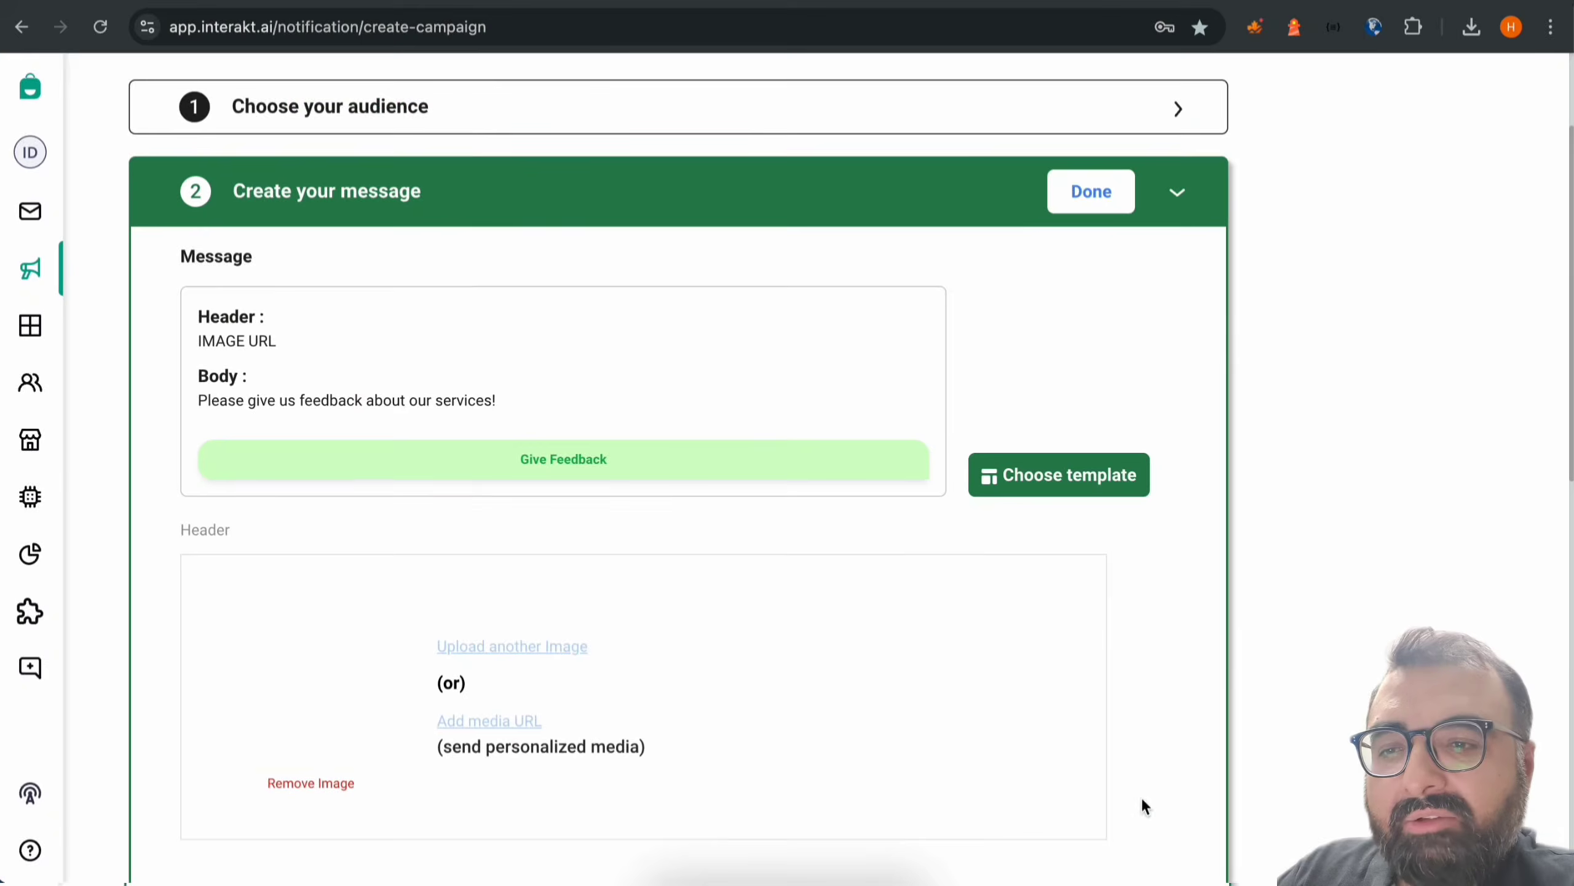
Leave the optional flow values empty, keep the campaign's sending time as Immediately, and set the message live
{"action": "scroll", "coordinate": [645, 425], "scroll_direction": "down", "scroll_amount": 10}
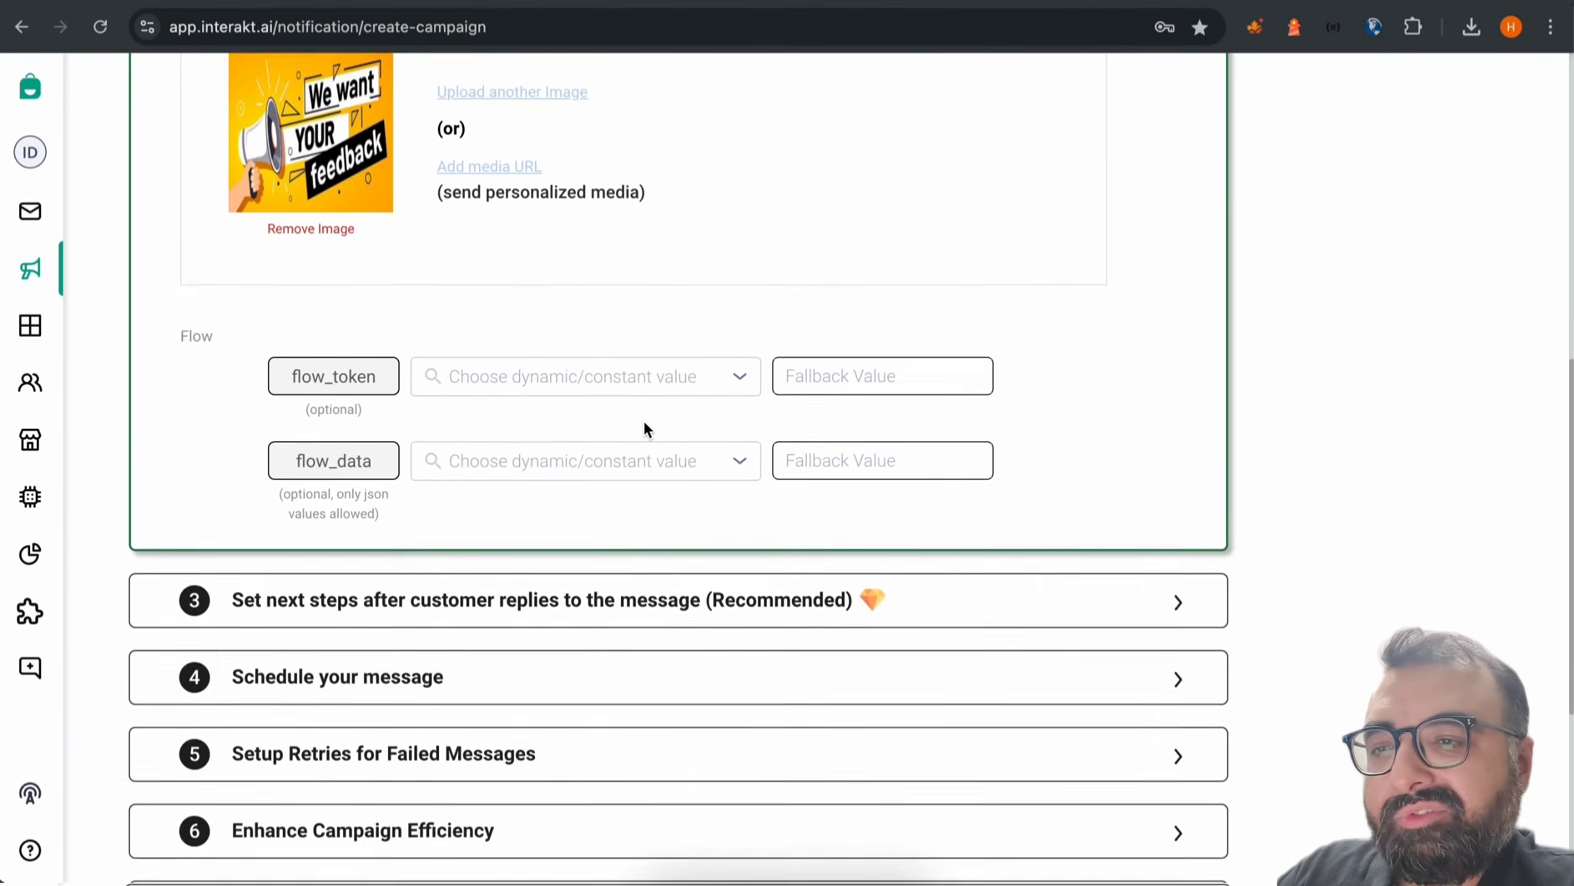
{"action": "left_click", "coordinate": [623, 514]}
{"action": "left_click", "coordinate": [584, 562]}
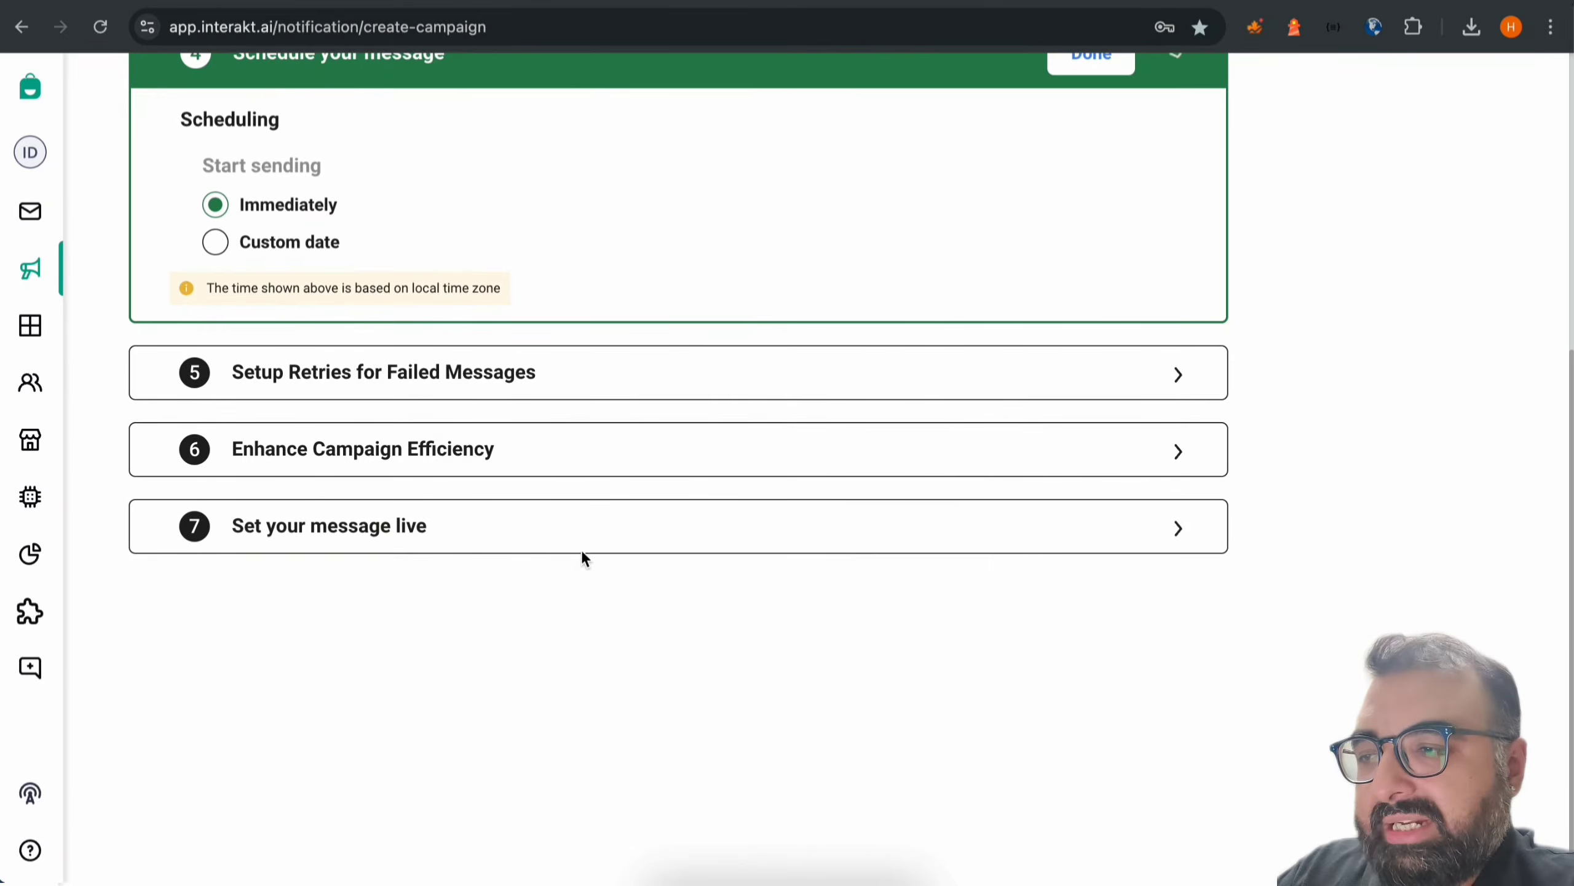
{"action": "left_click", "coordinate": [398, 526]}
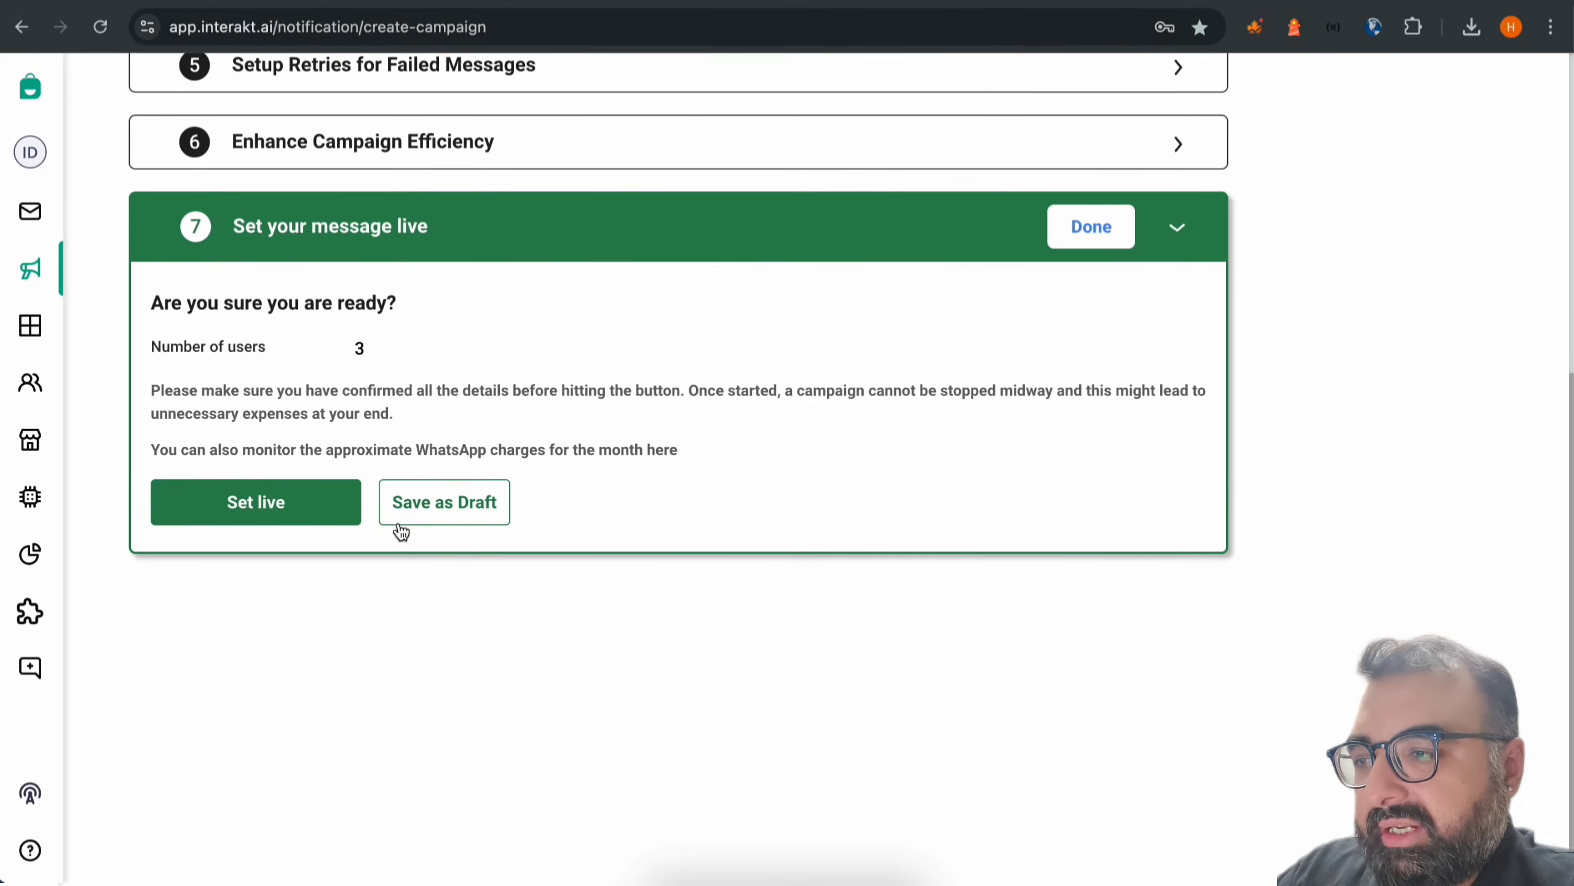
{"action": "left_click", "coordinate": [274, 504]}
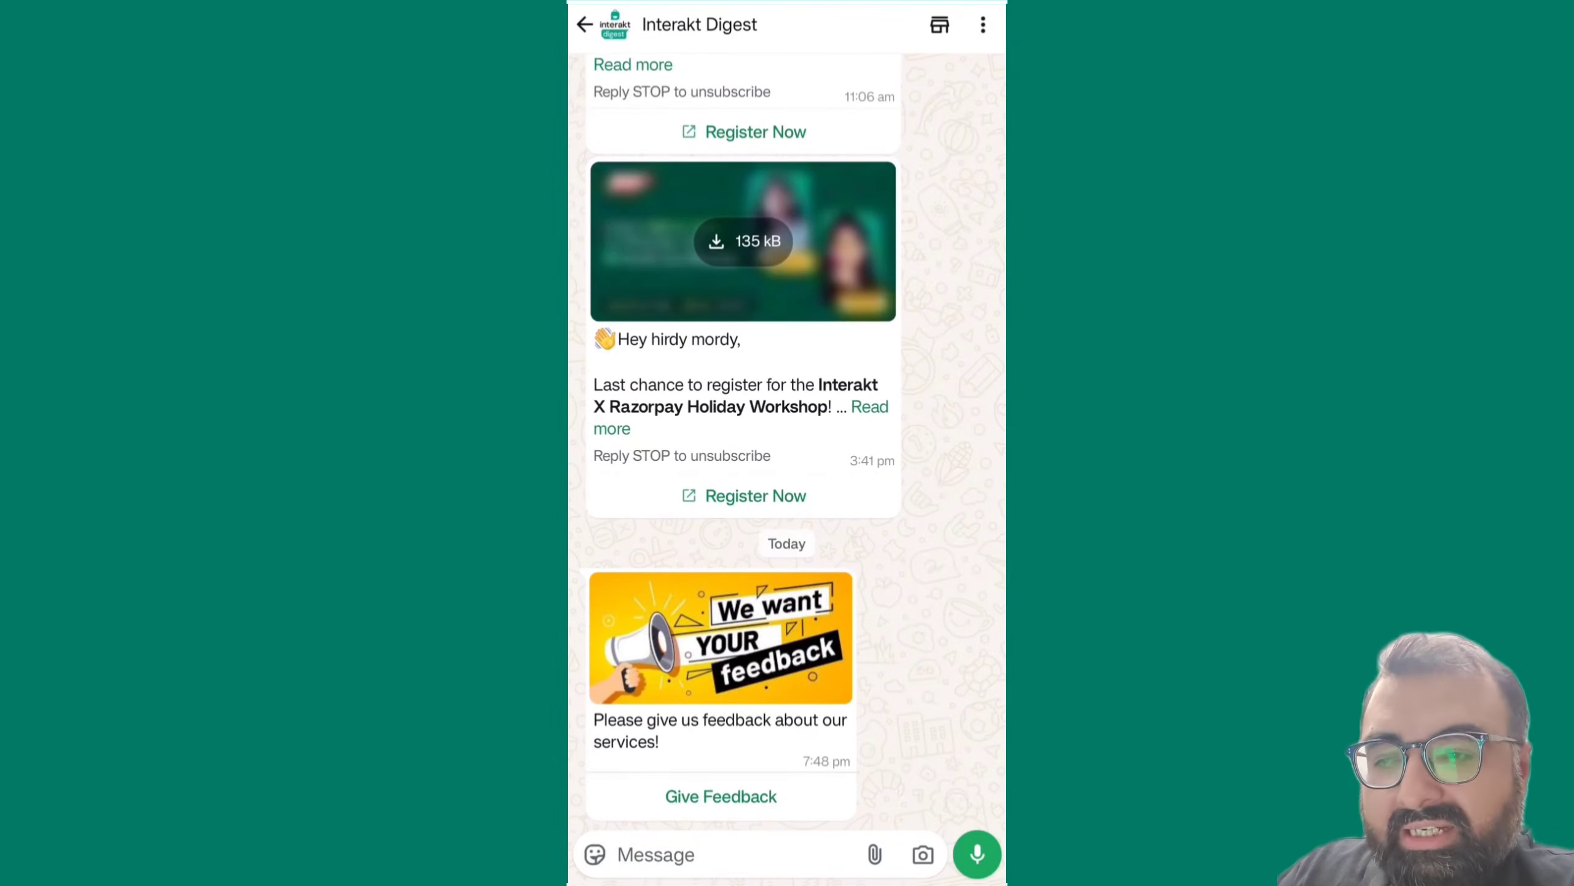
In WhatsApp, open the received message's feedback form, give five stars with the comment "Amazing!" and proceed to the last step
{"action": "left_click", "coordinate": [737, 799]}
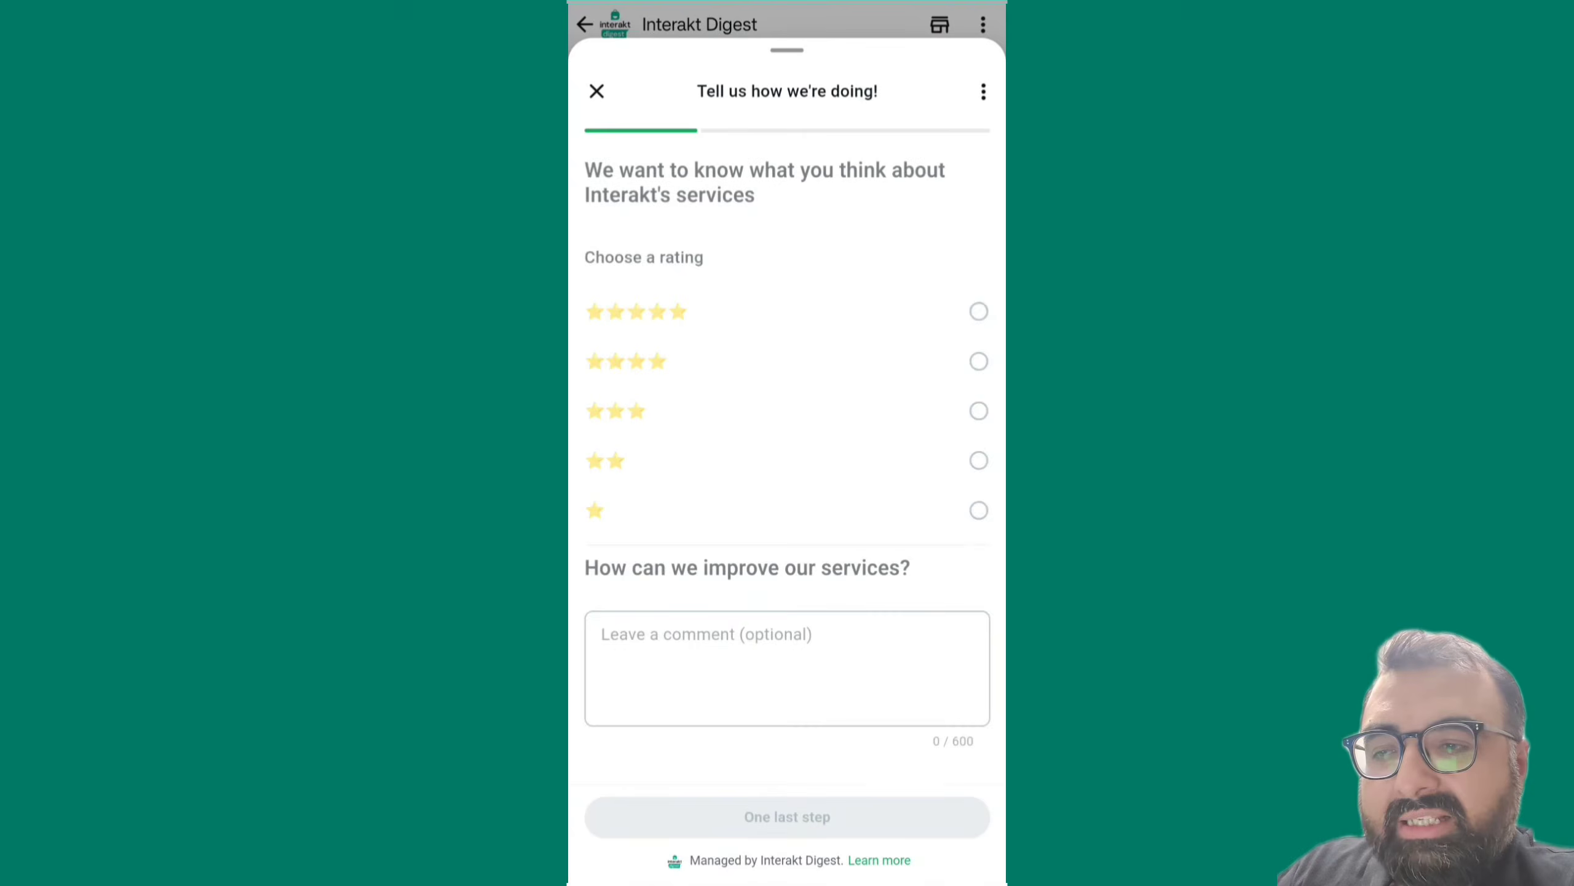
{"action": "left_click", "coordinate": [979, 311]}
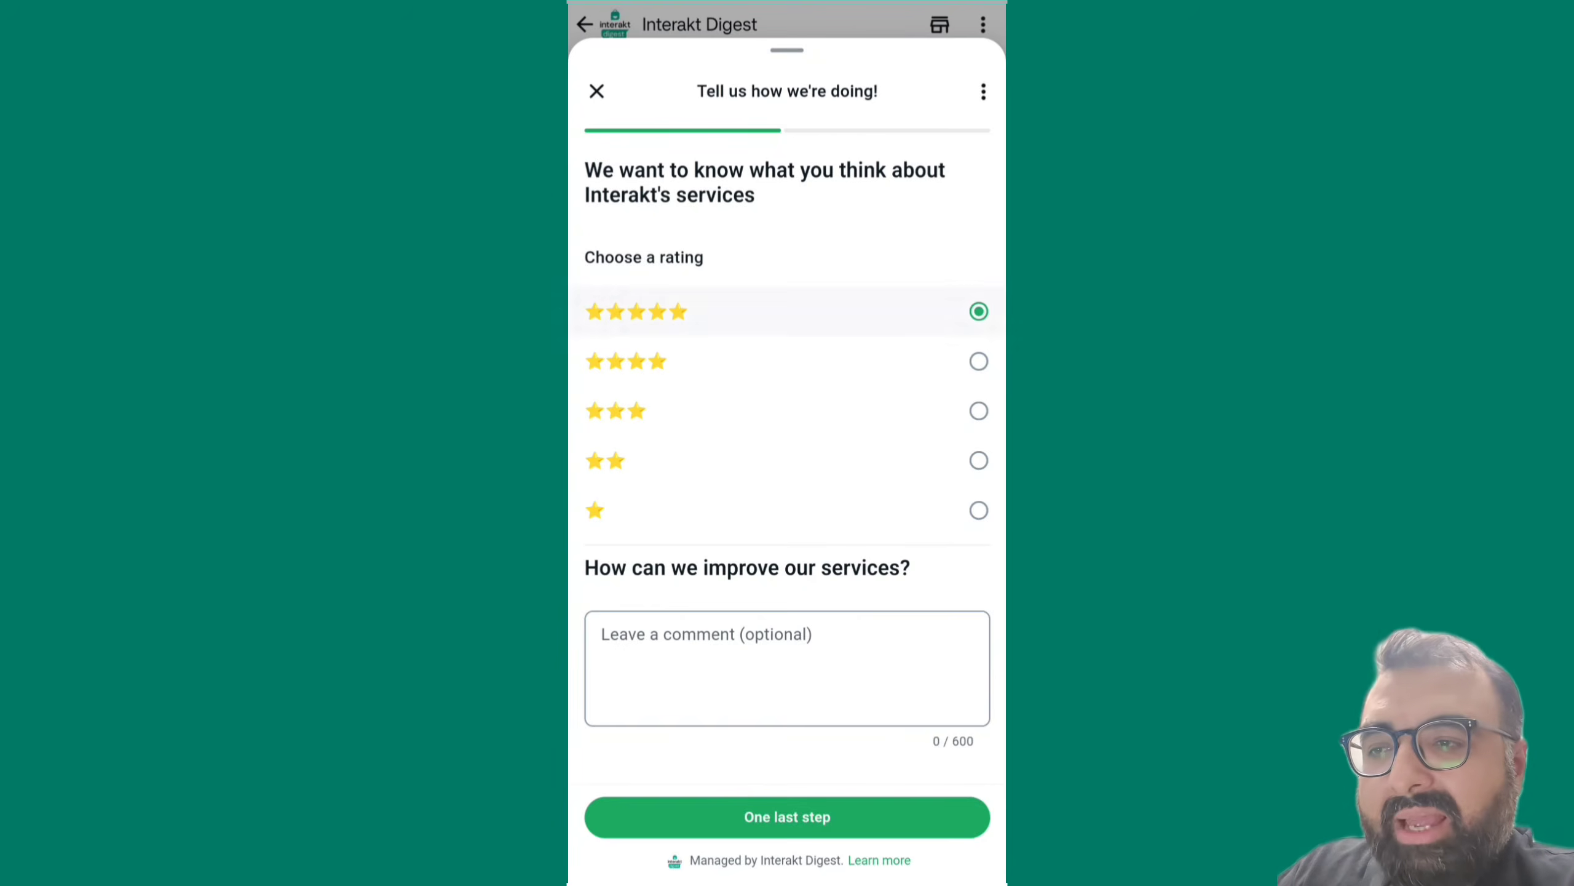
{"action": "left_click", "coordinate": [787, 668]}
{"action": "type", "text": "Amazong"}
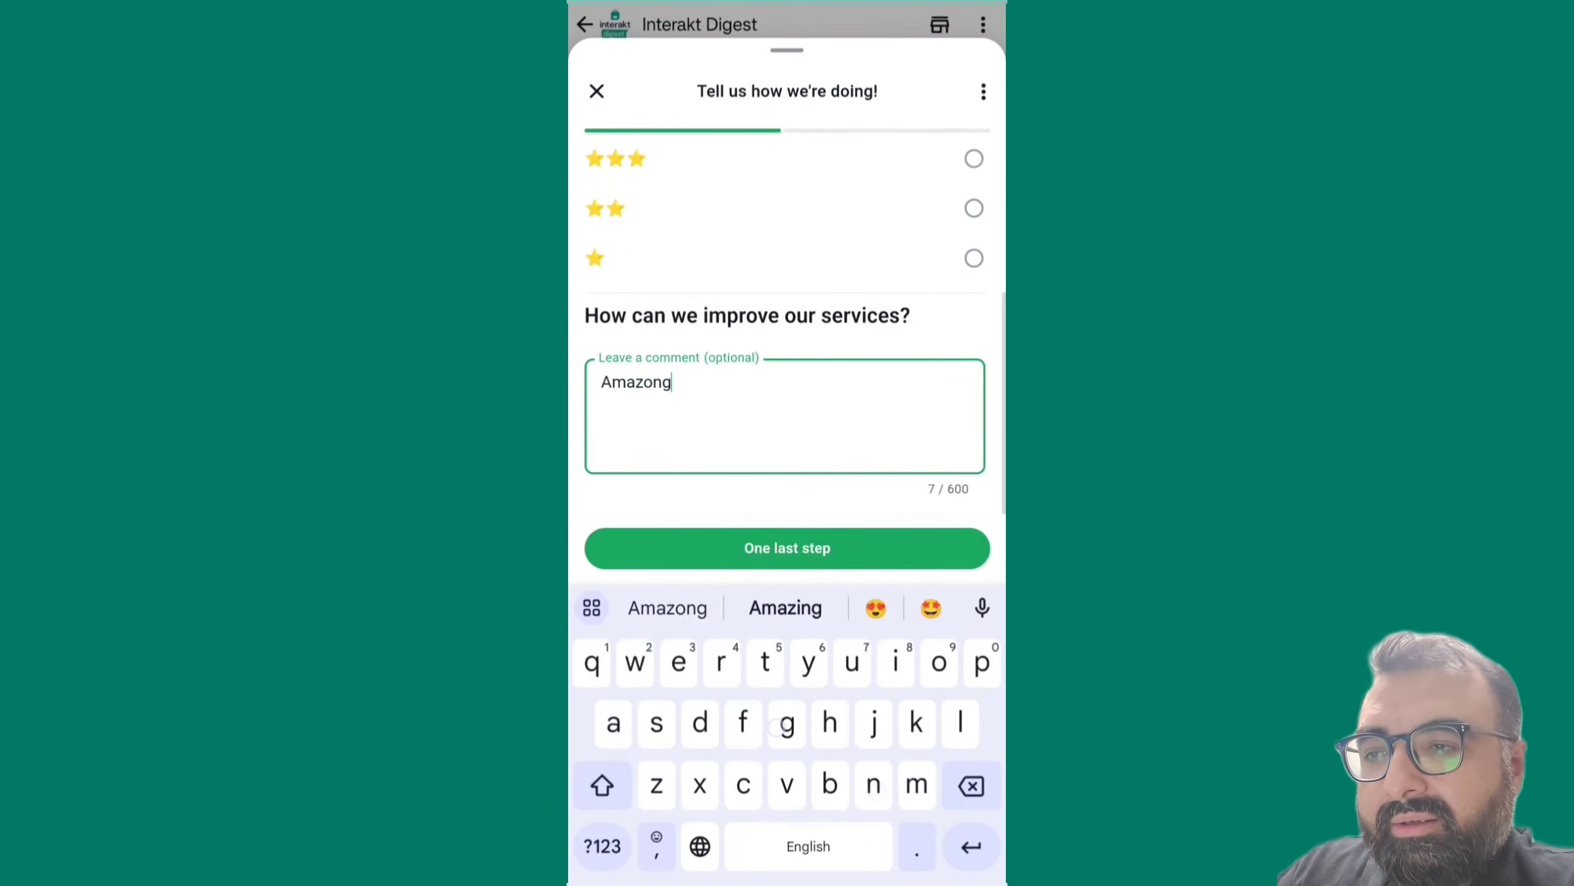
{"action": "left_click", "coordinate": [604, 842]}
{"action": "key", "text": "BackSpace"}
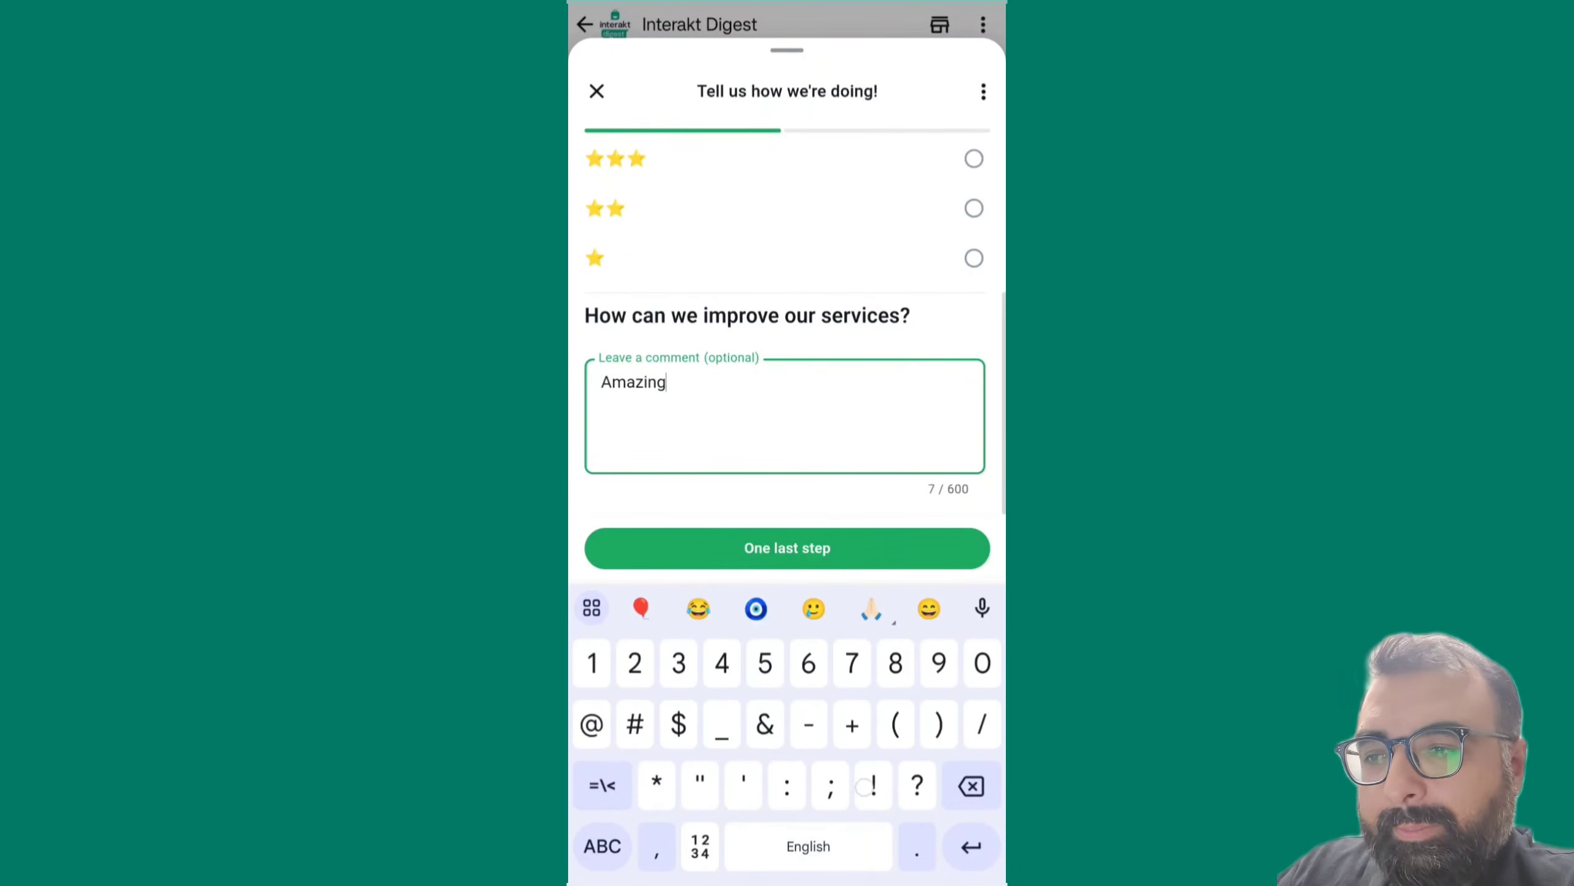
{"action": "type", "text": "!"}
{"action": "left_click", "coordinate": [787, 547]}
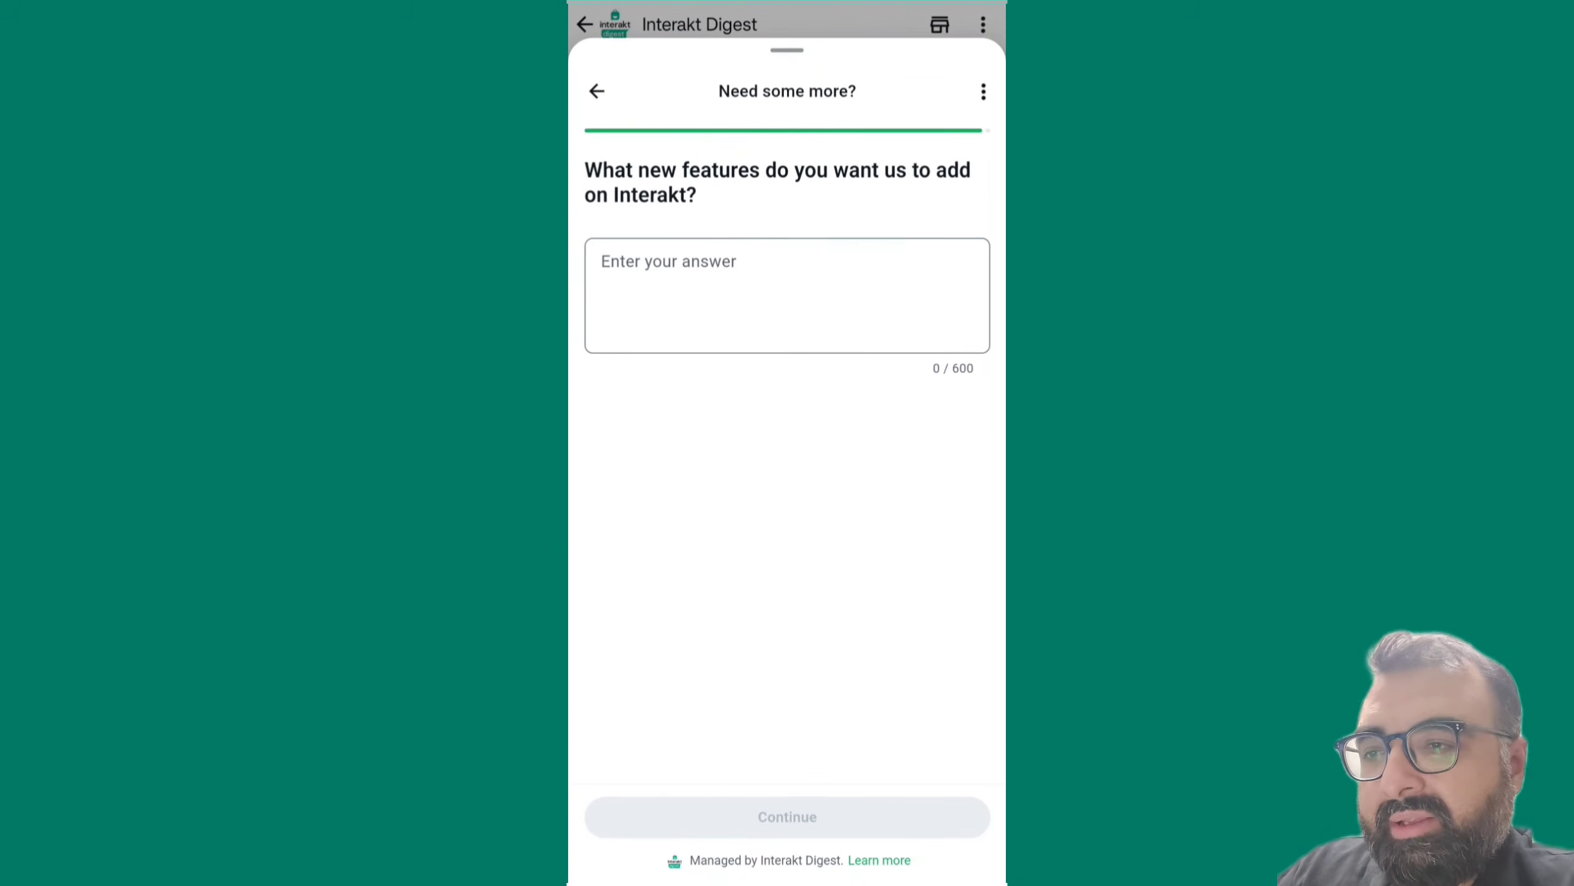
Answer the new-features question with "All good" and "I'm very happy" on separate lines, and continue
{"action": "left_click", "coordinate": [787, 295]}
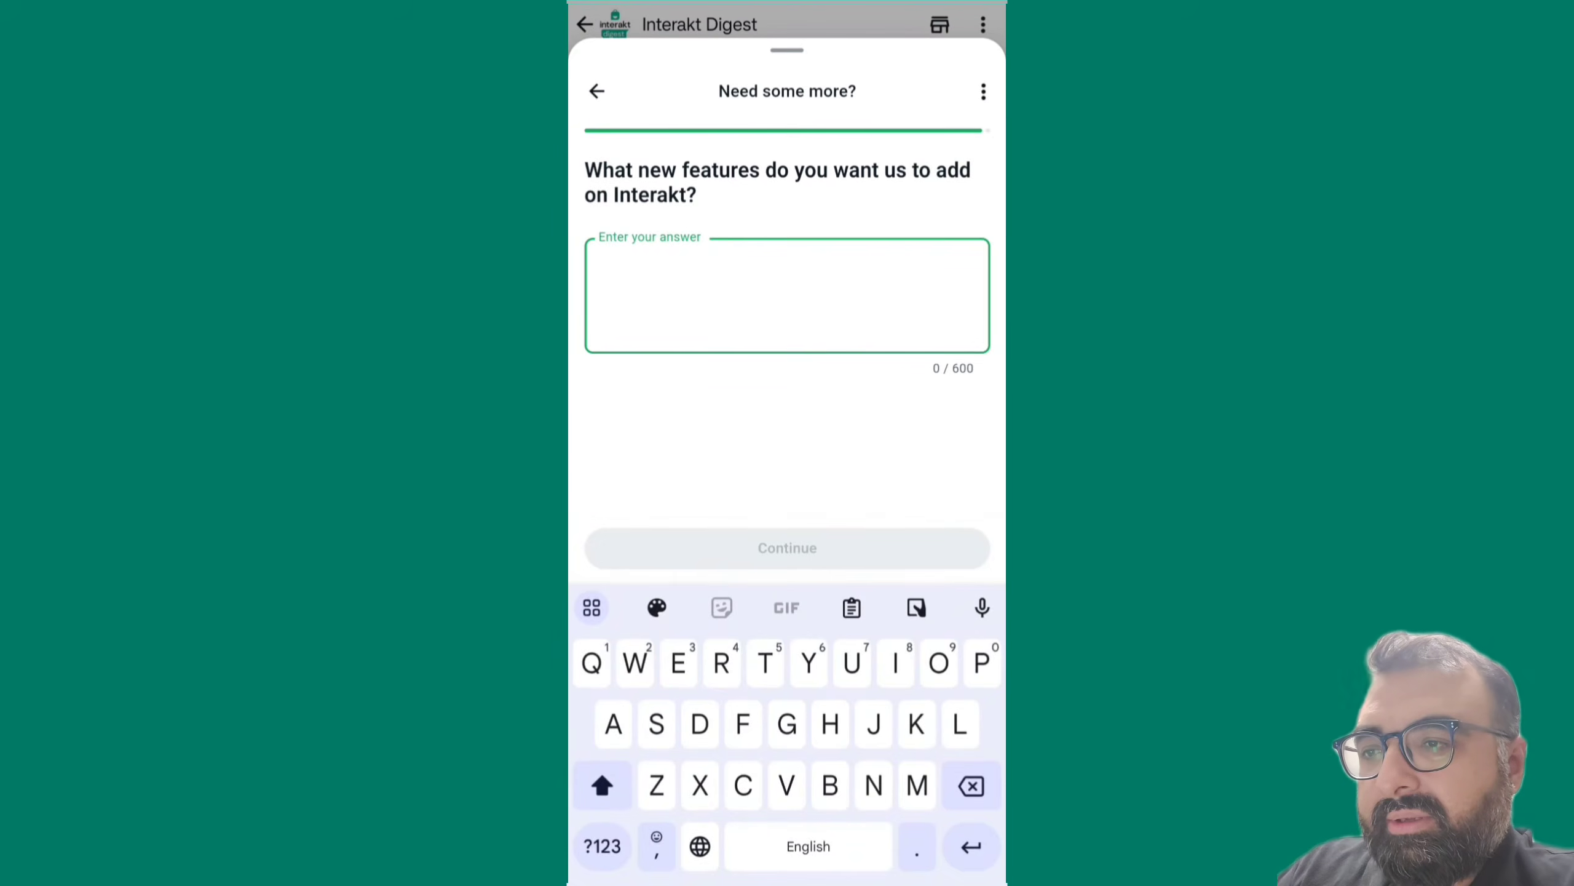
{"action": "type", "text": "All good"}
{"action": "key", "text": "Return"}
{"action": "type", "text": "I'm"}
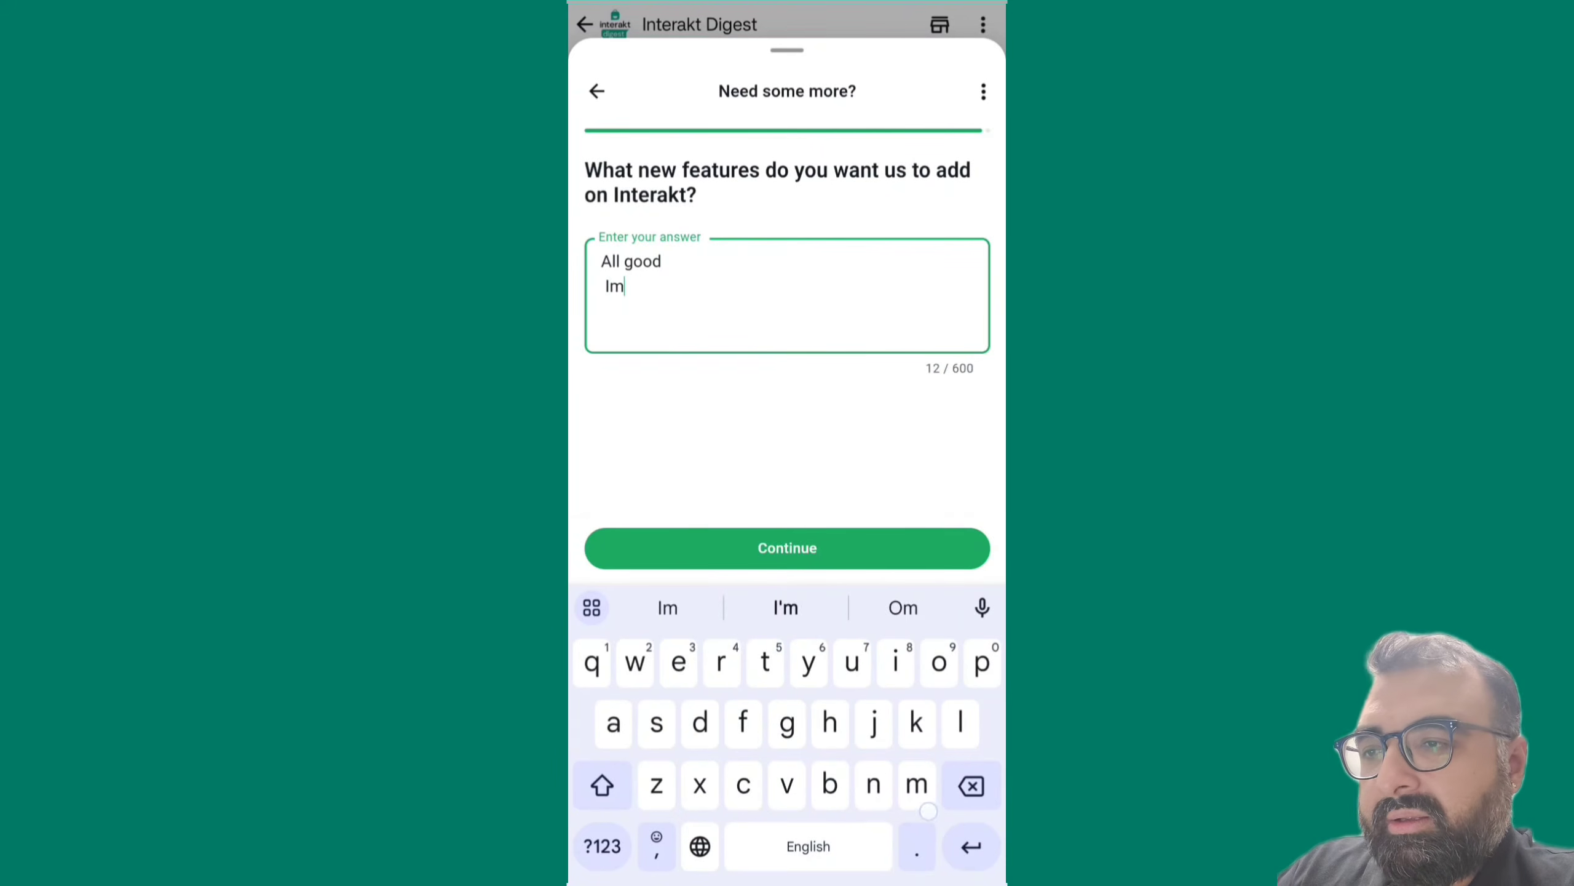
{"action": "type", "text": " very happy"}
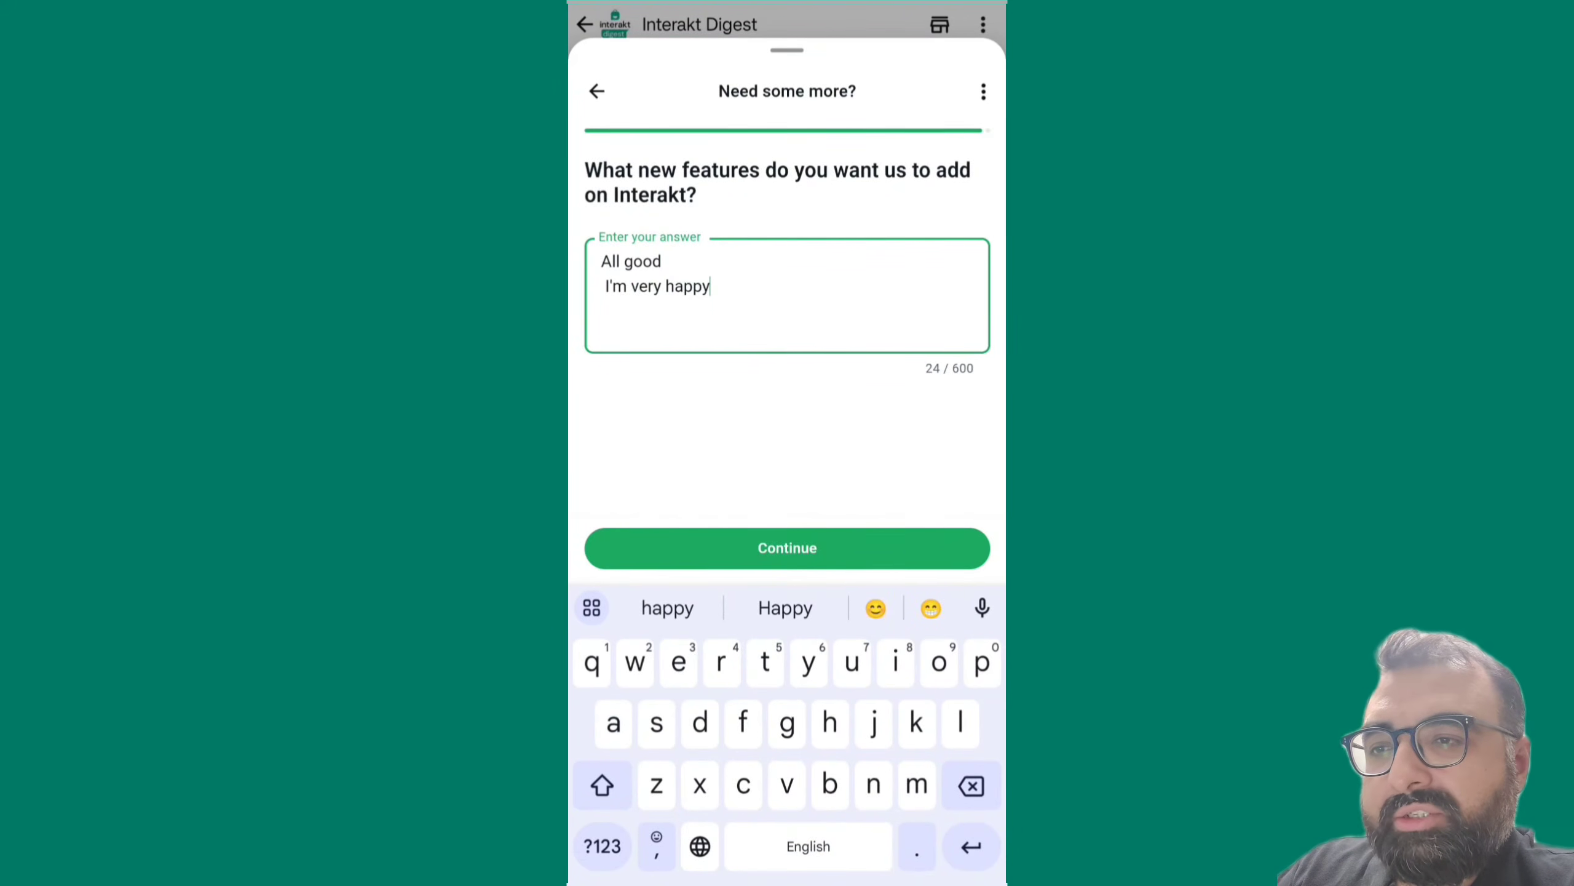
{"action": "left_click", "coordinate": [787, 548]}
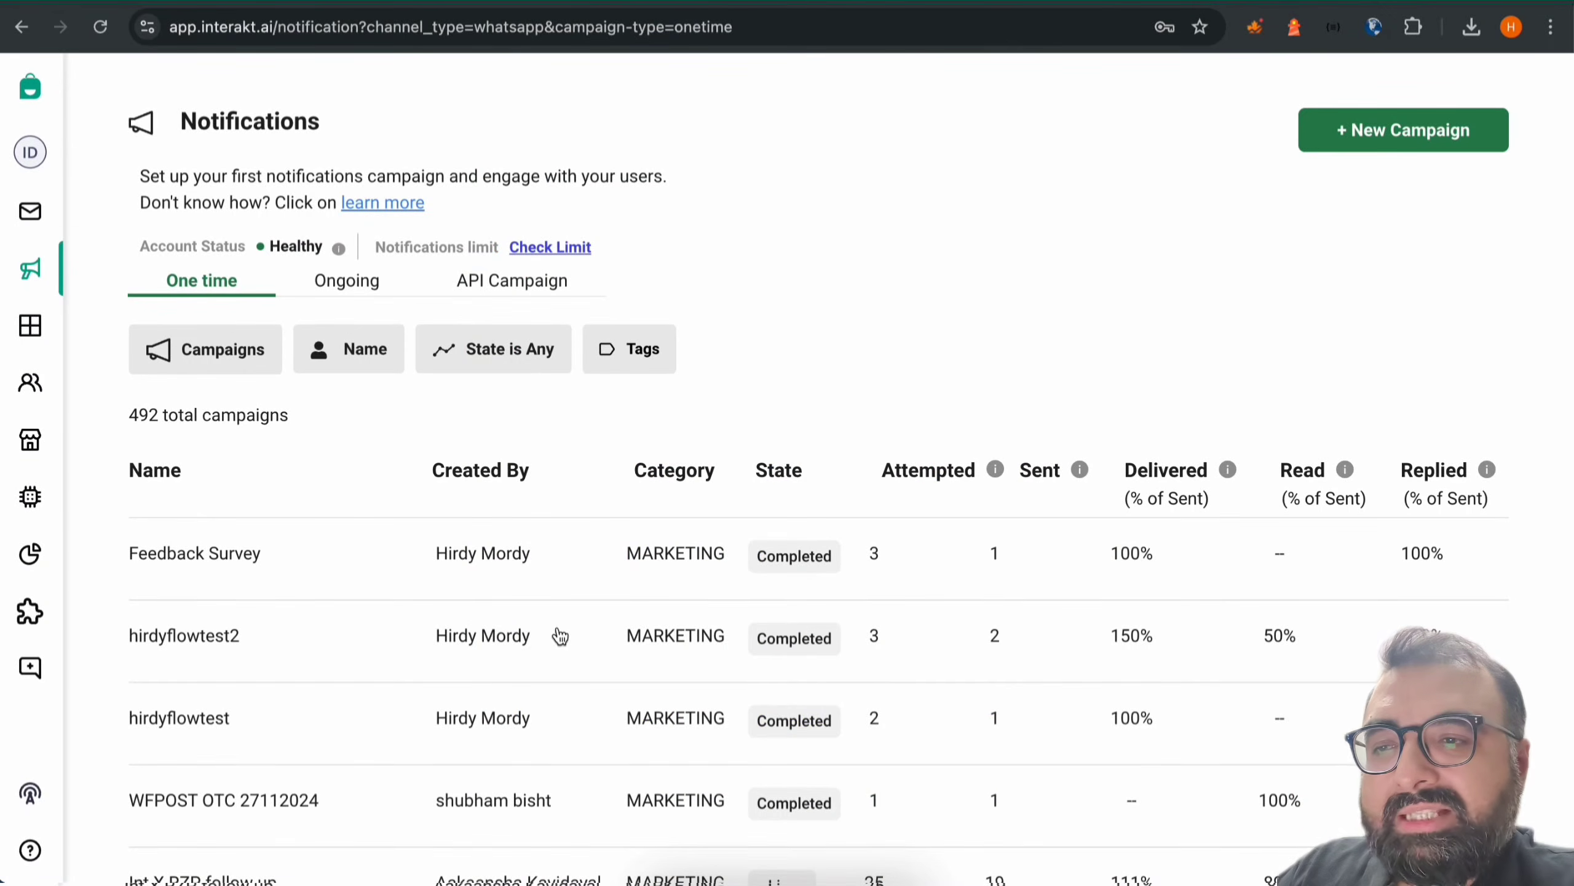
Back in Interakt, open the Feedback Survey campaign's statistics, check the Completed Flow figure, and download the campaign report
{"action": "mouse_move", "coordinate": [26, 266]}
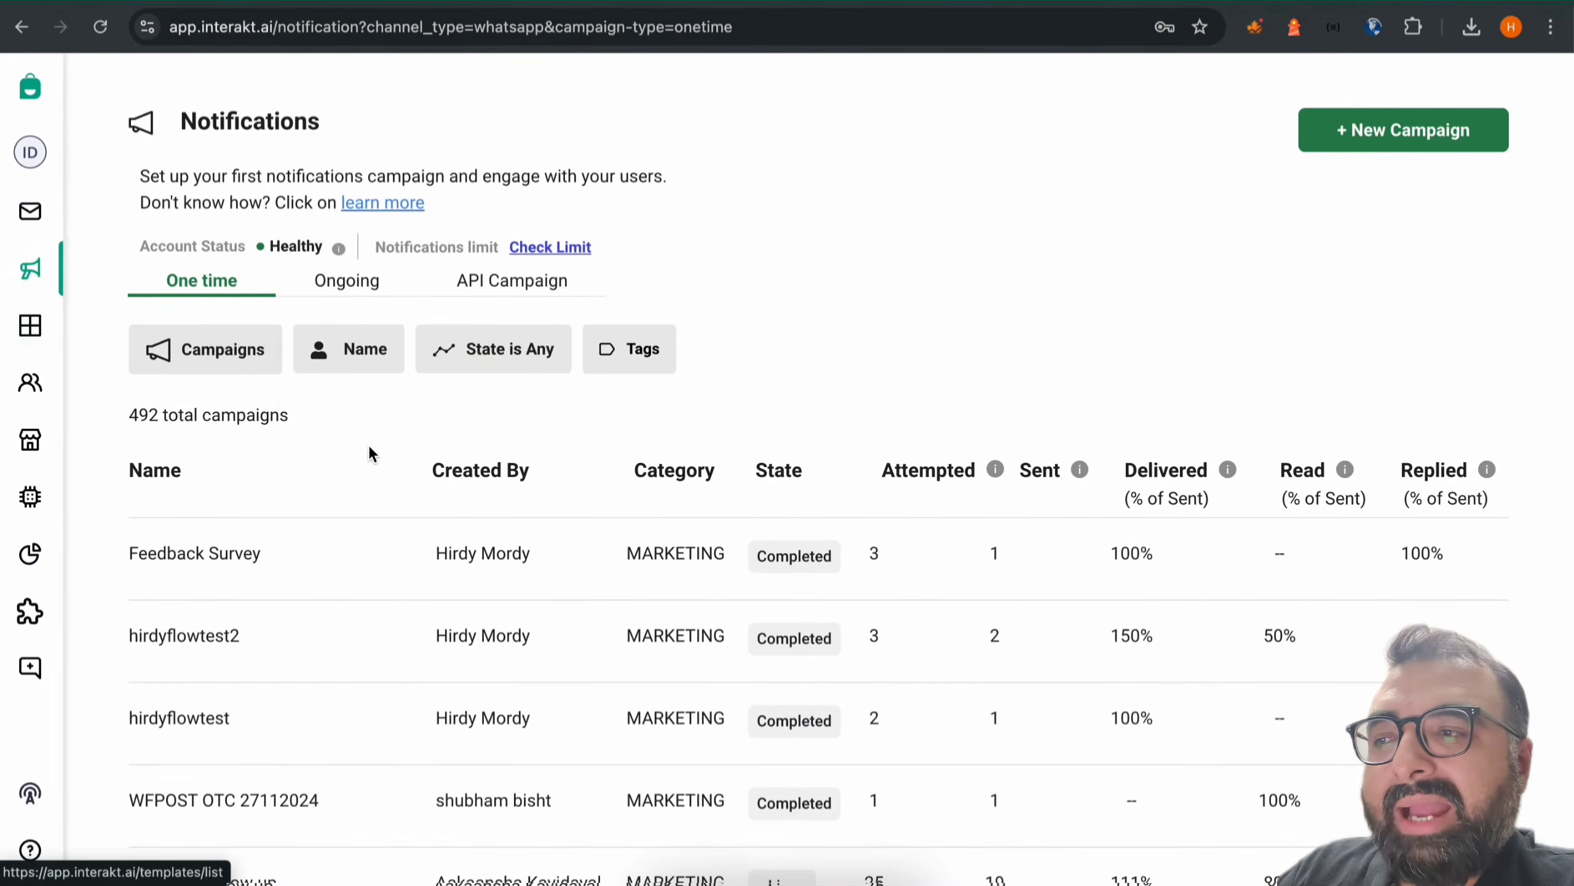
{"action": "left_click", "coordinate": [587, 557]}
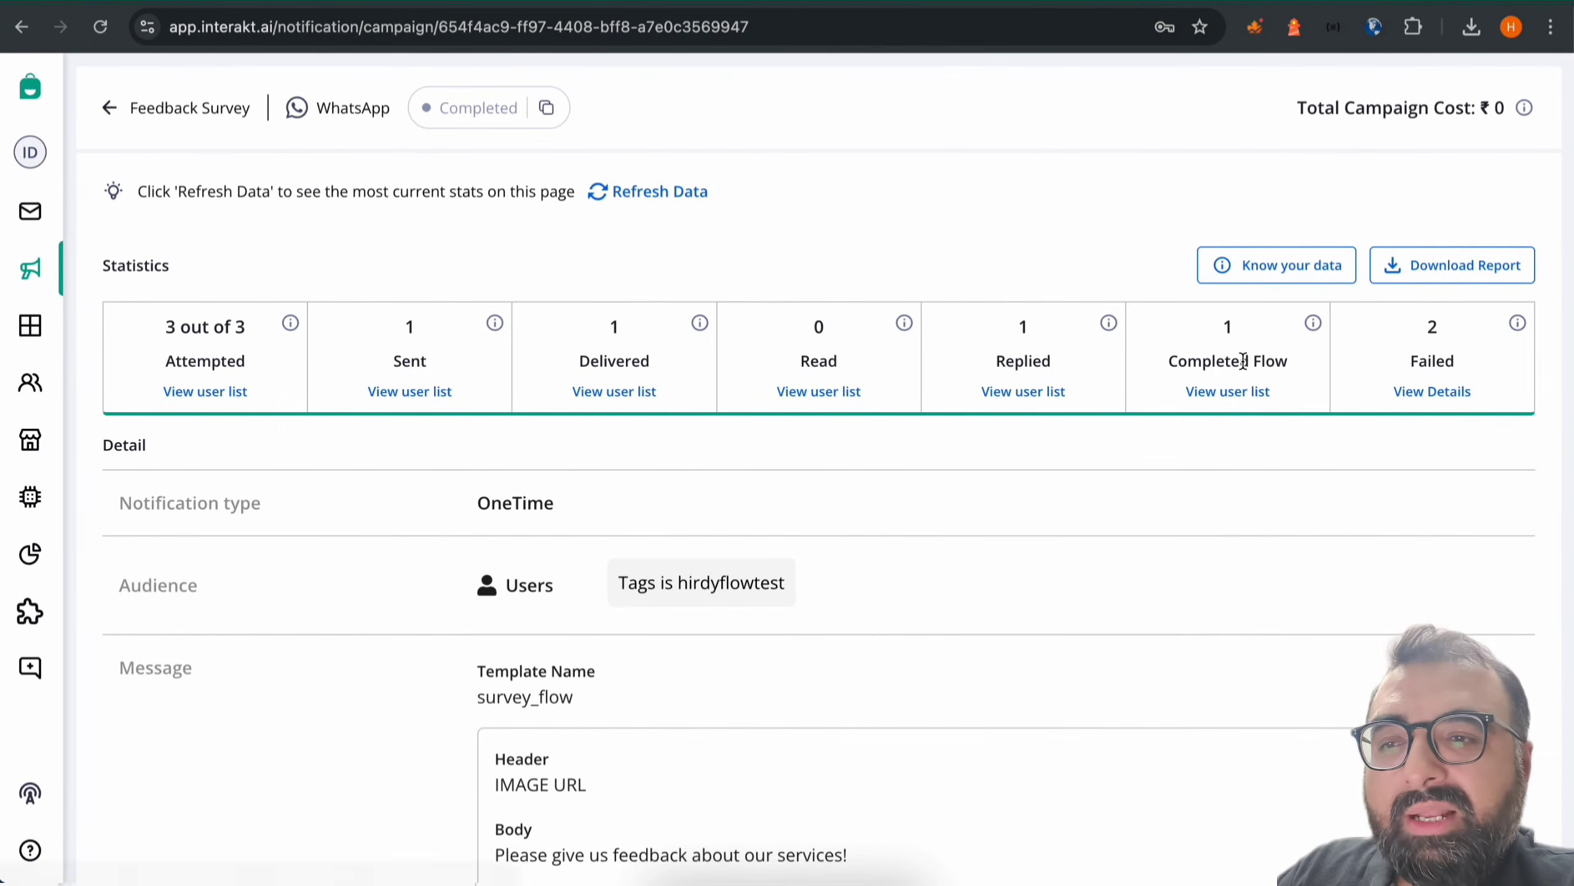
{"action": "left_click_drag", "start_coordinate": [1172, 361], "coordinate": [1286, 359]}
{"action": "left_click", "coordinate": [1289, 366]}
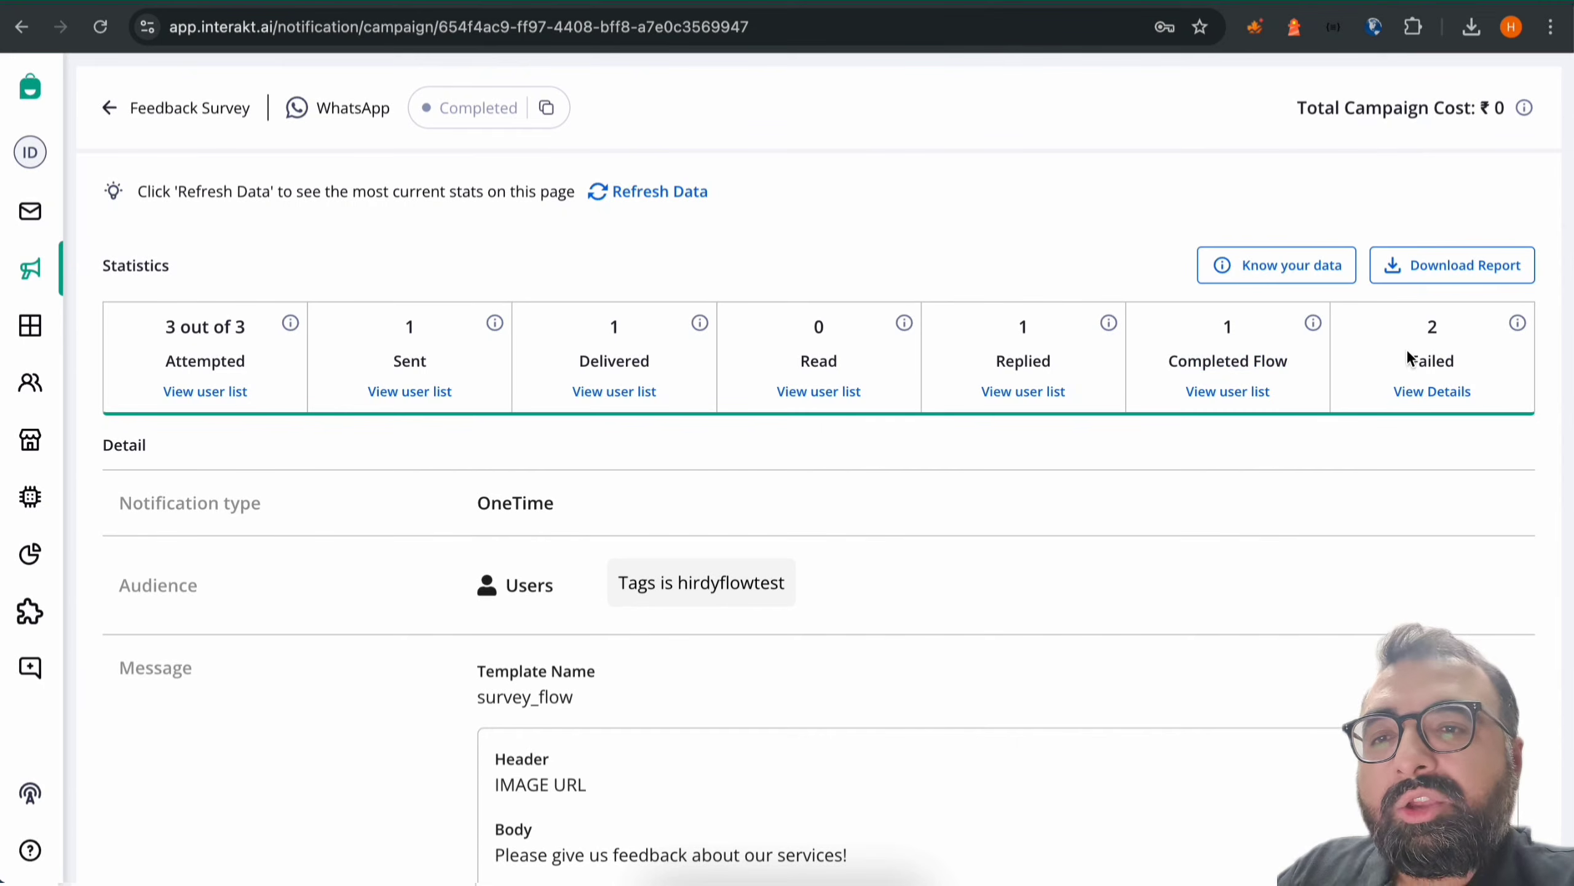
{"action": "left_click", "coordinate": [1444, 272]}
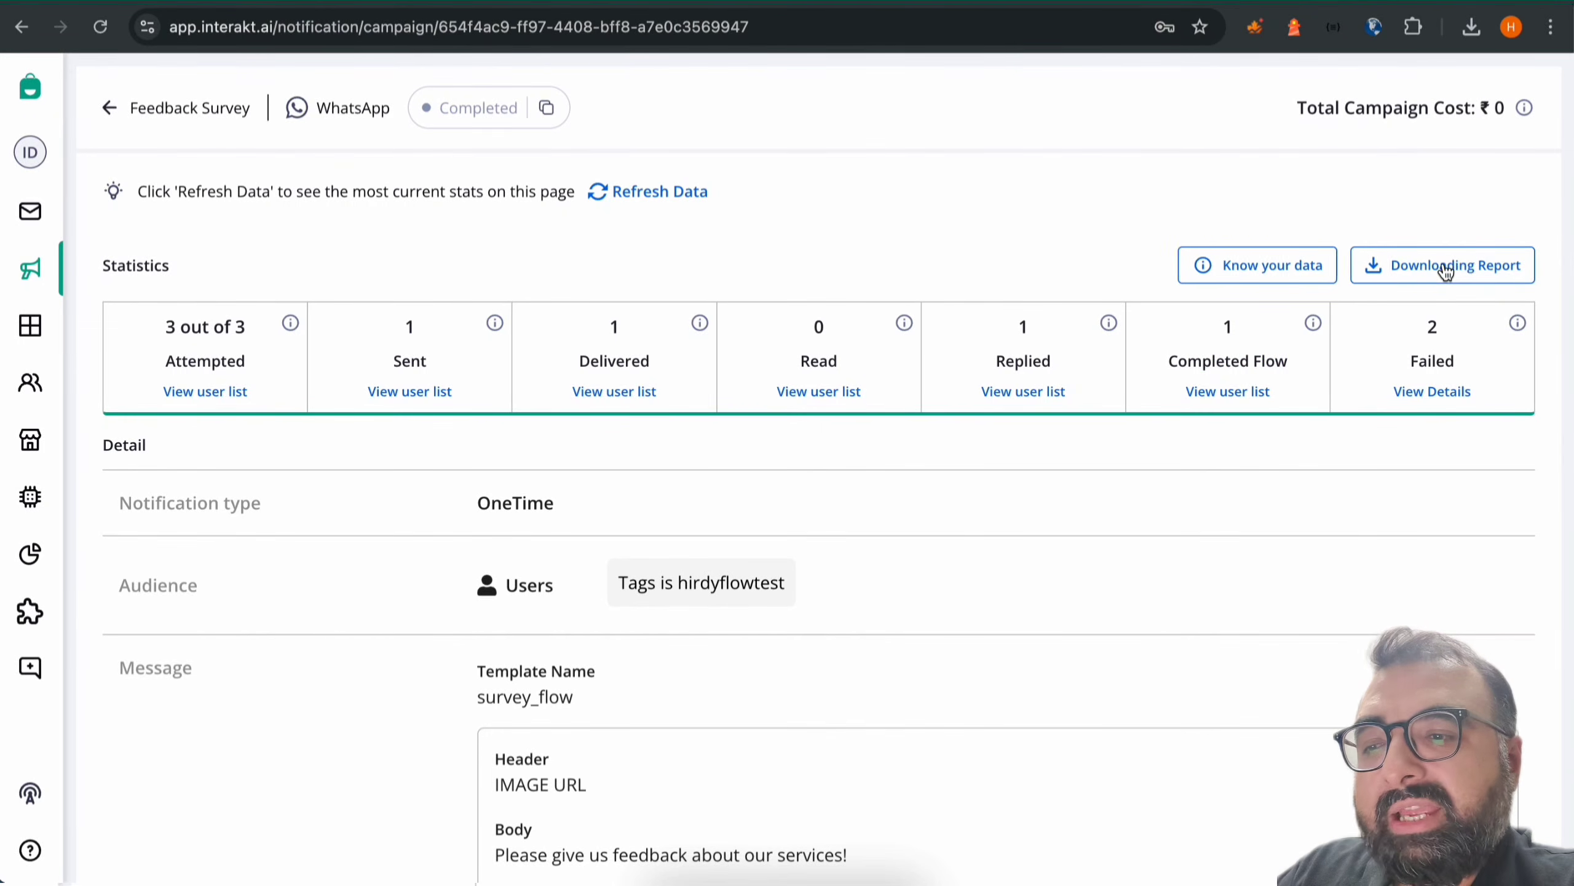